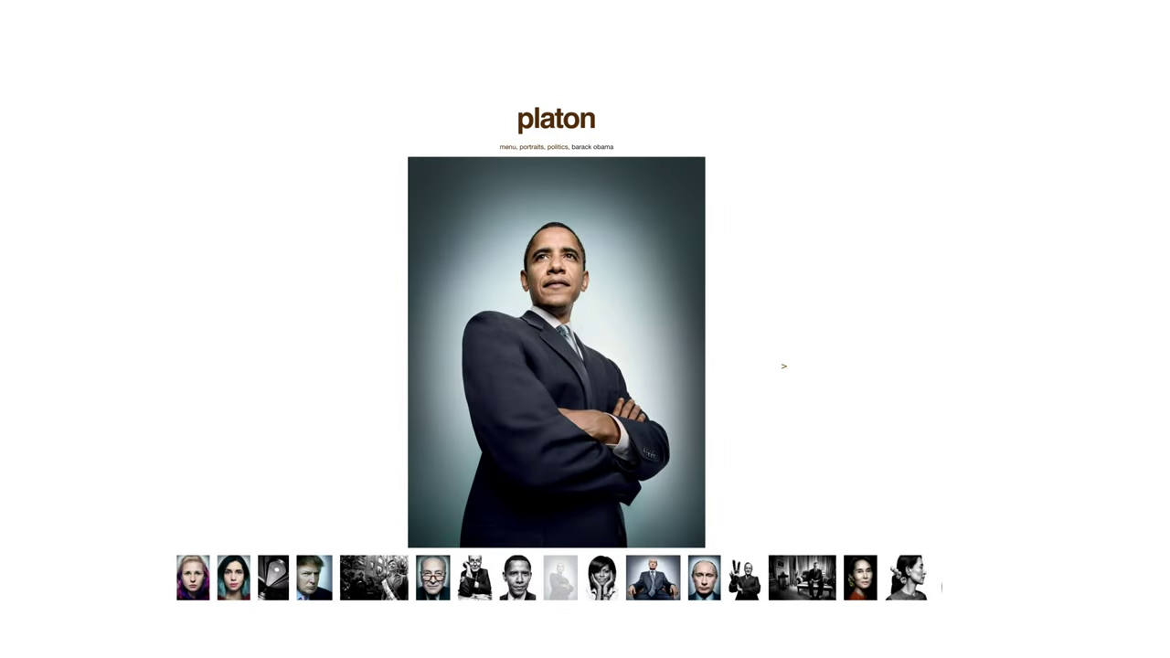
# Browse the photographers' portfolio websites and page through their portrait images.
pyautogui.click(783, 365)
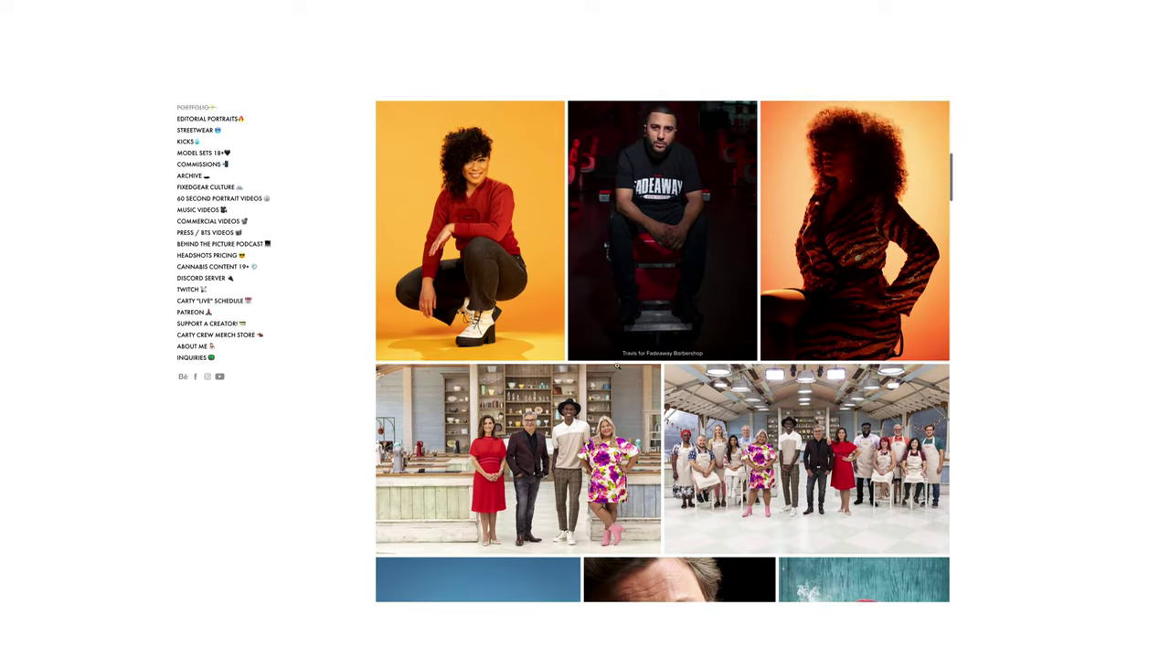
pyautogui.scroll(-8, 665, 351)
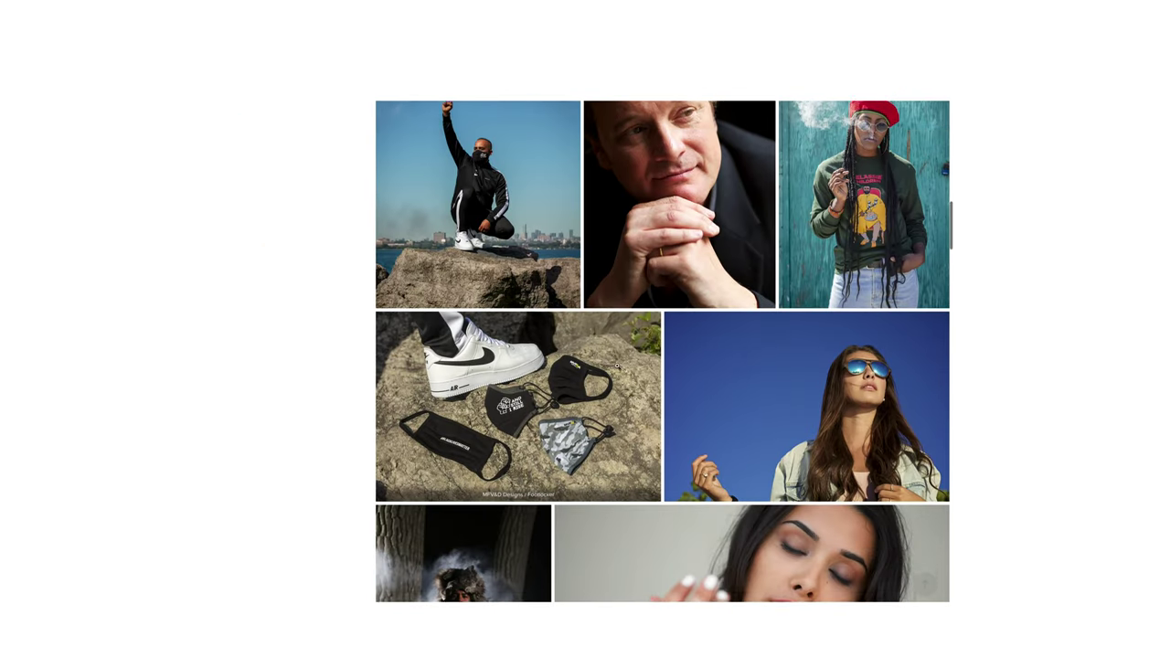
pyautogui.scroll(1, 618, 365)
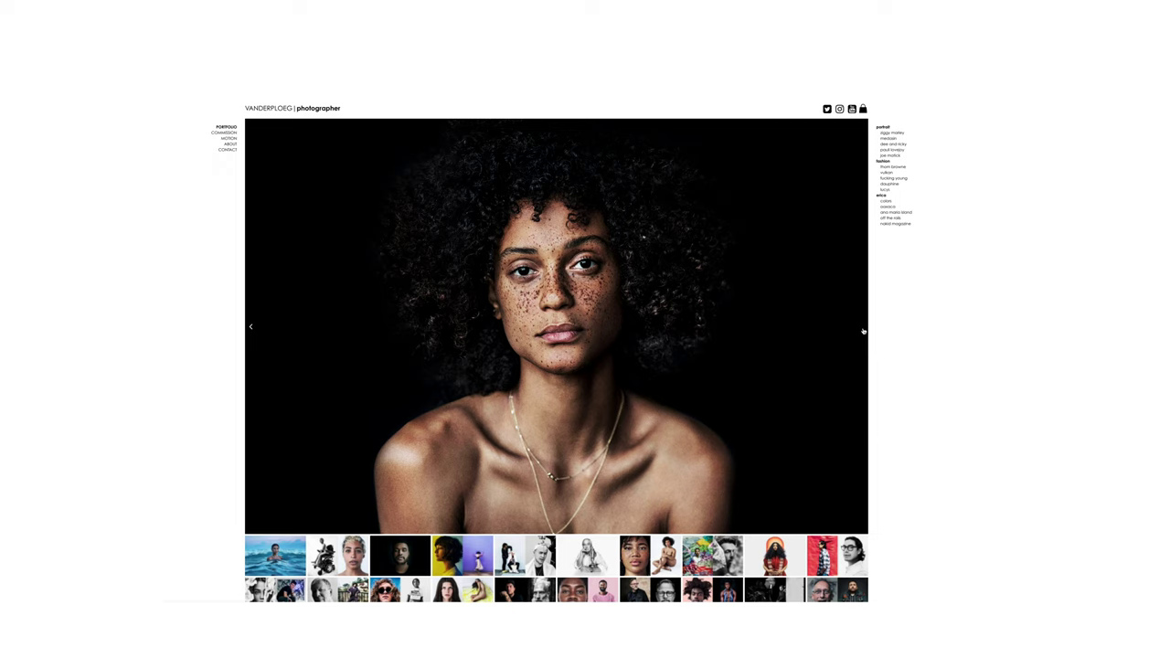
pyautogui.click(863, 330)
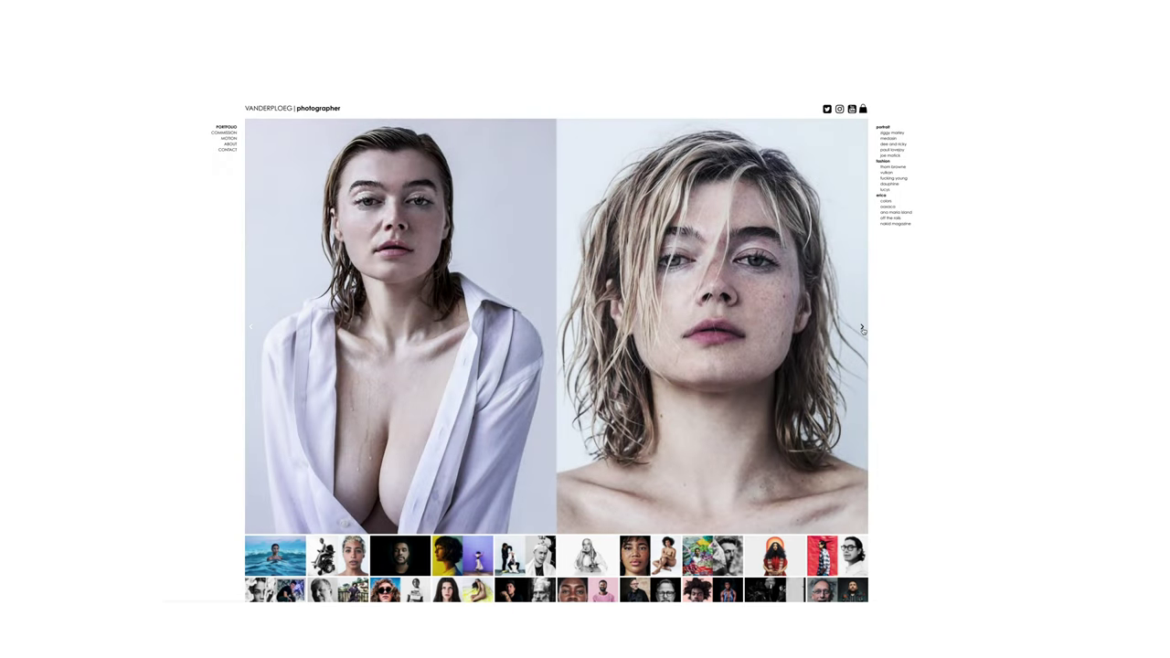
pyautogui.click(862, 329)
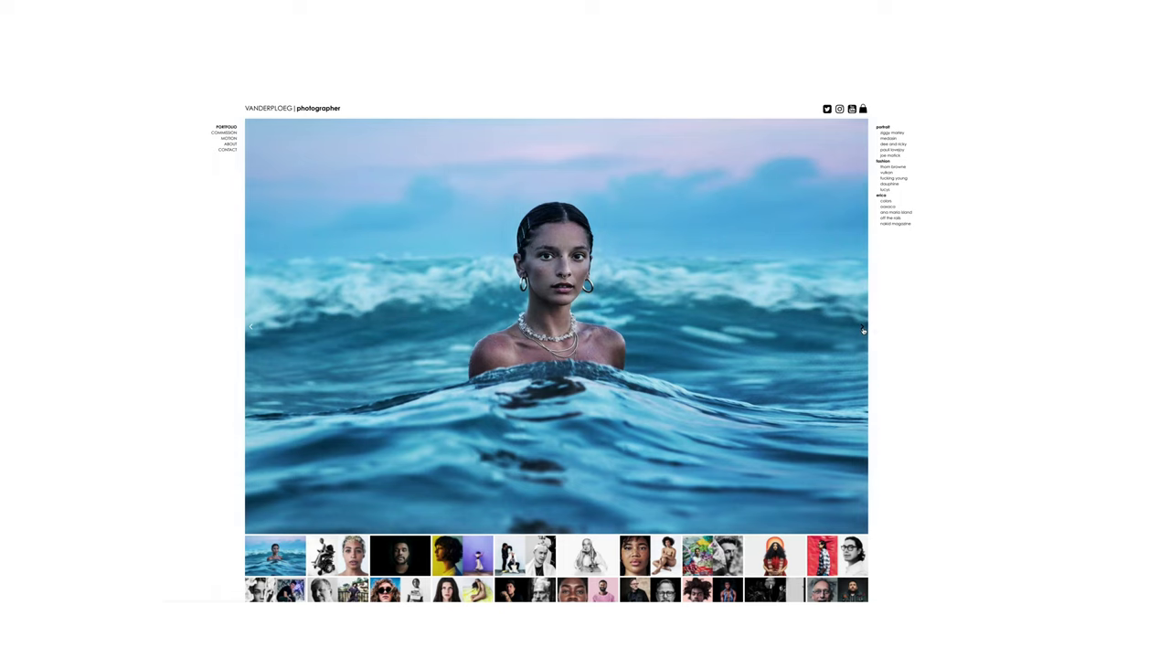
pyautogui.click(862, 331)
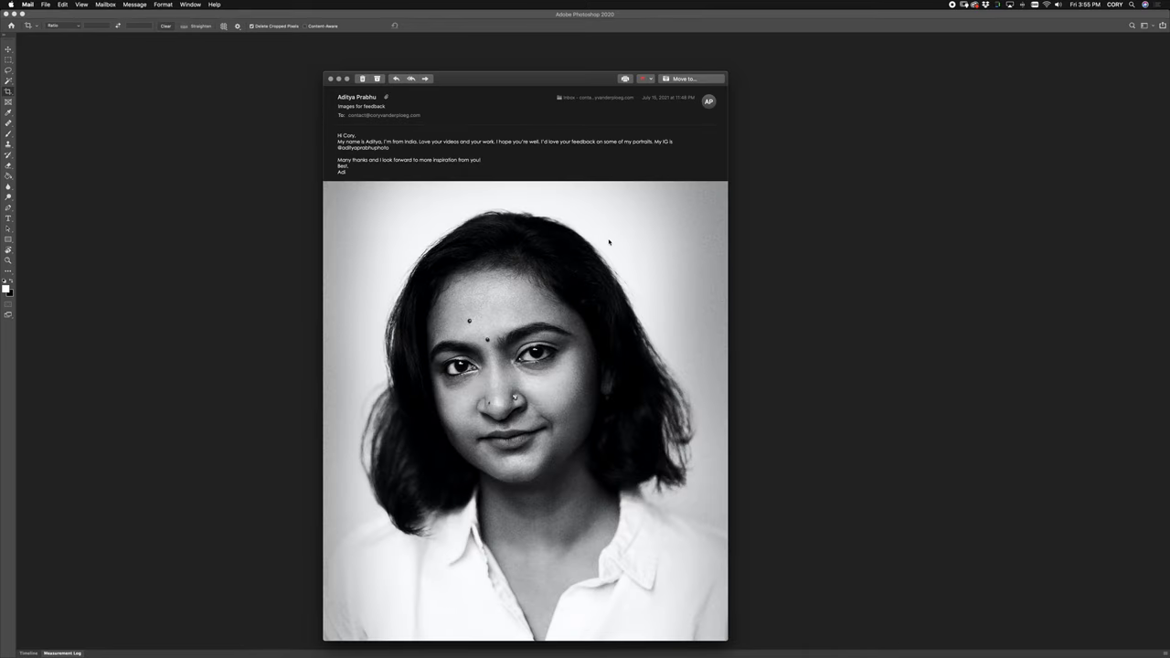
# Look through the portraits attached to the feedback request e-mail.
pyautogui.scroll(-15, 609, 241)
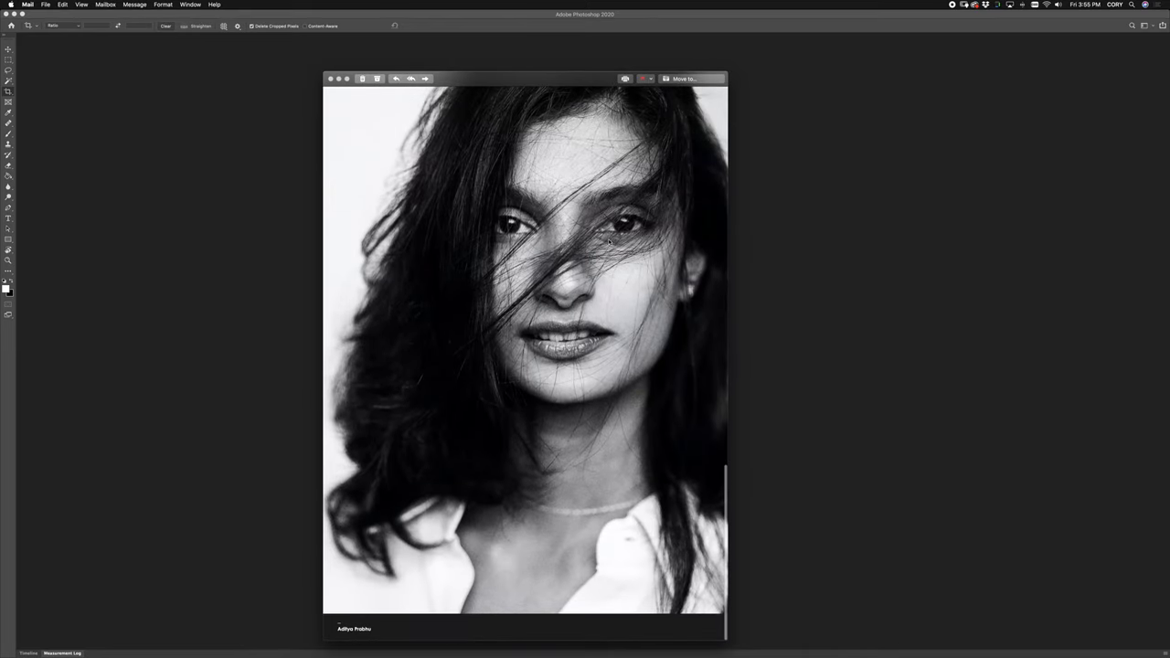
pyautogui.scroll(10, 609, 241)
pyautogui.scroll(10, 609, 241)
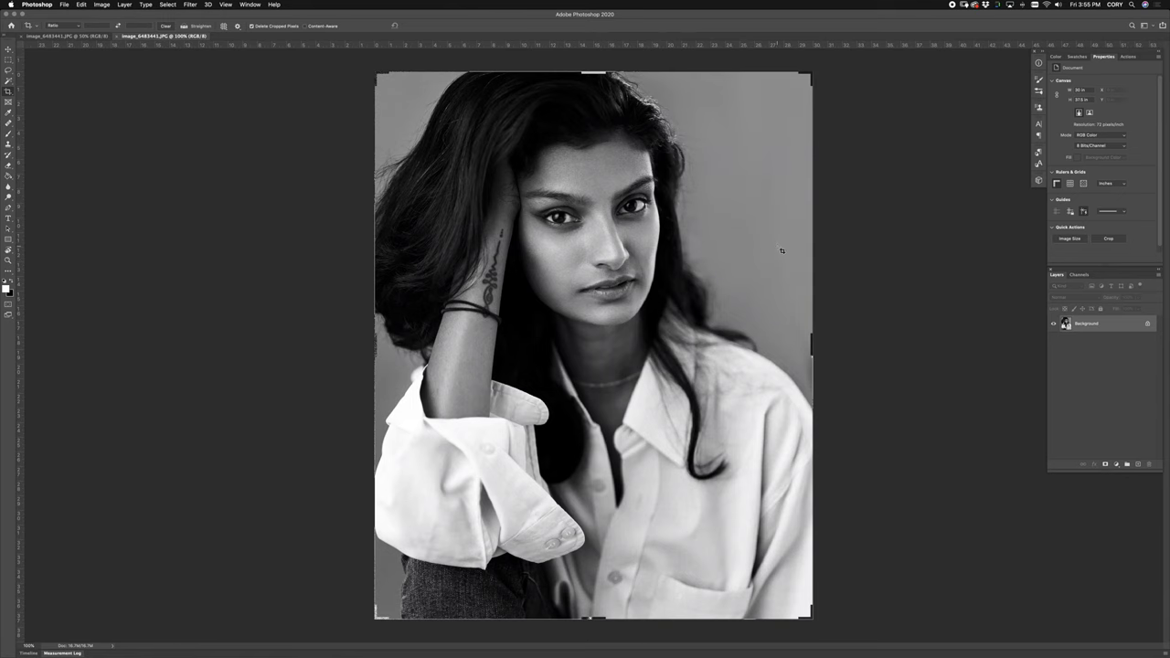
# Compare the two open portraits in Photoshop, each fitted to the screen.
pyautogui.hotkey('ctrl', 'Tab')
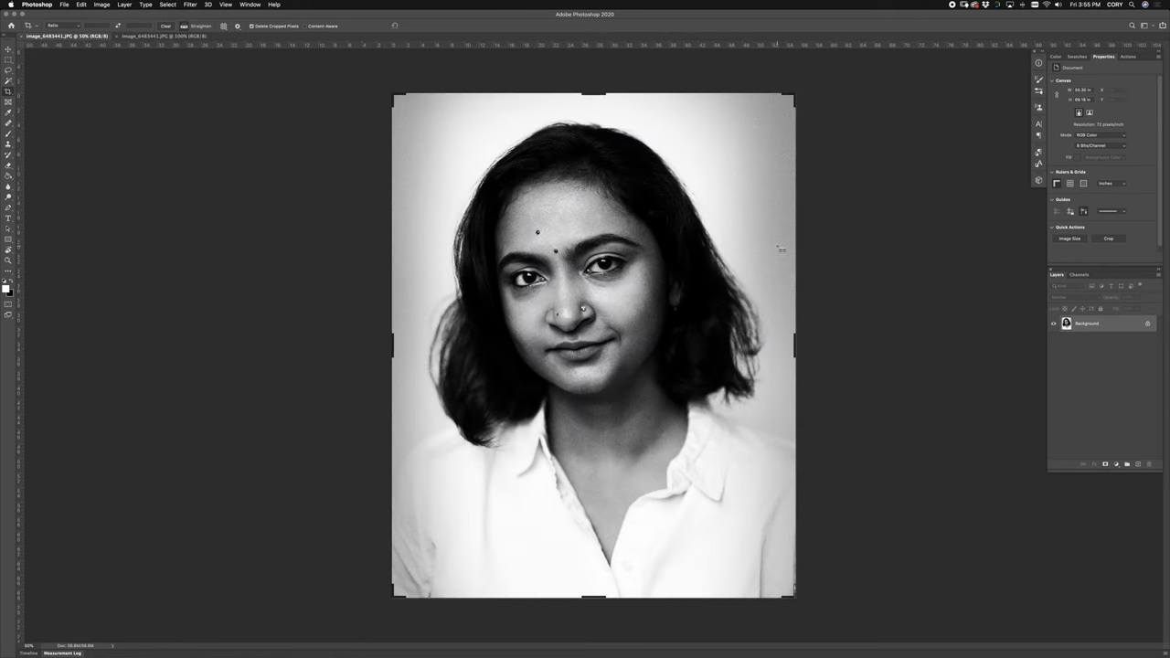
pyautogui.hotkey('ctrl', '0')
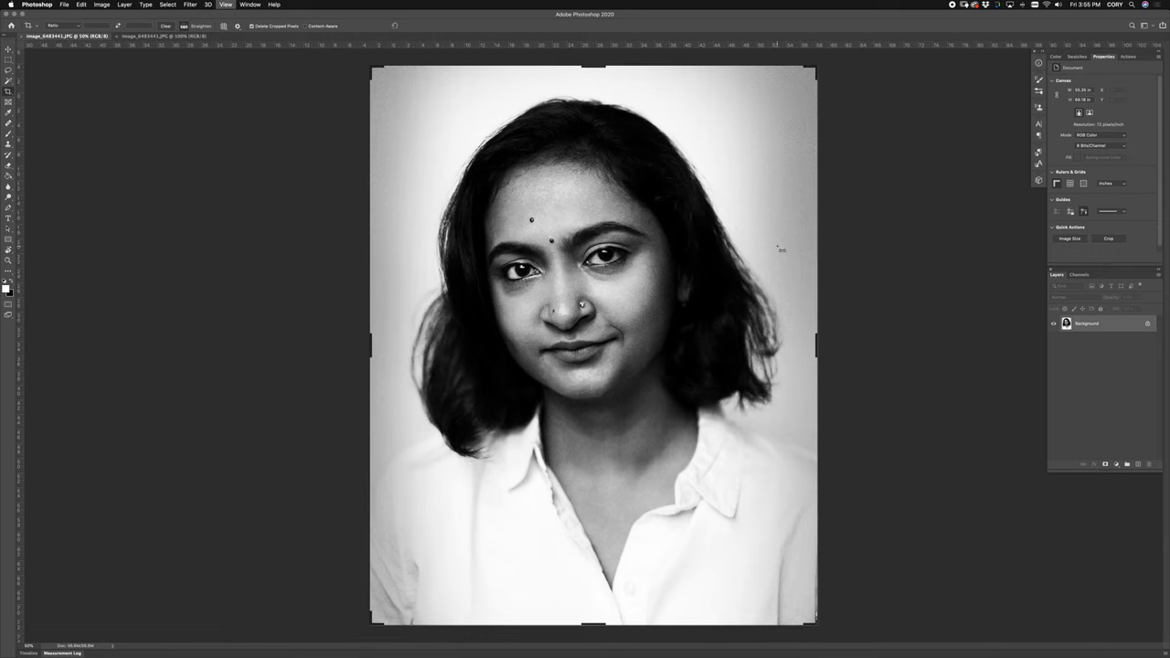
pyautogui.hotkey('ctrl', 'Tab')
pyautogui.hotkey('ctrl', '0')
pyautogui.hotkey('ctrl', 'Tab')
pyautogui.hotkey('ctrl', 'Tab')
pyautogui.hotkey('ctrl', 'Tab')
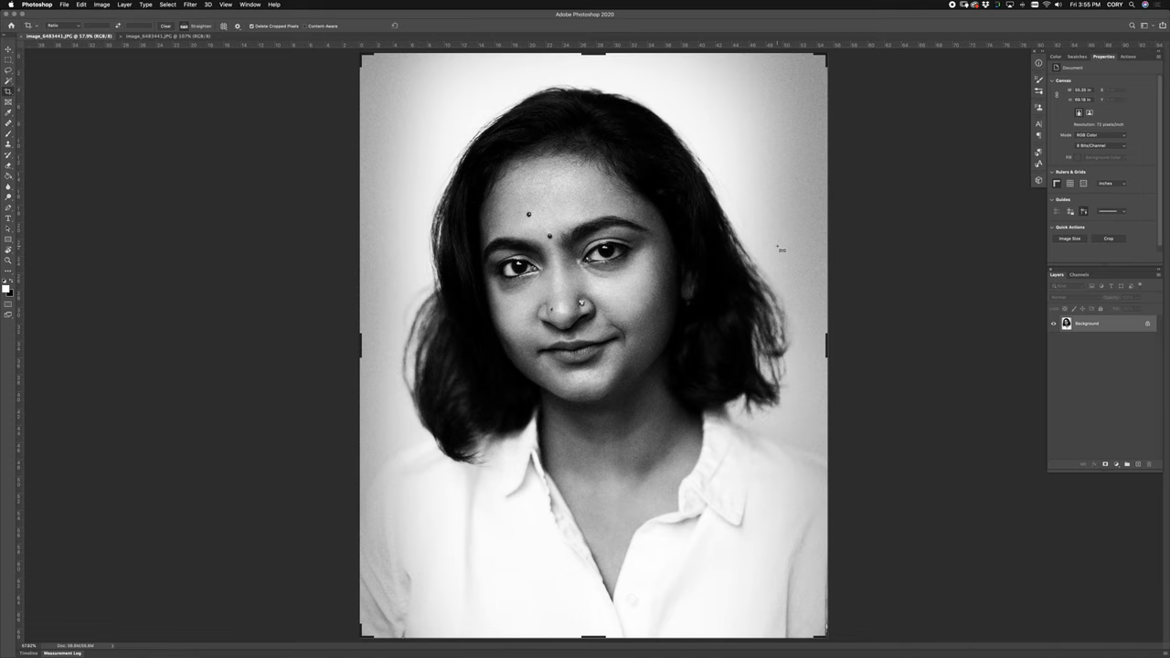
pyautogui.hotkey('ctrl', 'Tab')
pyautogui.hotkey('ctrl', 'Tab')
pyautogui.hotkey('ctrl', '-')
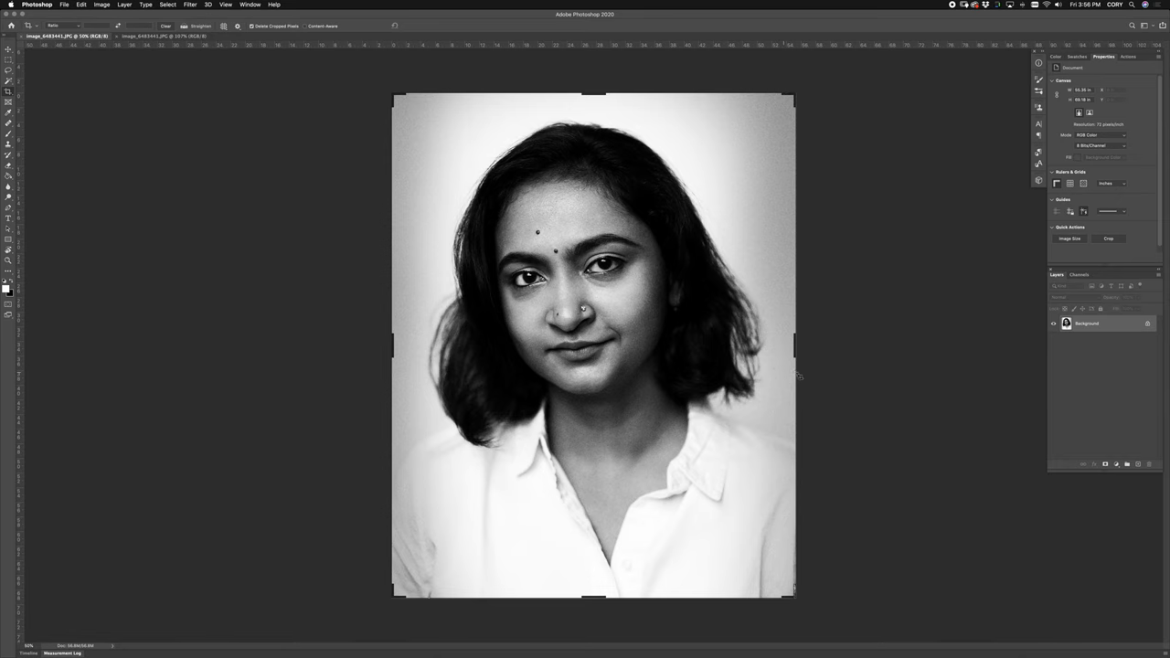
# Examine the first portrait's face, hair and shirt at 100%, and finish with the whole image at 50%.
pyautogui.press('super+equal')
pyautogui.press('super+equal')
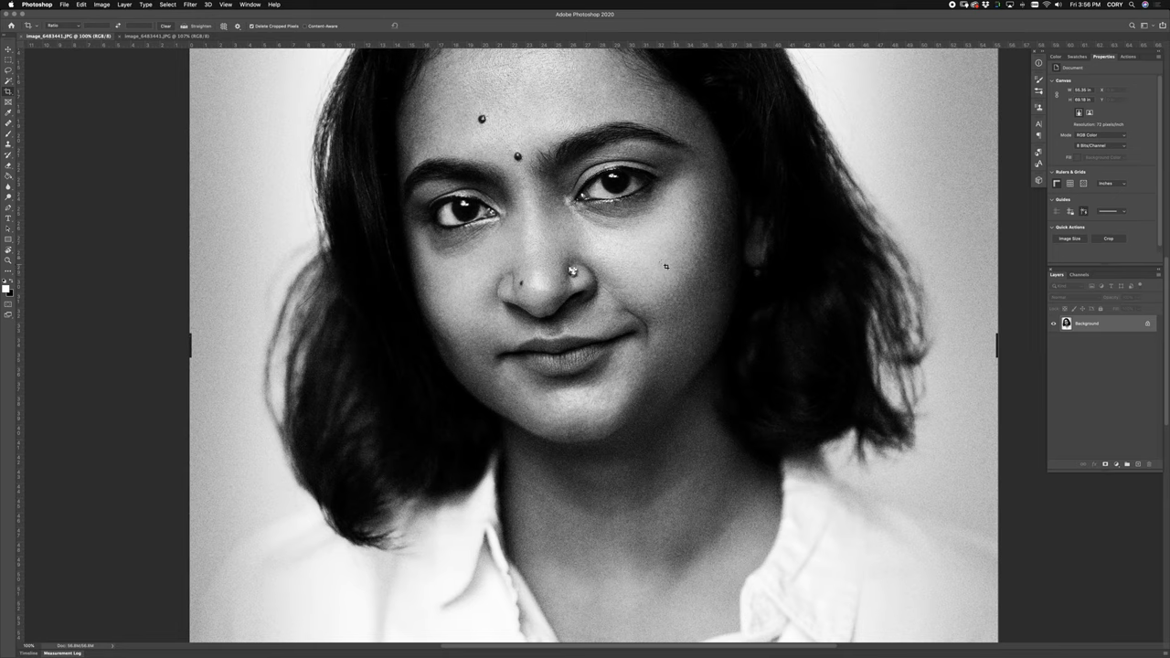
pyautogui.moveTo(667, 268); pyautogui.dragTo(773, 347)
pyautogui.press('super+minus')
pyautogui.press('super+minus')
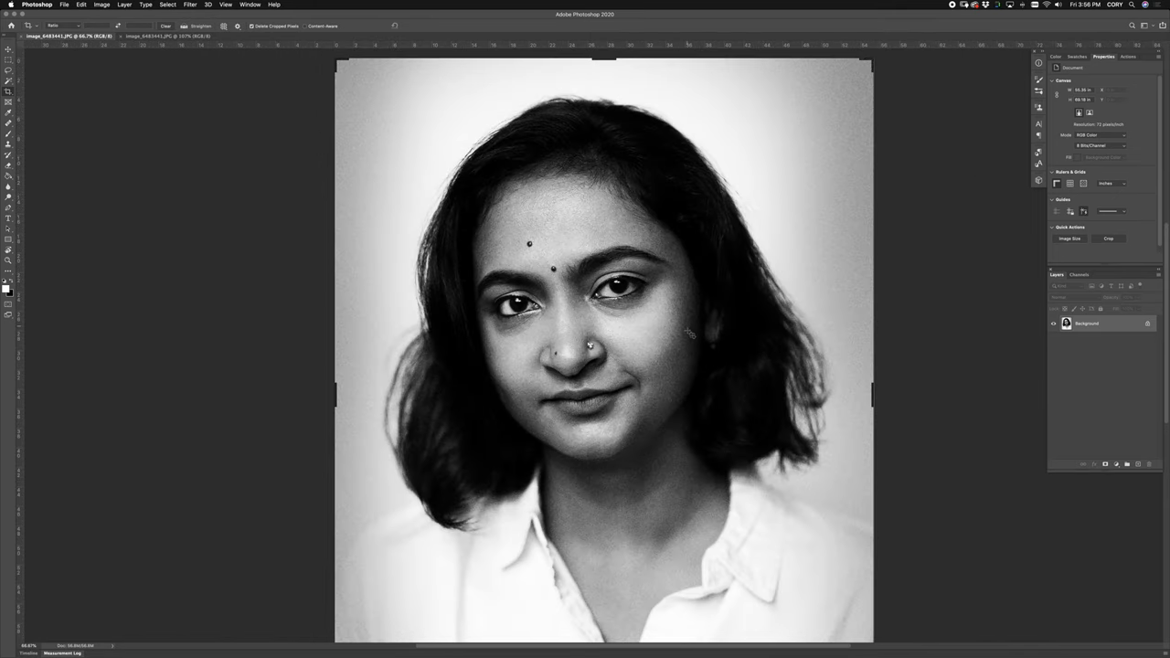
pyautogui.scroll(-3, 687, 323)
pyautogui.press('super+minus')
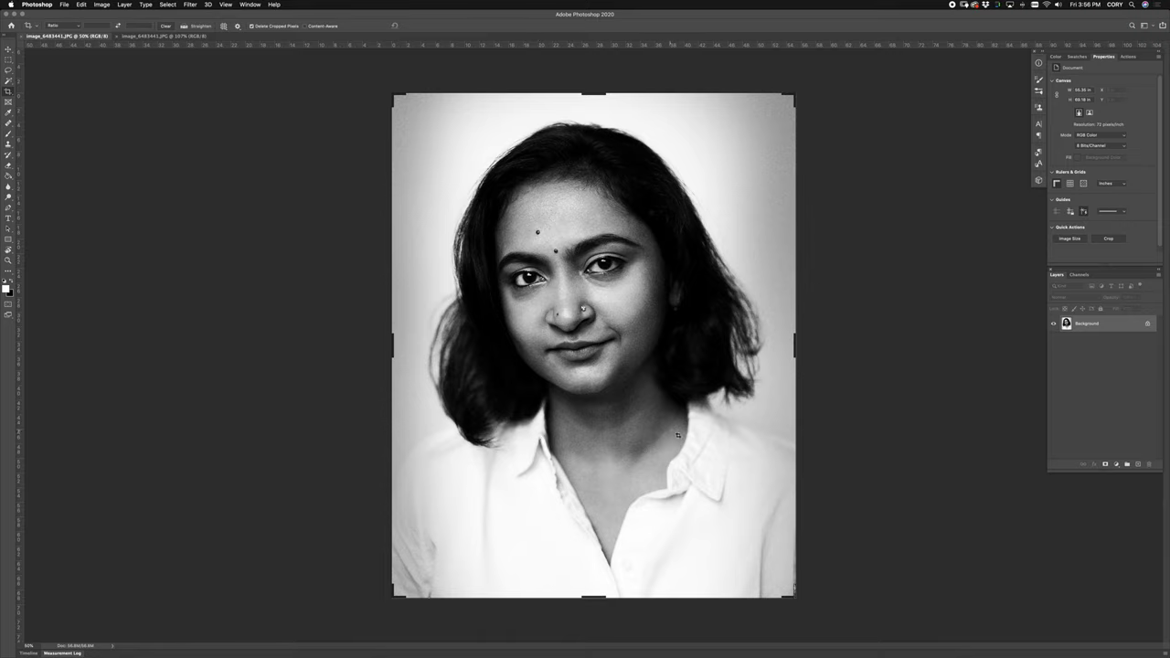
# Duplicate the Background layer and use Liquify to push the shirt collar on the image's right side up toward the neck.
pyautogui.moveTo(1087, 327); pyautogui.dragTo(1138, 466)
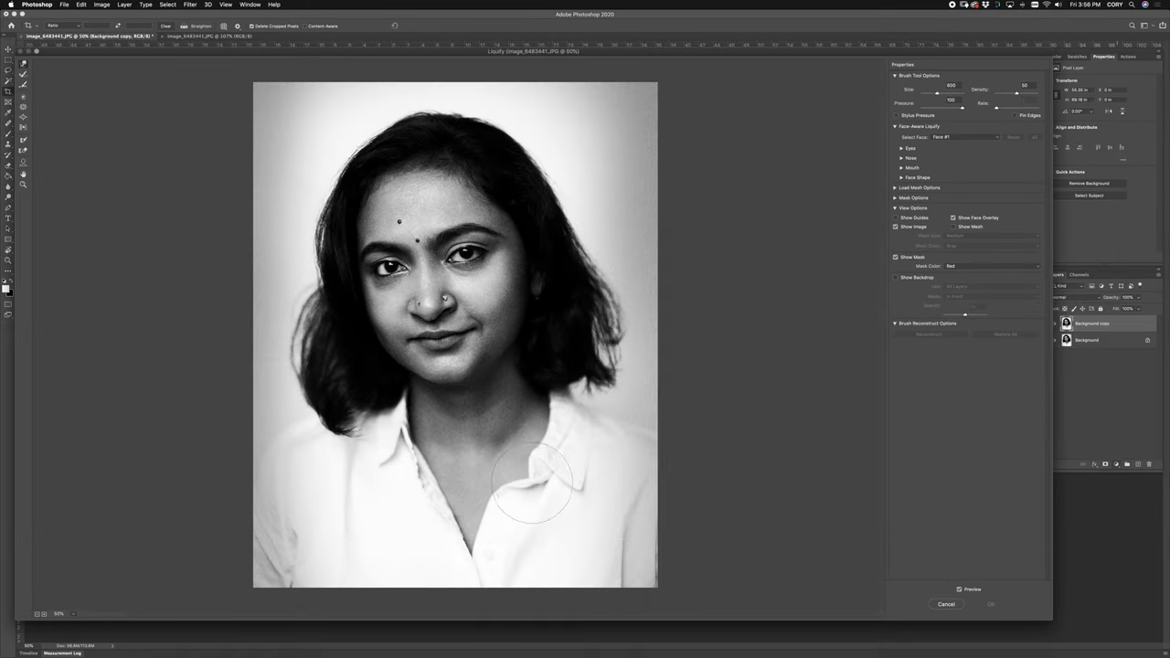
pyautogui.moveTo(534, 493)
pyautogui.mouseDown()
pyautogui.moveTo(550, 439)
pyautogui.moveTo(537, 421)
pyautogui.moveTo(520, 456)
pyautogui.moveTo(521, 422)
pyautogui.mouseUp()
pyautogui.press(']')
pyautogui.press(']')
pyautogui.press(']')
pyautogui.press(']')
pyautogui.press('[')
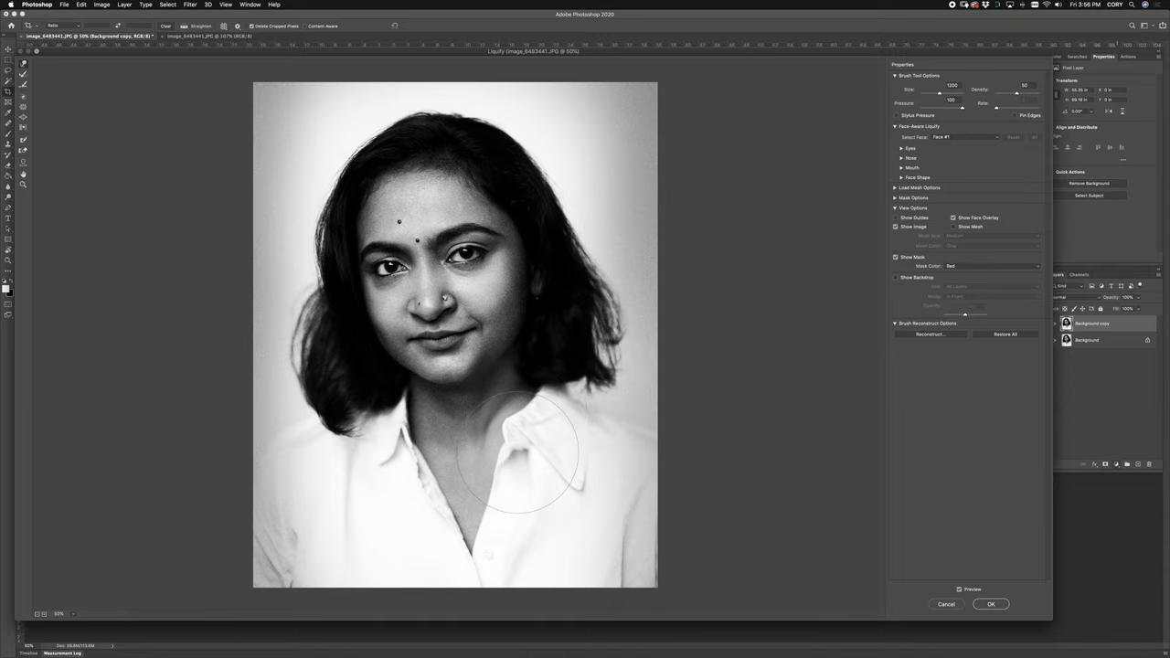
pyautogui.press('Return')
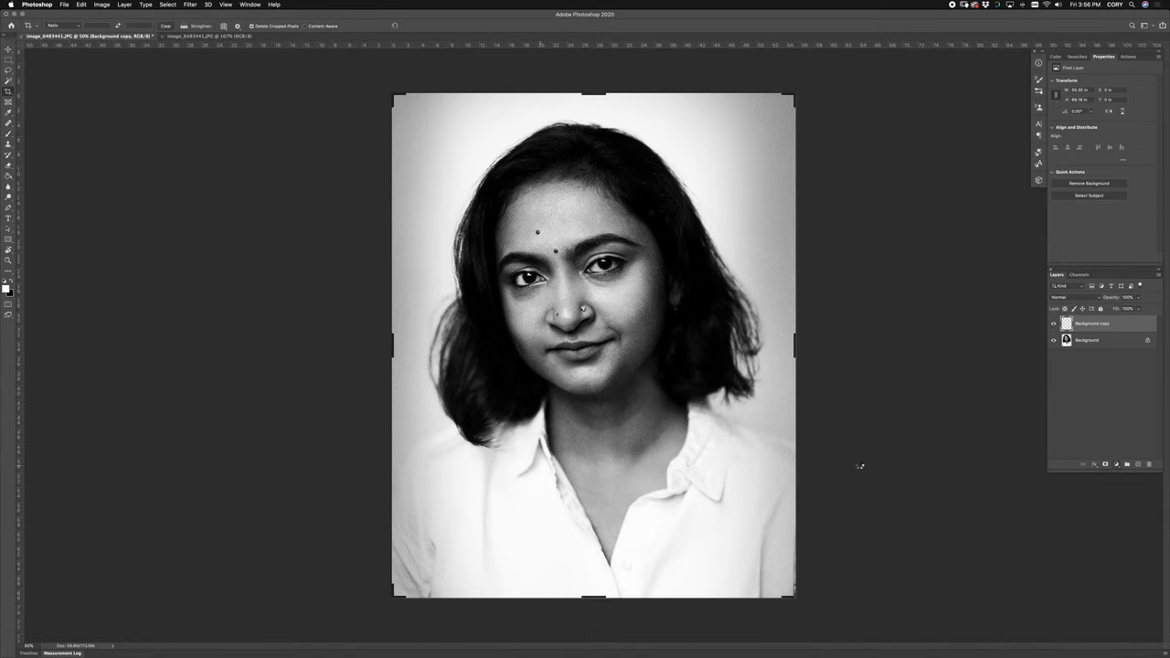
# Add a layer mask to the Background copy and paint it black at 100% opacity where the raised collar meets the neck.
pyautogui.click(1105, 464)
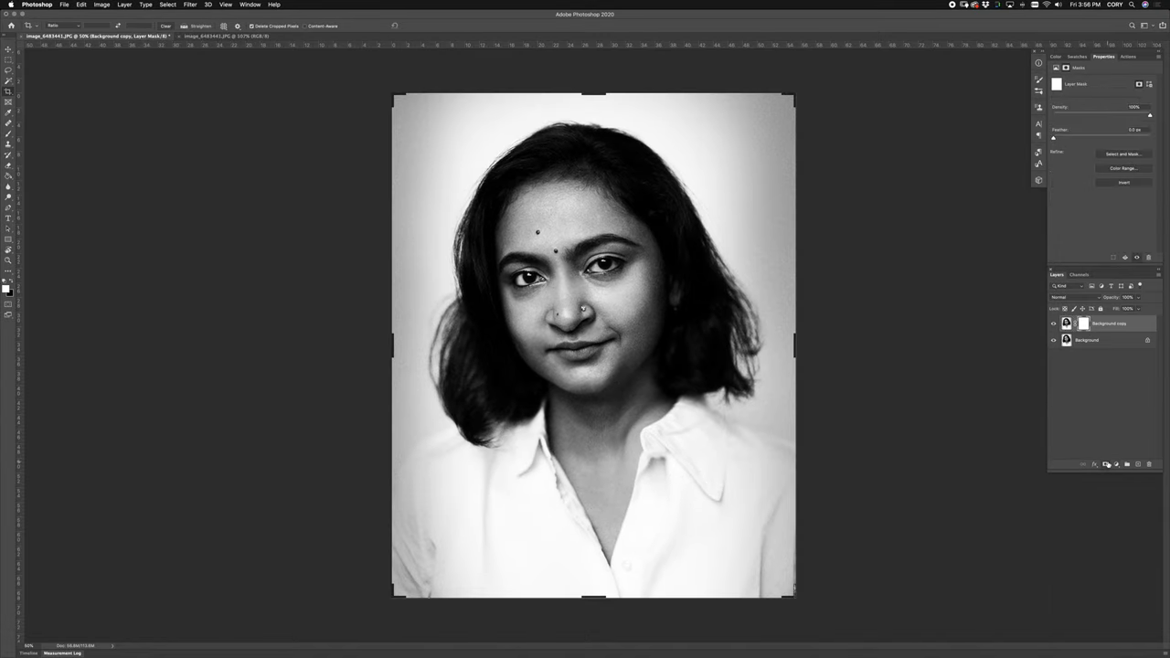
pyautogui.press('b')
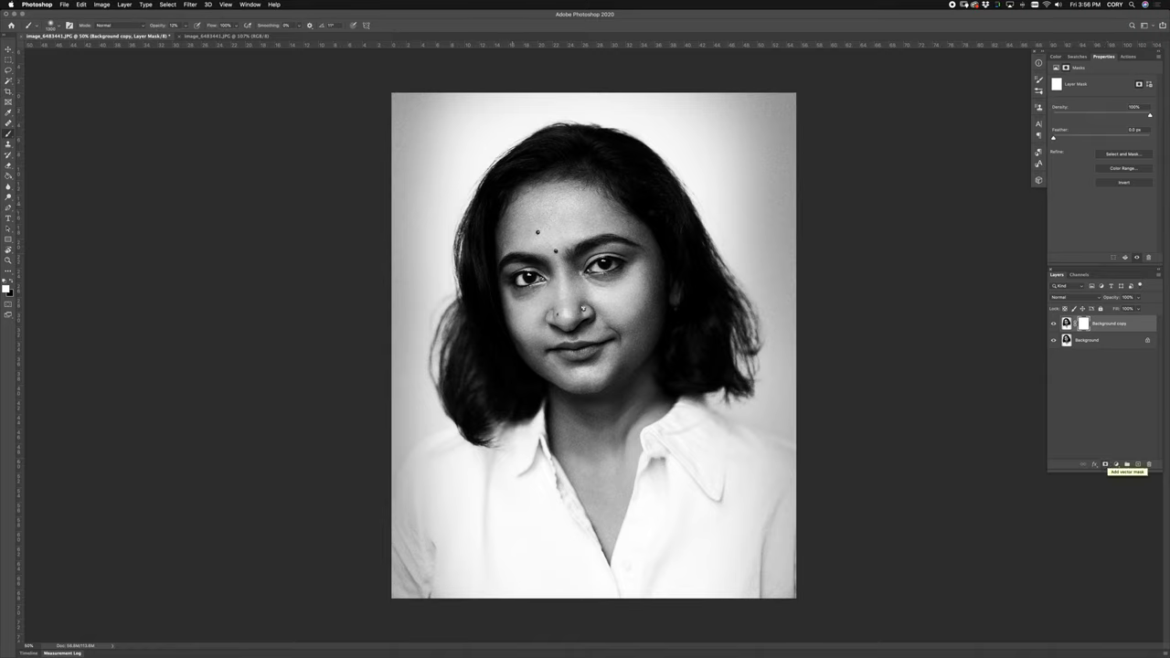
pyautogui.press('0')
pyautogui.press('[')
pyautogui.press('[')
pyautogui.press('[')
pyautogui.press('[')
pyautogui.press('x')
pyautogui.press('[')
pyautogui.press('[')
pyautogui.press('[')
pyautogui.moveTo(625, 410)
pyautogui.mouseDown()
pyautogui.moveTo(621, 466)
pyautogui.moveTo(639, 422)
pyautogui.moveTo(662, 412)
pyautogui.mouseUp()
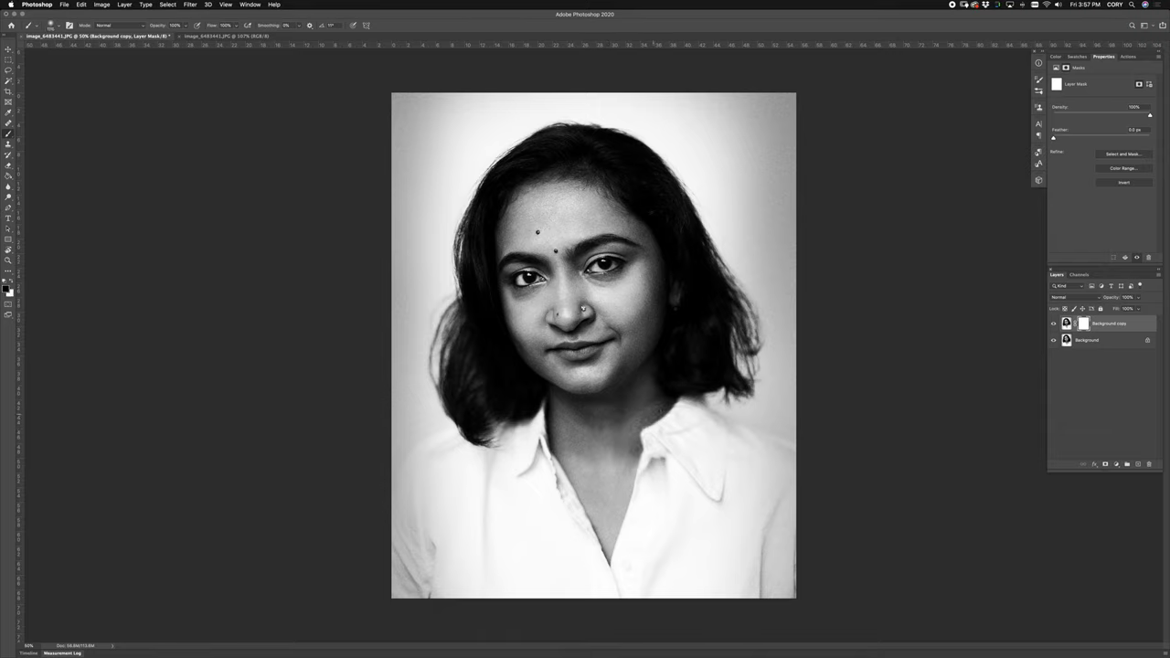
# Compare the collar before and after the Liquify edit by toggling the Background copy layer's visibility.
pyautogui.click(1054, 324)
pyautogui.click(1053, 324)
pyautogui.click(1054, 325)
pyautogui.click(1054, 324)
pyautogui.click(1053, 324)
pyautogui.click(1053, 324)
pyautogui.click(1054, 324)
pyautogui.click(1053, 324)
pyautogui.click(1054, 325)
pyautogui.click(1054, 325)
pyautogui.click(1116, 465)
pyautogui.click(1116, 523)
pyautogui.press('super+z')
# Add a brightening Curves adjustment layer with a black-filled mask and paint white over the face at 10% brush opacity.
pyautogui.click(1116, 464)
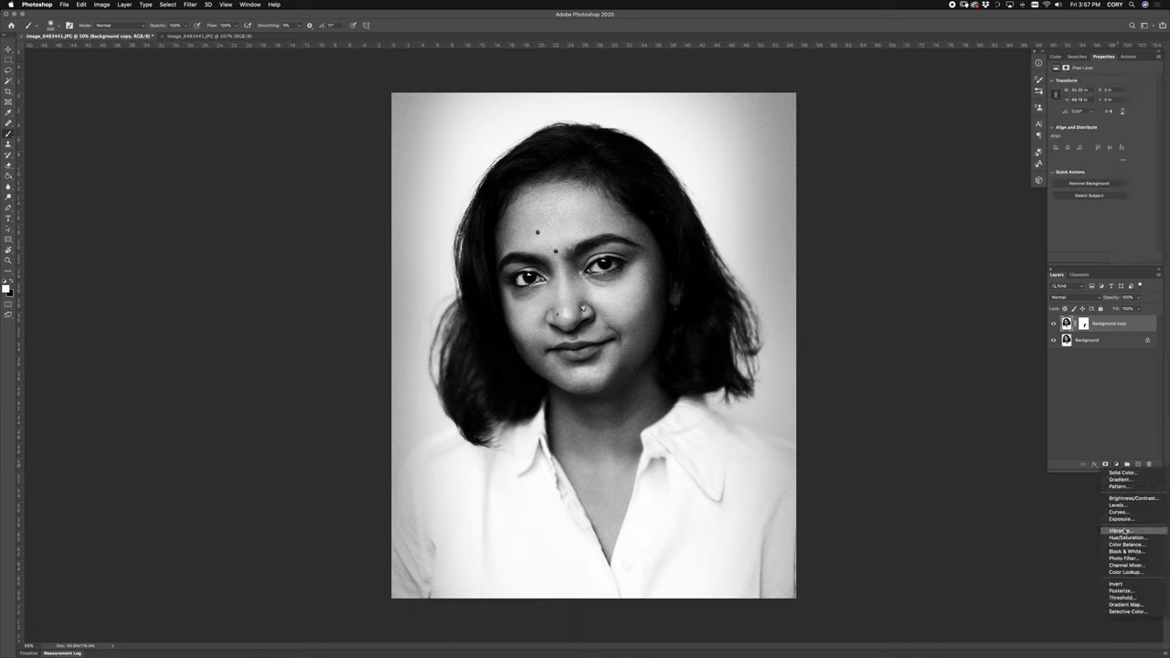
pyautogui.click(1118, 512)
pyautogui.moveTo(1081, 166); pyautogui.dragTo(1078, 165)
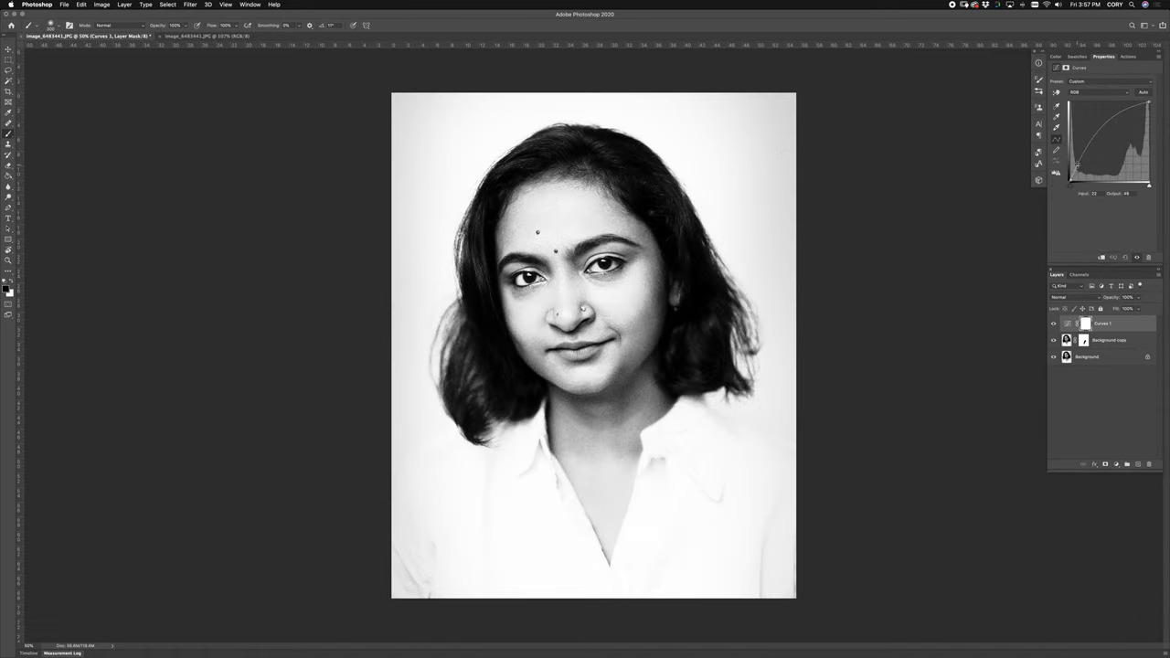
pyautogui.press('x')
pyautogui.press('super+BackSpace')
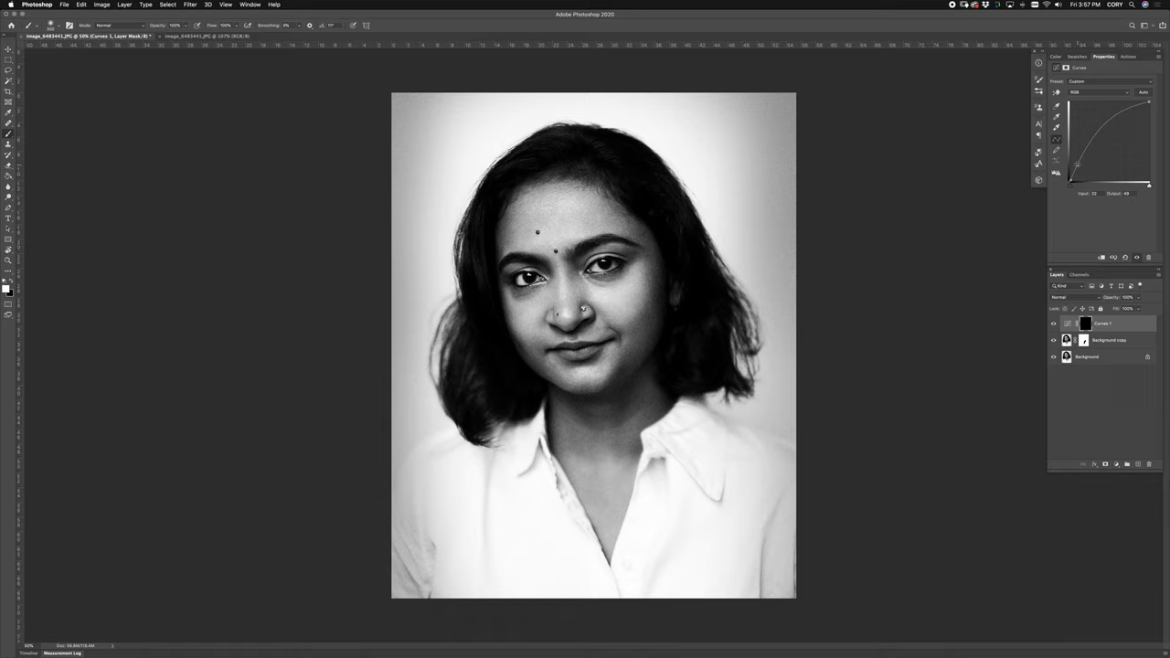
pyautogui.moveTo(155, 26); pyautogui.dragTo(146, 28)
pyautogui.press('1')
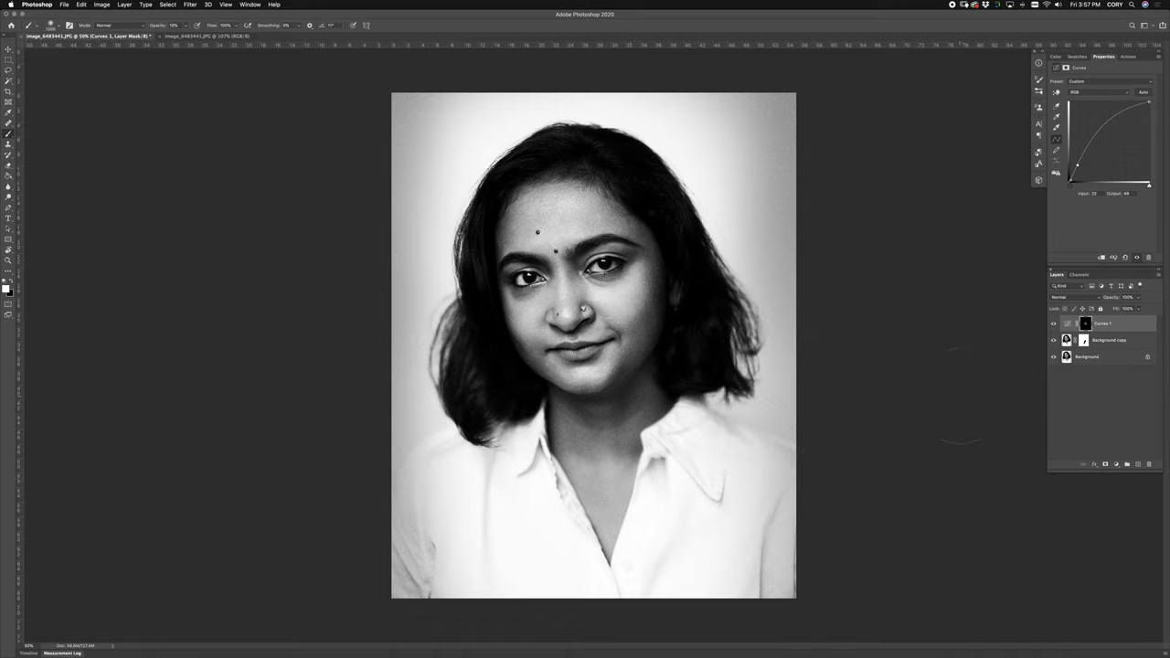
# Compare the face with and without the Curves brightening by toggling that layer's visibility.
pyautogui.click(1053, 324)
pyautogui.click(1053, 325)
pyautogui.click(1053, 325)
pyautogui.click(1053, 325)
pyautogui.click(1052, 325)
pyautogui.click(1052, 325)
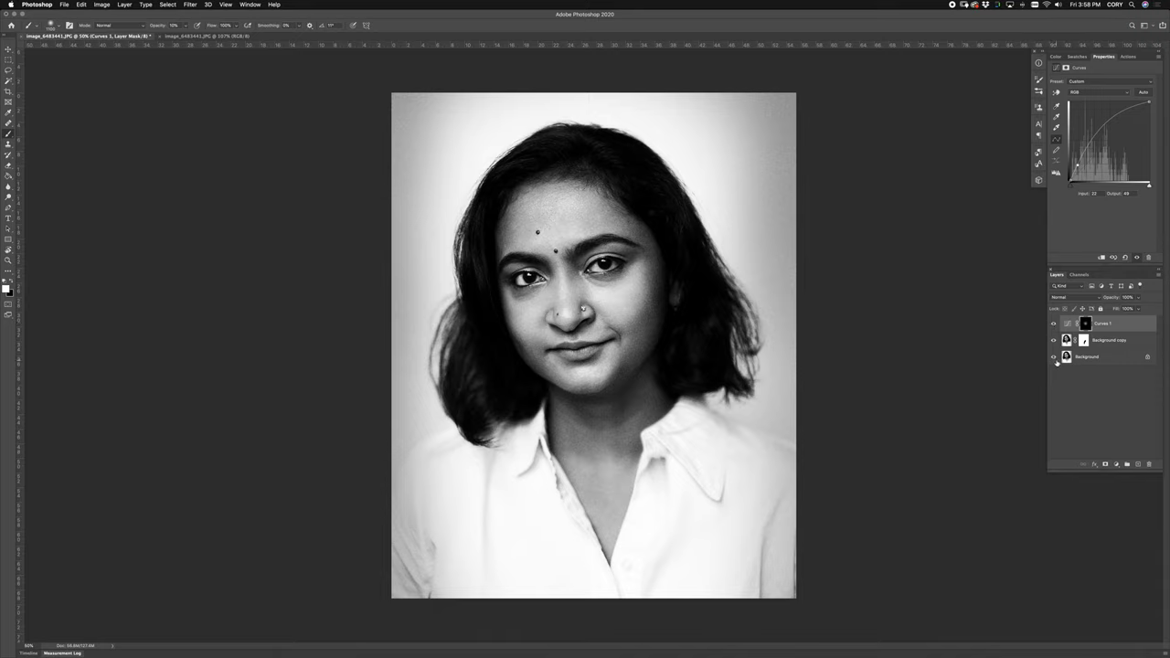
# Compare the retouched portrait with the original by repeatedly isolating the Background layer.
pyautogui.keyDown('alt'); pyautogui.click(1052, 357); pyautogui.keyUp('alt')
pyautogui.keyDown('alt'); pyautogui.click(1053, 357); pyautogui.keyUp('alt')
pyautogui.keyDown('alt'); pyautogui.click(1053, 357); pyautogui.keyUp('alt')
pyautogui.keyDown('alt'); pyautogui.click(1053, 358); pyautogui.keyUp('alt')
pyautogui.keyDown('alt'); pyautogui.click(1053, 357); pyautogui.keyUp('alt')
pyautogui.keyDown('alt'); pyautogui.click(1052, 357); pyautogui.keyUp('alt')
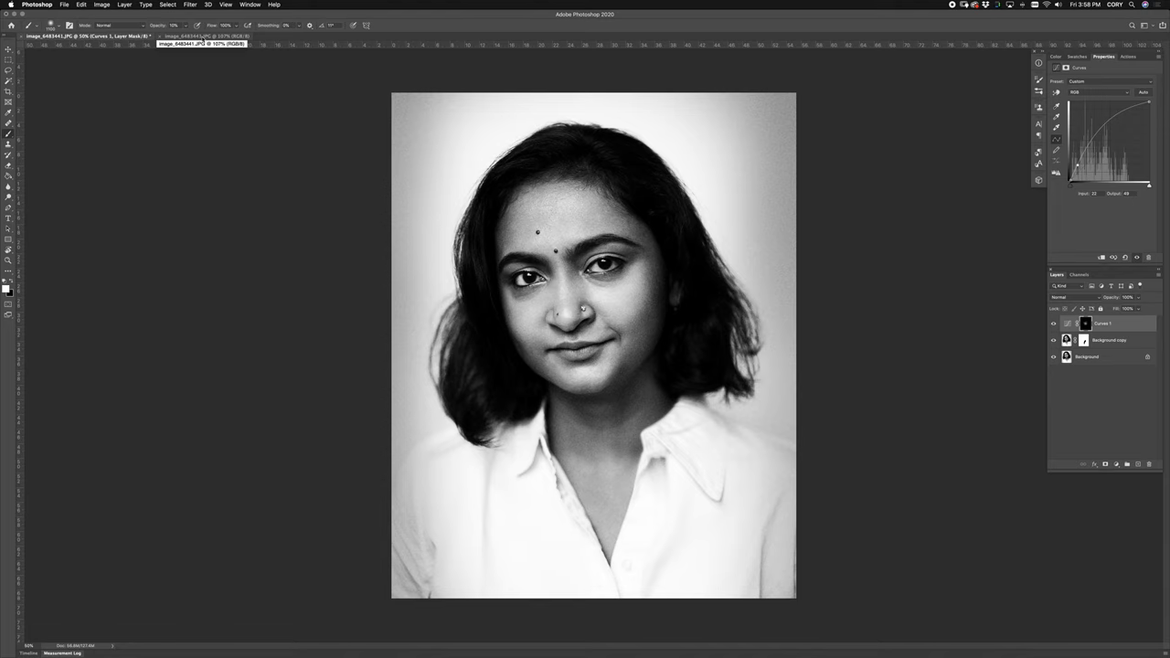
# Switch to the second portrait, view it at 100% and run the CROP-4/5 action on it.
pyautogui.click(203, 43)
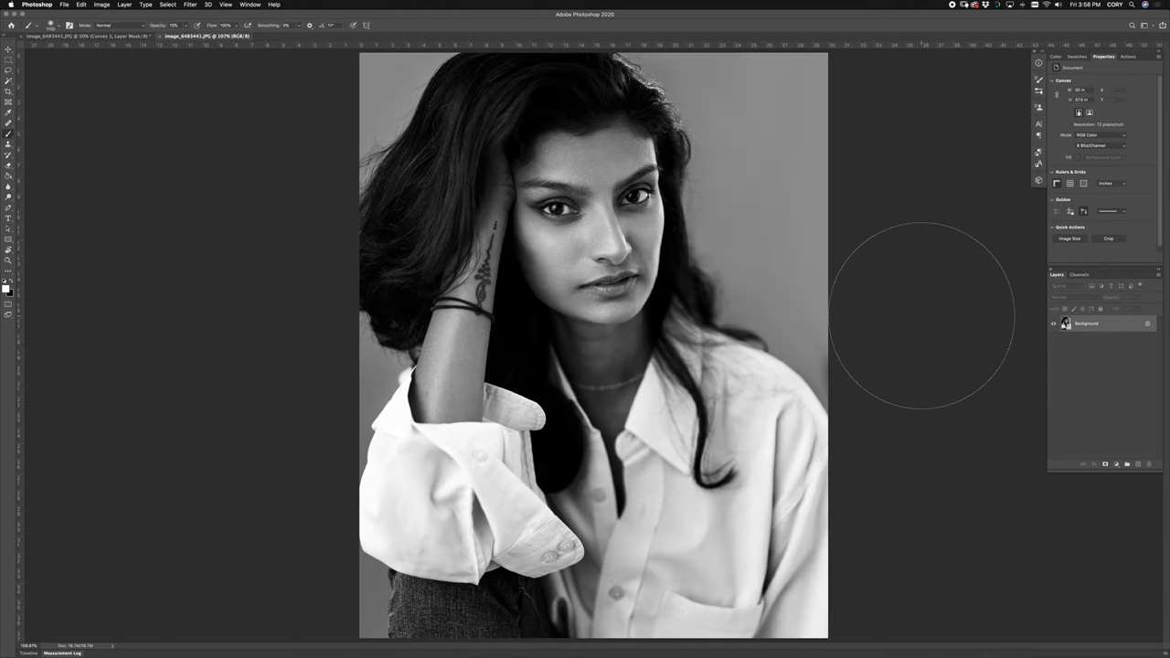
pyautogui.press('super+1')
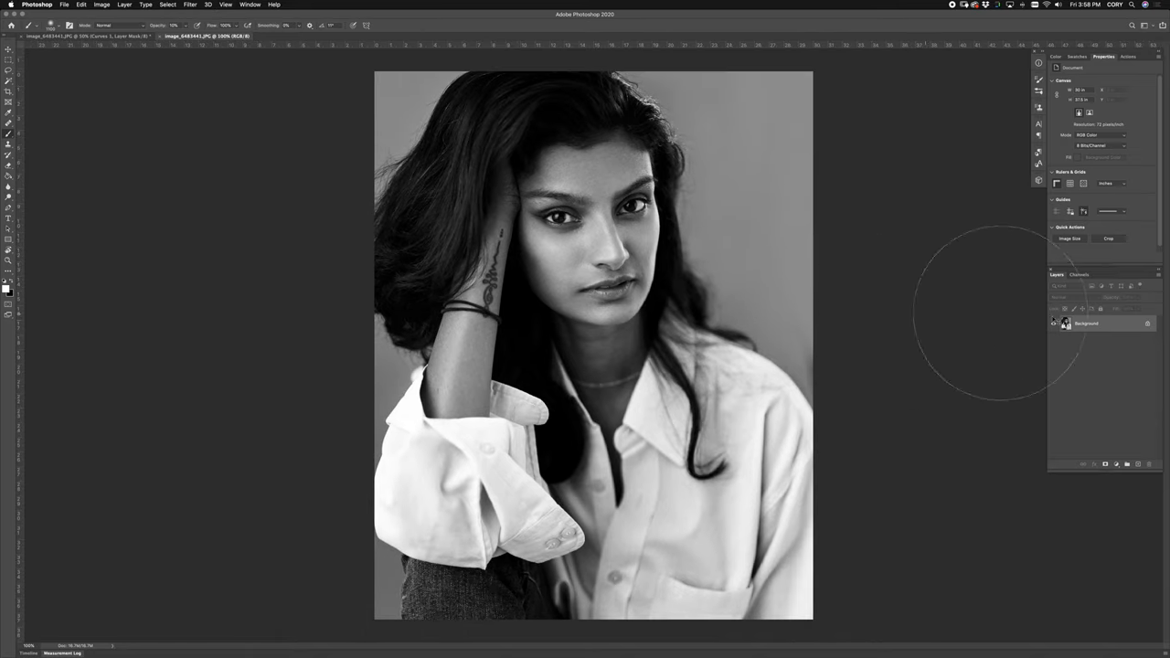
pyautogui.click(1128, 58)
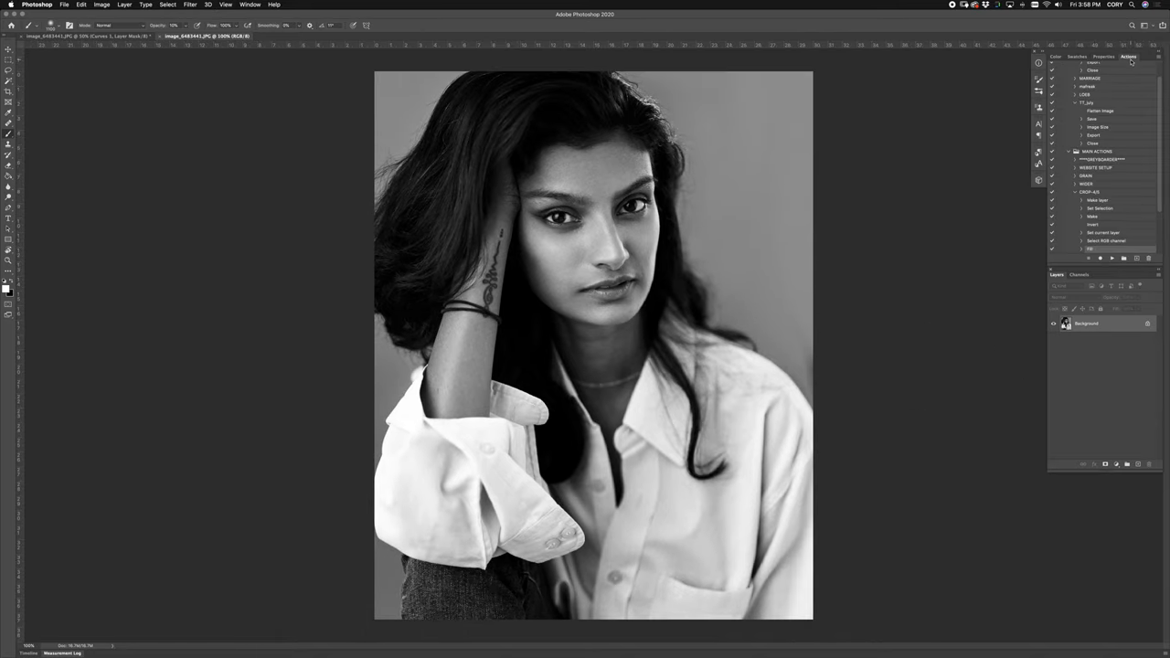
pyautogui.click(1090, 193)
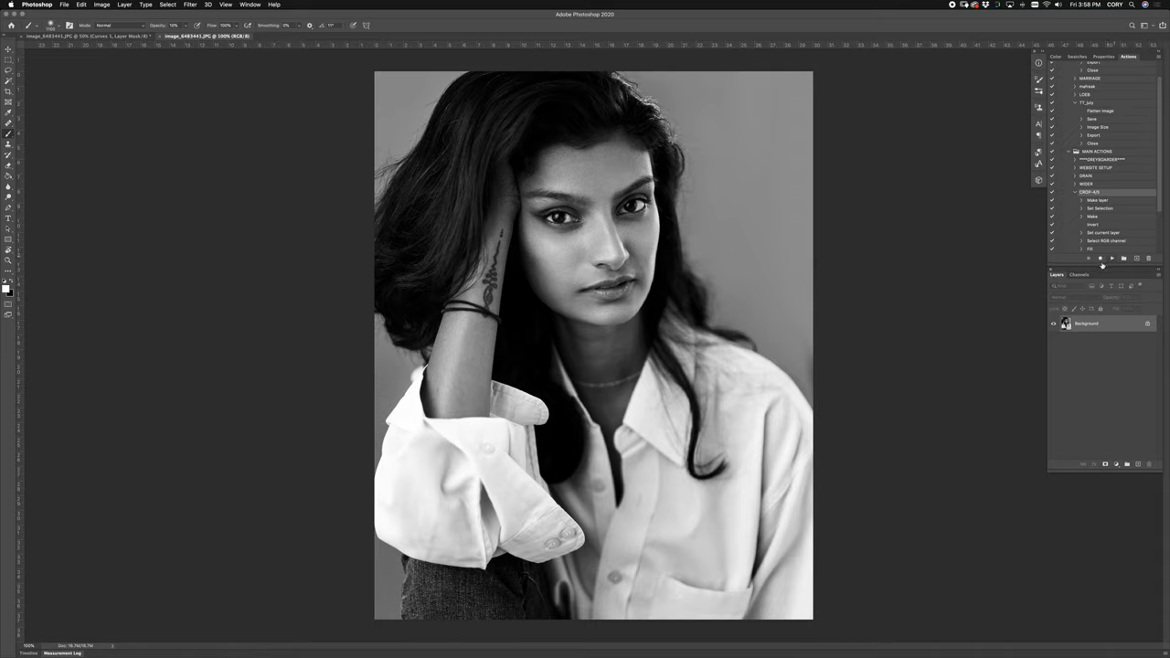
pyautogui.click(1111, 259)
# Scale down and reposition the Layer 1 crop mask to frame the face and raised arm, excluding the jeans and outer shoulder.
pyautogui.click(1082, 324)
pyautogui.press('super+t')
pyautogui.moveTo(588, 350); pyautogui.dragTo(771, 508)
pyautogui.moveTo(635, 392); pyautogui.dragTo(637, 389)
pyautogui.press('Return')
pyautogui.press('b')
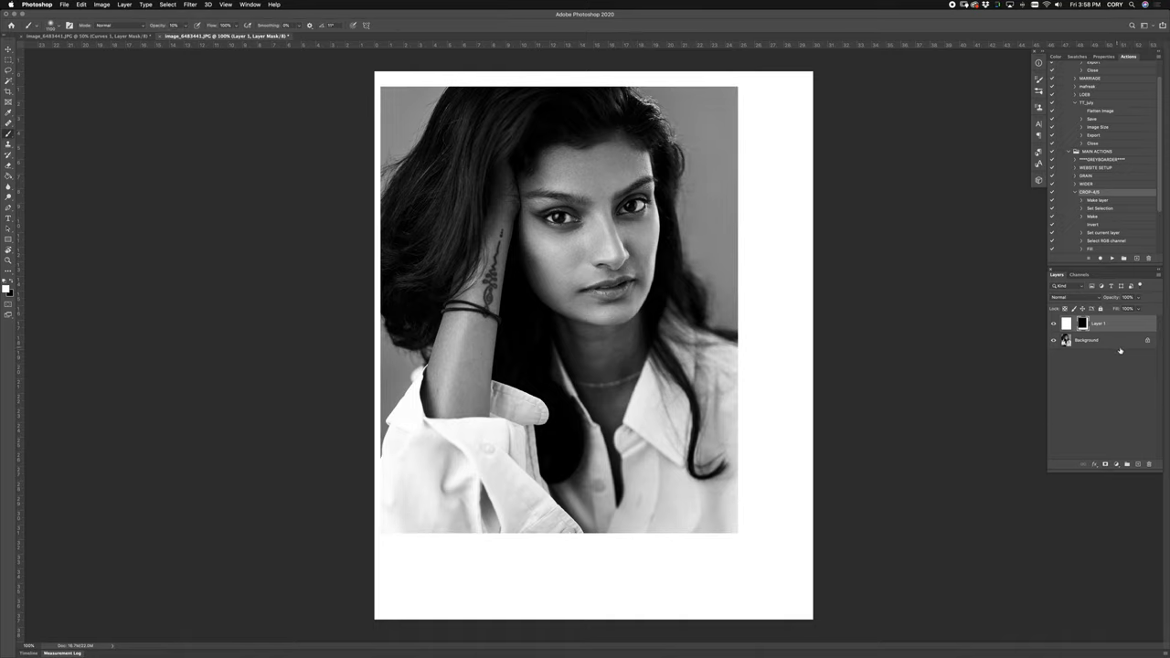
# Compare the tighter crop with the full second portrait by toggling Layer 1's visibility.
pyautogui.click(1053, 323)
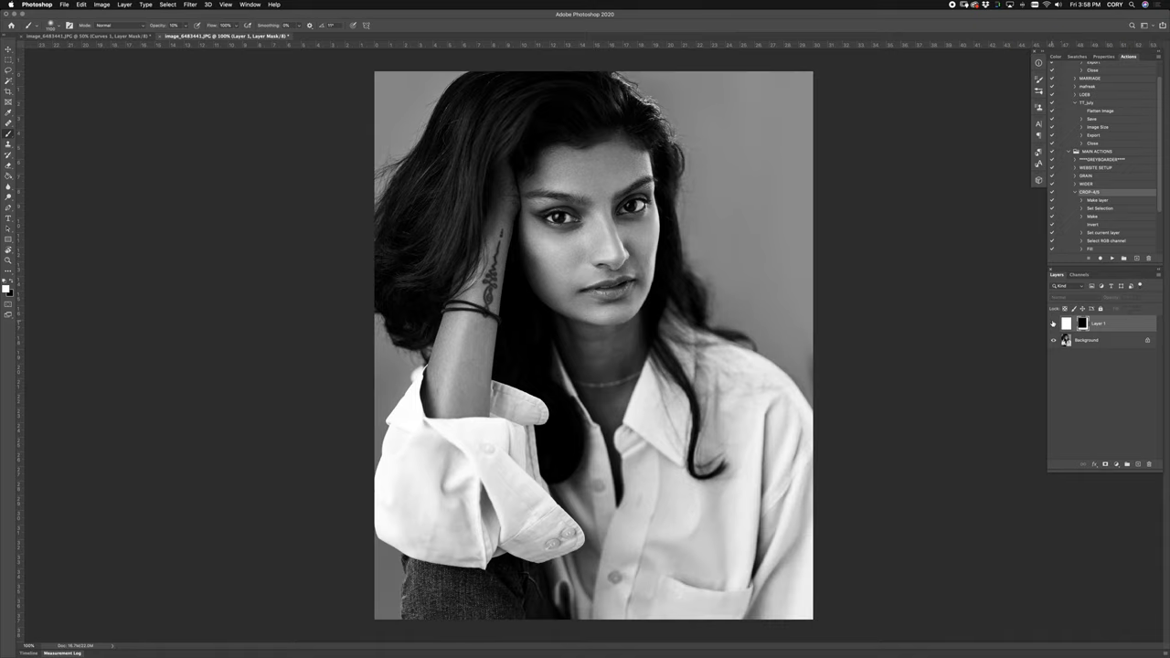
pyautogui.click(1053, 323)
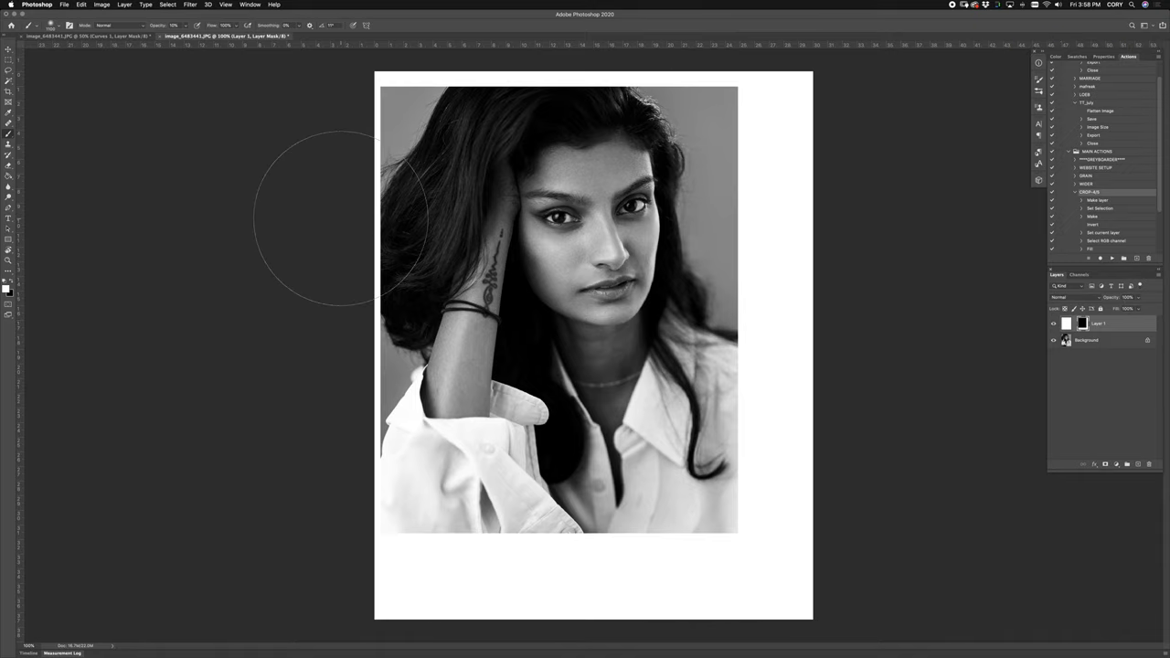
pyautogui.click(1052, 323)
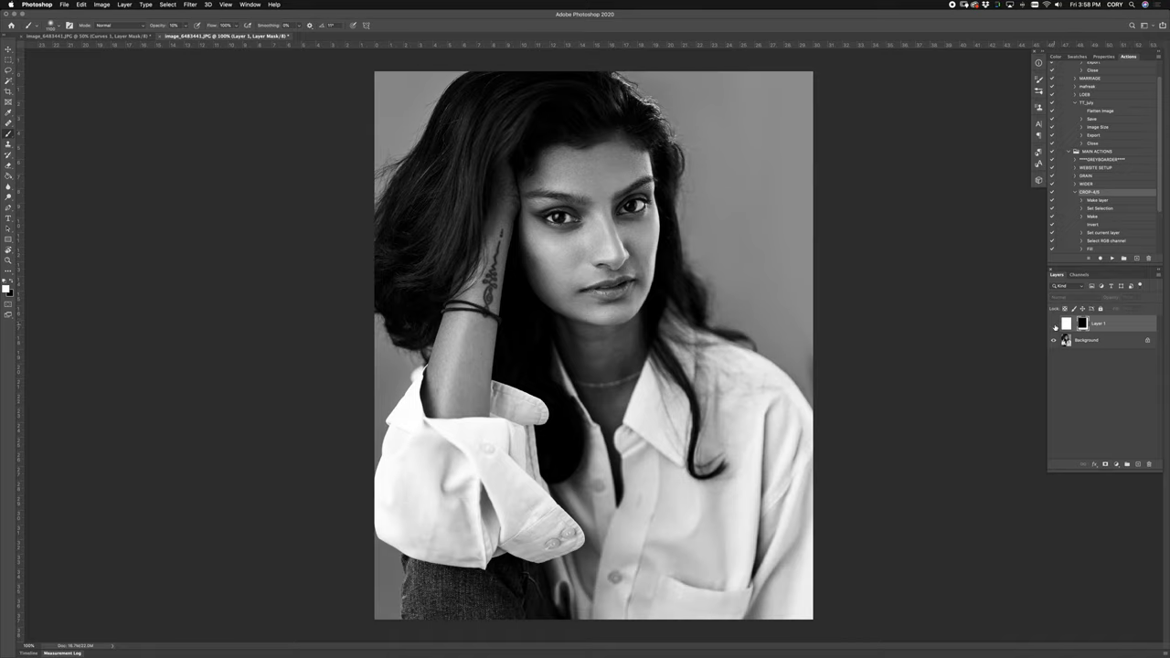
# Show the Layer 1 crop overlay again and add an empty layer directly above Background.
pyautogui.click(1053, 324)
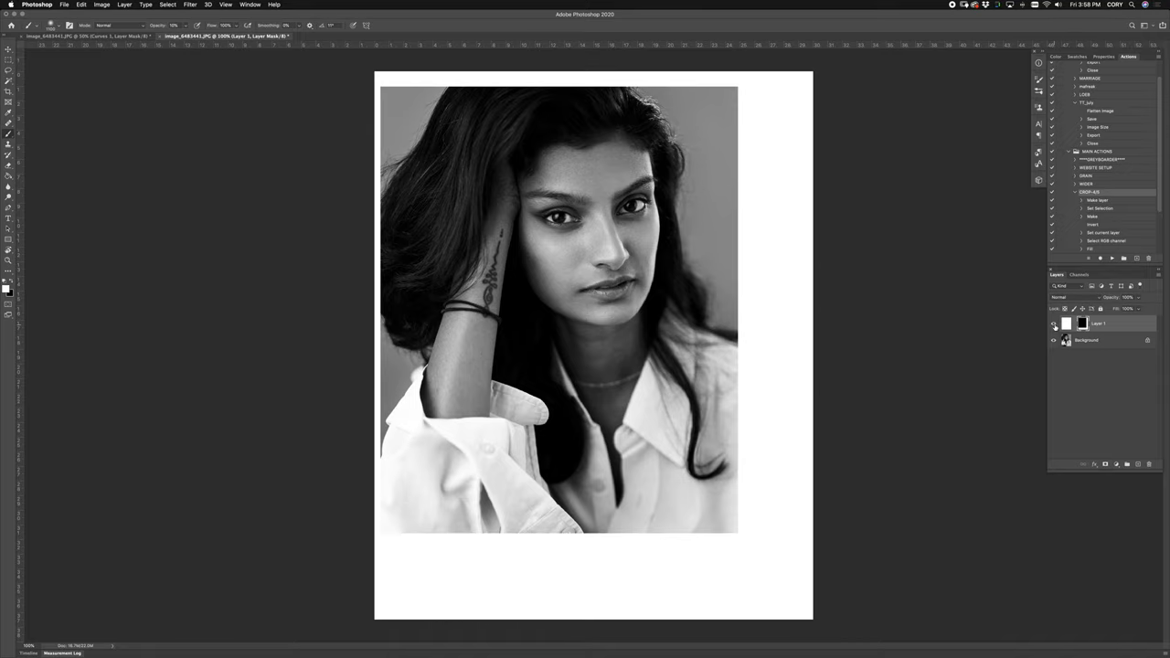
pyautogui.click(1096, 341)
pyautogui.press('super+shift+n')
pyautogui.press('Return')
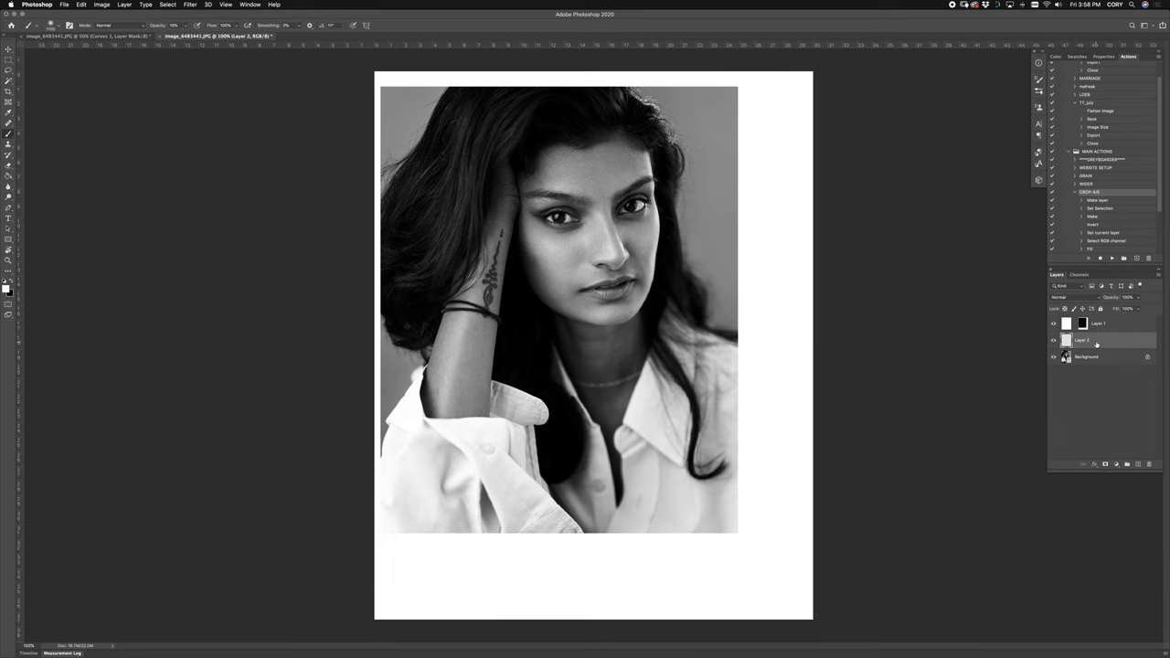
# Remove the bright stray strands in the hair above the raised hand with the Healing Brush on Layer 2.
pyautogui.press('super+plus')
pyautogui.press('super+plus')
pyautogui.moveTo(405, 245); pyautogui.dragTo(569, 525)
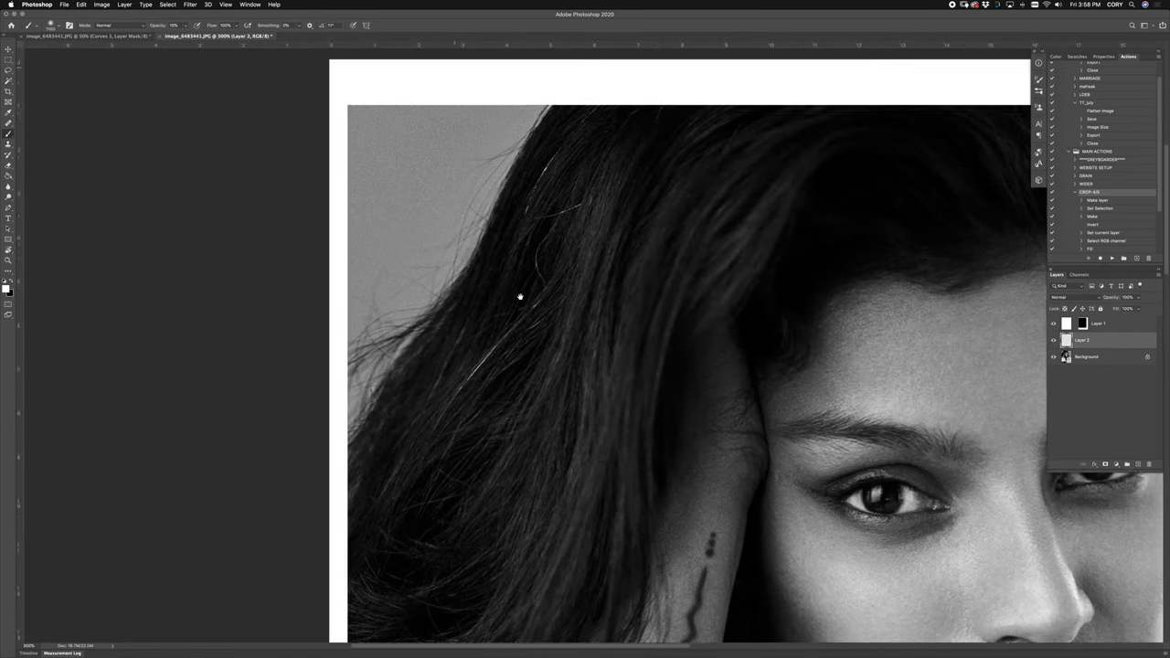
pyautogui.scroll(-2, 519, 297)
pyautogui.press('j')
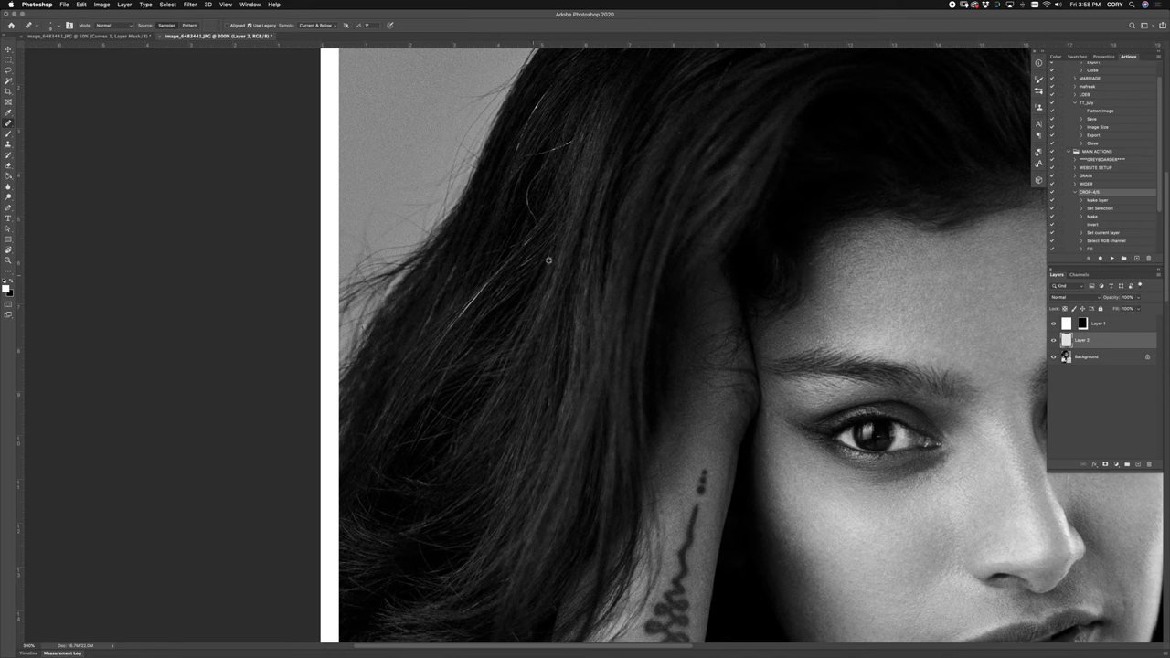
pyautogui.keyDown('alt'); pyautogui.click(519, 265); pyautogui.keyUp('alt')
pyautogui.moveTo(499, 272); pyautogui.dragTo(447, 333)
pyautogui.moveTo(528, 187); pyautogui.dragTo(534, 220)
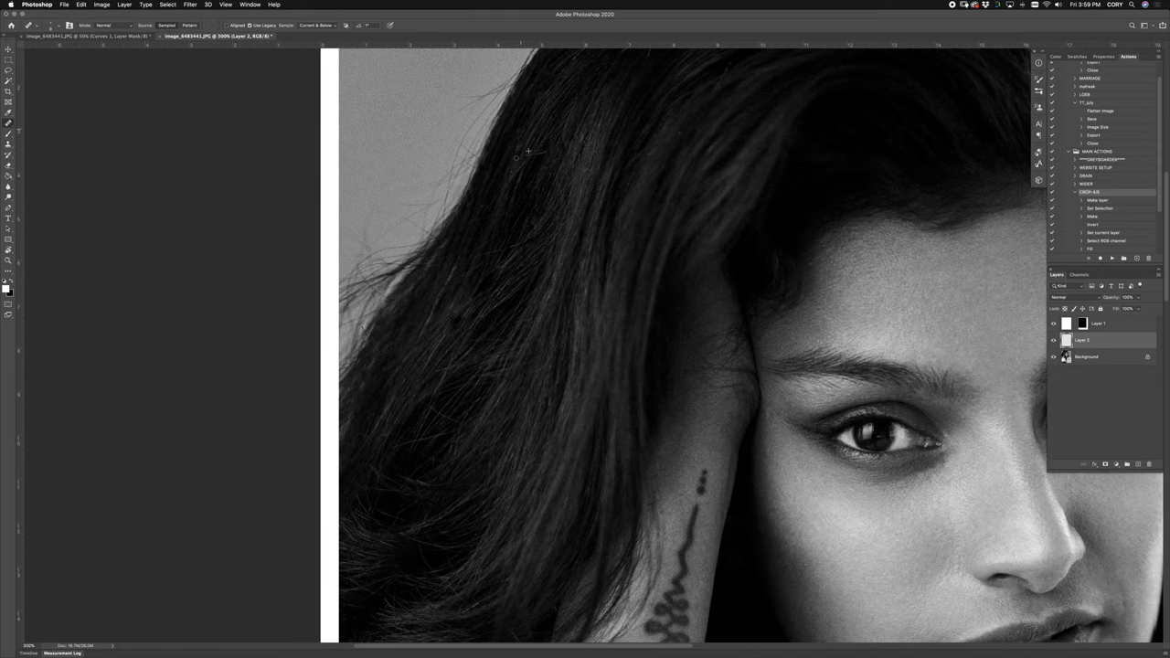
pyautogui.moveTo(555, 149)
pyautogui.mouseDown()
pyautogui.moveTo(501, 267)
pyautogui.moveTo(539, 142)
pyautogui.mouseUp()
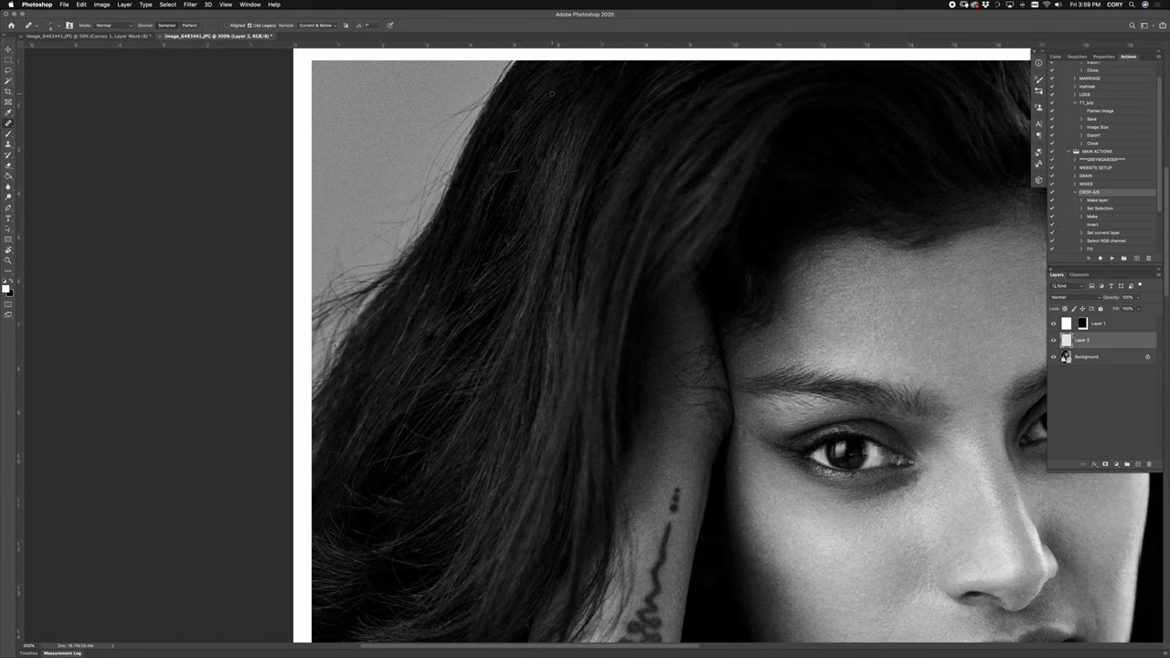
pyautogui.press('super+0')
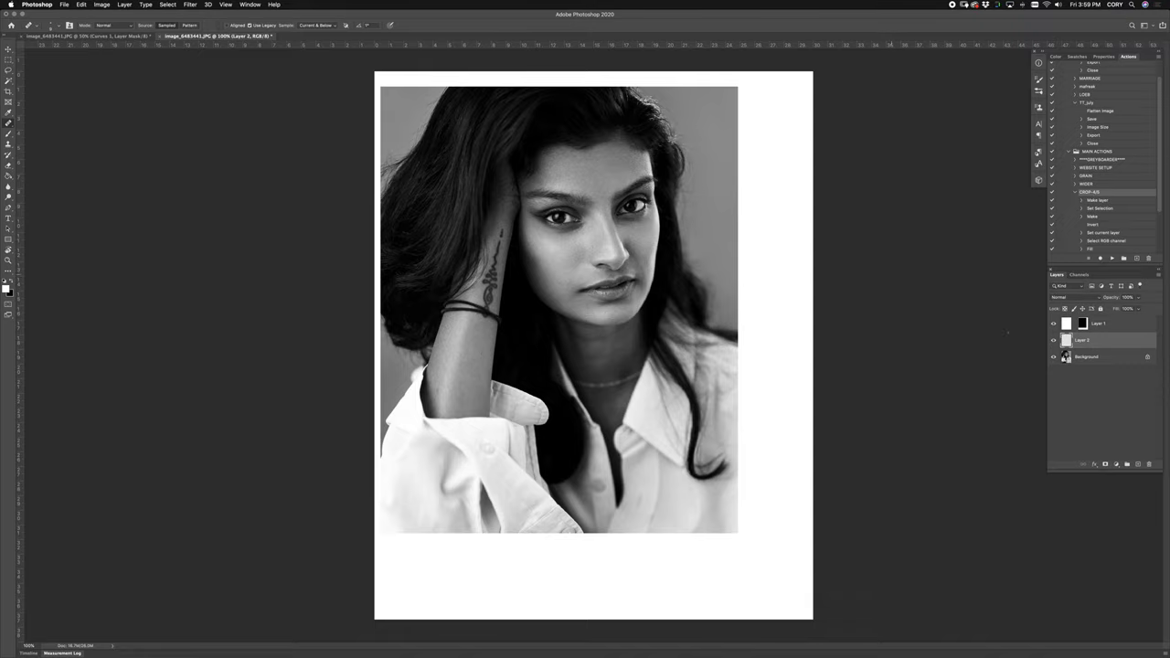
# Duplicate the Background layer and reshape the hair outline at the portrait's upper-left edge with Liquify.
pyautogui.moveTo(1099, 359); pyautogui.dragTo(1137, 464)
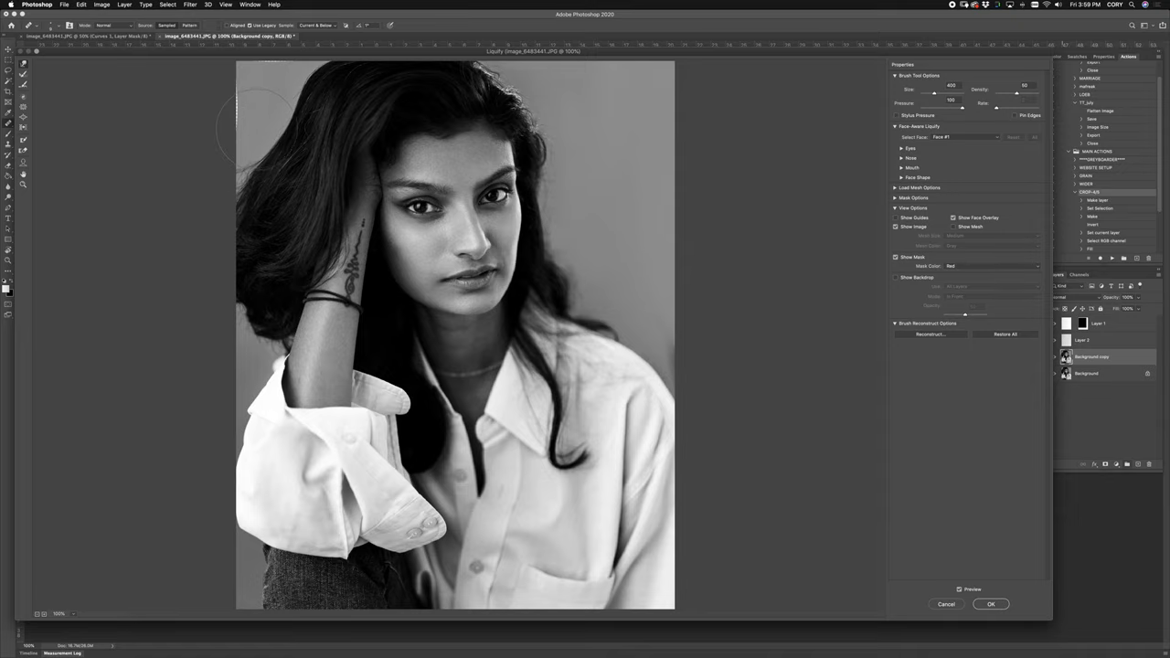
pyautogui.press('Return')
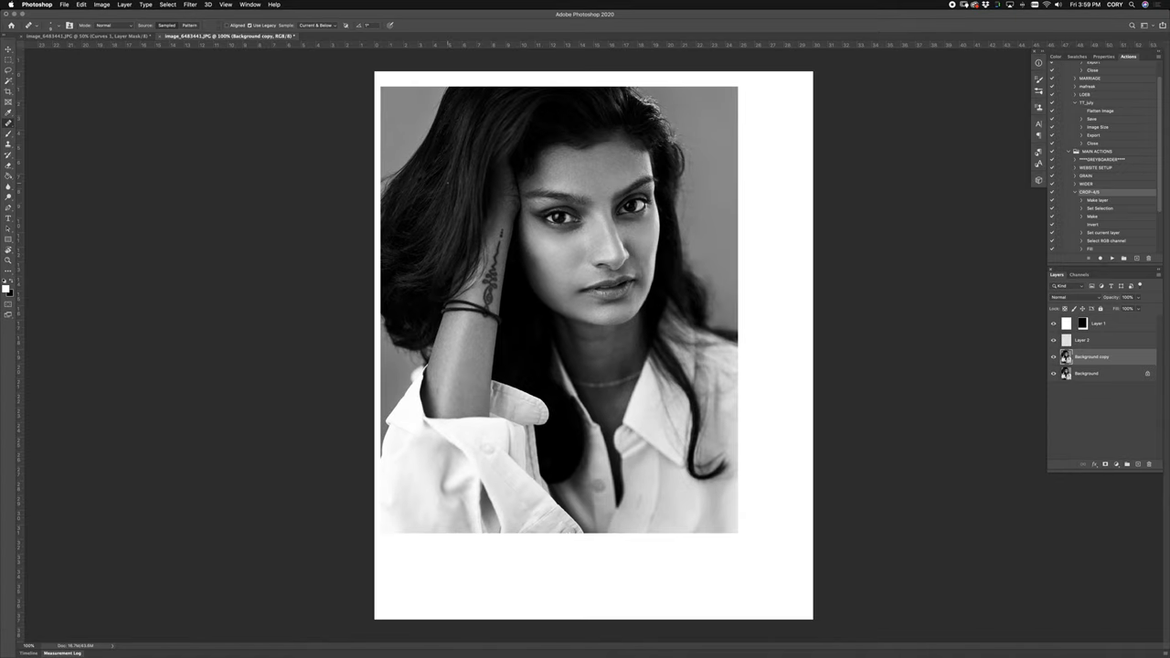
pyautogui.click(1053, 356)
pyautogui.click(1052, 357)
pyautogui.press('super+shift+x')
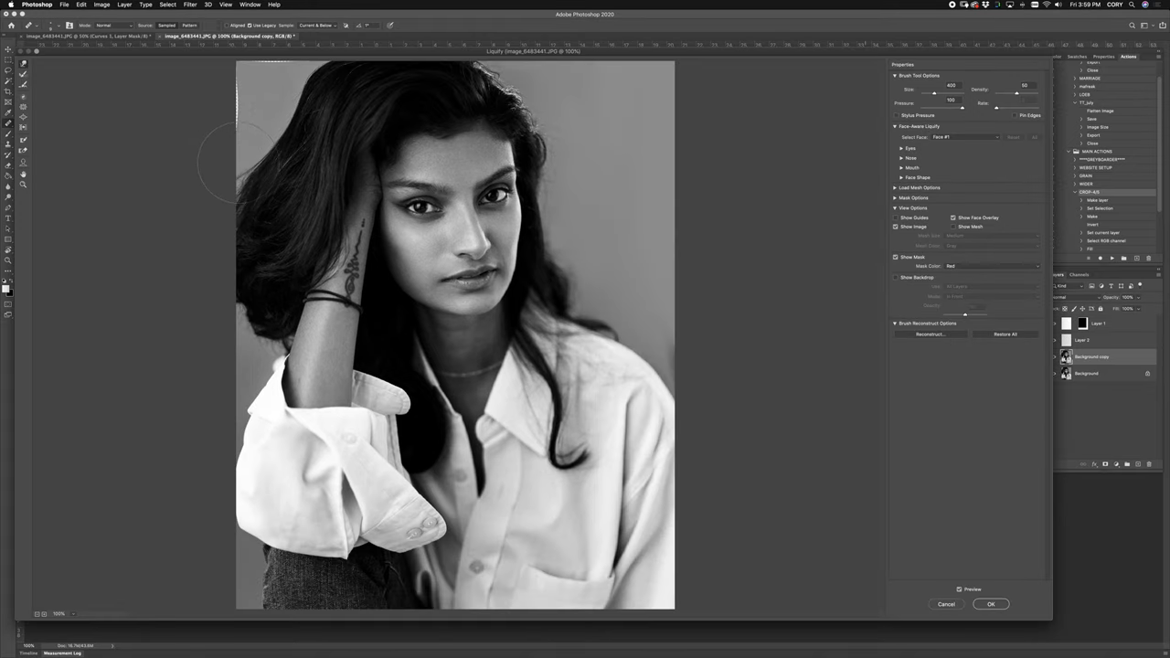
pyautogui.press('Return')
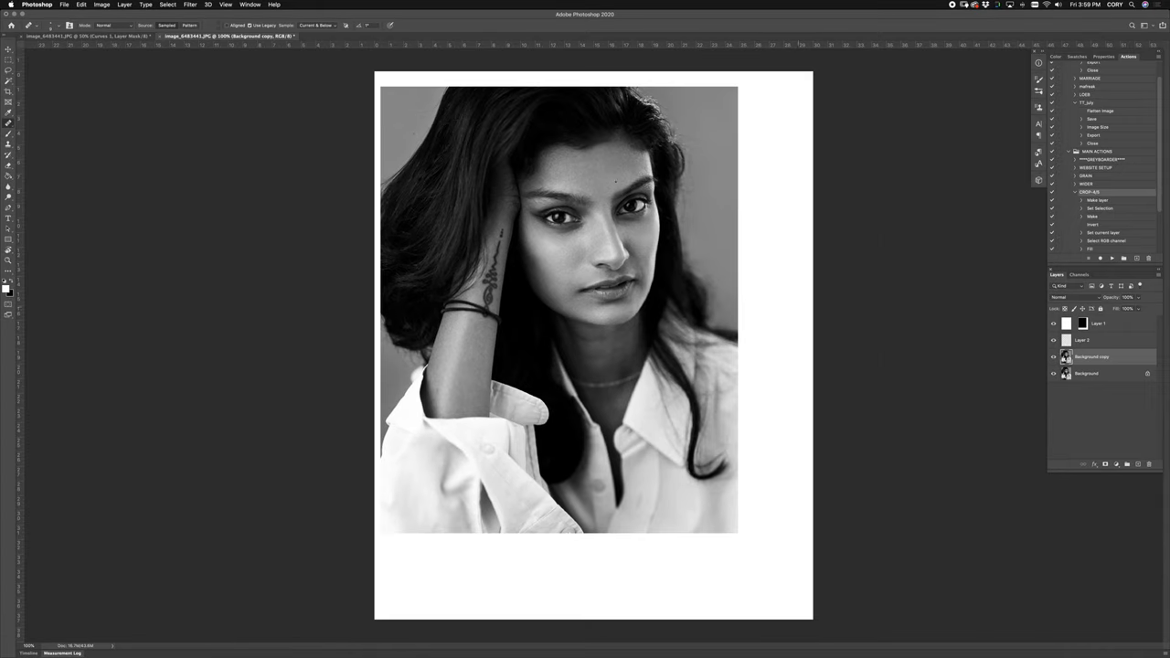
# Add a layer above Layer 2 and sample the grey backdrop beside the hair as the brush colour.
pyautogui.click(1098, 340)
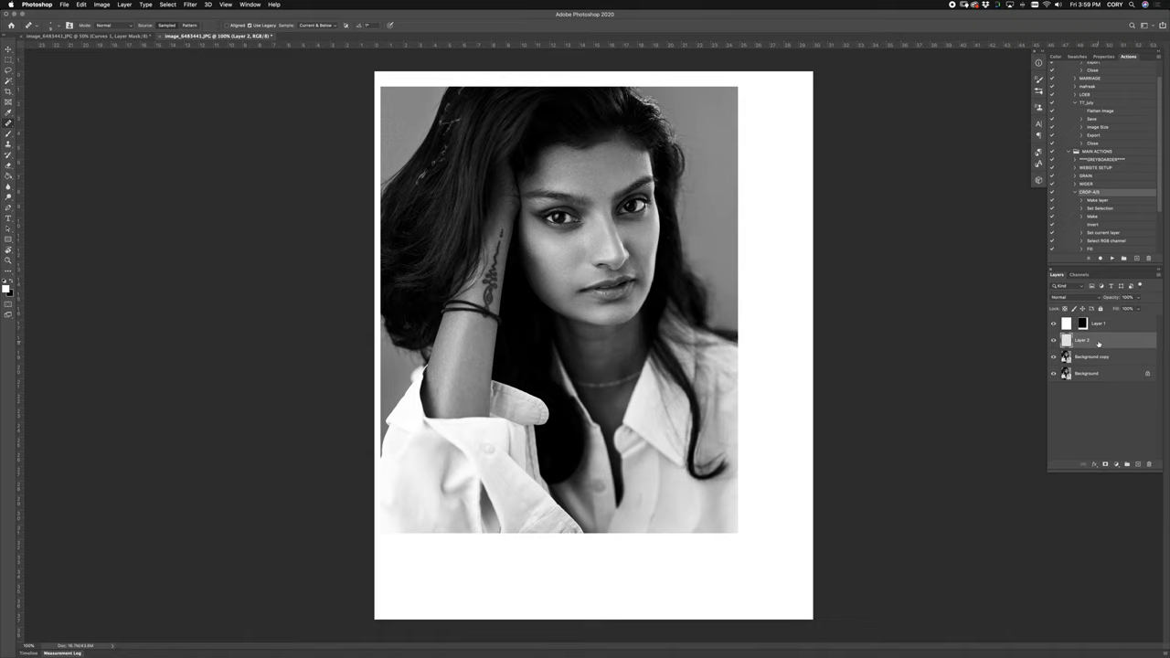
pyautogui.press('b')
pyautogui.press('super+shift+alt+n')
pyautogui.keyDown('alt'); pyautogui.click(411, 136); pyautogui.keyUp('alt')
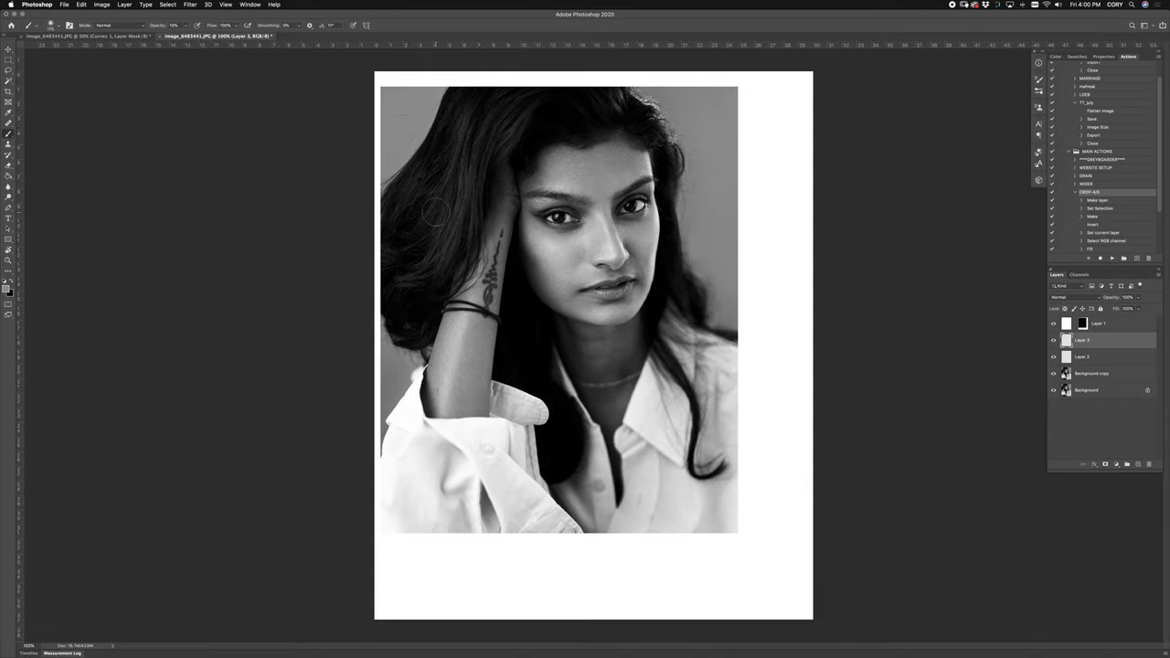
# Compare the reshaped, retouched hair with the original by repeatedly isolating the Background layer.
pyautogui.keyDown('alt'); pyautogui.click(1053, 391); pyautogui.keyUp('alt')
pyautogui.keyDown('alt'); pyautogui.click(1053, 391); pyautogui.keyUp('alt')
pyautogui.keyDown('alt'); pyautogui.click(1053, 391); pyautogui.keyUp('alt')
pyautogui.keyDown('alt'); pyautogui.click(1053, 391); pyautogui.keyUp('alt')
pyautogui.keyDown('alt'); pyautogui.click(1053, 391); pyautogui.keyUp('alt')
pyautogui.keyDown('alt'); pyautogui.click(1053, 391); pyautogui.keyUp('alt')
# Reshape the lower hair beside the raised elbow on Background copy in Liquify with a brush size of 250.
pyautogui.click(1088, 374)
pyautogui.press('super+shift+x')
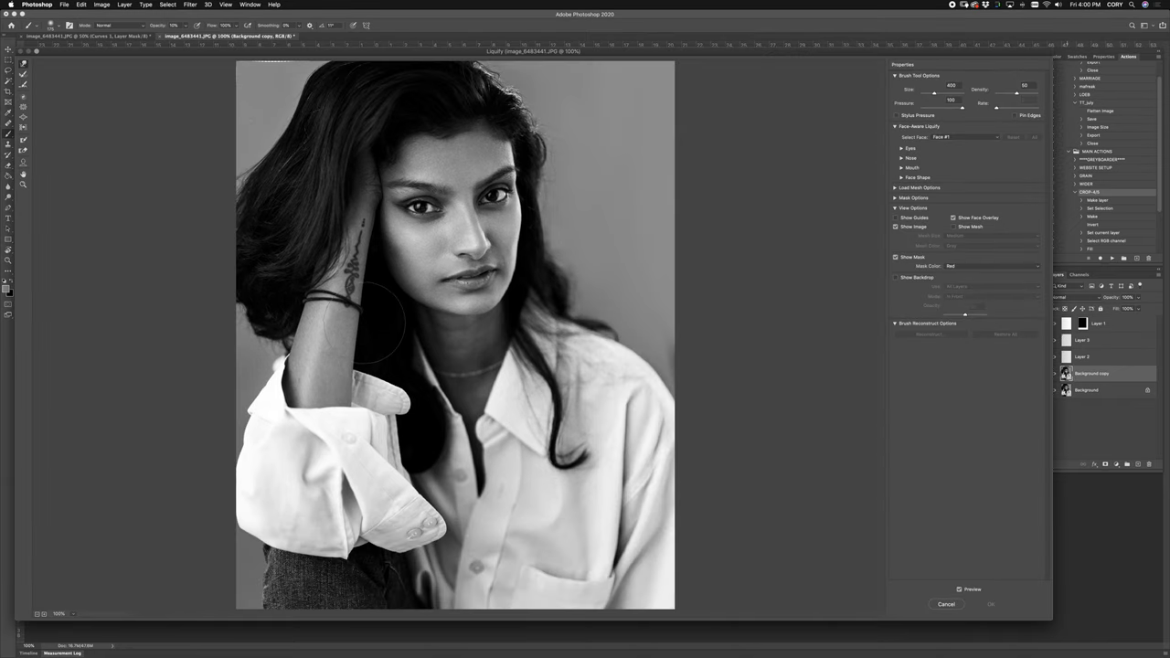
pyautogui.press('[')
pyautogui.press('[')
pyautogui.press('[')
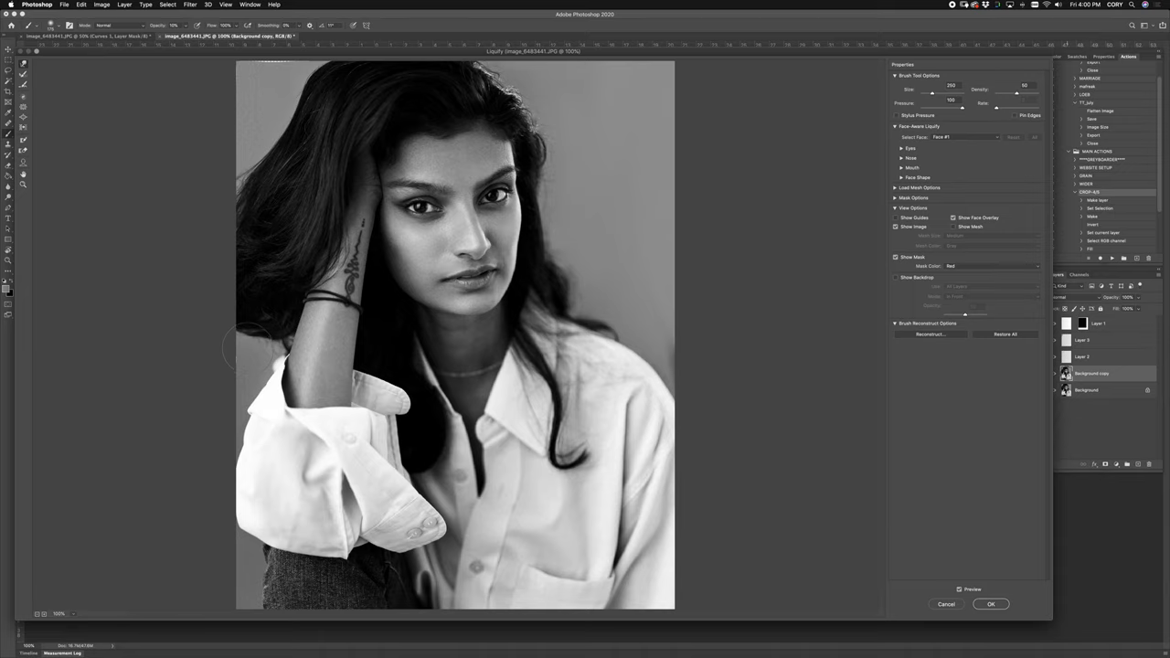
pyautogui.press('Return')
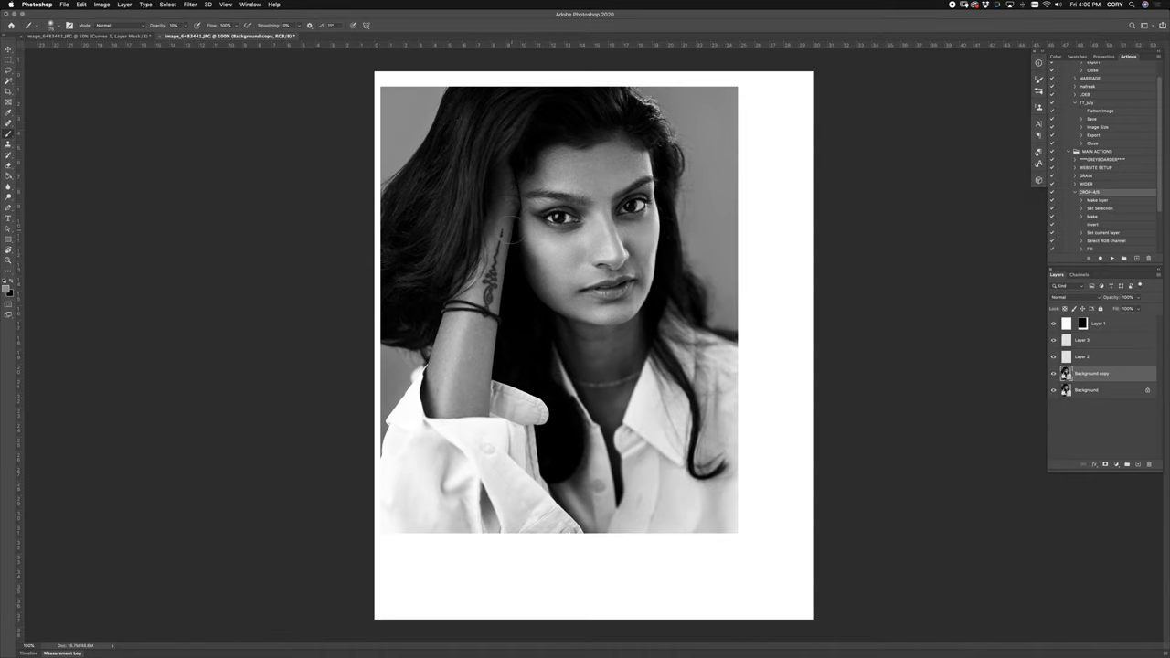
# Scale down Layer 1's crop mask and shift it slightly left for a tighter frame around the face and arm.
pyautogui.click(1082, 323)
pyautogui.press('super+t')
pyautogui.moveTo(388, 539); pyautogui.dragTo(411, 512)
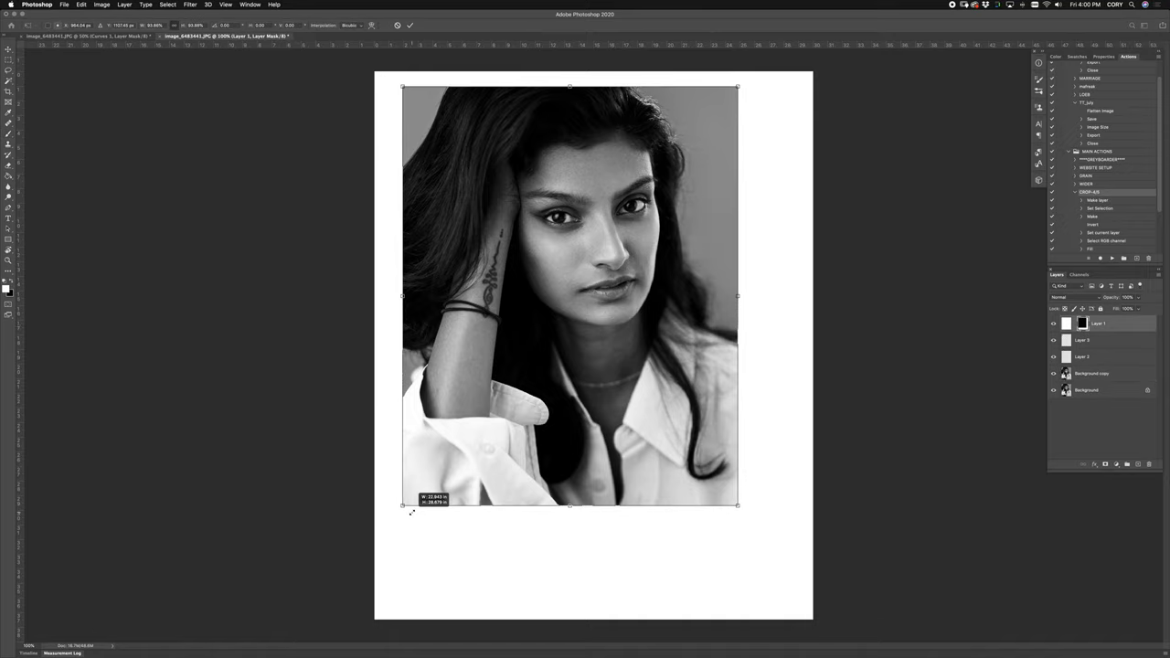
pyautogui.moveTo(521, 501); pyautogui.dragTo(513, 499)
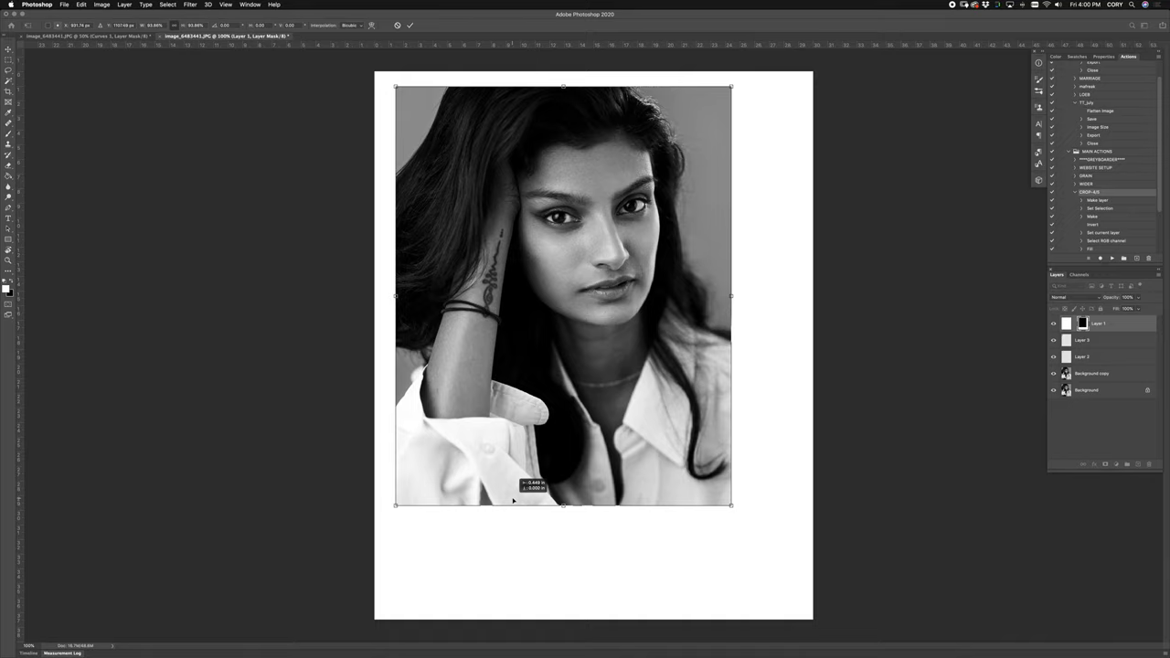
pyautogui.moveTo(395, 505); pyautogui.dragTo(408, 491)
pyautogui.moveTo(485, 461); pyautogui.dragTo(478, 460)
pyautogui.press('Return')
pyautogui.press('b')
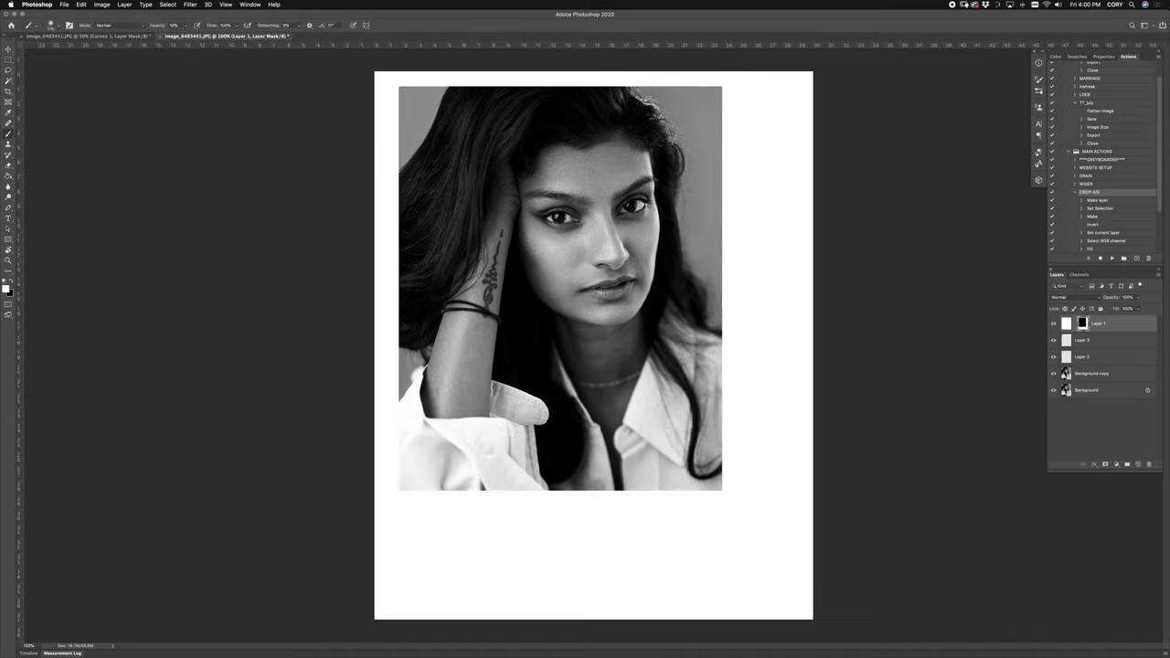
# Compare the tighter crop with the original Background and inspect the face close up.
pyautogui.keyDown('alt'); pyautogui.click(1053, 390); pyautogui.keyUp('alt')
pyautogui.keyDown('alt'); pyautogui.click(1053, 390); pyautogui.keyUp('alt')
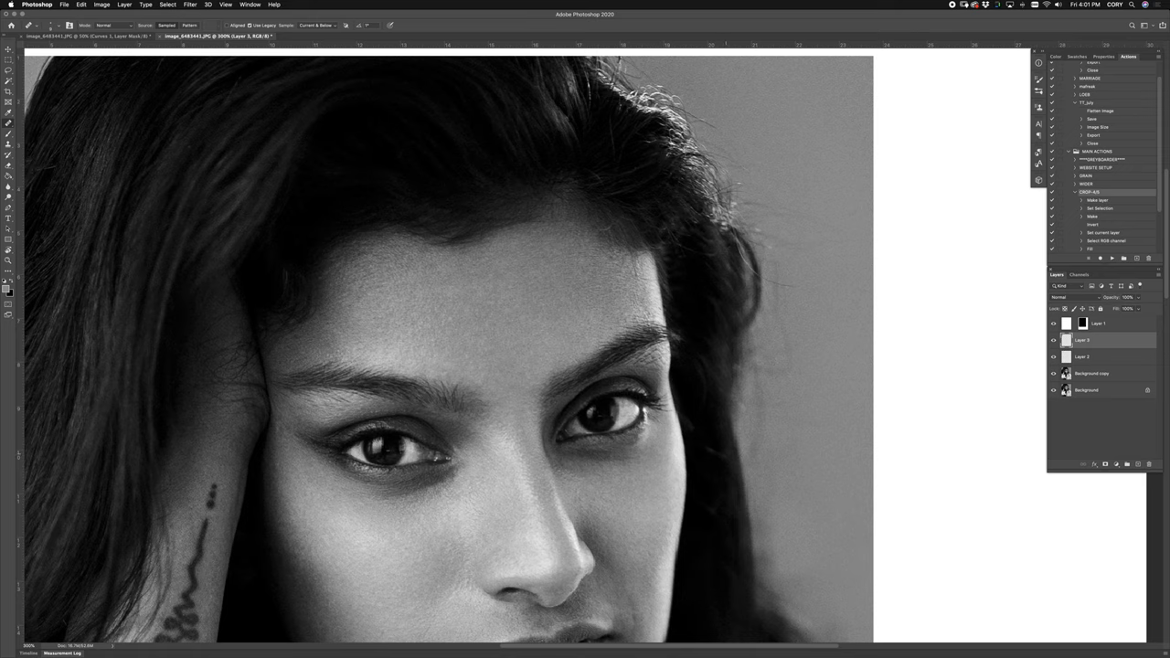
pyautogui.scroll(-5, 729, 458)
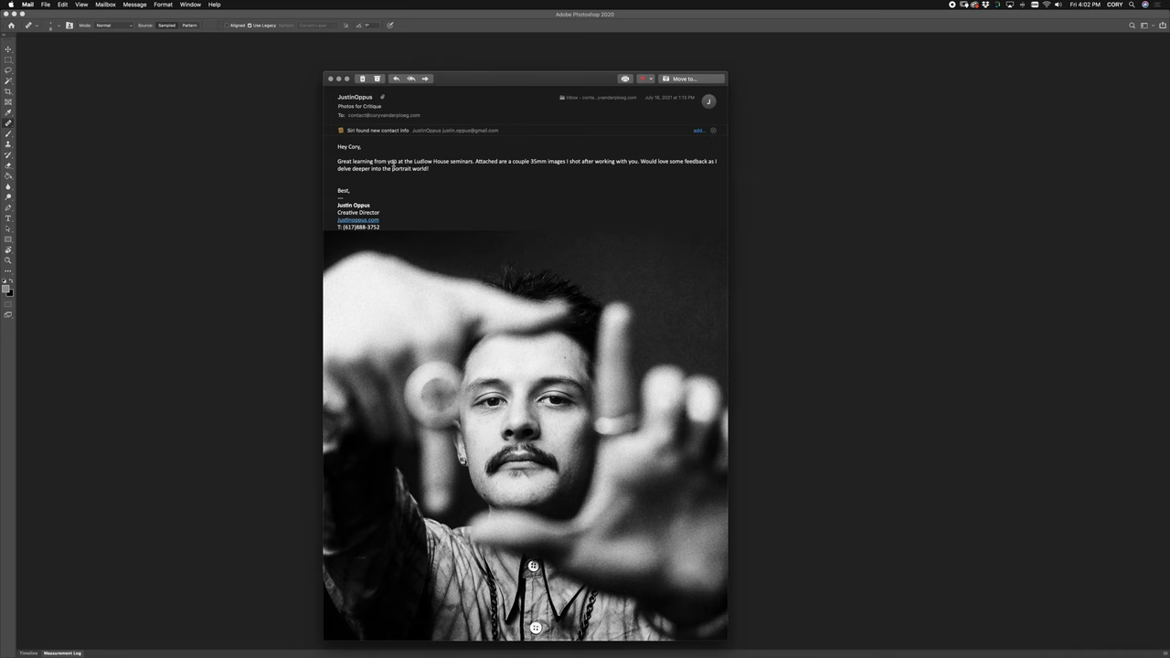
# Read the Photos for Critique message in Mail and open both attached portraits in Photoshop.
pyautogui.moveTo(476, 162); pyautogui.dragTo(688, 164)
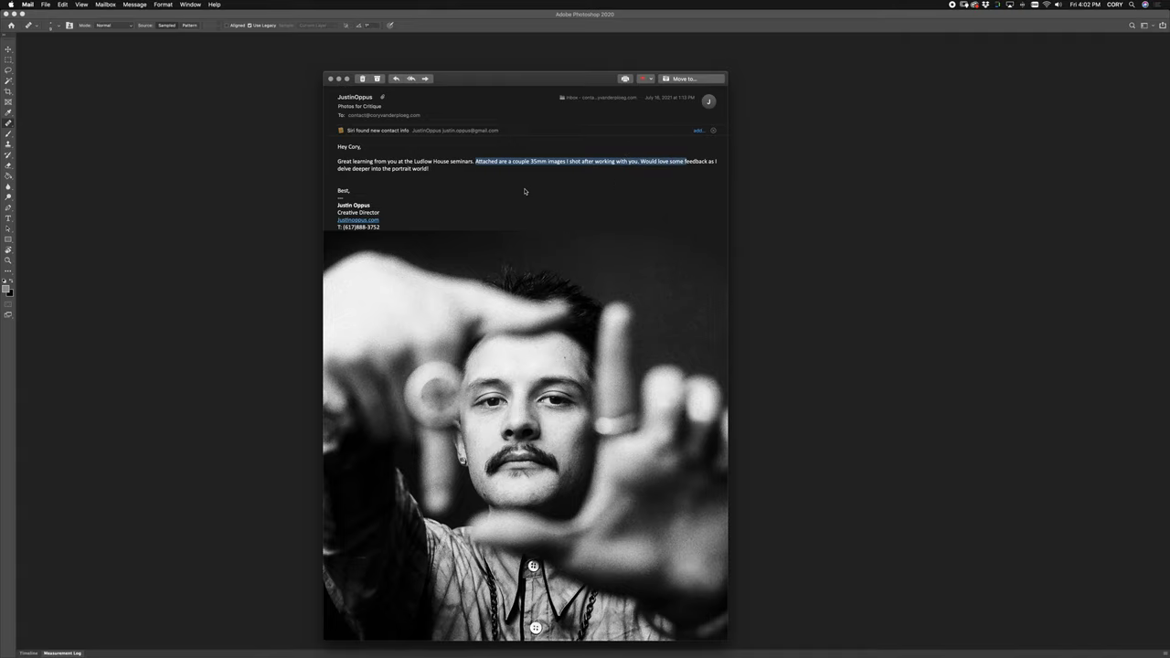
pyautogui.scroll(-5, 514, 189)
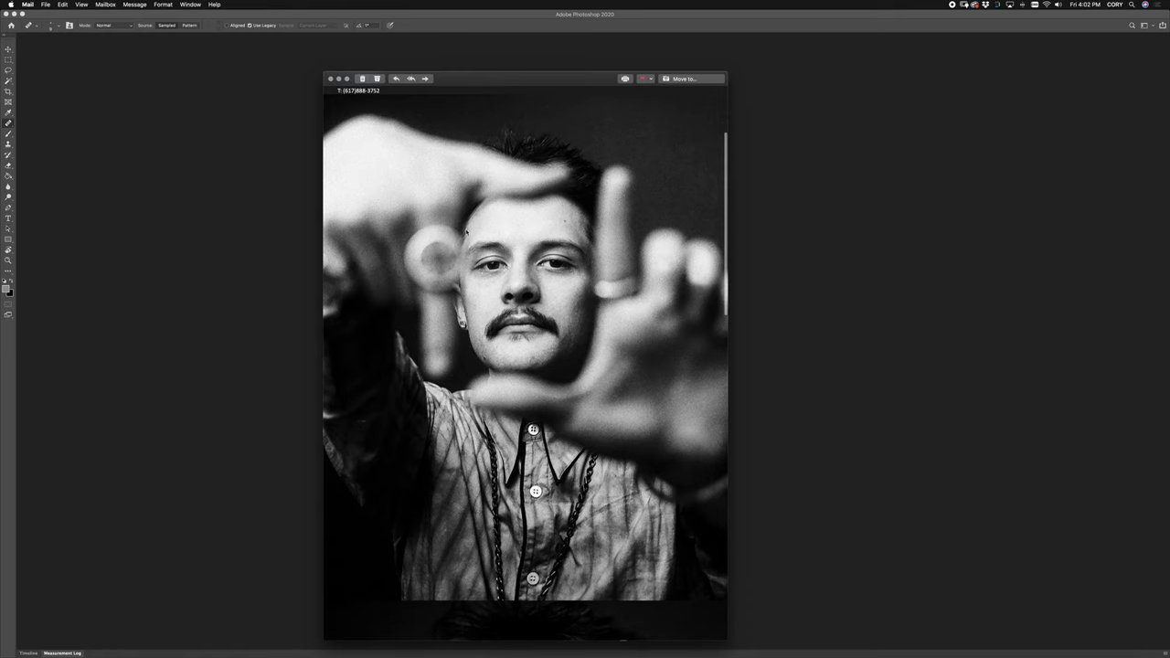
pyautogui.doubleClick(543, 221)
pyautogui.press('super+Tab')
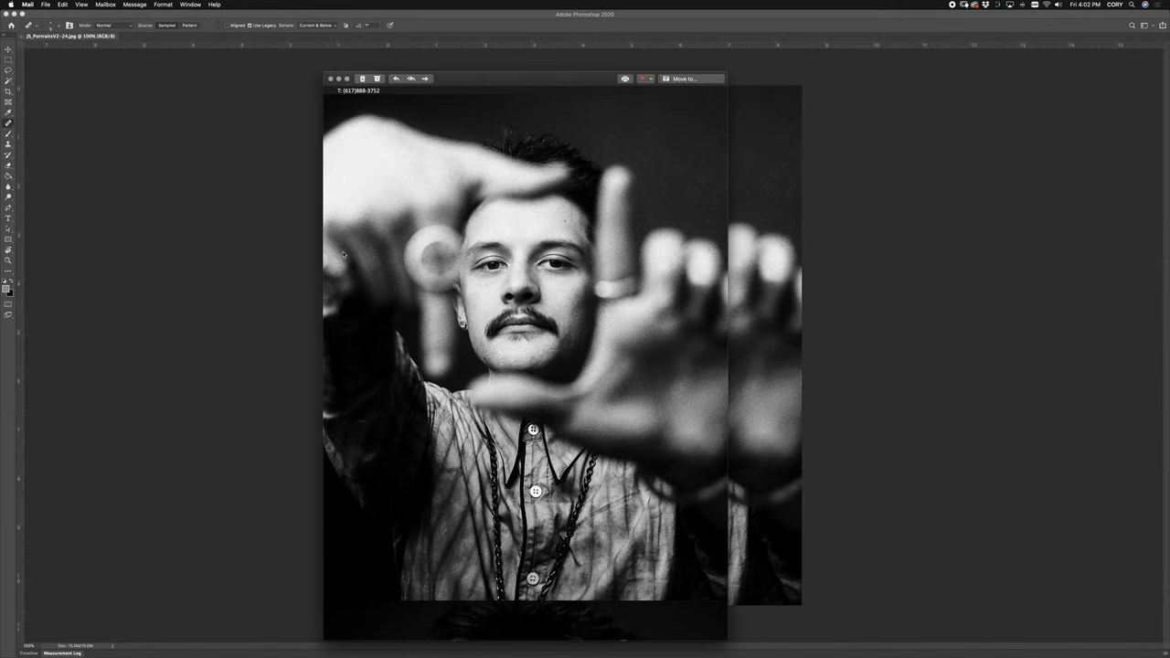
pyautogui.scroll(-15, 450, 354)
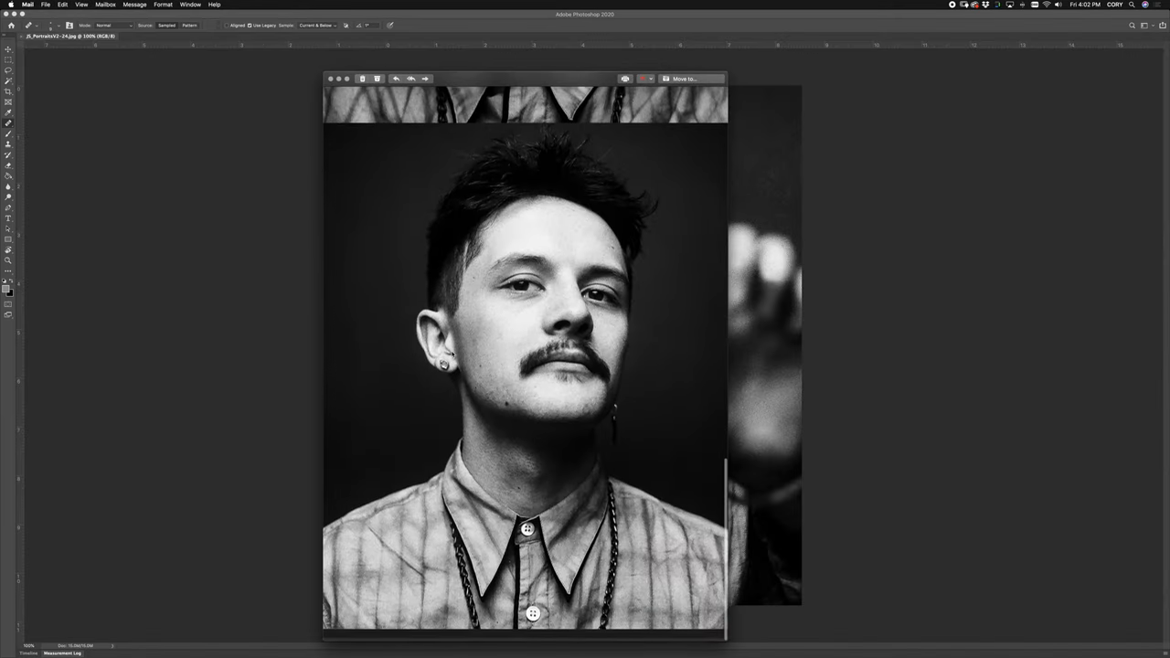
pyautogui.moveTo(362, 346); pyautogui.dragTo(5, 298)
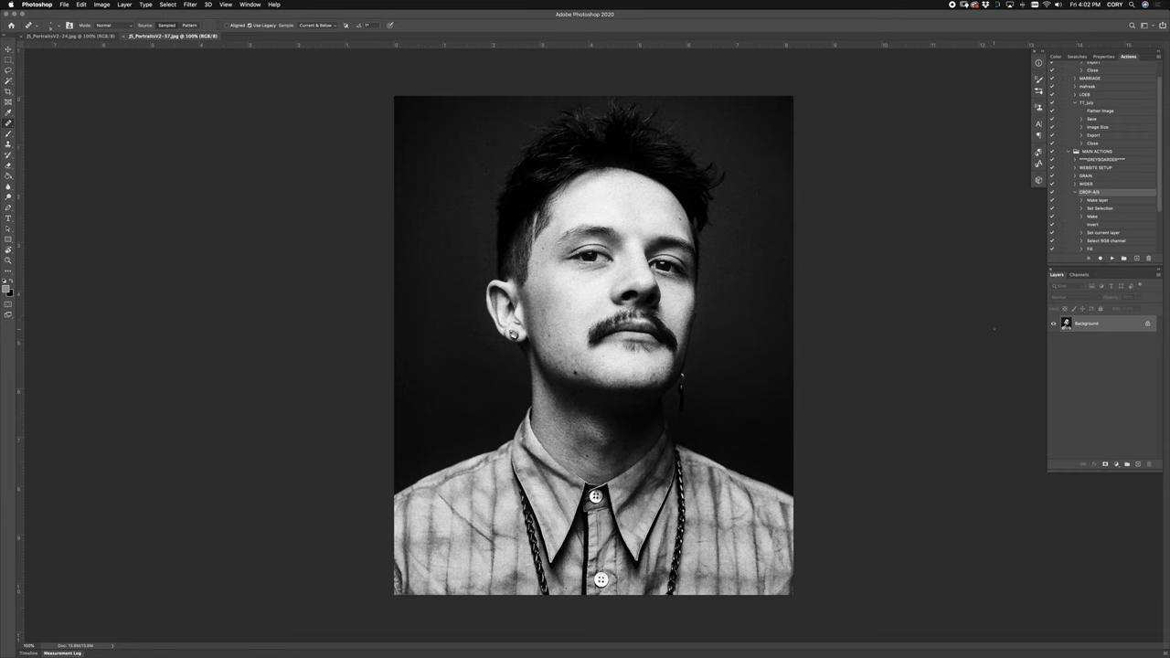
# Inspect the face in JS_PortraitsV2-37.jpg close up and add an empty layer above Background.
pyautogui.press('super+equal')
pyautogui.press('super+equal')
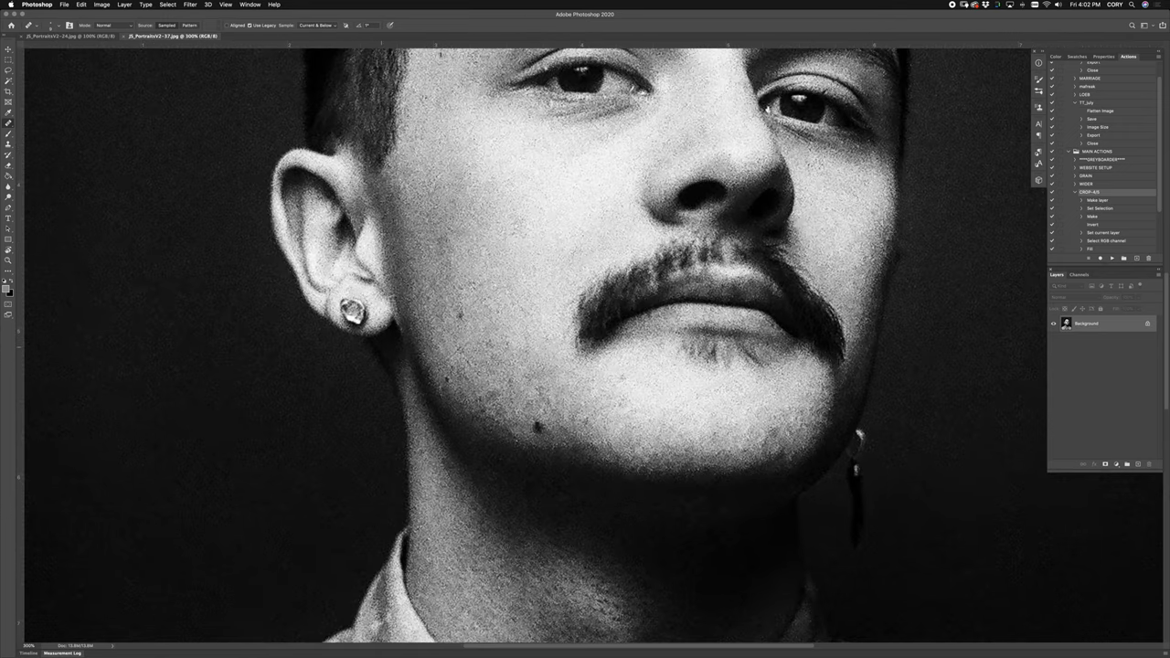
pyautogui.press('super+minus')
pyautogui.press('super+minus')
pyautogui.press('super+shift+alt+n')
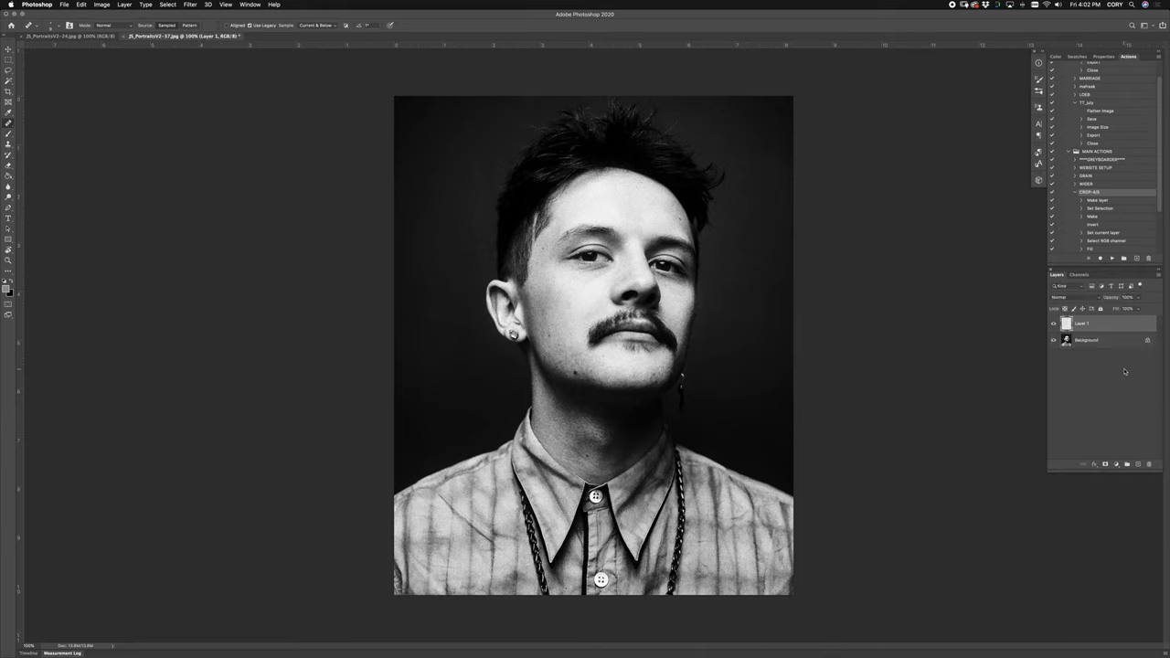
# Examine the face, neck, collar and shirt buttons at 300% magnification.
pyautogui.press('super+plus')
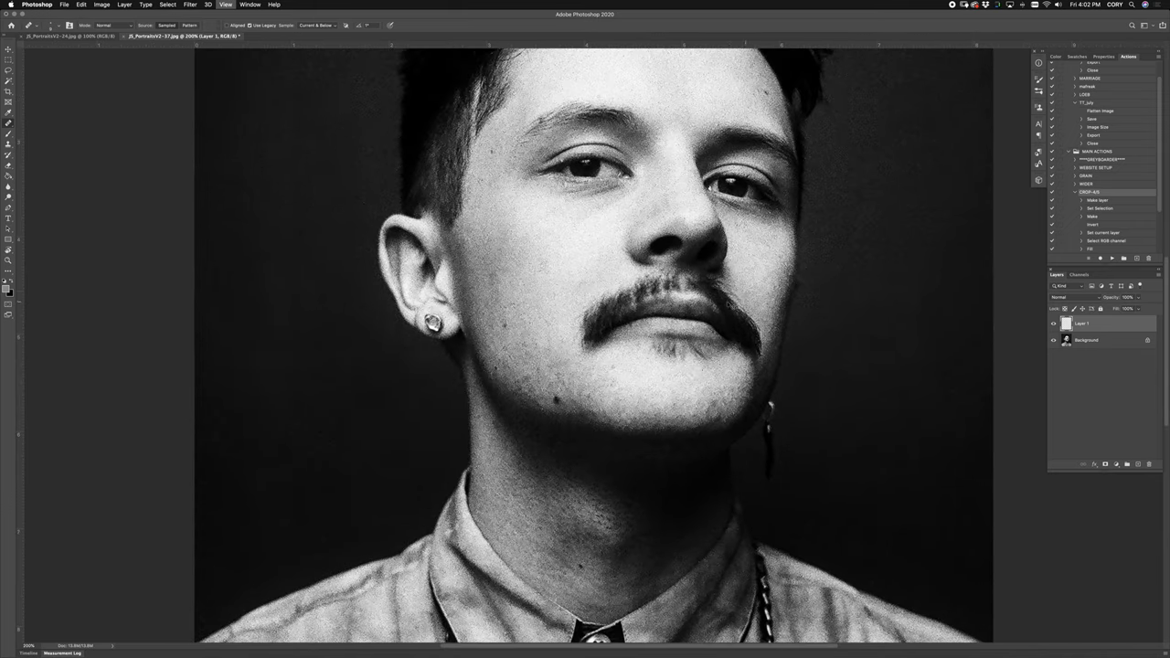
pyautogui.press('super+plus')
pyautogui.scroll(-6, 610, 457)
pyautogui.scroll(-2, 608, 375)
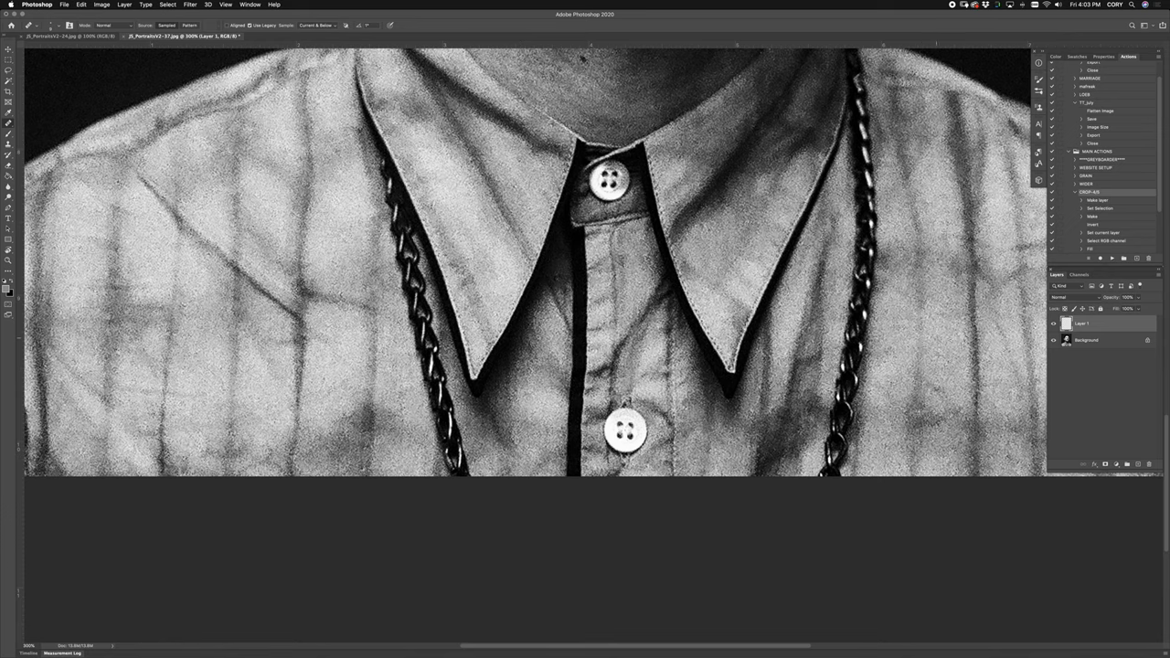
pyautogui.press('super+minus')
pyautogui.press('super+minus')
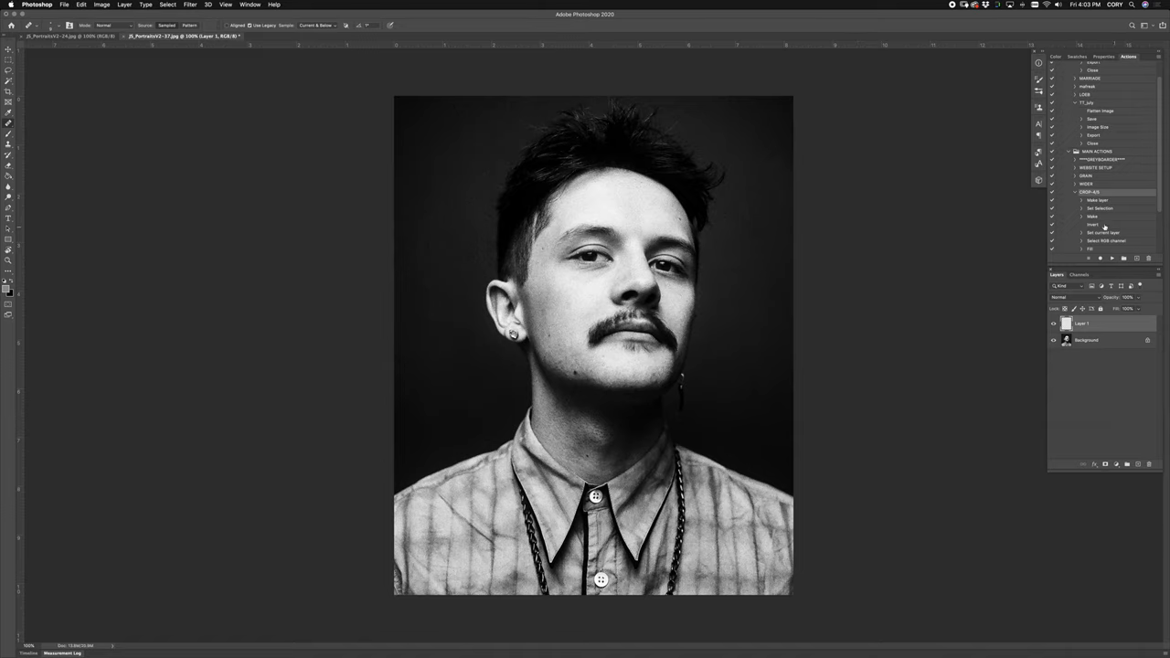
# Run the CROP-4/5 action on the portrait and fill the resulting crop layer with white using the Paint Bucket.
pyautogui.click(1112, 257)
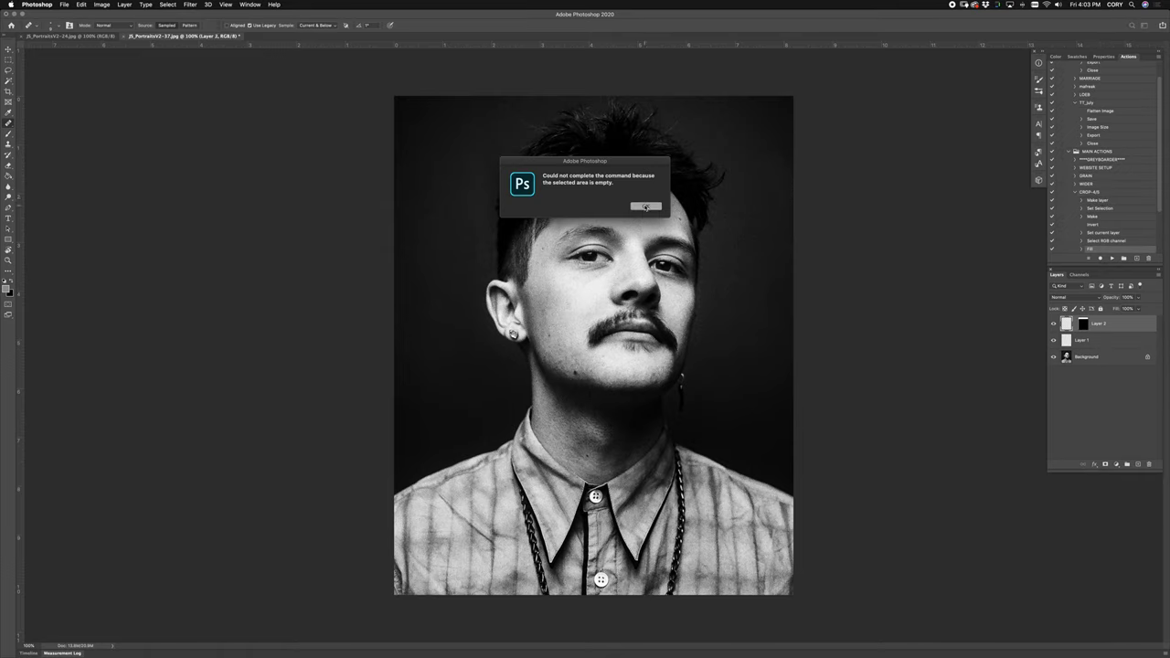
pyautogui.click(645, 207)
pyautogui.press('g')
pyautogui.click(5, 281)
pyautogui.press('x')
pyautogui.click(562, 289)
# Scale and reposition the crop layer's mask so only a thin even white border surrounds the portrait.
pyautogui.click(1083, 325)
pyautogui.press('super+minus')
pyautogui.press('super+t')
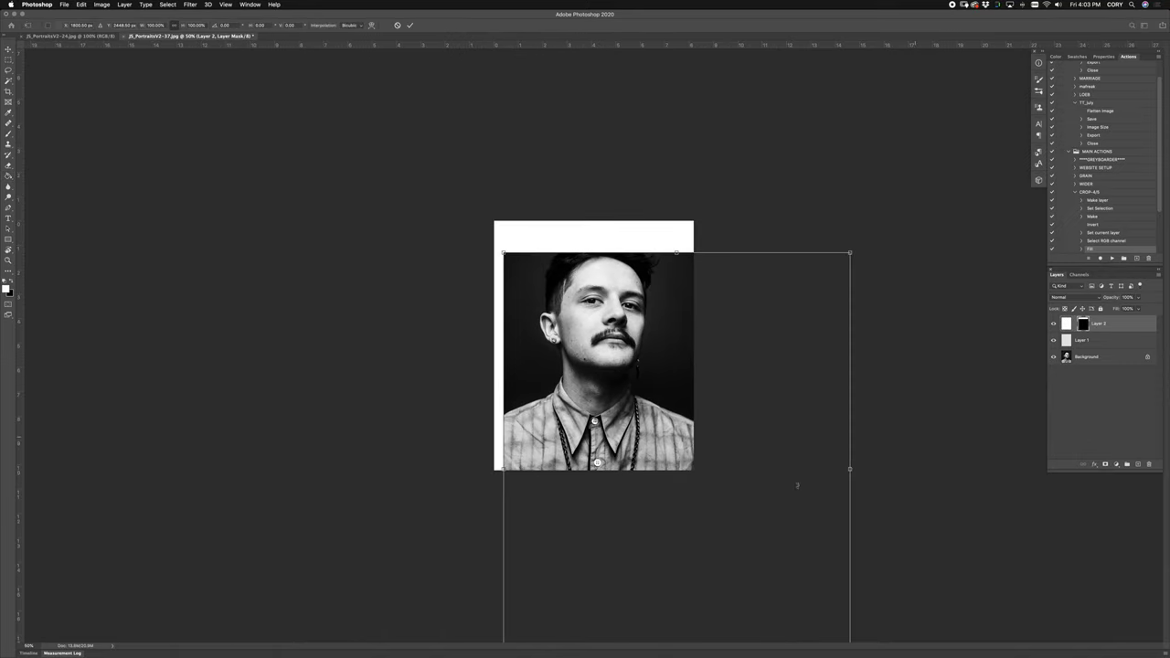
pyautogui.press('super+minus')
pyautogui.moveTo(765, 573); pyautogui.dragTo(648, 427)
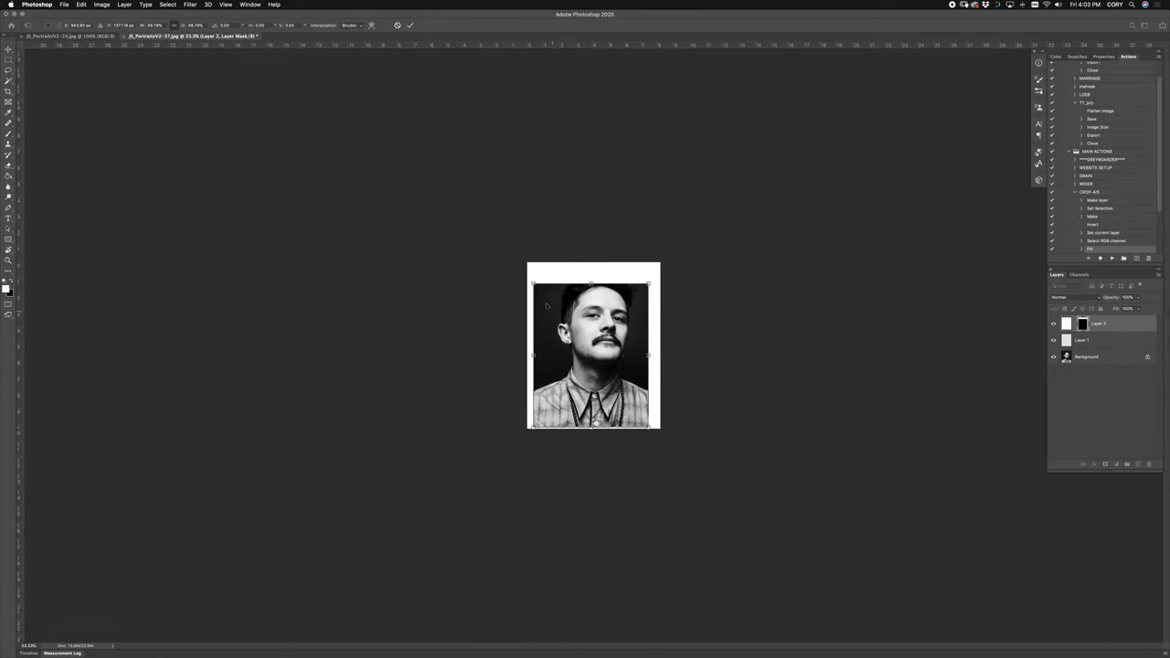
pyautogui.moveTo(532, 284); pyautogui.dragTo(529, 279)
pyautogui.moveTo(648, 279)
pyautogui.mouseDown()
pyautogui.moveTo(672, 255)
pyautogui.moveTo(634, 281)
pyautogui.mouseUp()
pyautogui.press('Return')
# Place two horizontal guides across the portrait, one at the neck below the chin and one at the collar.
pyautogui.press('super+equal')
pyautogui.moveTo(581, 46); pyautogui.dragTo(594, 393)
pyautogui.moveTo(569, 45); pyautogui.dragTo(577, 419)
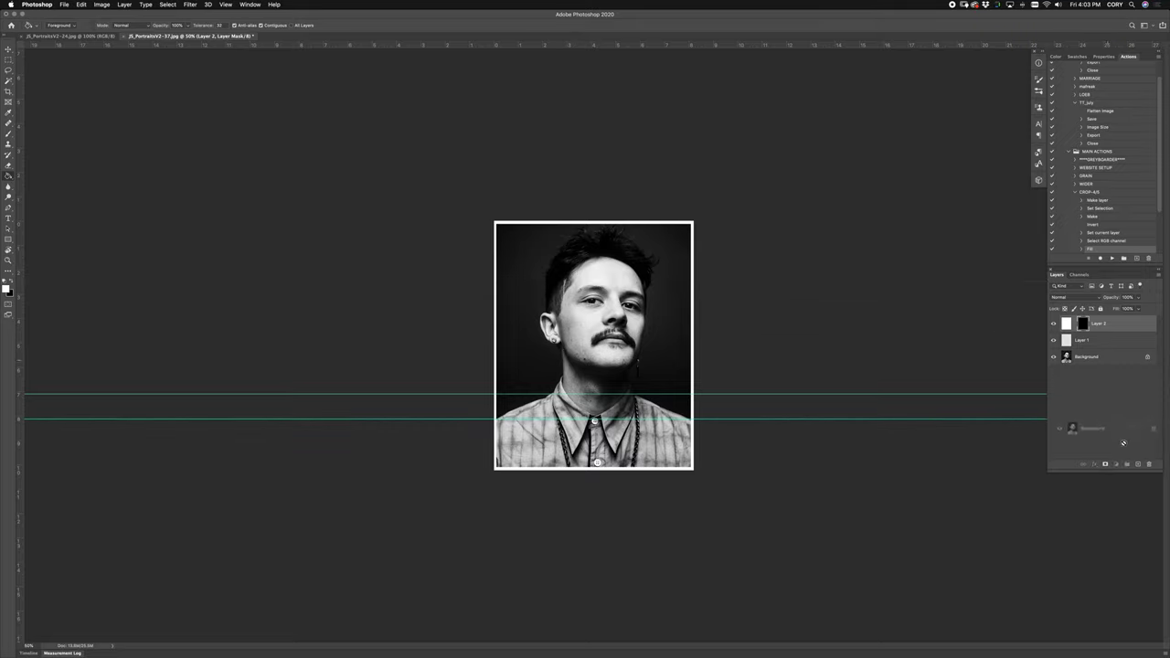
# Stamp the portrait without its white border onto a new layer beneath the border layer, and show the border again.
pyautogui.click(1083, 355)
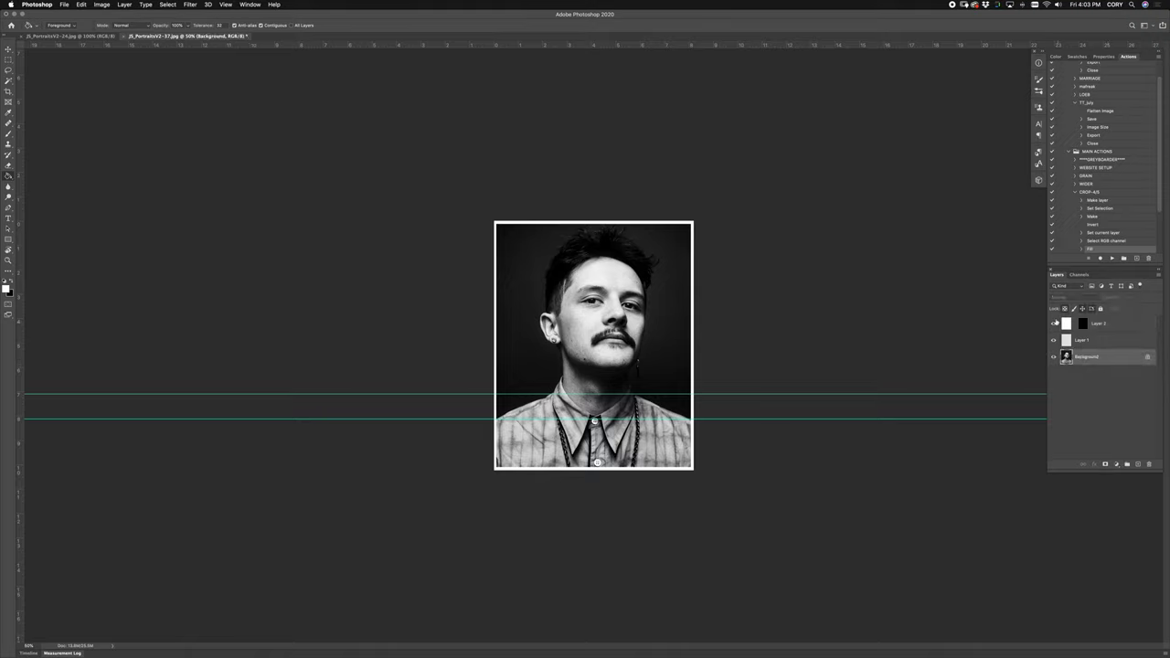
pyautogui.click(1111, 341)
pyautogui.press('super+alt+shift+e')
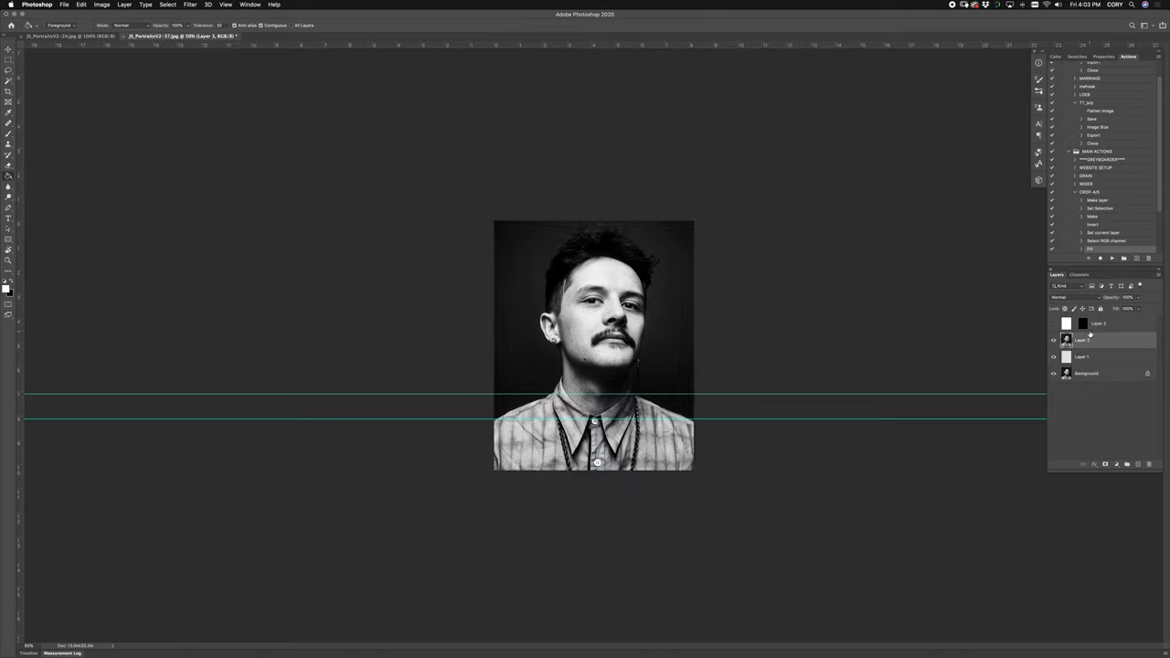
pyautogui.click(1053, 323)
# Rotate the merged portrait layer slightly counterclockwise and nudge it left to straighten the subject.
pyautogui.press('super+t')
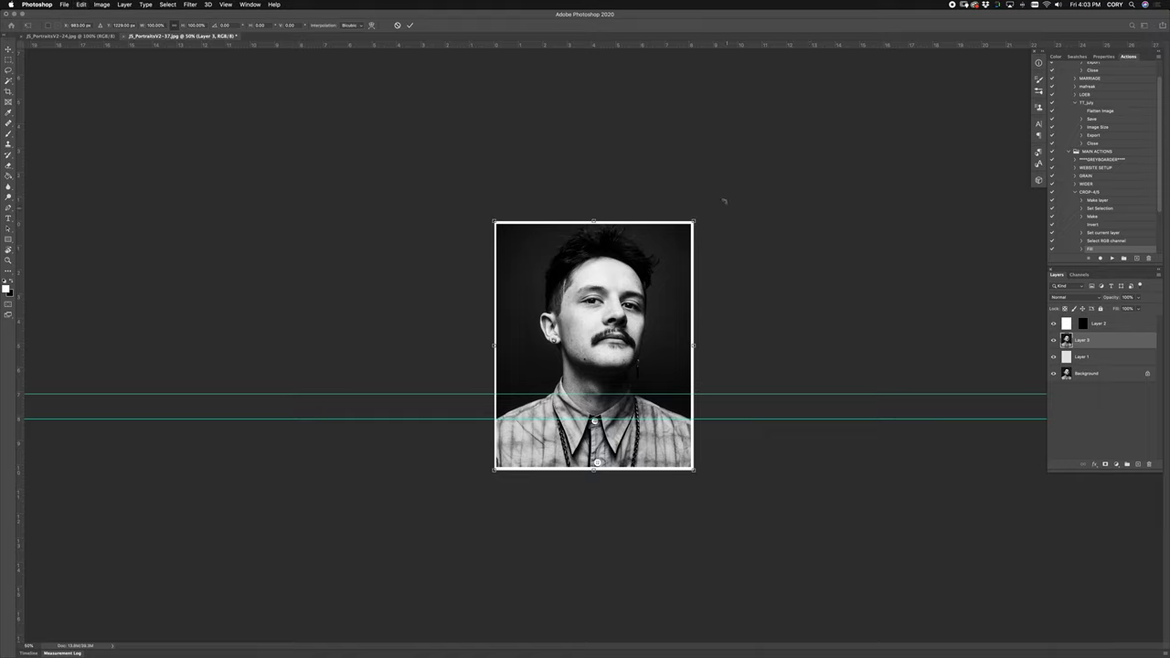
pyautogui.moveTo(722, 199); pyautogui.dragTo(738, 188)
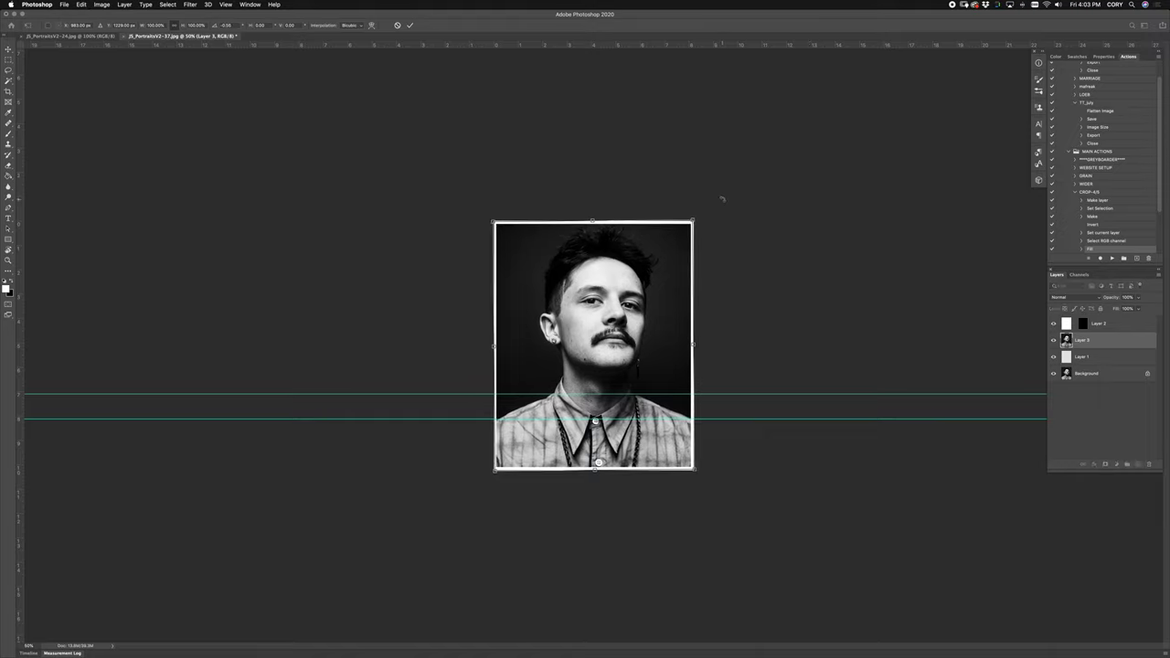
pyautogui.press('Left')
pyautogui.press('Left')
pyautogui.press('Left')
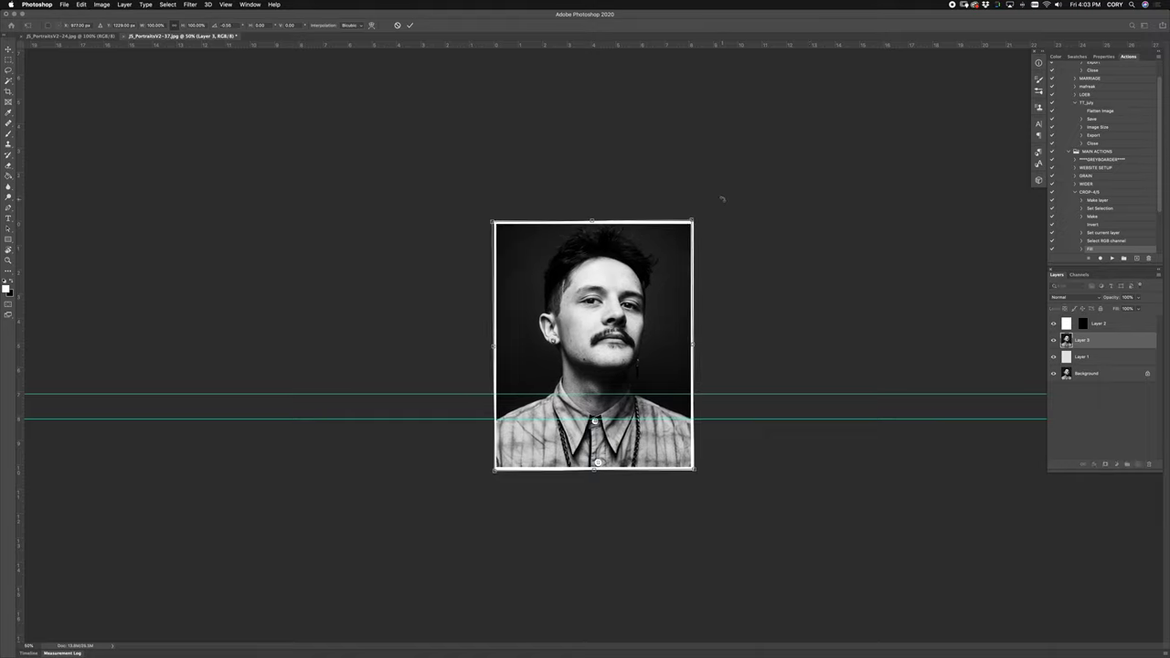
pyautogui.press('Return')
# Place a vertical guide through the exact centre of the canvas, using the border layer's transform bounds as reference.
pyautogui.click(1082, 325)
pyautogui.press('super+t')
pyautogui.moveTo(23, 281); pyautogui.dragTo(594, 292)
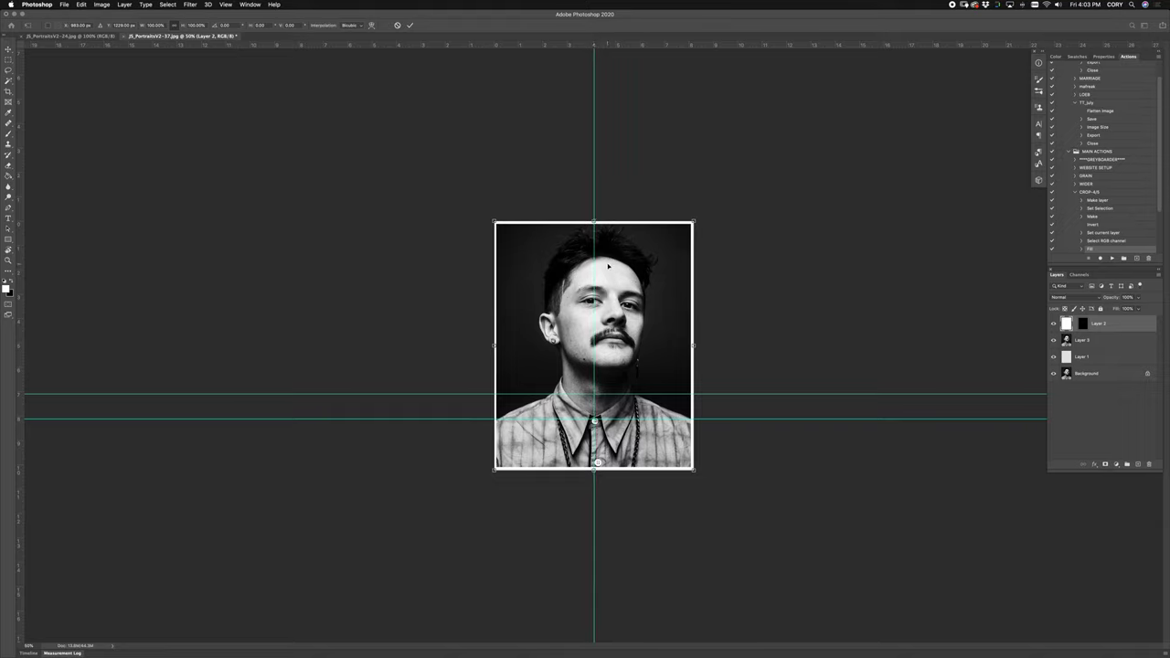
# Shift the merged portrait layer slightly left to align the shirt buttons with the vertical guide, and compare it with the original.
pyautogui.click(1081, 342)
pyautogui.press('super+t')
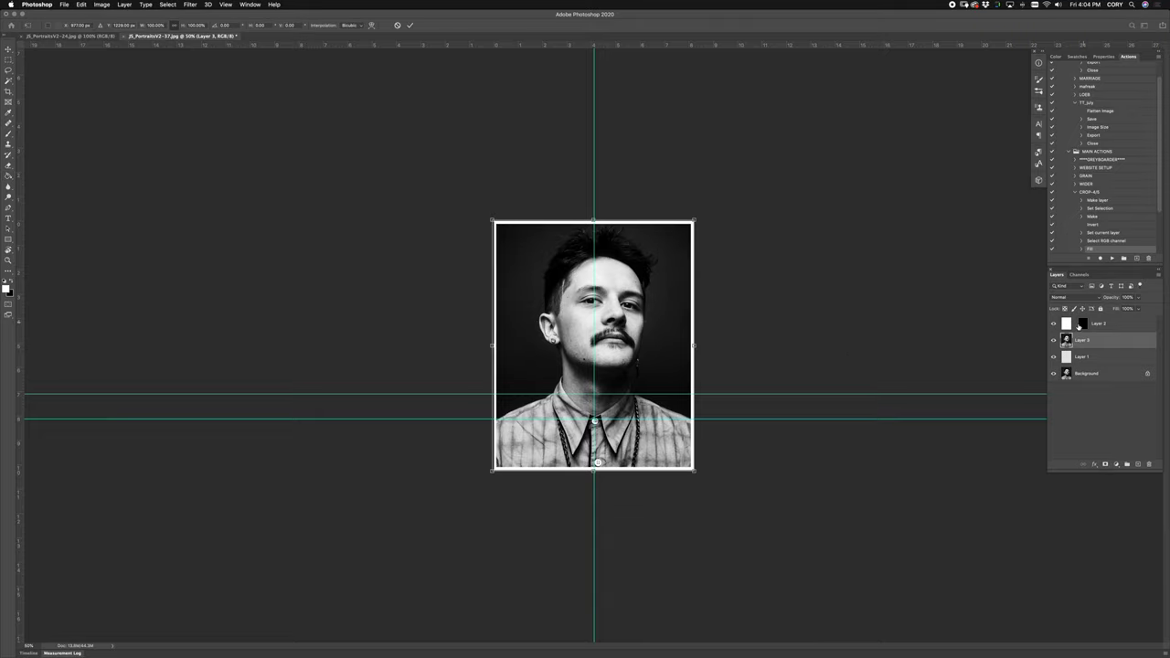
pyautogui.moveTo(655, 325); pyautogui.dragTo(645, 322)
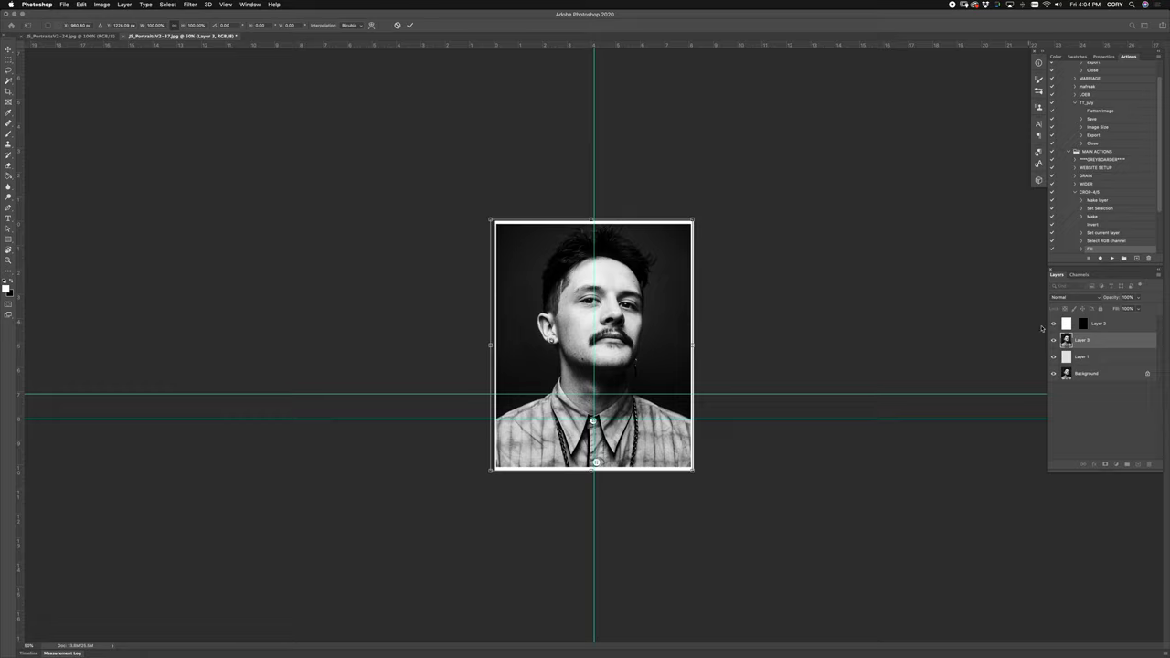
pyautogui.press('Return')
pyautogui.press('g')
pyautogui.keyDown('alt'); pyautogui.click(1053, 374); pyautogui.keyUp('alt')
pyautogui.keyDown('alt'); pyautogui.click(1053, 375); pyautogui.keyUp('alt')
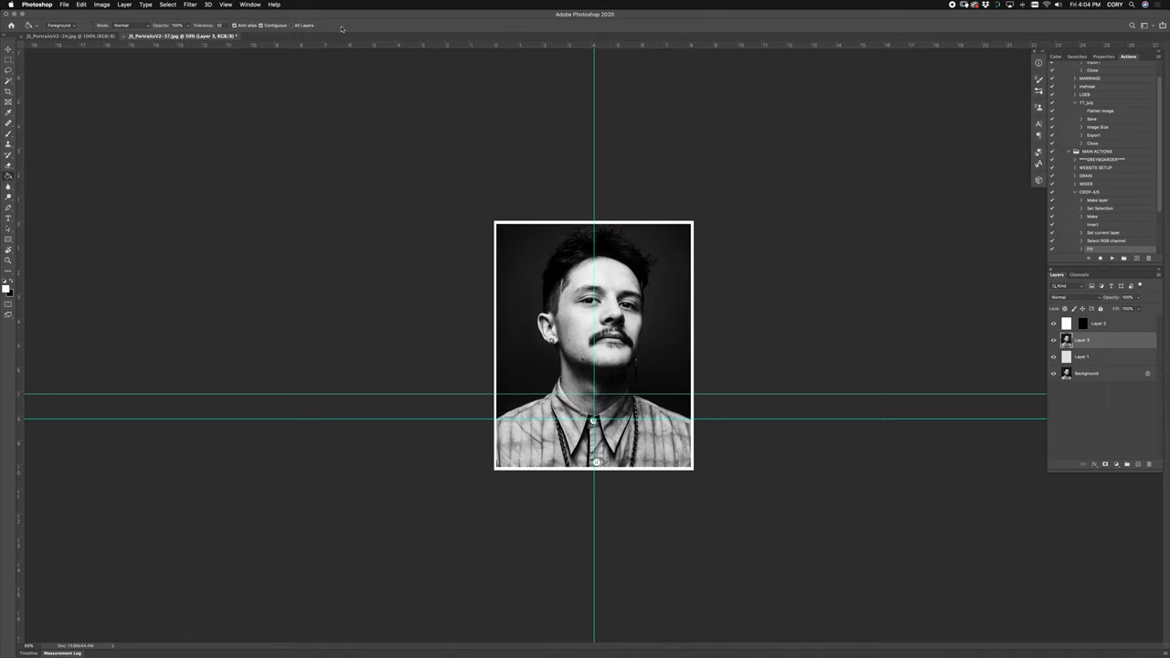
# Clear all guides from the image and examine the straightened portrait at 100% magnification.
pyautogui.click(225, 5)
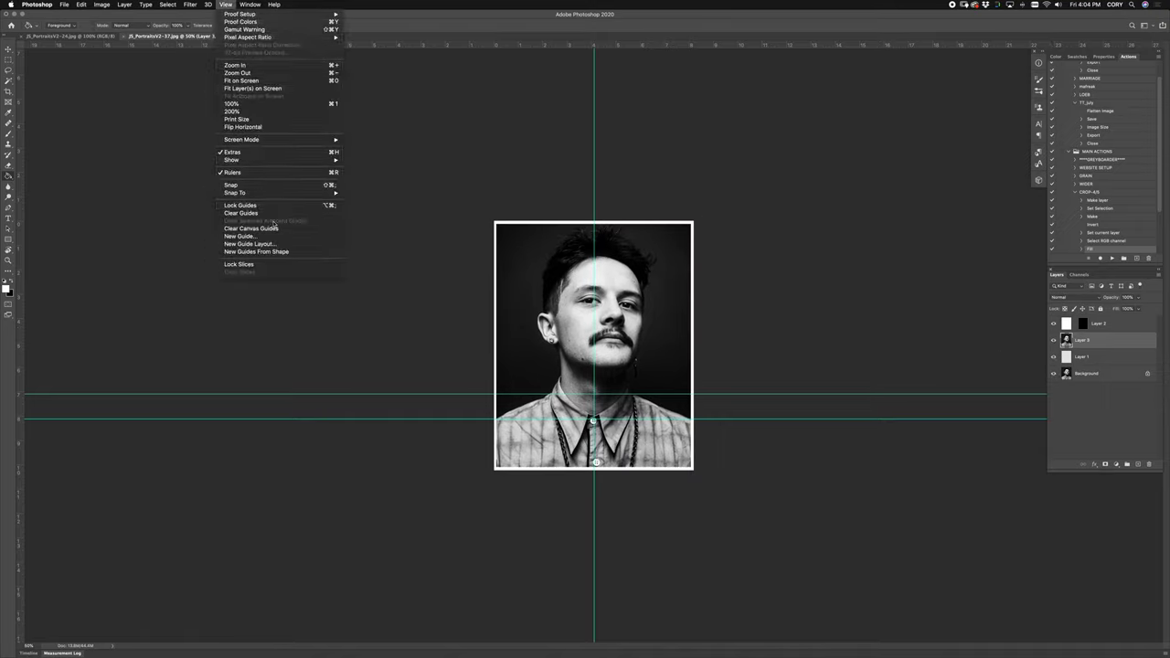
pyautogui.click(267, 214)
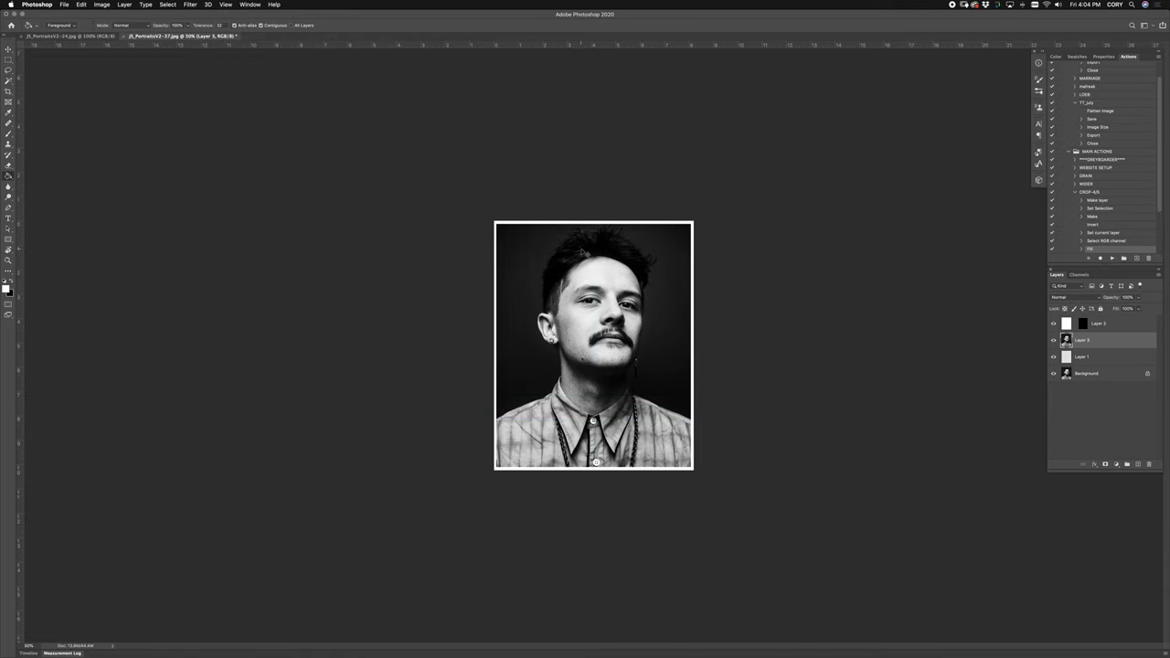
pyautogui.press('super+equal')
pyautogui.press('super+equal')
pyautogui.press('super+equal')
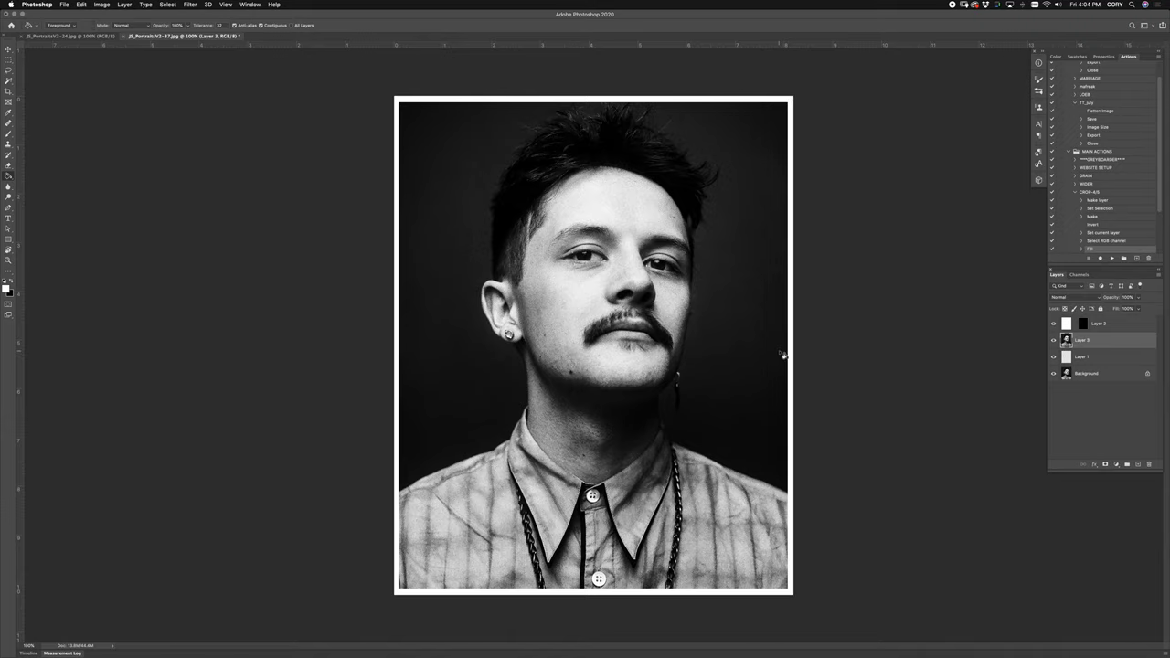
pyautogui.press('super+minus')
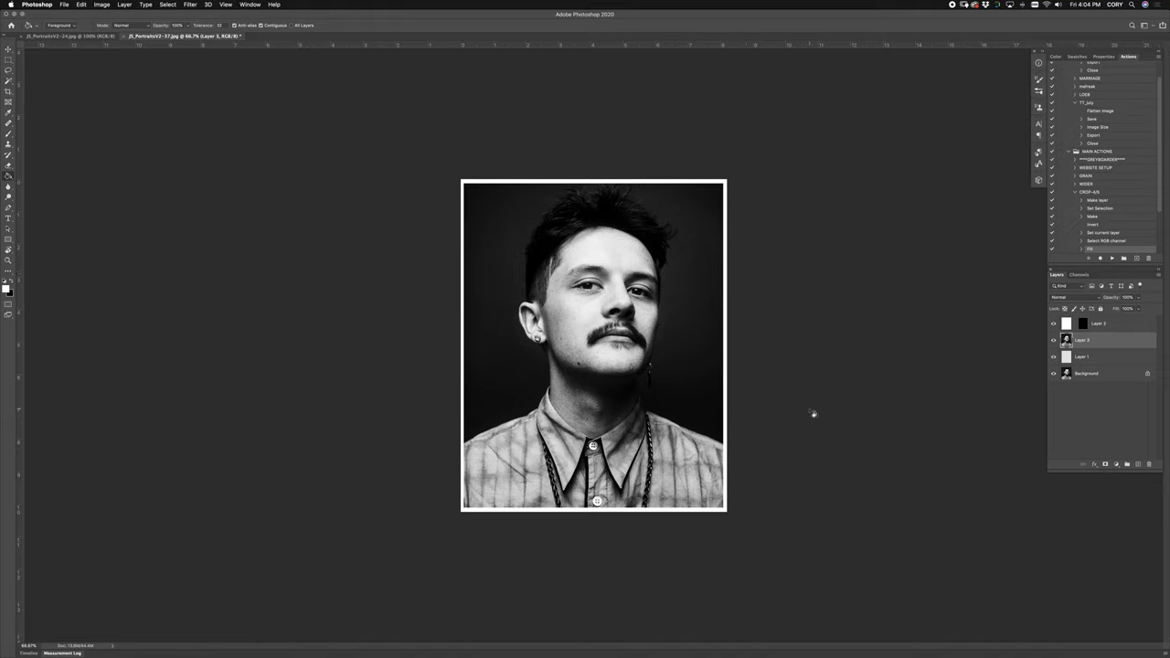
# In JS_PortraitsV2-24.jpg, add a Curves adjustment with the highlights pulled down to an output of about 164, and invert its mask.
pyautogui.click(66, 36)
pyautogui.press('super+minus')
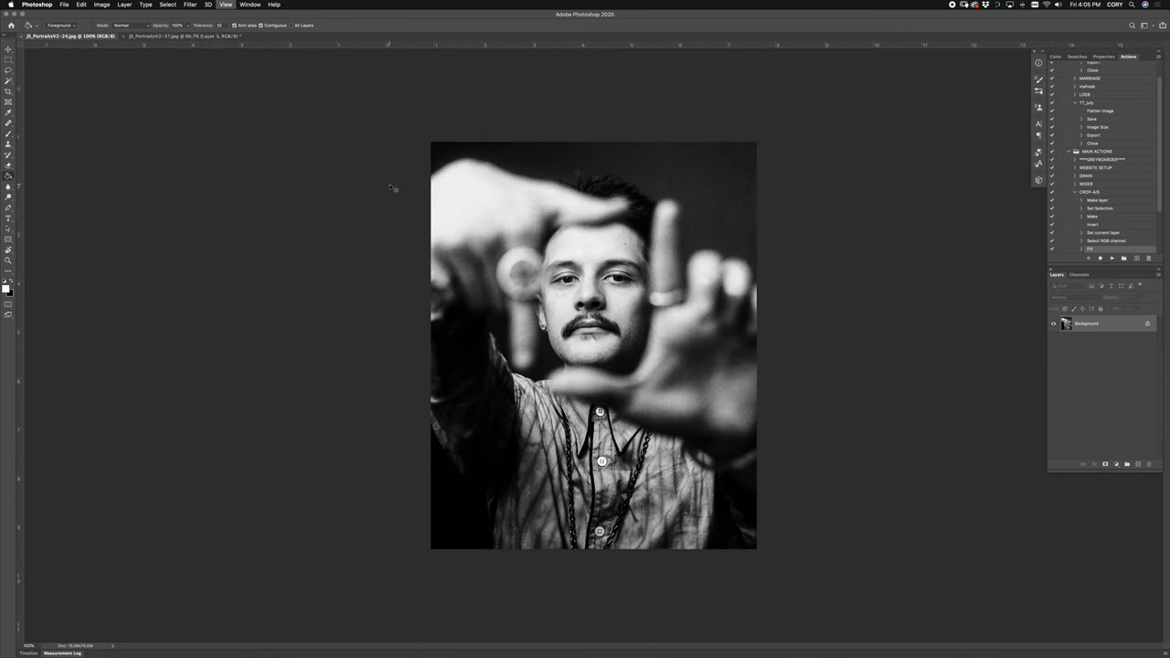
pyautogui.press('super+minus')
pyautogui.press('super+plus')
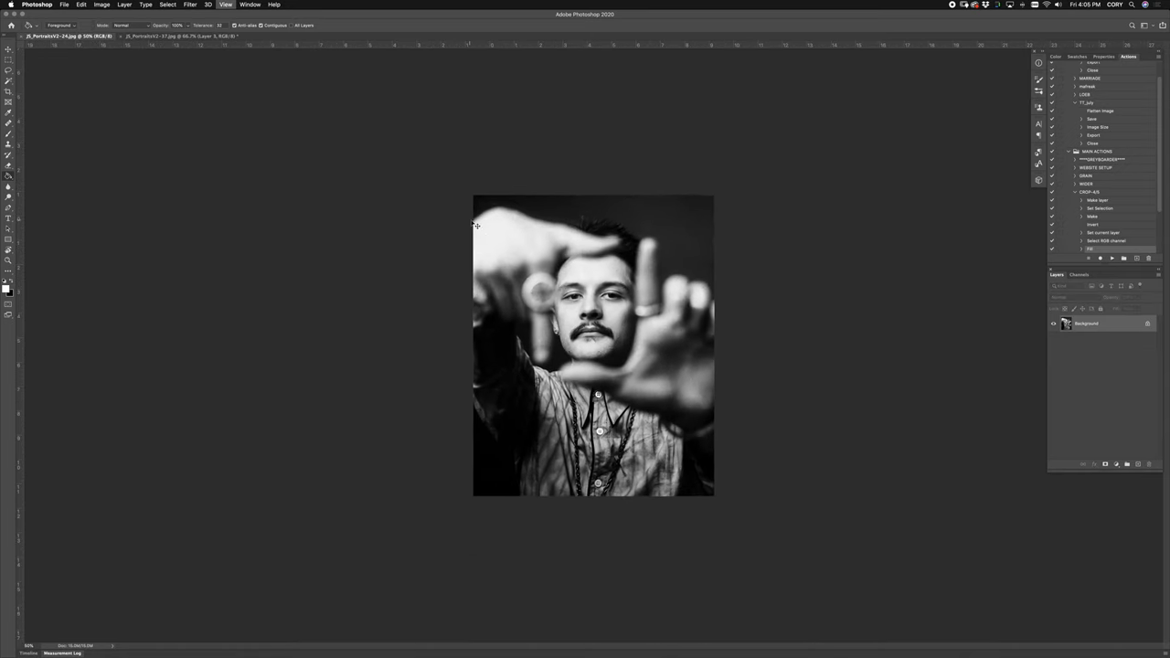
pyautogui.click(1117, 464)
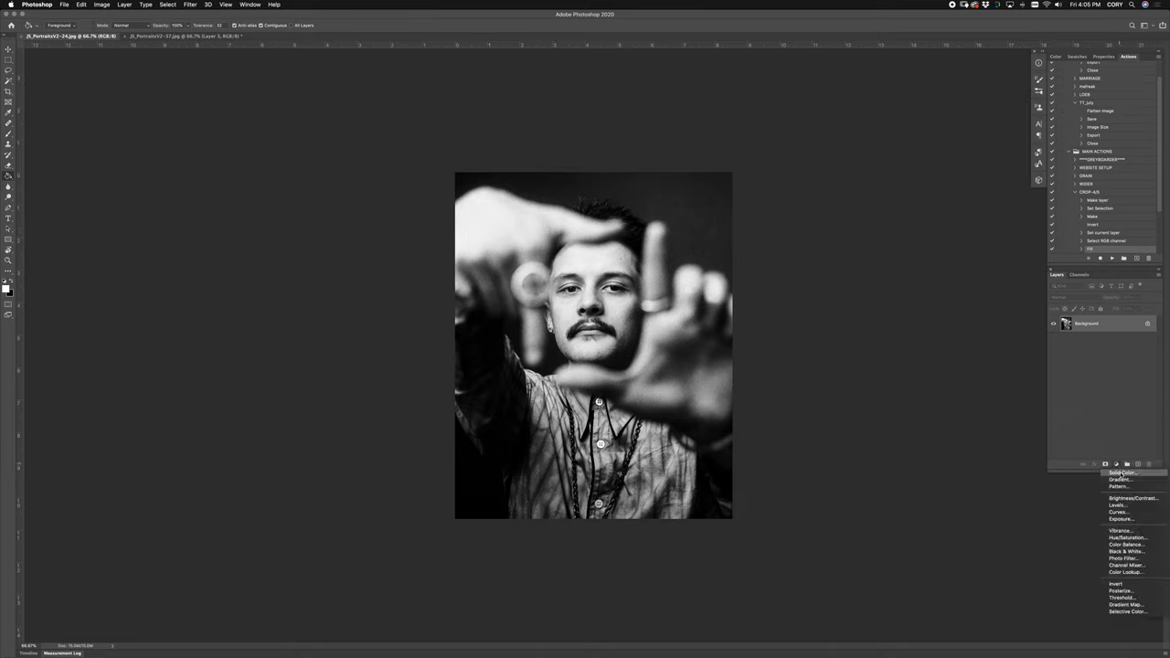
pyautogui.click(1120, 511)
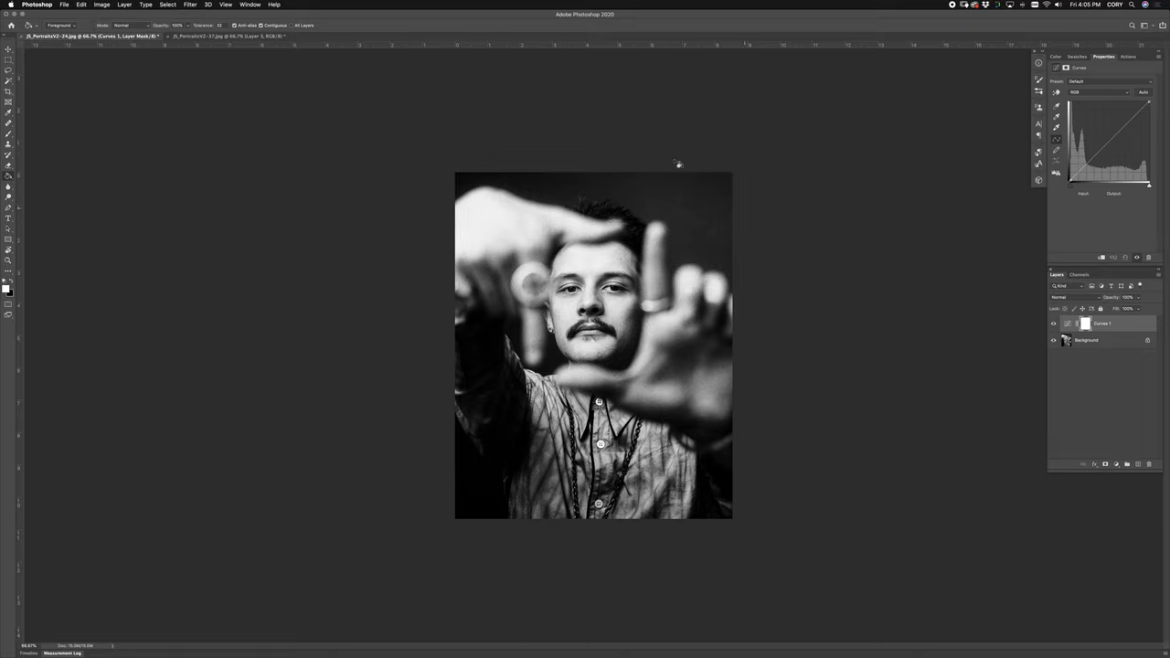
pyautogui.moveTo(1129, 121); pyautogui.dragTo(1138, 129)
pyautogui.press('x')
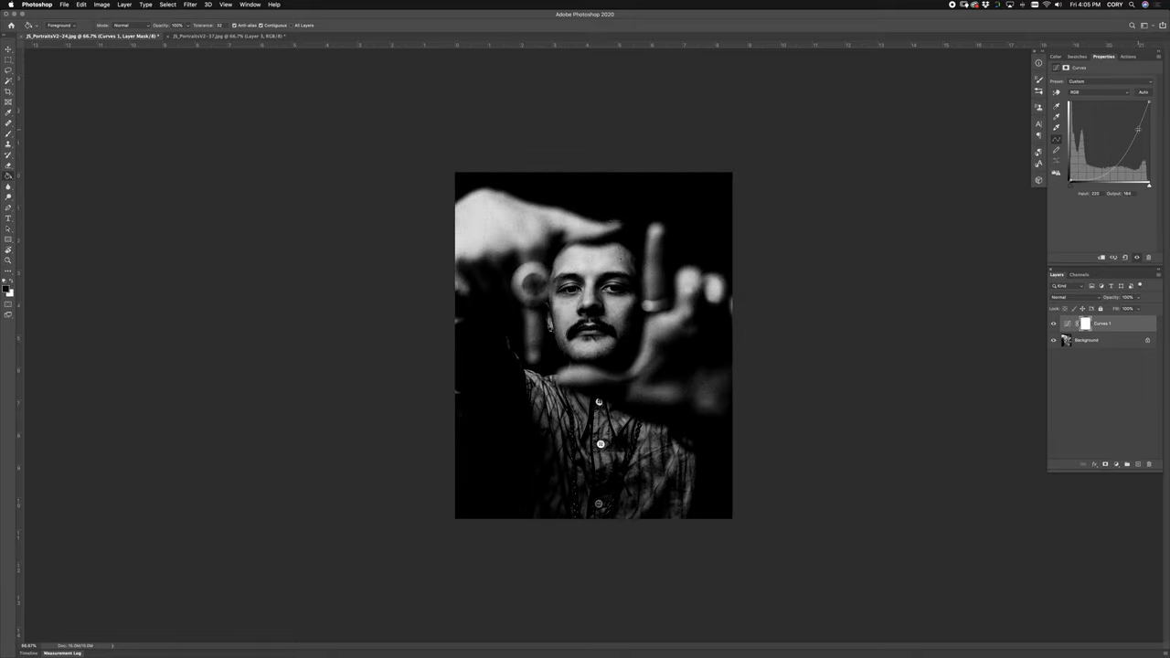
pyautogui.press('x')
pyautogui.press('super+i')
# Paint white on the Curves mask with a soft brush to darken the background, the shadowed sleeve and the lower corners.
pyautogui.press('b')
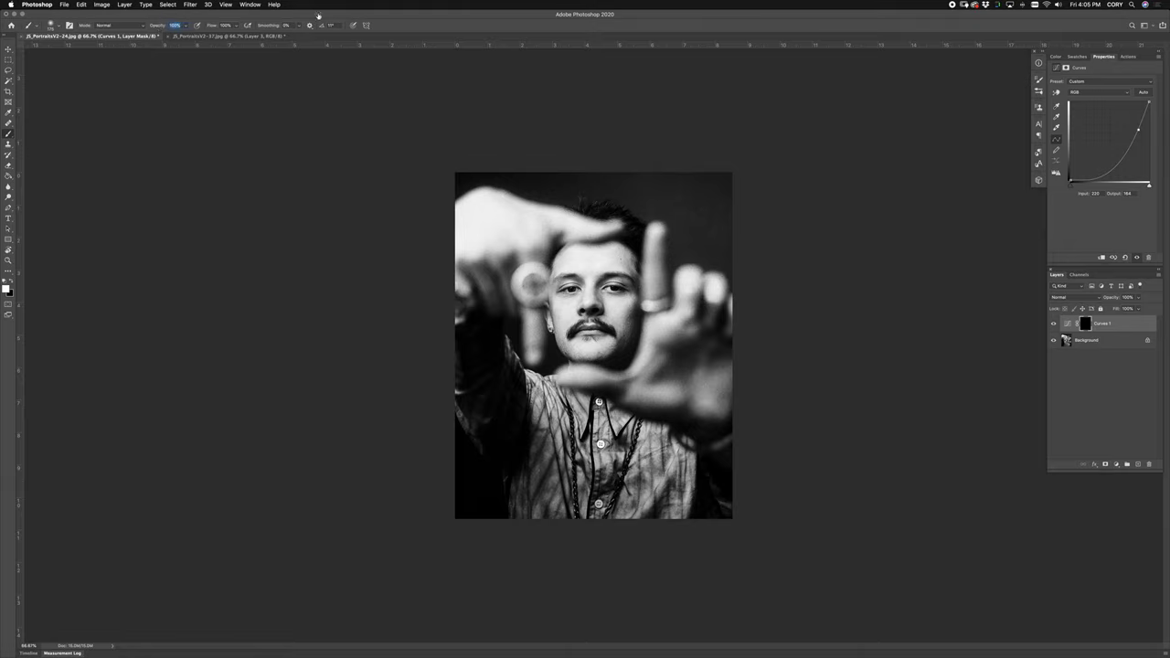
pyautogui.click(692, 224)
pyautogui.moveTo(692, 224)
pyautogui.mouseDown()
pyautogui.moveTo(721, 240)
pyautogui.moveTo(749, 233)
pyautogui.moveTo(694, 203)
pyautogui.mouseUp()
pyautogui.press('[')
pyautogui.press('[')
pyautogui.press('[')
pyautogui.press('[')
pyautogui.moveTo(681, 249)
pyautogui.mouseDown()
pyautogui.moveTo(682, 199)
pyautogui.moveTo(609, 170)
pyautogui.moveTo(457, 160)
pyautogui.moveTo(441, 172)
pyautogui.moveTo(457, 194)
pyautogui.mouseUp()
pyautogui.moveTo(489, 383)
pyautogui.mouseDown()
pyautogui.moveTo(461, 379)
pyautogui.moveTo(461, 409)
pyautogui.moveTo(454, 393)
pyautogui.moveTo(473, 498)
pyautogui.moveTo(516, 498)
pyautogui.mouseUp()
pyautogui.moveTo(731, 518)
pyautogui.mouseDown()
pyautogui.moveTo(744, 496)
pyautogui.moveTo(741, 530)
pyautogui.moveTo(763, 564)
pyautogui.mouseUp()
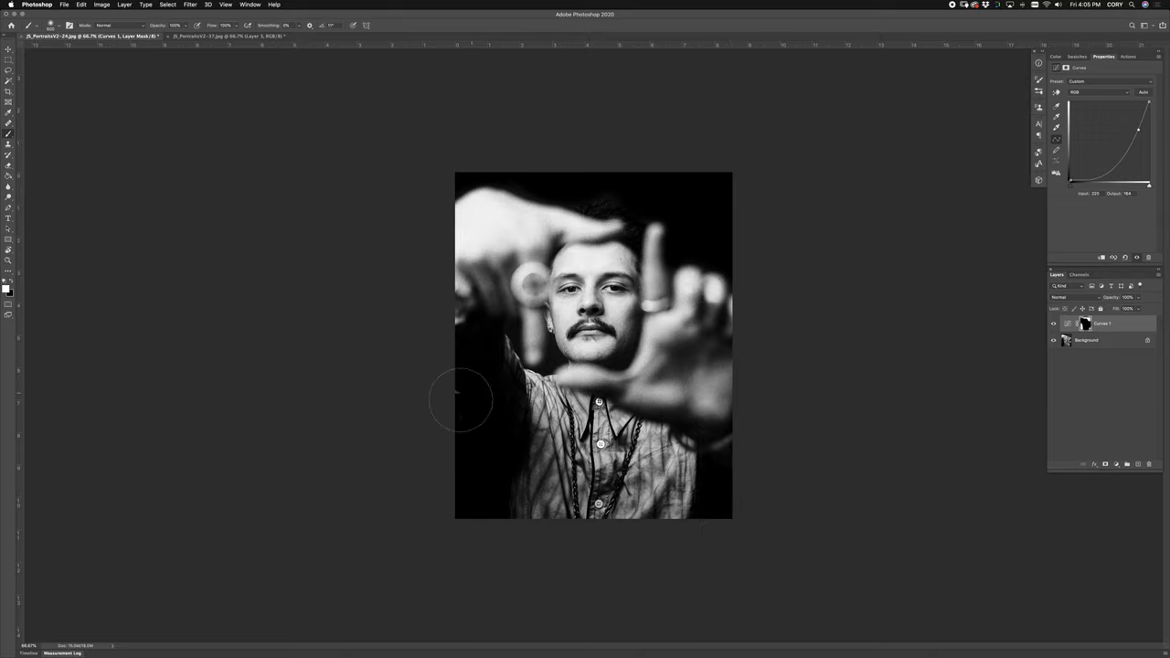
# Heal the small light spot at the portrait's left edge on a new layer with the Healing Brush.
pyautogui.press('super+e')
pyautogui.press('j')
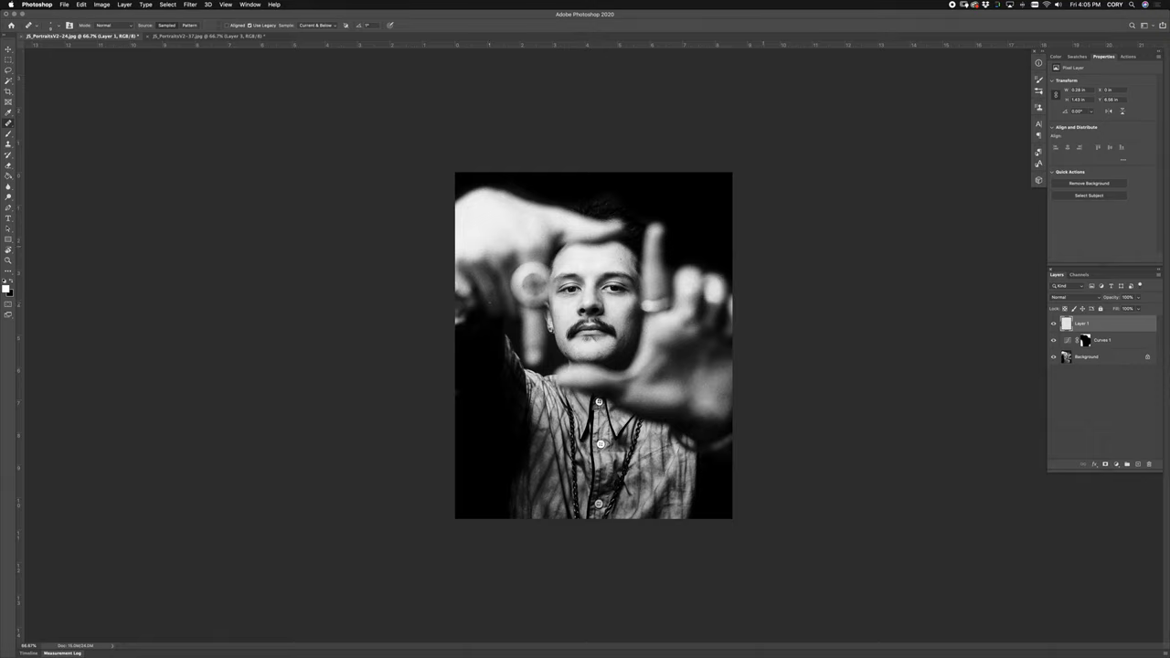
# Add a second Curves adjustment above the healing layer, pull its highlights down to an output of about 152, and invert its mask.
pyautogui.click(1116, 464)
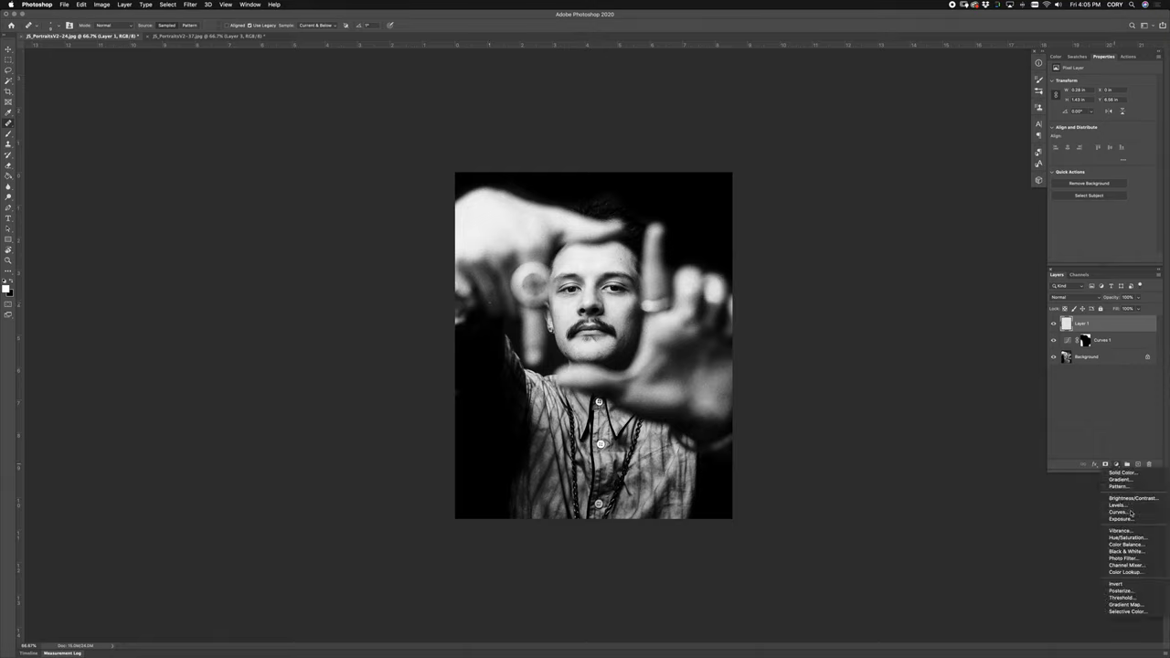
pyautogui.click(1132, 513)
pyautogui.moveTo(1132, 120); pyautogui.dragTo(1138, 133)
pyautogui.press('x')
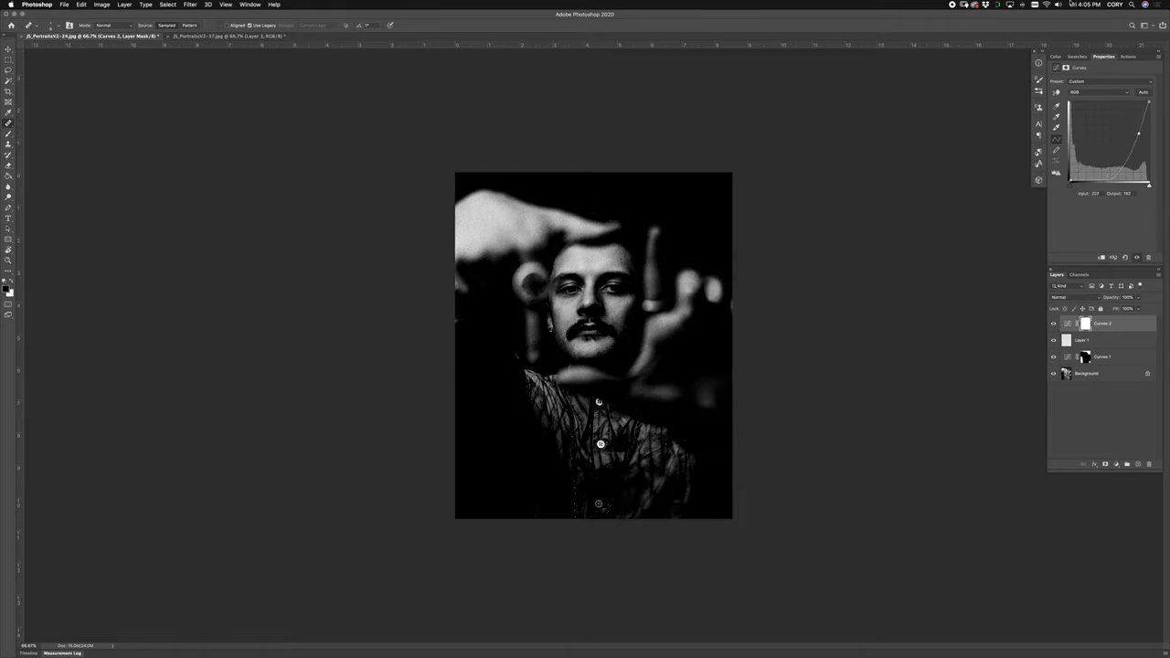
pyautogui.press('x')
pyautogui.hotkey('ctrl', 'i')
# Paint white on the second Curves mask over the shirt and lower that layer's opacity to about 82%.
pyautogui.press('b')
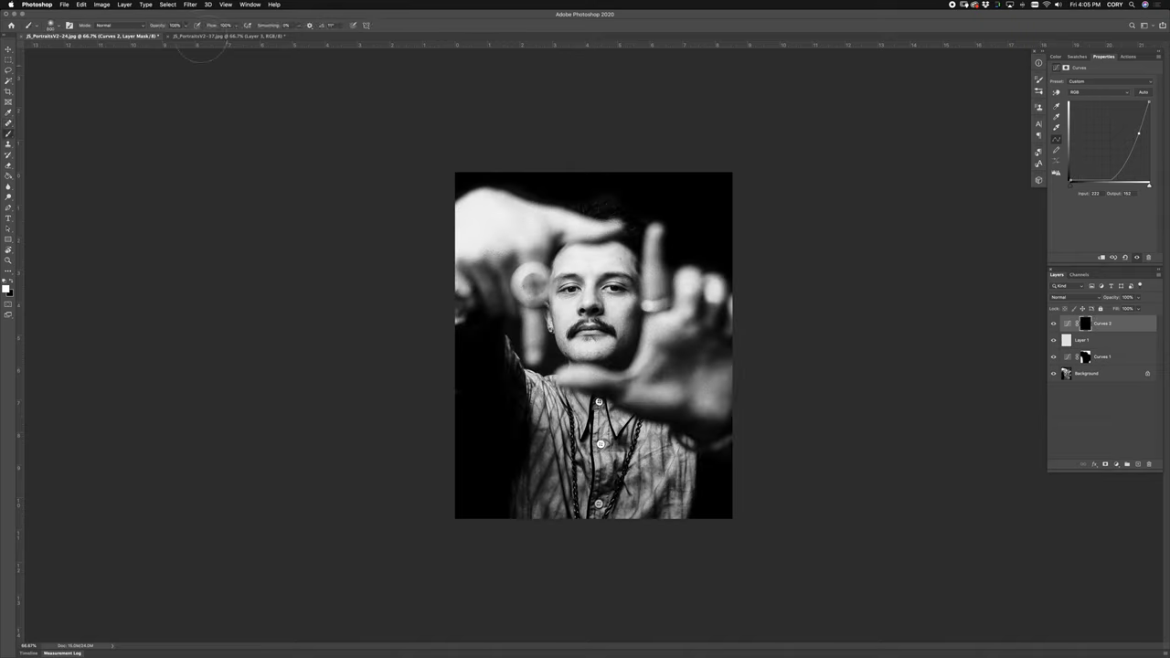
pyautogui.moveTo(521, 398)
pyautogui.mouseDown()
pyautogui.moveTo(705, 478)
pyautogui.moveTo(608, 479)
pyautogui.mouseUp()
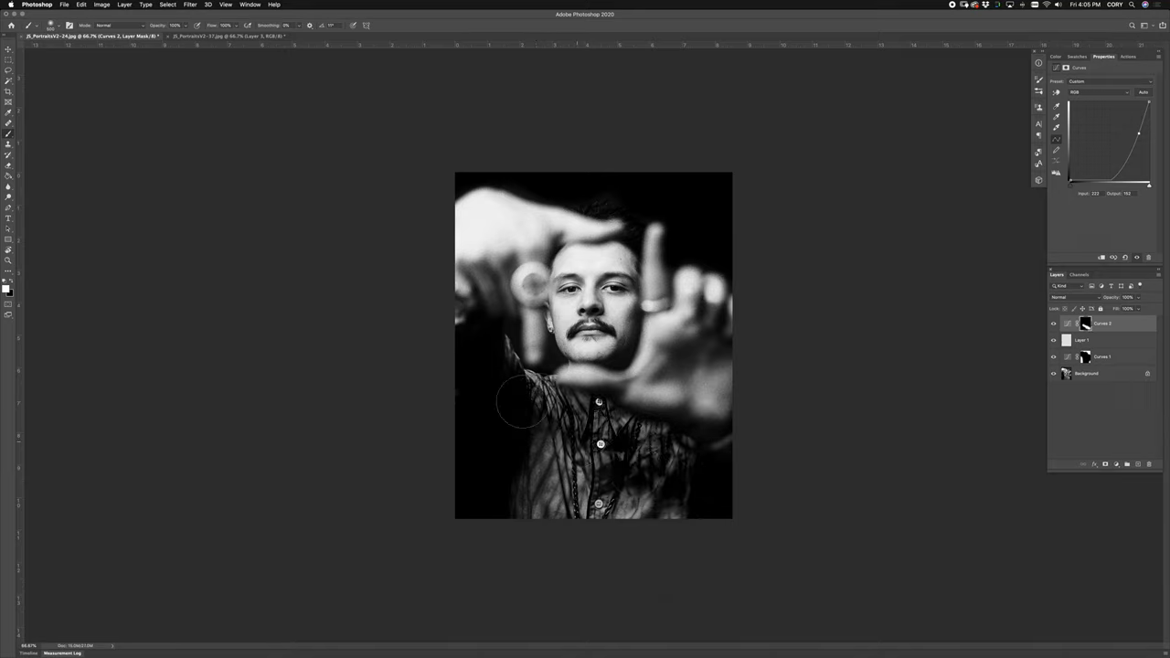
pyautogui.moveTo(522, 405)
pyautogui.mouseDown()
pyautogui.moveTo(527, 436)
pyautogui.moveTo(501, 486)
pyautogui.moveTo(688, 491)
pyautogui.mouseUp()
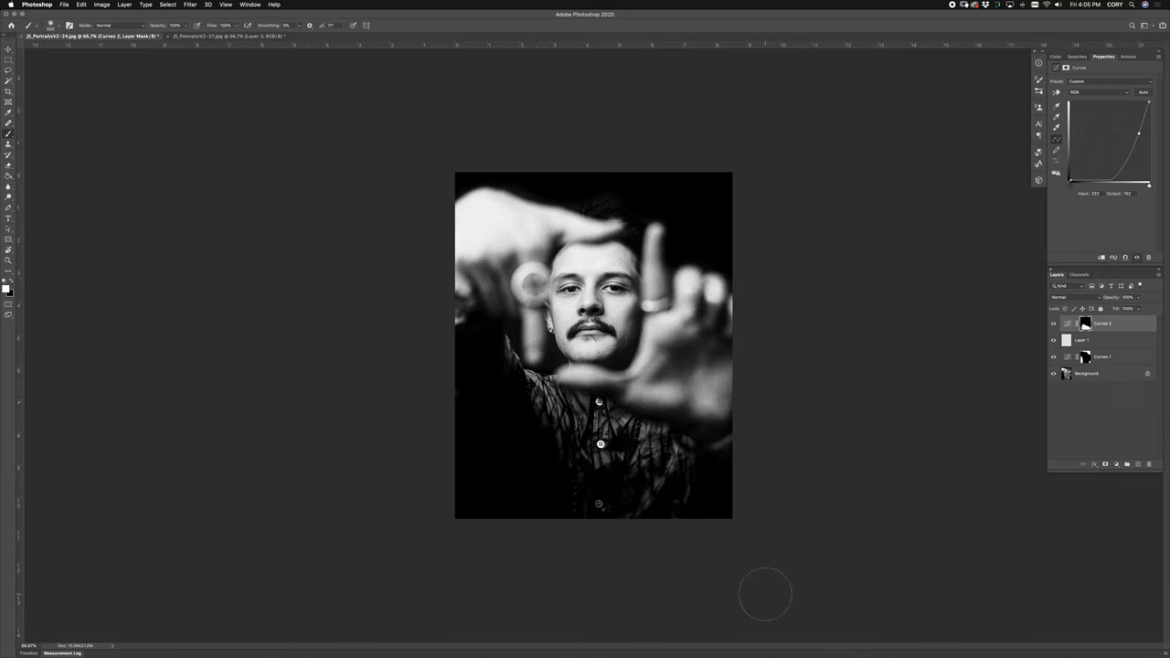
pyautogui.moveTo(1112, 300); pyautogui.dragTo(1101, 299)
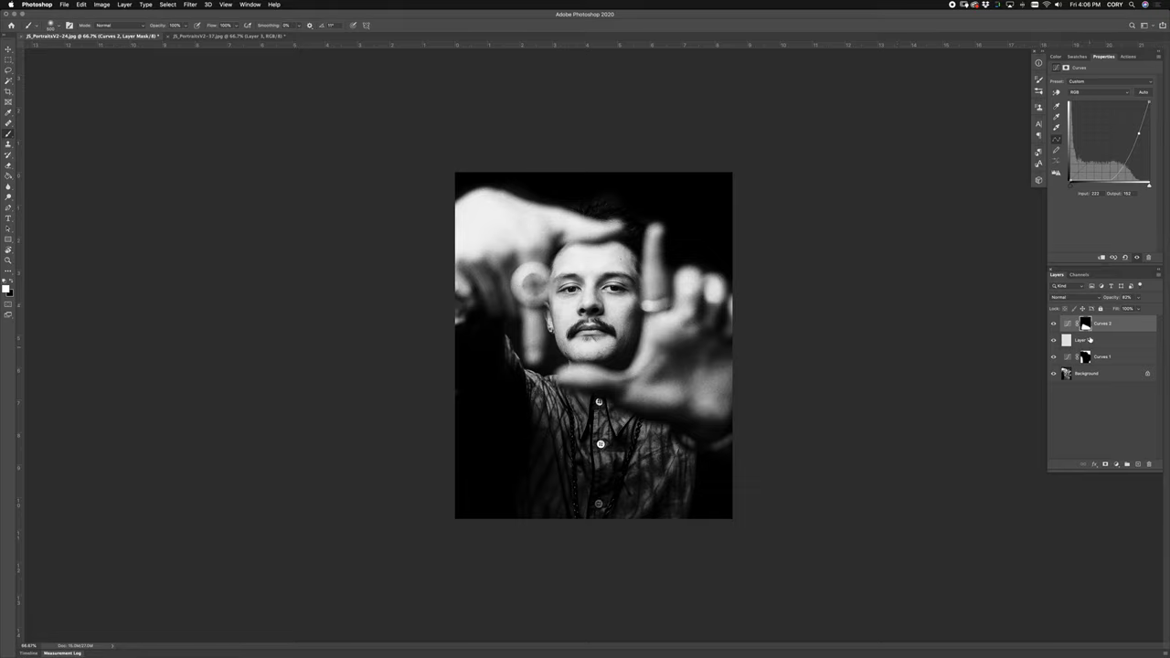
# Darken the blurred upper-left hand by painting the second Curves mask at reduced brush opacity, and compare the result with the original.
pyautogui.moveTo(160, 28); pyautogui.dragTo(136, 30)
pyautogui.press('5')
pyautogui.press('4')
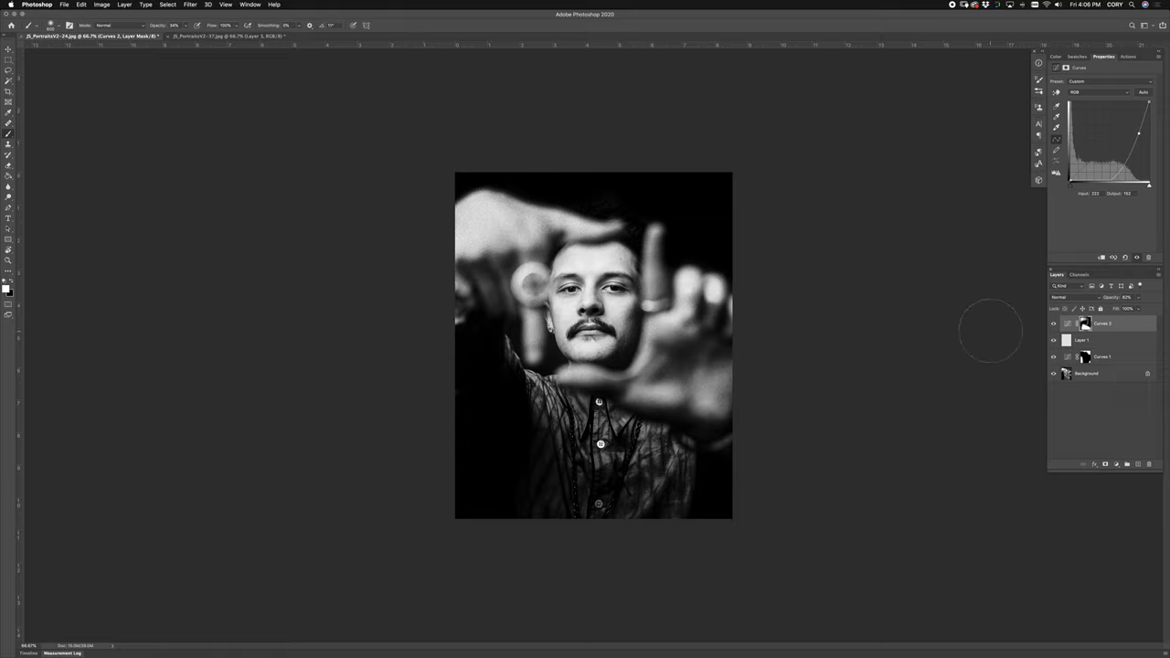
pyautogui.keyDown('alt'); pyautogui.click(1053, 374); pyautogui.keyUp('alt')
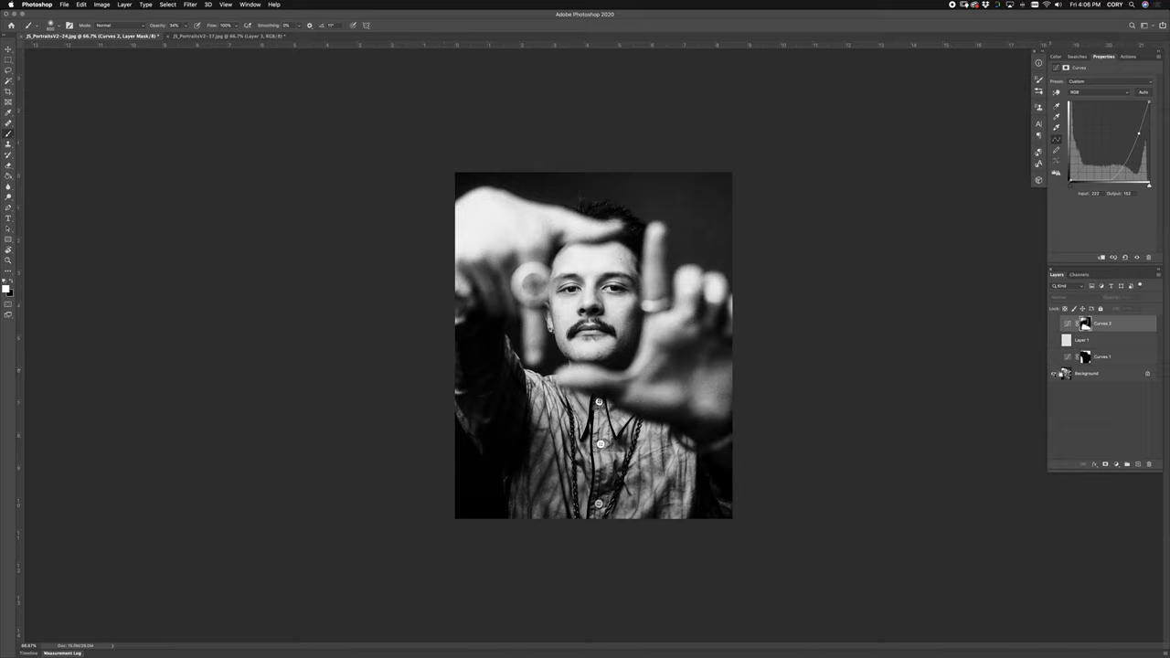
pyautogui.keyDown('alt'); pyautogui.click(1053, 373); pyautogui.keyUp('alt')
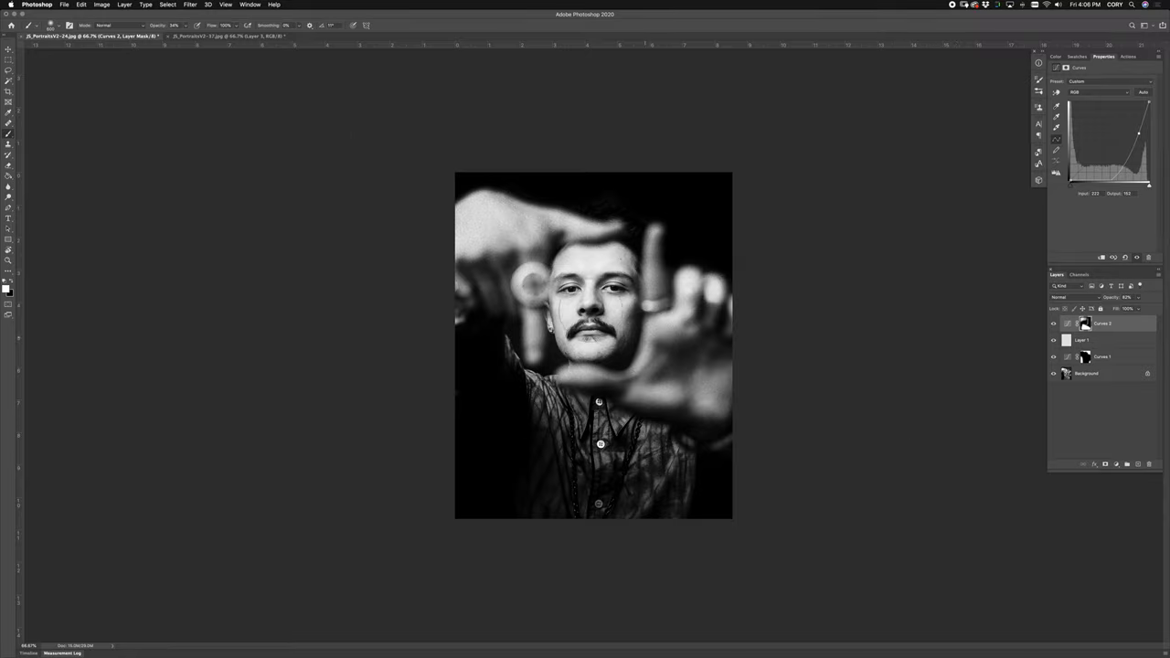
# Switch to Mail and look through the portraits attached to the next viewer's critique request.
pyautogui.click(168, 36)
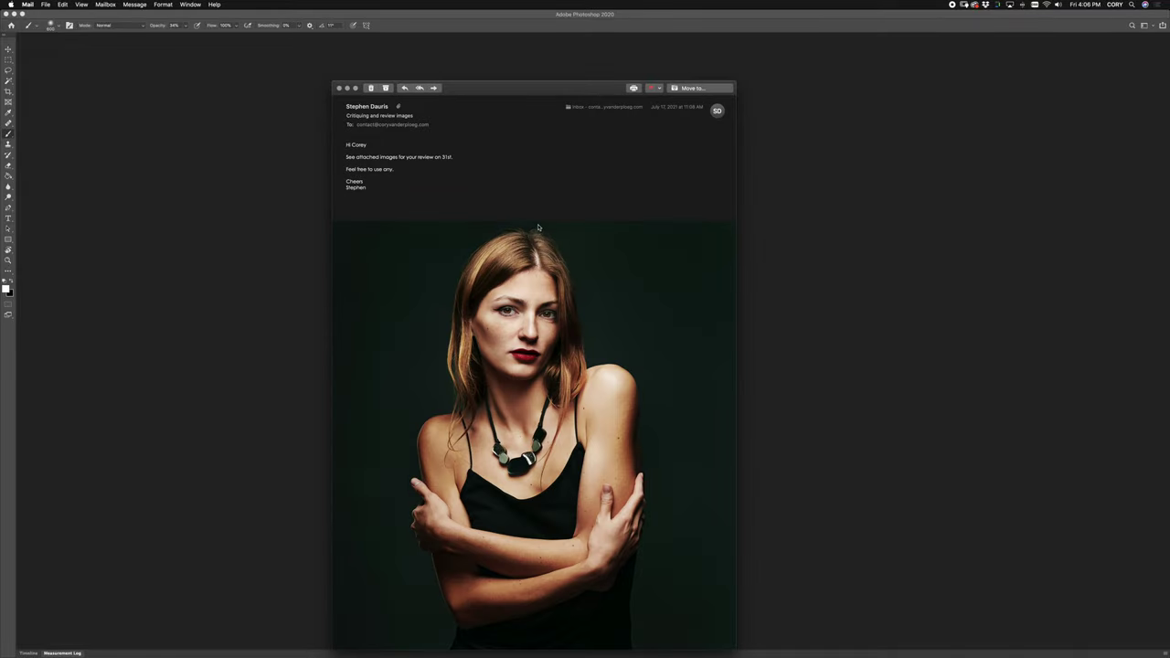
pyautogui.scroll(-20, 515, 216)
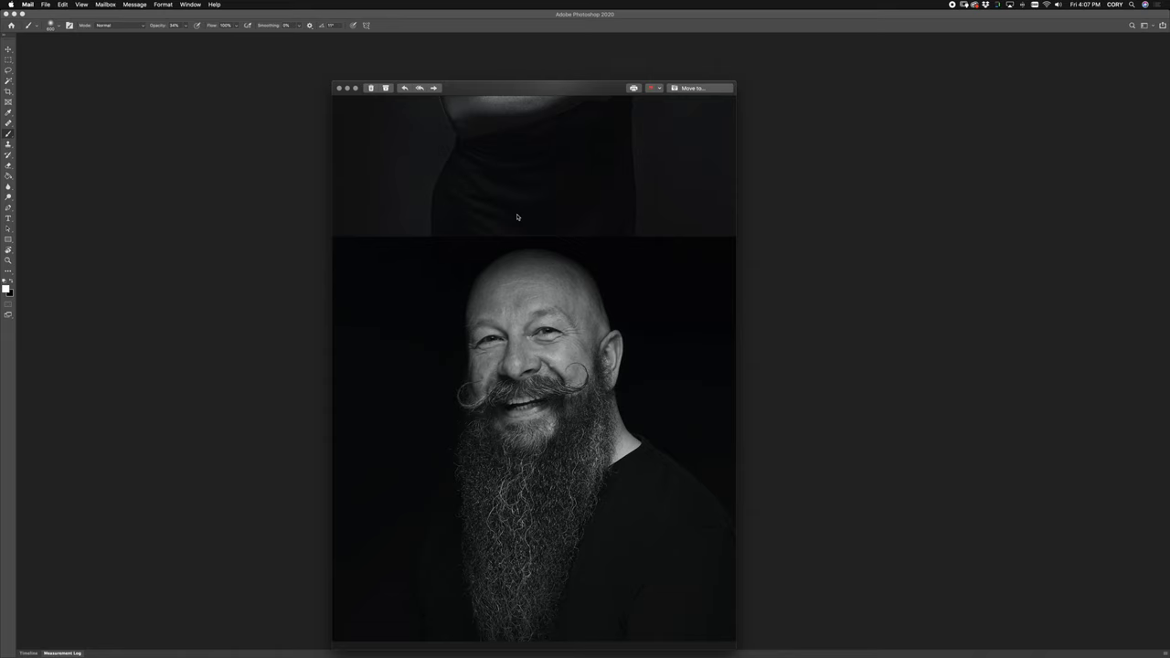
pyautogui.scroll(-1, 548, 228)
pyautogui.scroll(10, 590, 230)
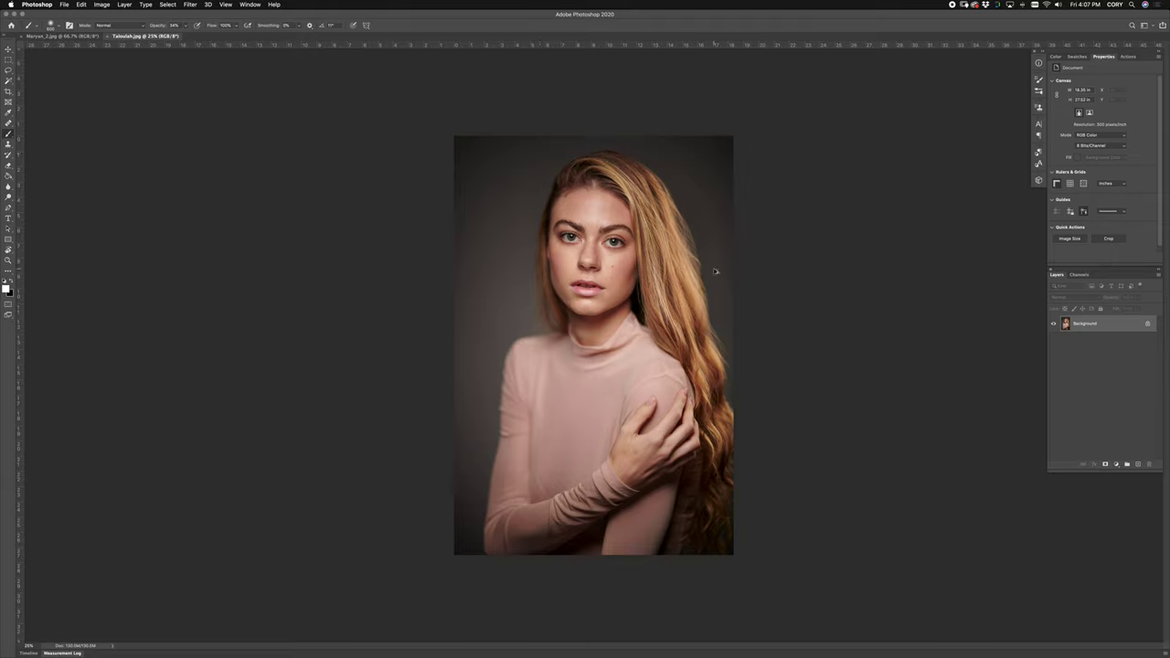
pyautogui.press('super+w')
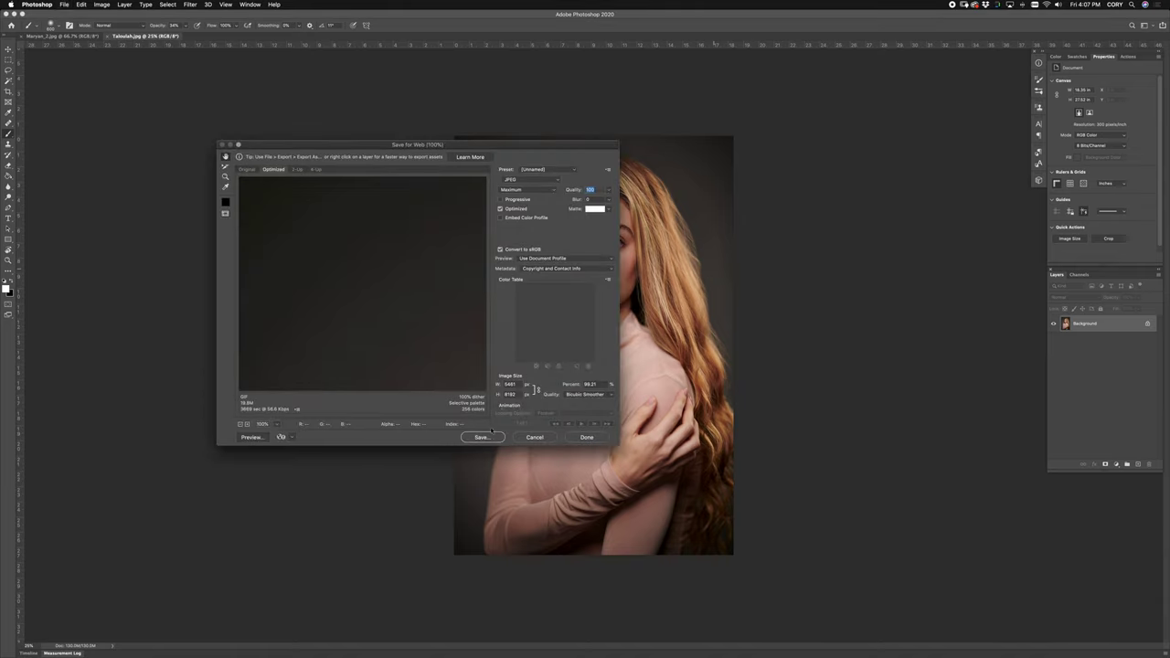
pyautogui.click(510, 383)
pyautogui.write('1500')
pyautogui.click(535, 437)
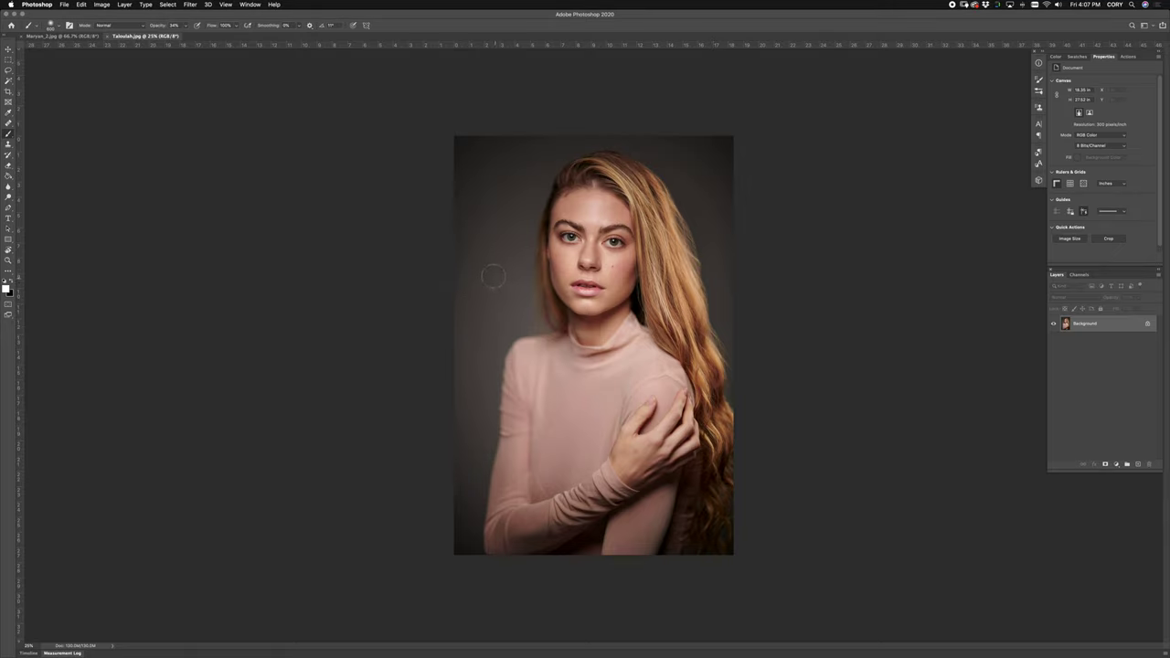
# Examine the face, hair and framing of the pink turtleneck portrait at higher magnification.
pyautogui.press('super+plus')
pyautogui.press('super+plus')
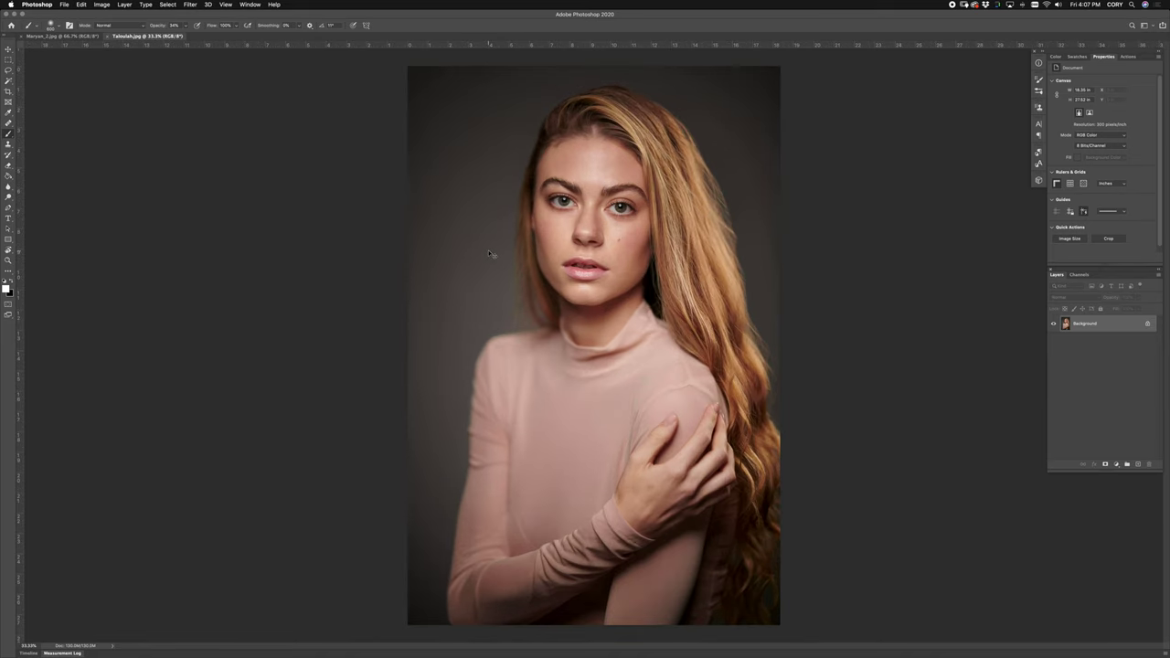
pyautogui.moveTo(465, 319); pyautogui.dragTo(470, 363)
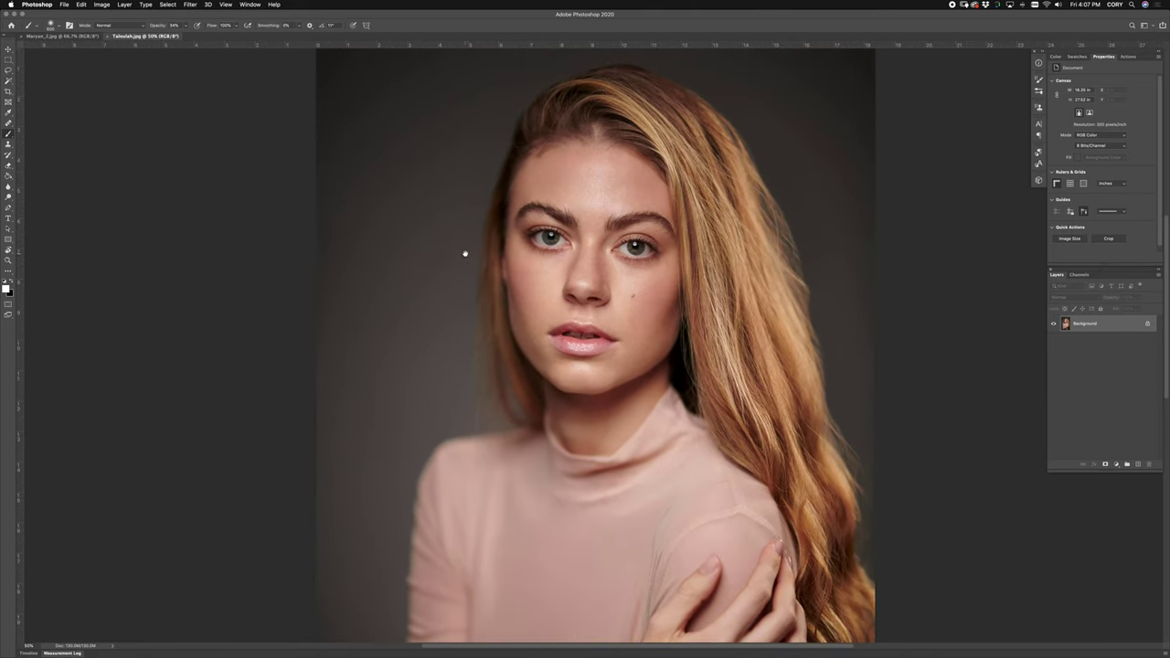
pyautogui.scroll(5, 465, 253)
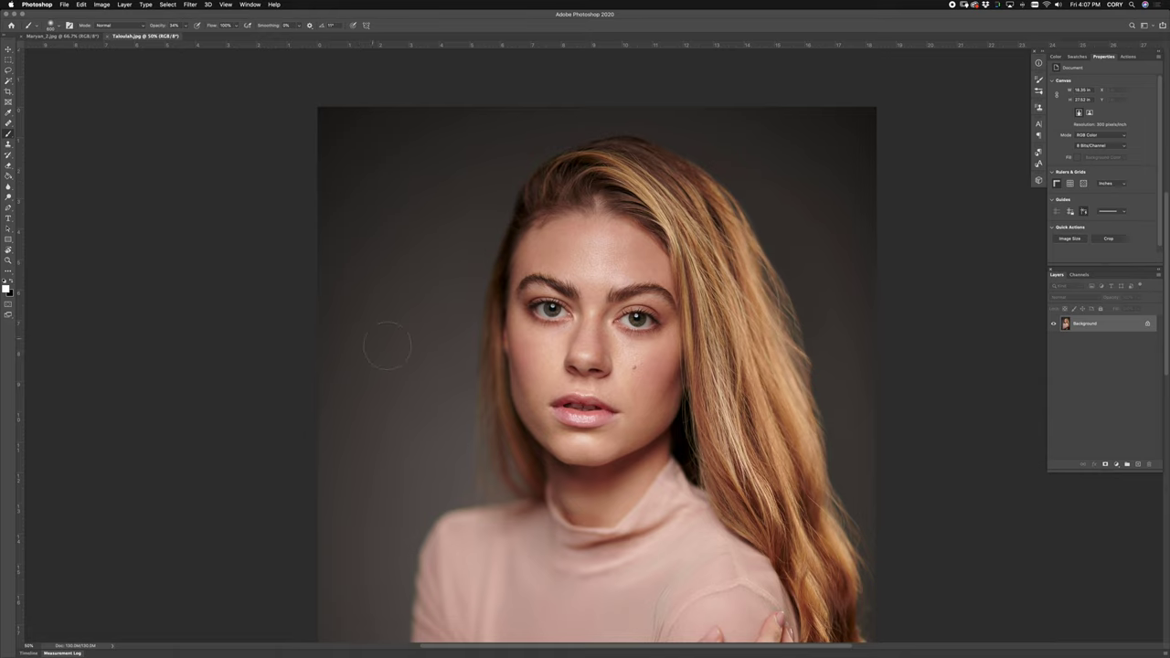
# Bring up the crossed-arms portrait with the black dress and examine its face, arms and overall composition.
pyautogui.click(62, 37)
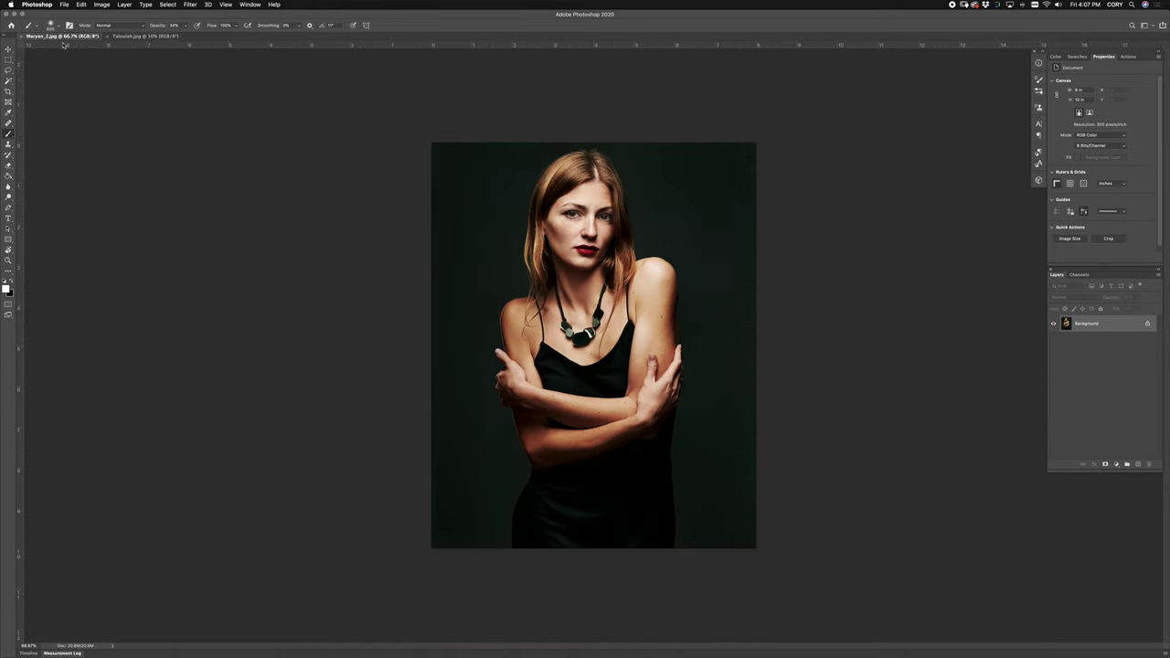
pyautogui.press('super+plus')
pyautogui.press('super+plus')
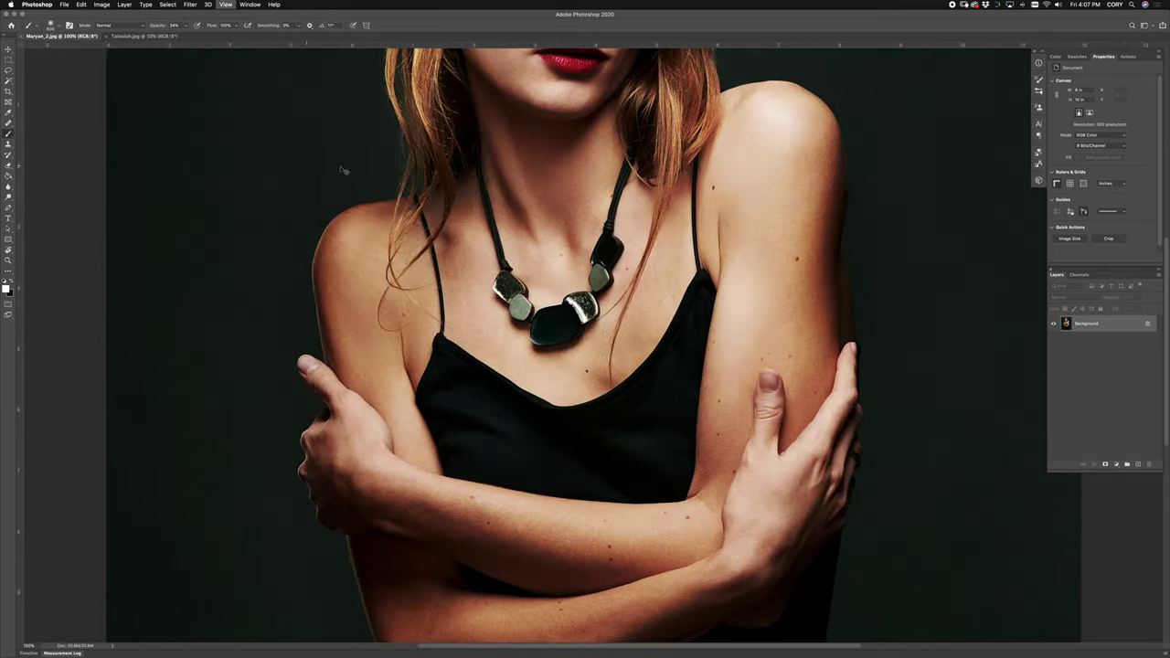
pyautogui.scroll(5, 399, 331)
pyautogui.press('super+minus')
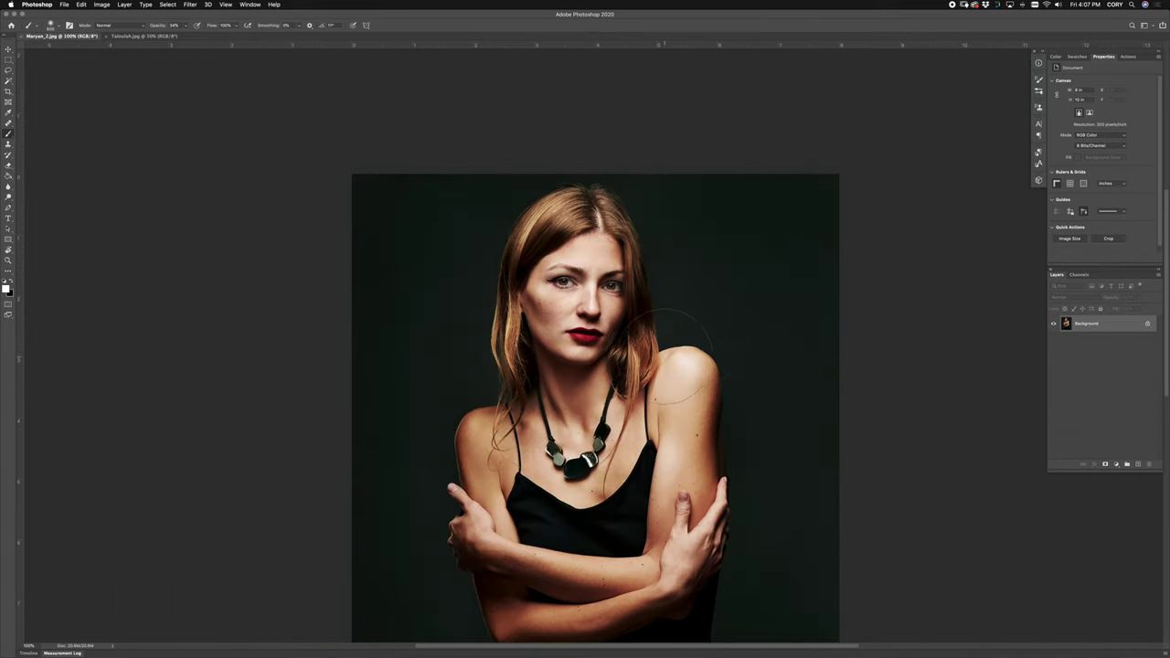
pyautogui.moveTo(758, 330); pyautogui.dragTo(751, 228)
pyautogui.press('super+minus')
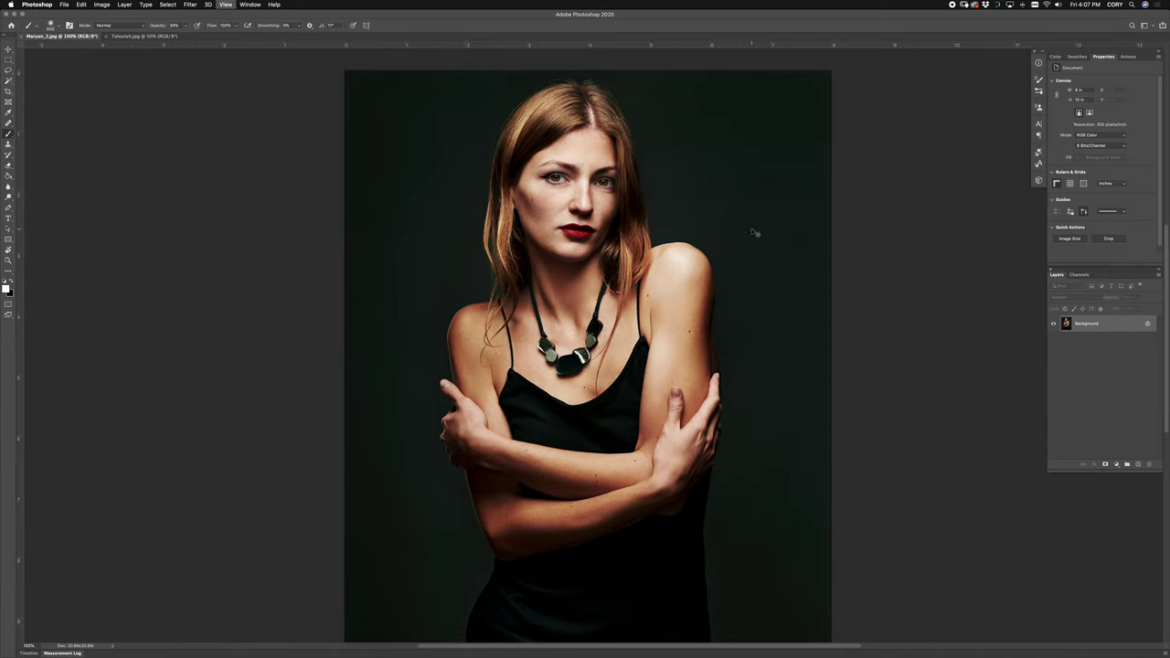
pyautogui.press('super+minus')
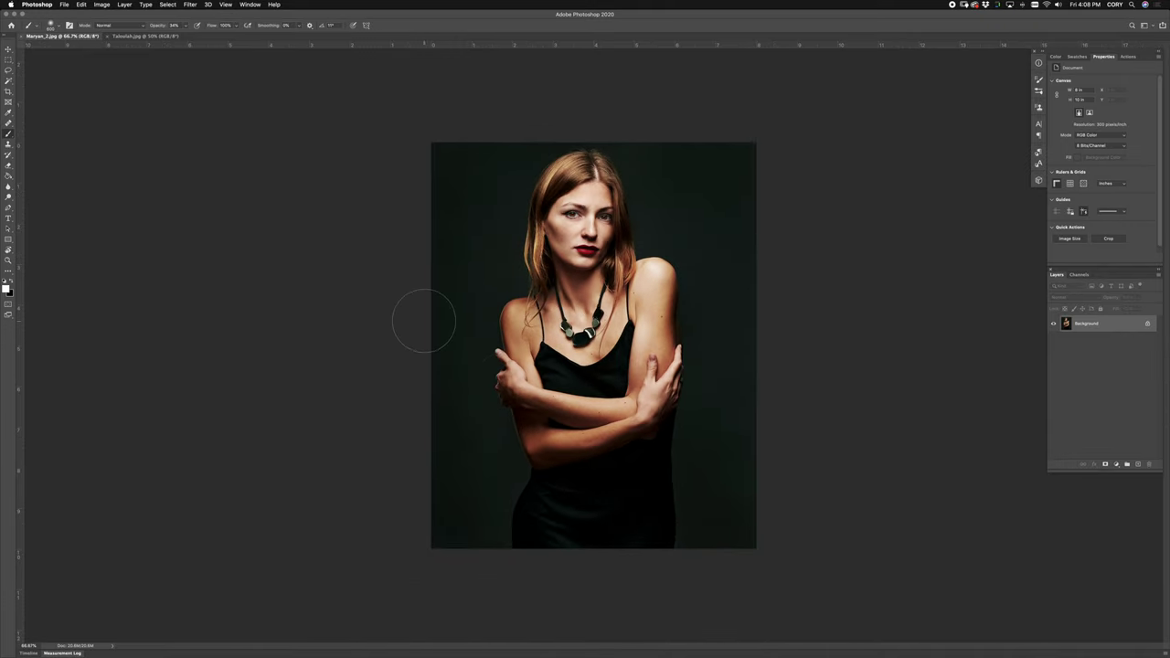
# Try evening out the backdrop by painting its sampled dark green around the woman with a large soft brush.
pyautogui.click(721, 548)
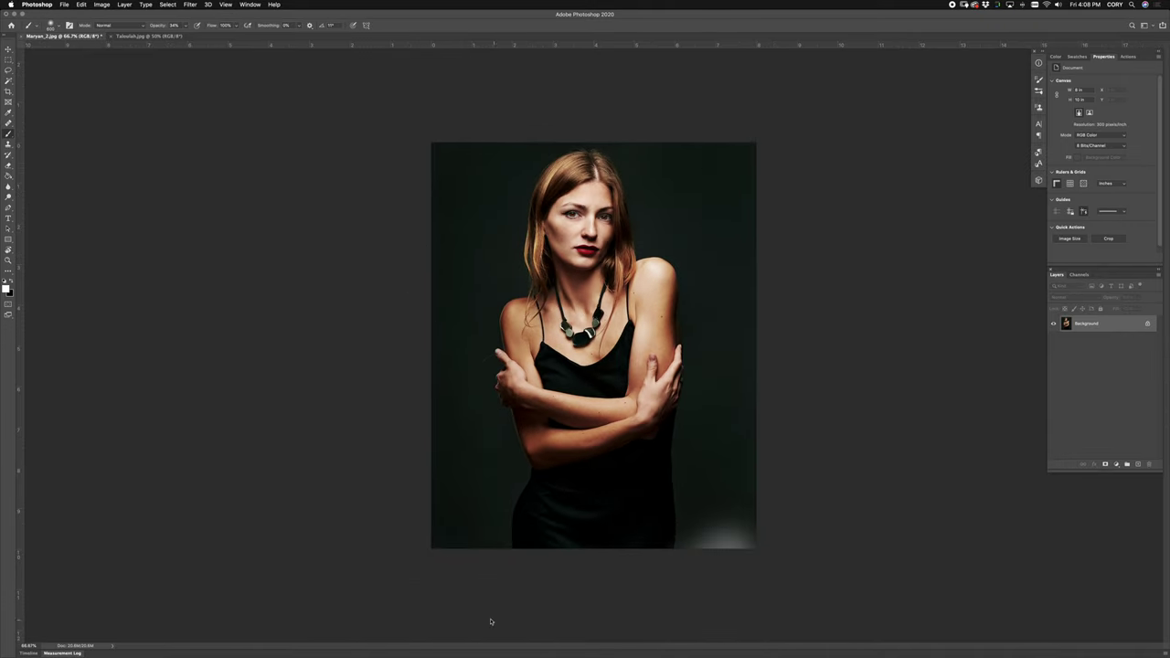
pyautogui.press('super+z')
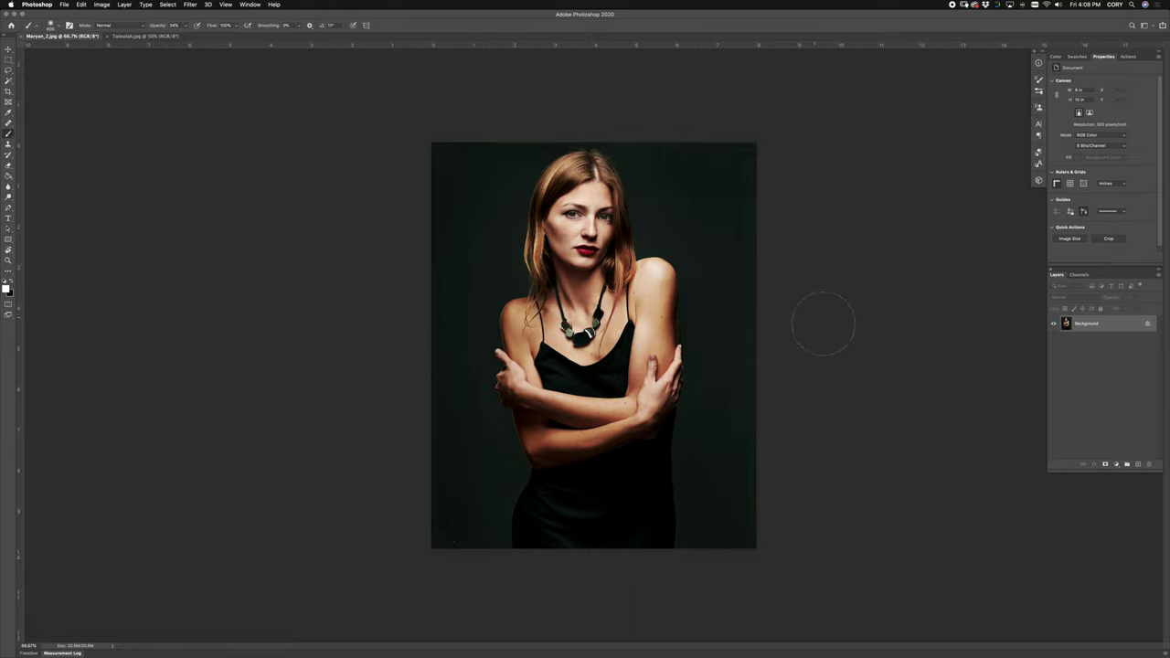
pyautogui.press('alt')
pyautogui.keyDown('alt'); pyautogui.click(487, 247); pyautogui.keyUp('alt')
pyautogui.moveTo(410, 273); pyautogui.dragTo(433, 190)
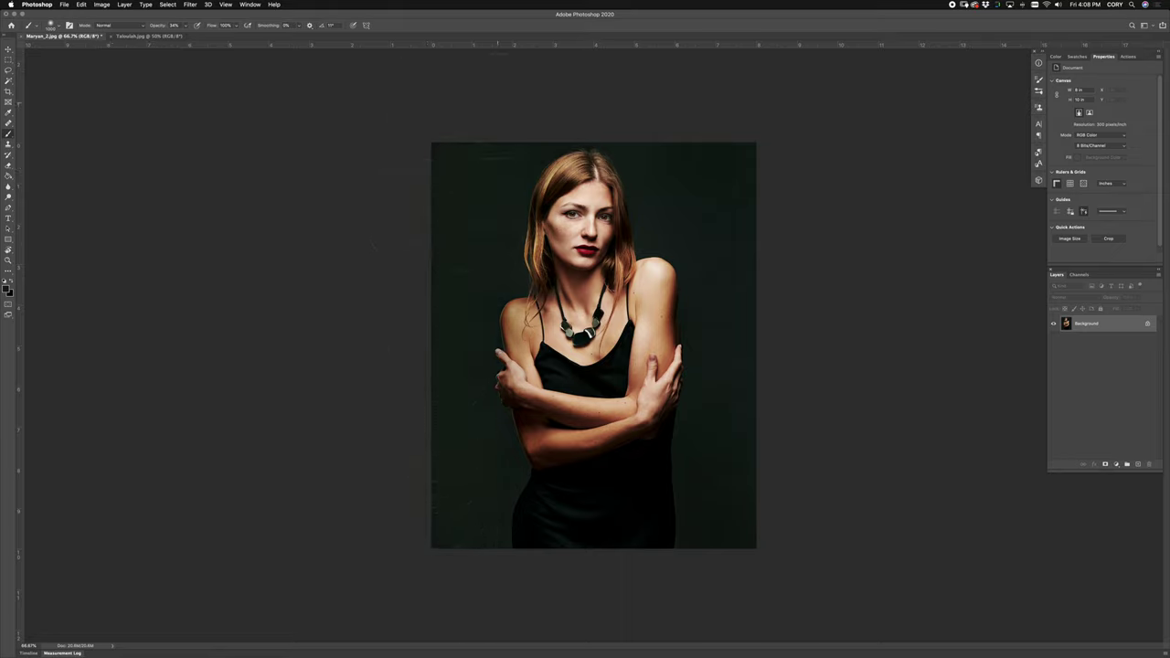
pyautogui.moveTo(473, 506); pyautogui.dragTo(480, 582)
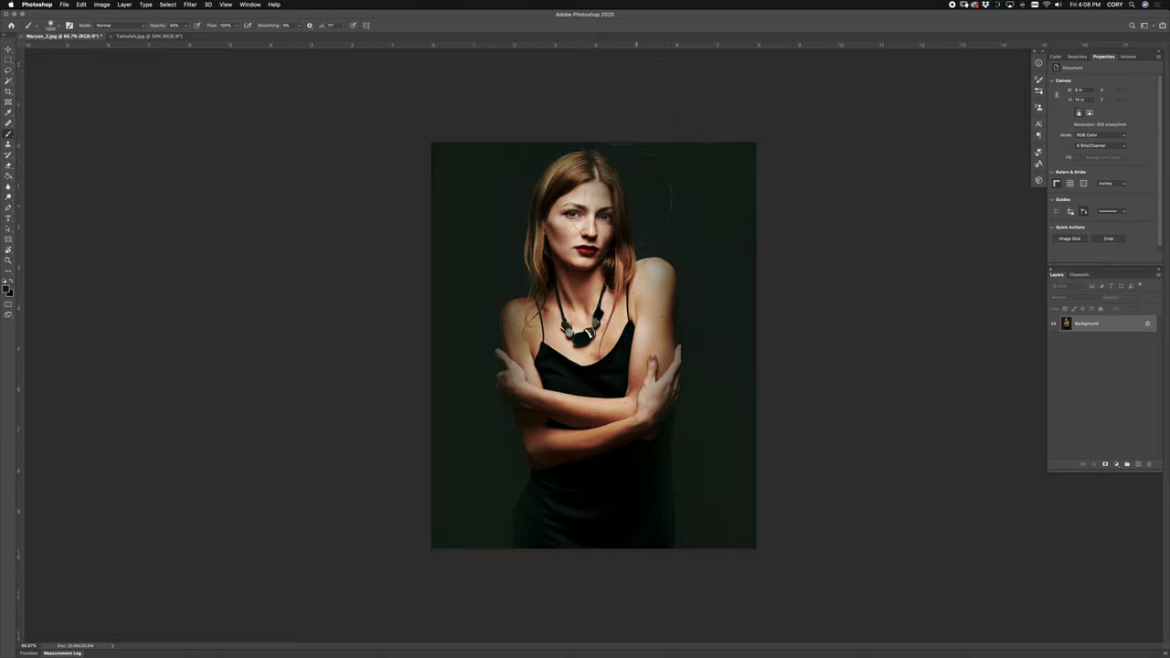
pyautogui.press('e')
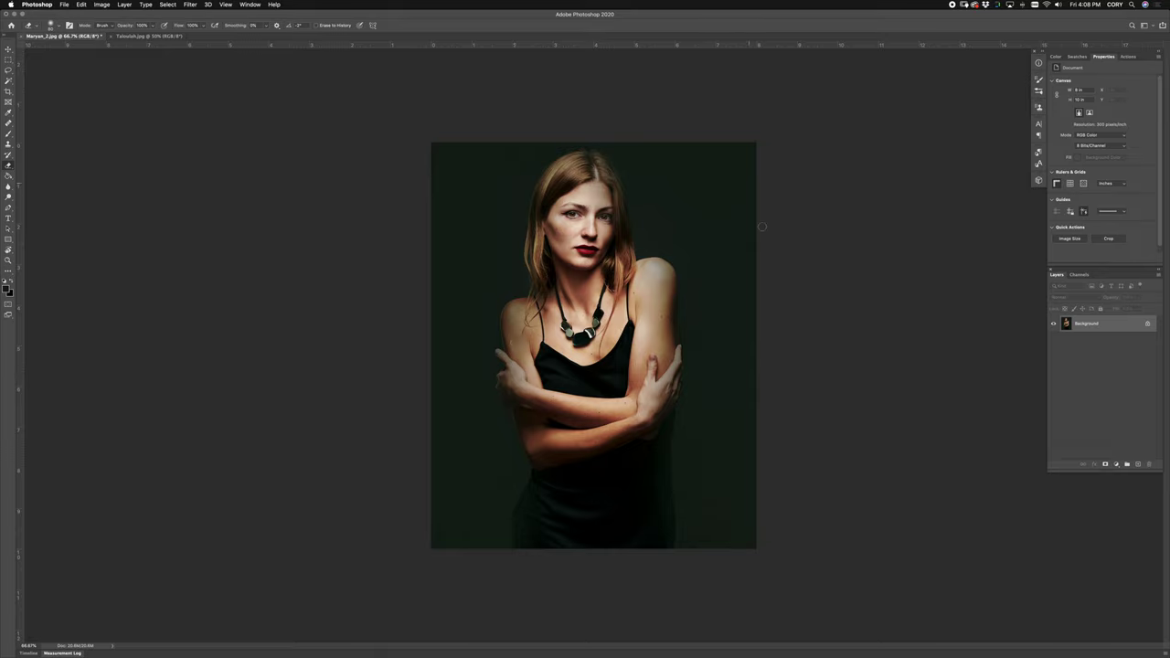
# Undo the dark green paint strokes around the woman.
pyautogui.press('super+z')
pyautogui.press('super+z')
pyautogui.press('super+z')
pyautogui.press('super+z')
pyautogui.press('super+z')
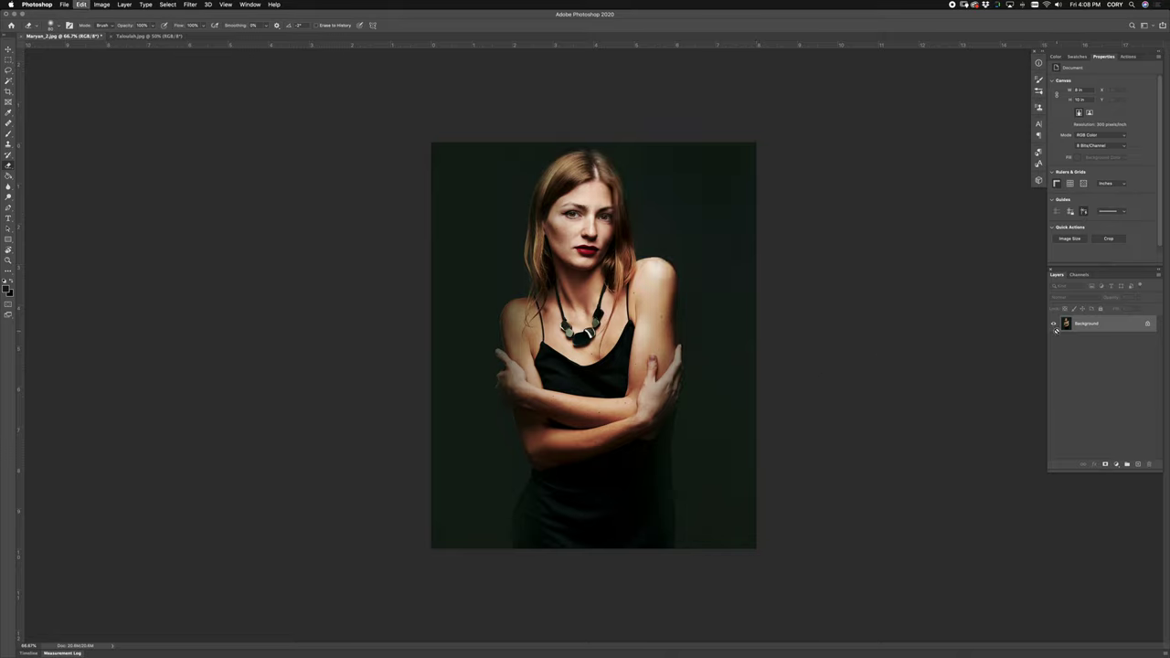
pyautogui.press('super+z')
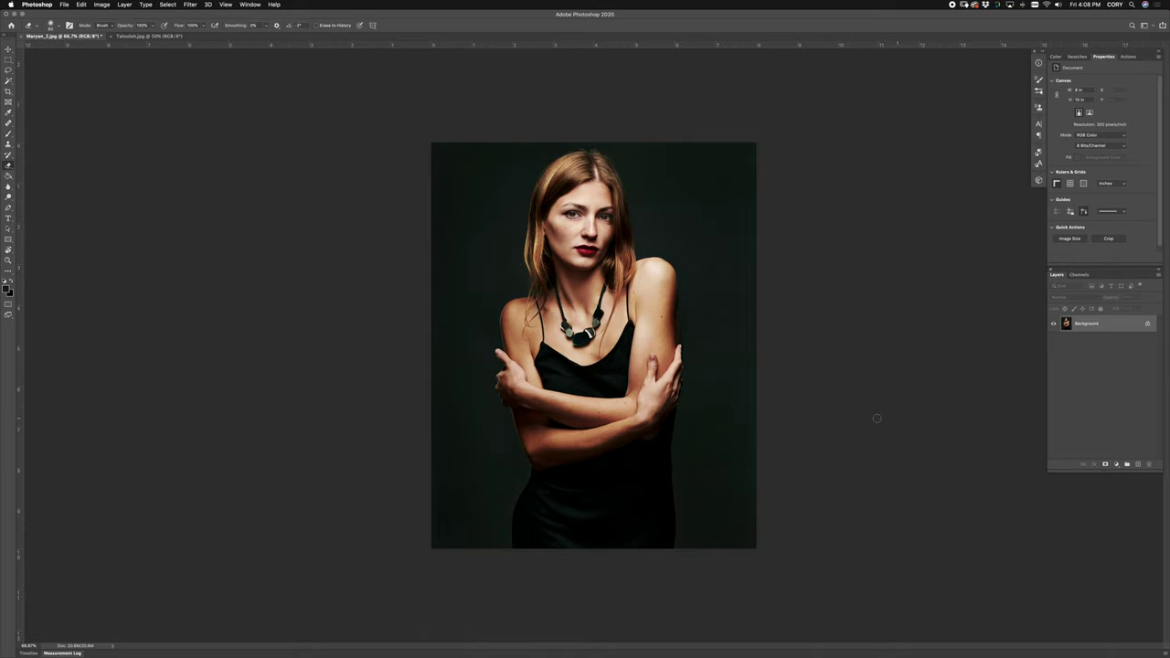
# Examine the dress outline, the waist and the gap below the crossed arms up close.
pyautogui.press('super+plus')
pyautogui.press('super+plus')
pyautogui.moveTo(776, 533); pyautogui.dragTo(614, 247)
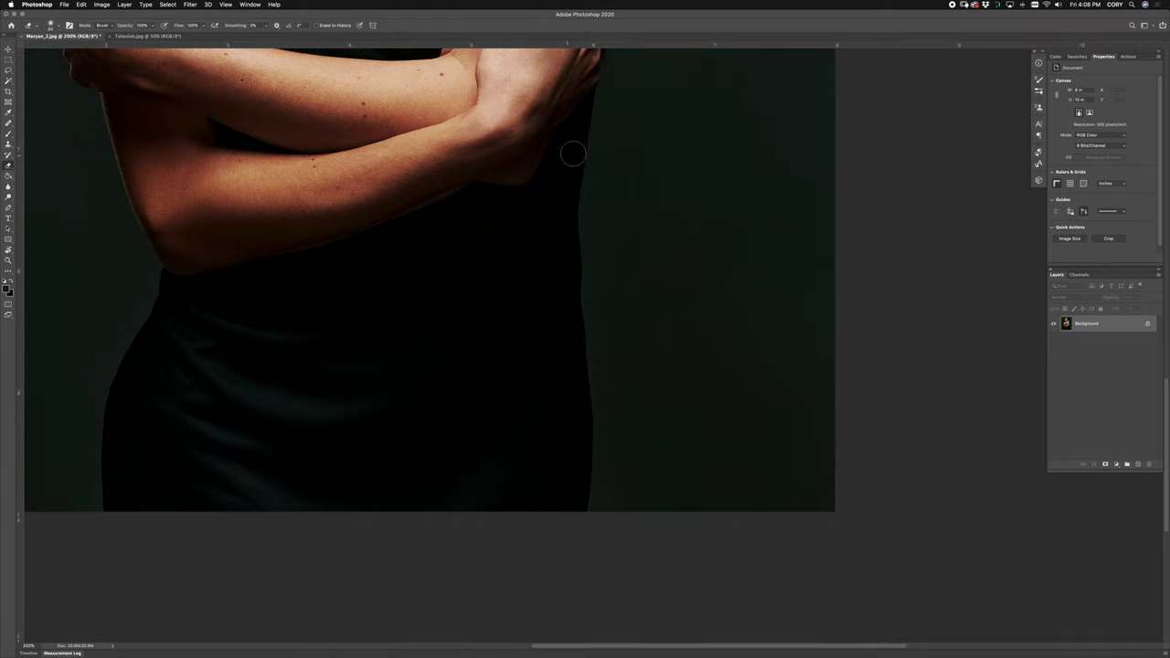
pyautogui.hscroll(-2, 582, 140)
pyautogui.hscroll(-4, 582, 140)
pyautogui.press('super+minus')
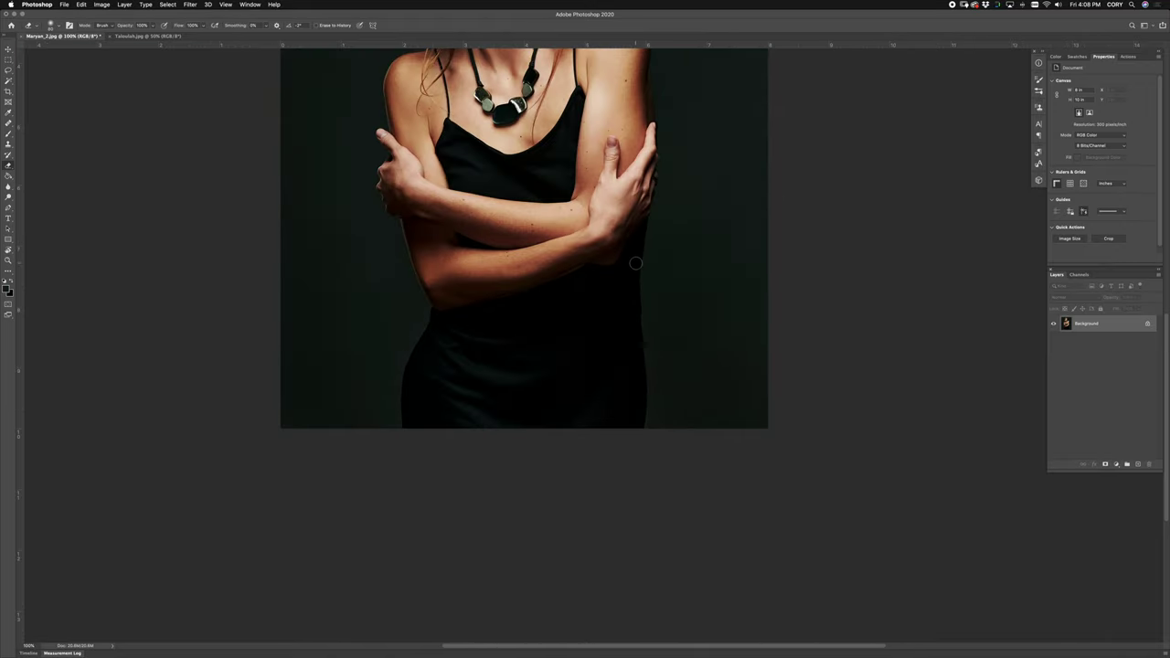
pyautogui.moveTo(641, 268); pyautogui.dragTo(636, 284)
pyautogui.press('super+minus')
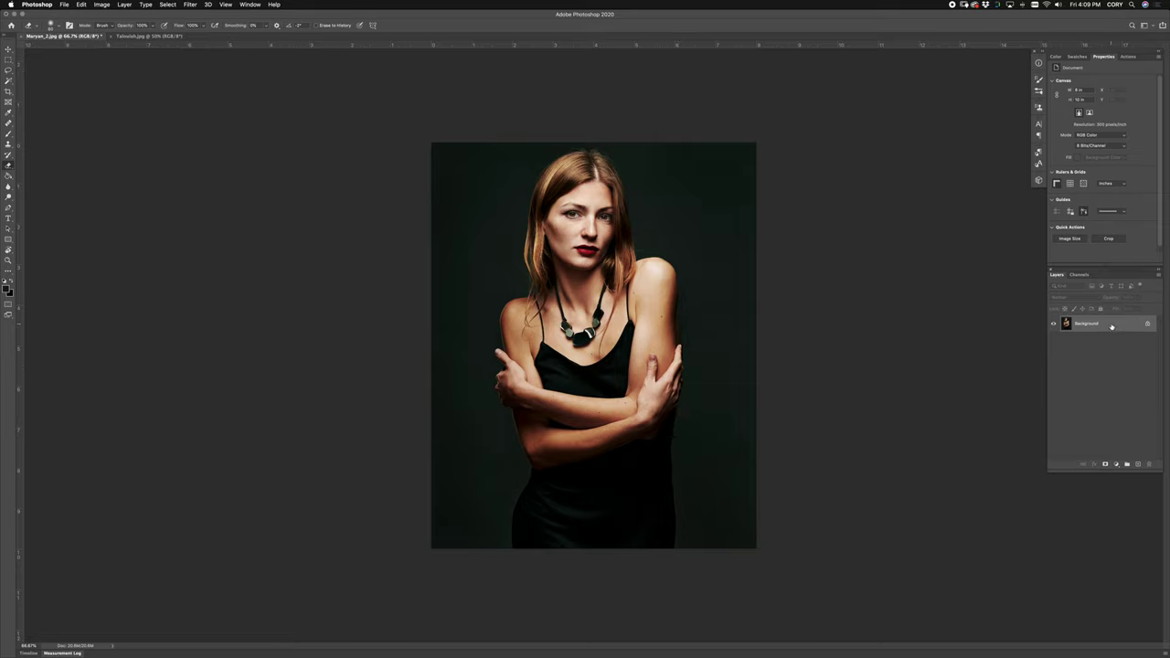
# Duplicate the Background layer, pull in the dress outline at the waist with Liquify, and compare with the original.
pyautogui.moveTo(1121, 346); pyautogui.dragTo(1137, 464)
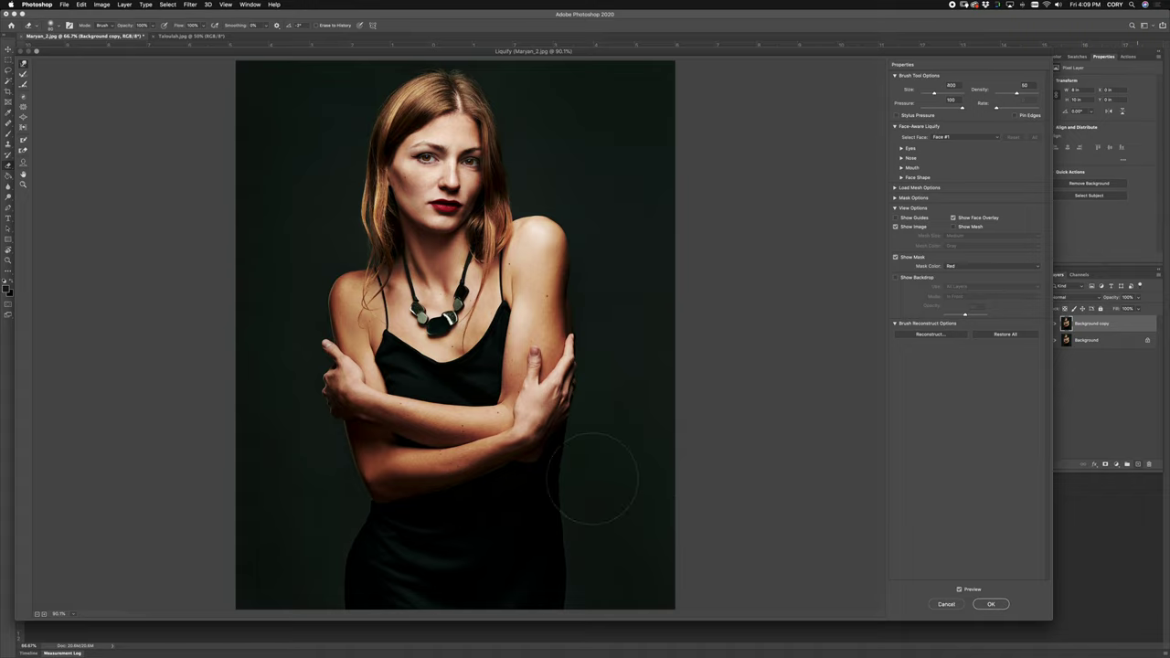
pyautogui.moveTo(594, 507)
pyautogui.mouseDown()
pyautogui.moveTo(598, 498)
pyautogui.moveTo(578, 547)
pyautogui.mouseUp()
pyautogui.press('[')
pyautogui.press('Return')
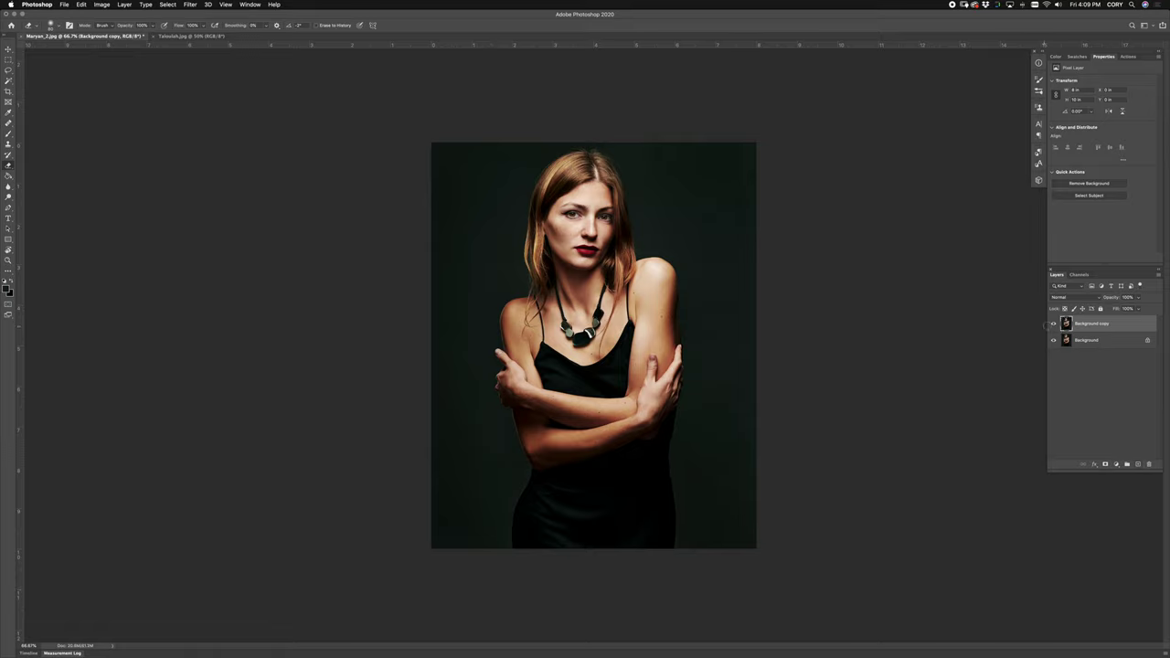
pyautogui.click(1053, 326)
pyautogui.click(1053, 325)
# Slightly shrink the woman's head on the duplicate layer using an enlarged Pucker brush in Liquify.
pyautogui.press('super+plus')
pyautogui.press('super+plus')
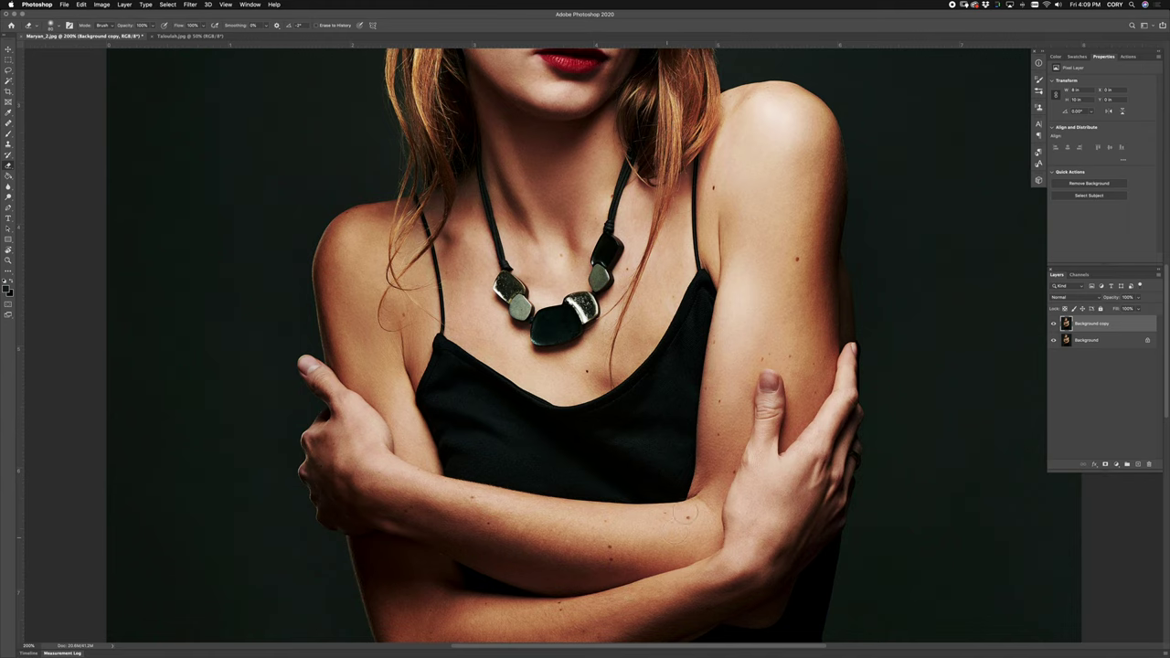
pyautogui.scroll(5, 735, 261)
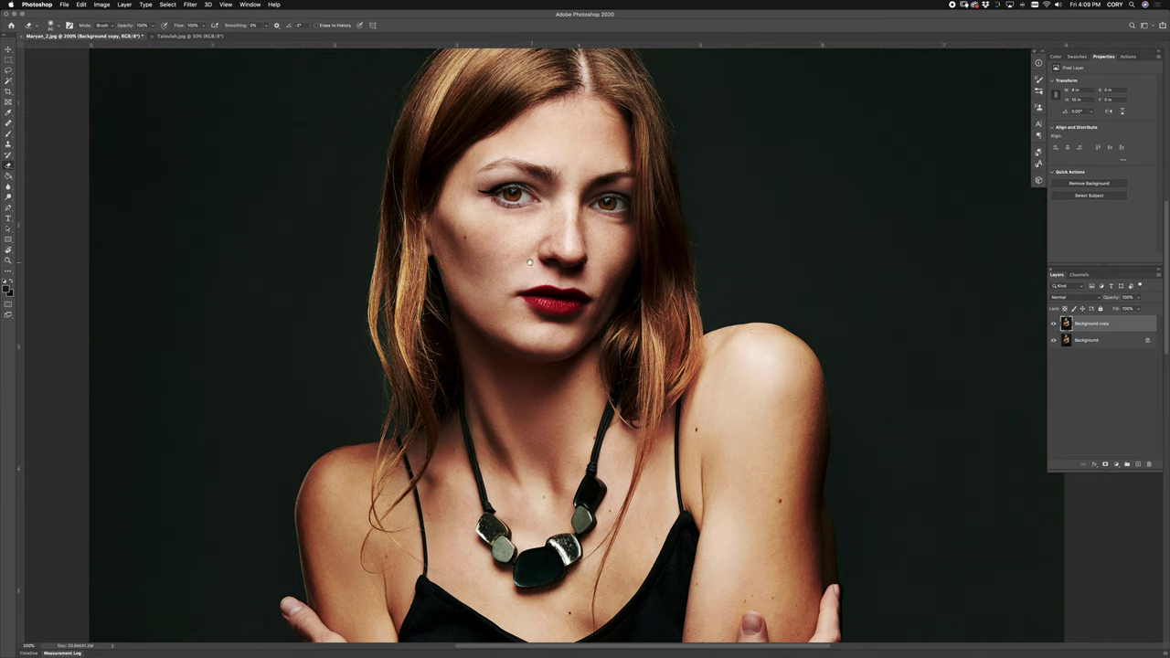
pyautogui.scroll(3, 530, 274)
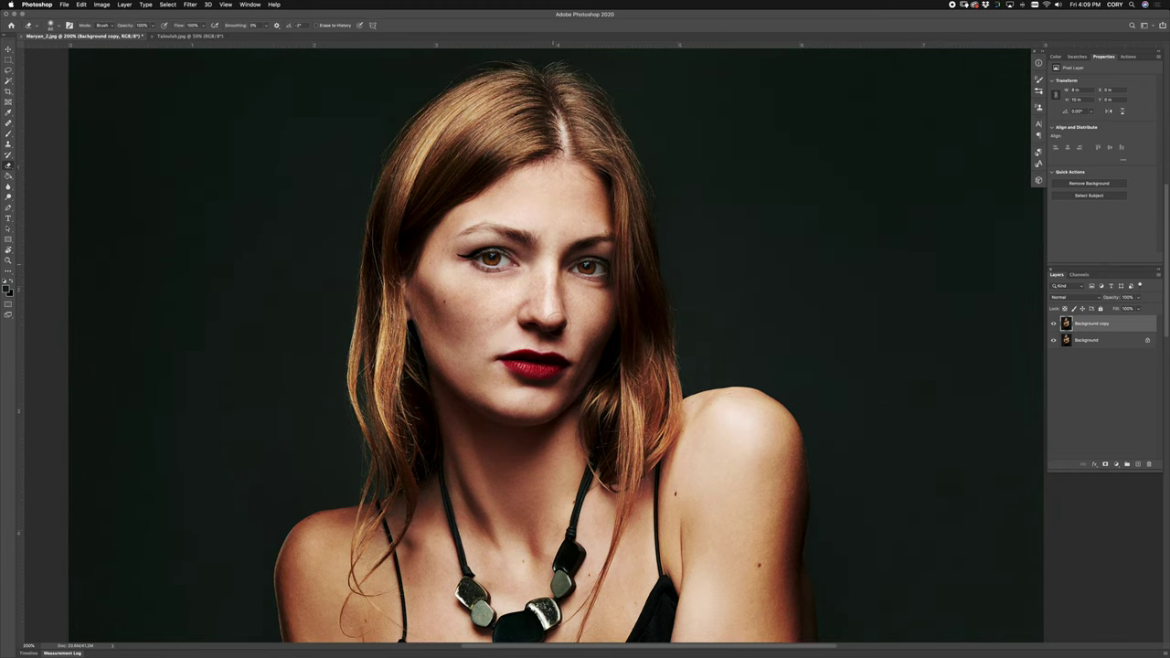
pyautogui.press('shift+super+x')
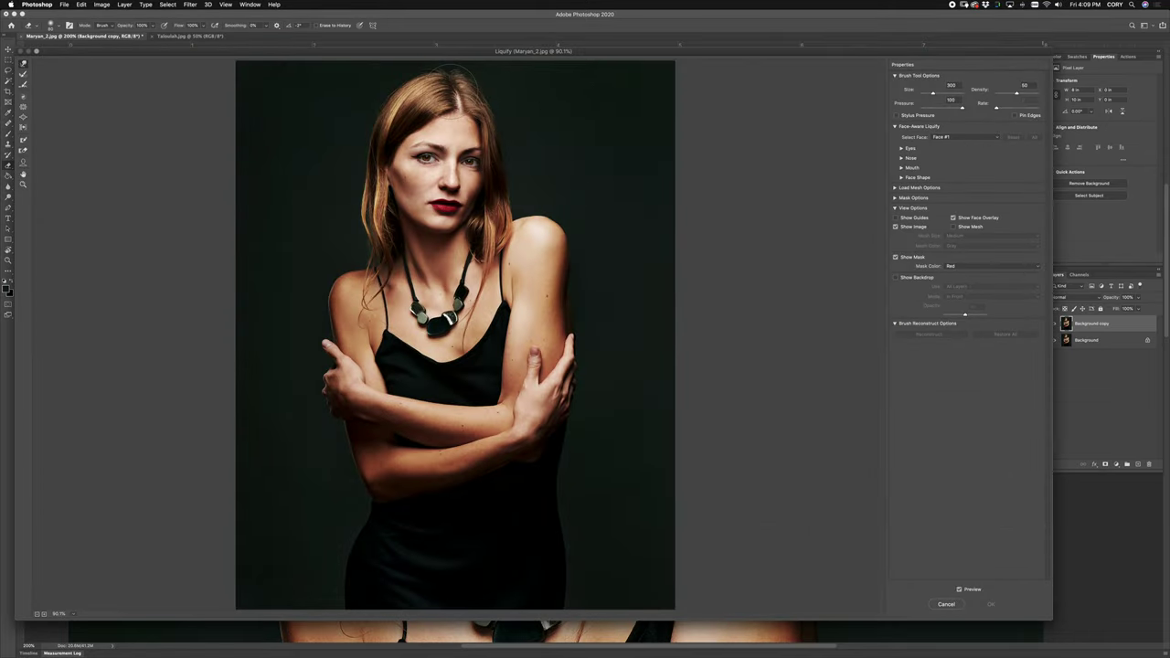
pyautogui.press('super+=')
pyautogui.press('super+=')
pyautogui.moveTo(468, 77); pyautogui.dragTo(522, 373)
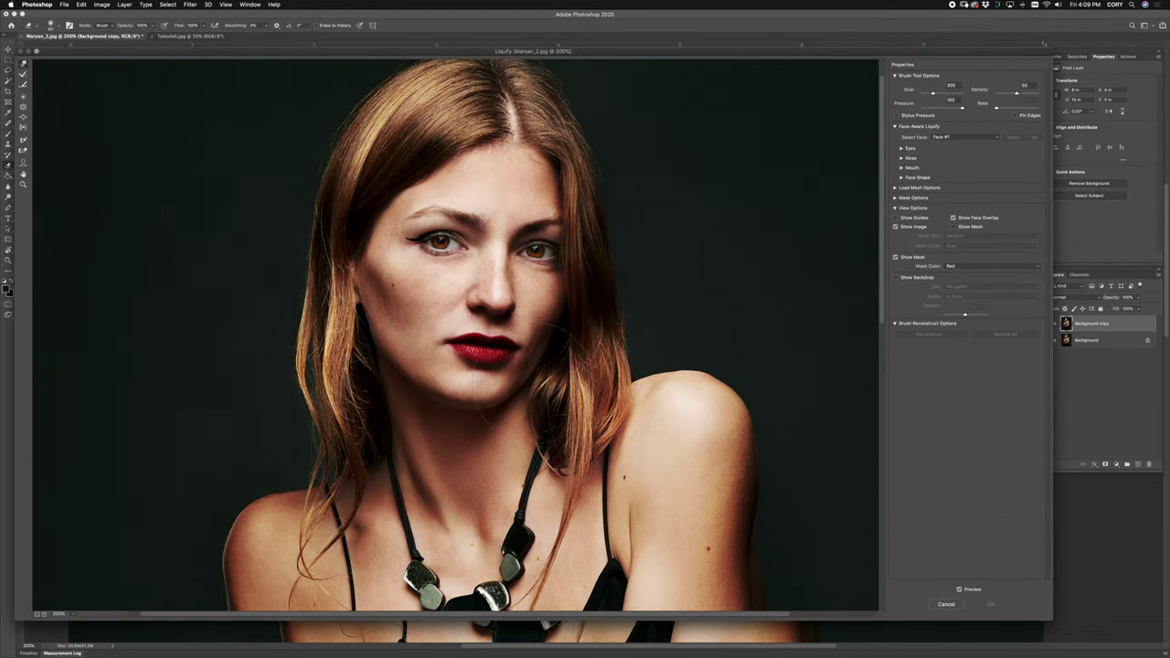
pyautogui.scroll(2, 204, 131)
pyautogui.press('s')
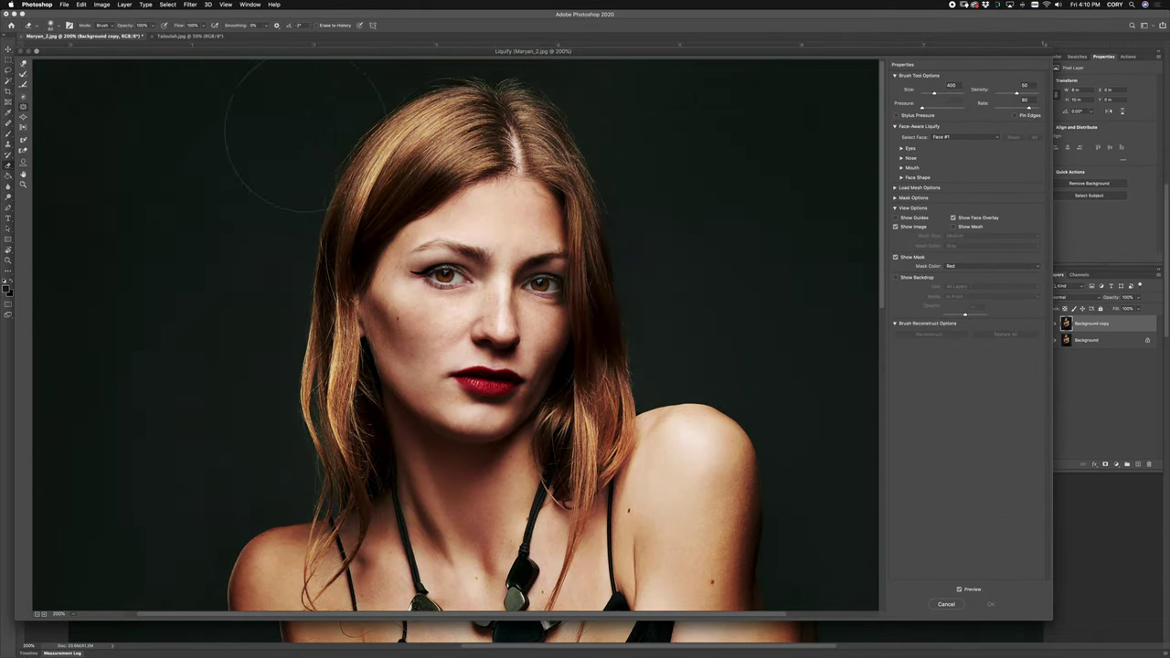
pyautogui.press(']')
pyautogui.press(']')
pyautogui.moveTo(512, 157)
pyautogui.mouseDown()
pyautogui.moveTo(513, 132)
pyautogui.moveTo(517, 148)
pyautogui.mouseUp()
pyautogui.press('Return')
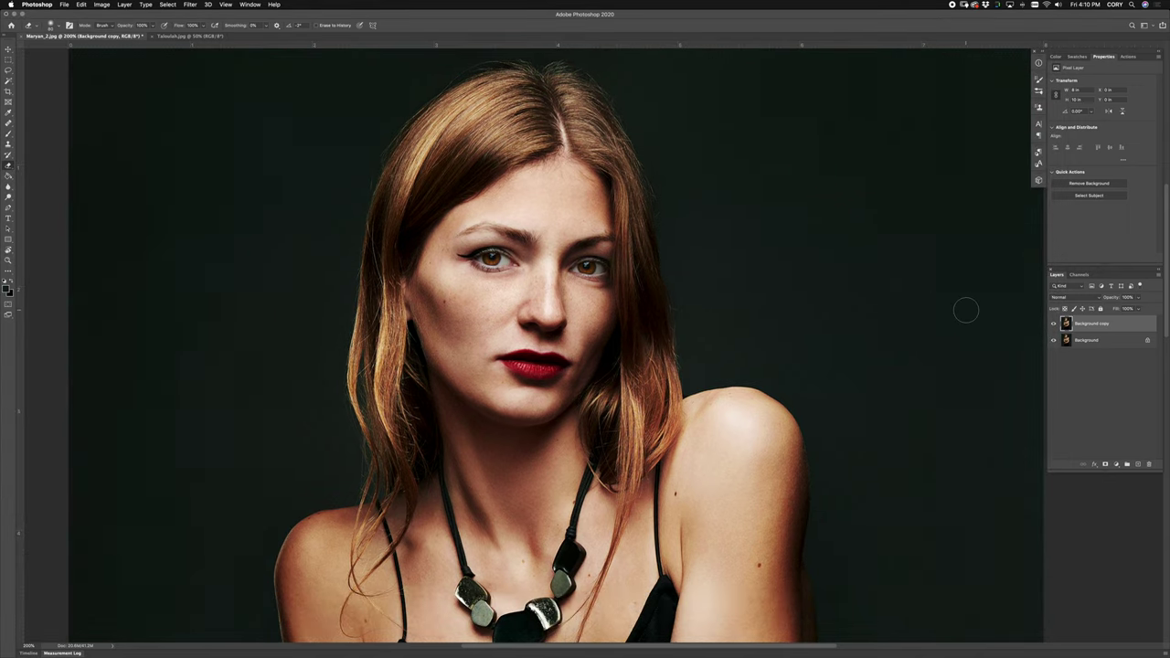
# Compare the reshaped head with the original by repeatedly hiding and showing the duplicate layer.
pyautogui.click(1052, 326)
pyautogui.click(1053, 325)
pyautogui.click(1053, 325)
pyautogui.click(1053, 325)
pyautogui.click(1053, 326)
pyautogui.click(1053, 325)
pyautogui.click(1052, 325)
pyautogui.click(1053, 326)
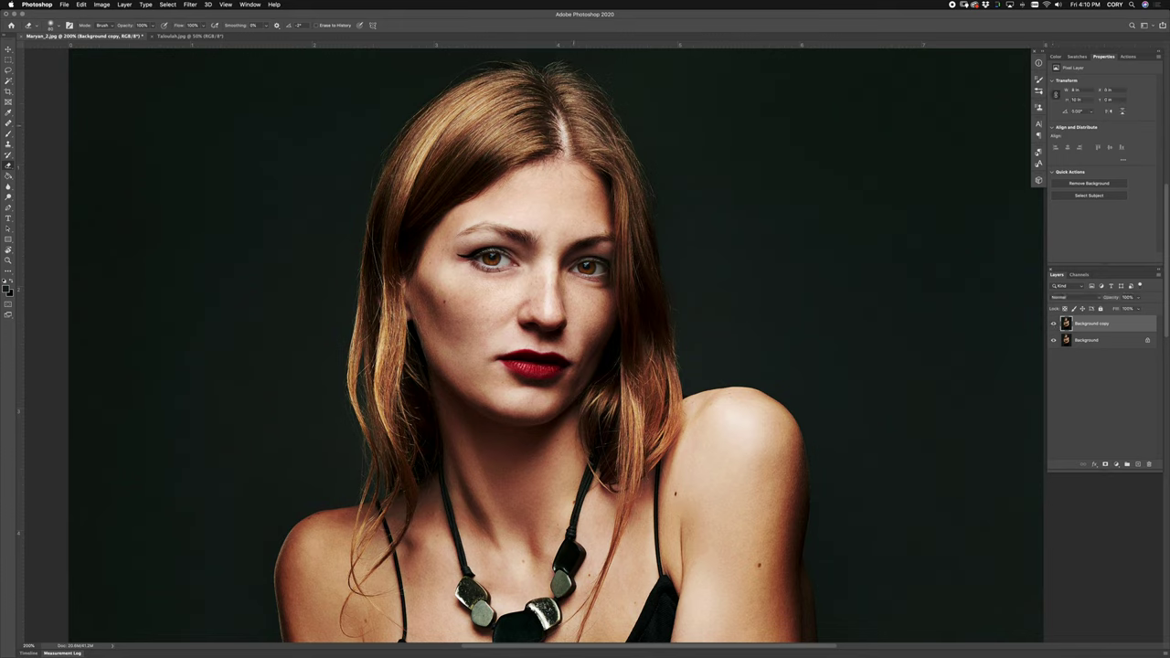
pyautogui.press('super+0')
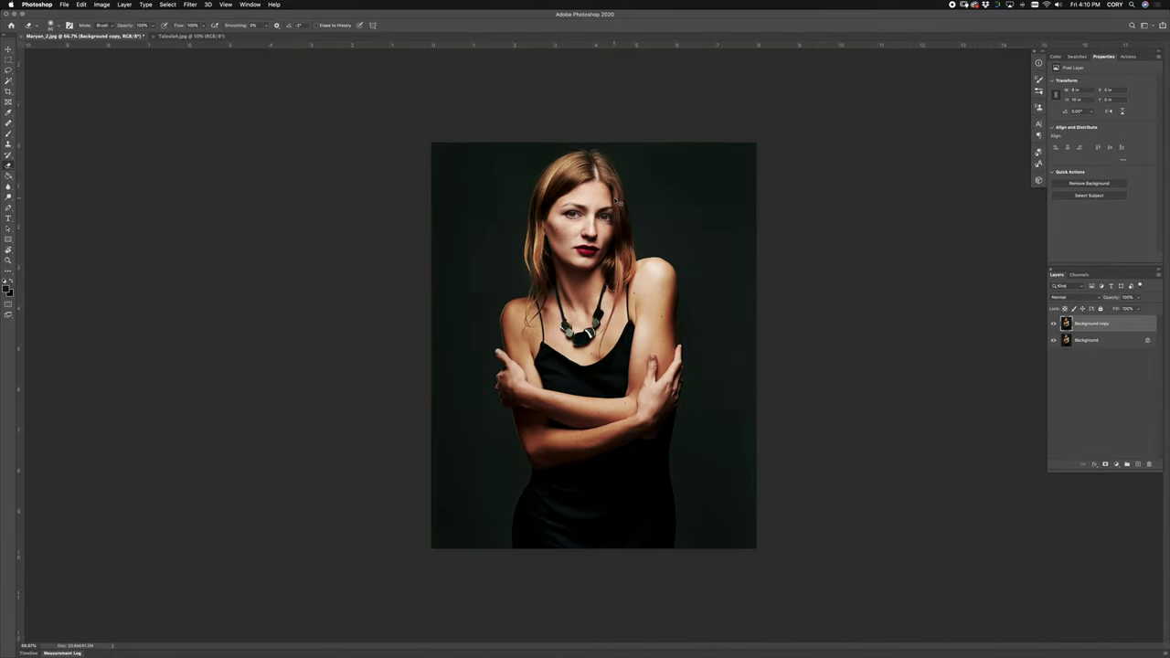
# Add a new layer named db in Soft Light mode with a neutral gray fill above the duplicate layer.
pyautogui.press('super+plus')
pyautogui.press('super+plus')
pyautogui.press('super+plus')
pyautogui.moveTo(630, 135); pyautogui.dragTo(629, 423)
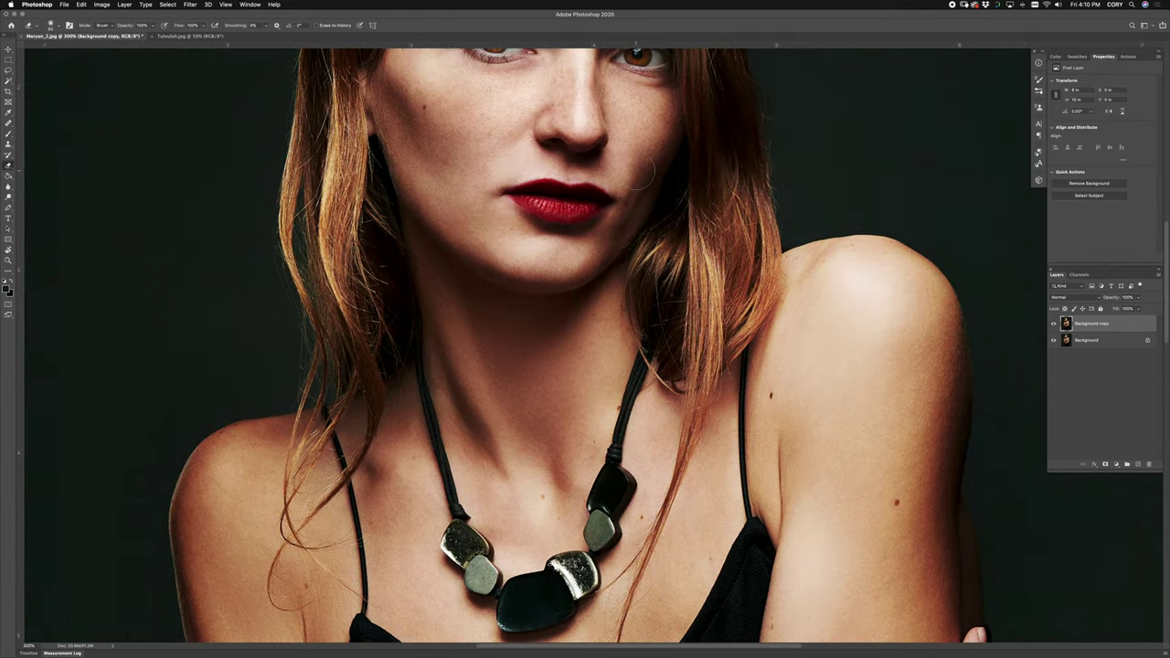
pyautogui.press('super+shift+n')
pyautogui.write('do')
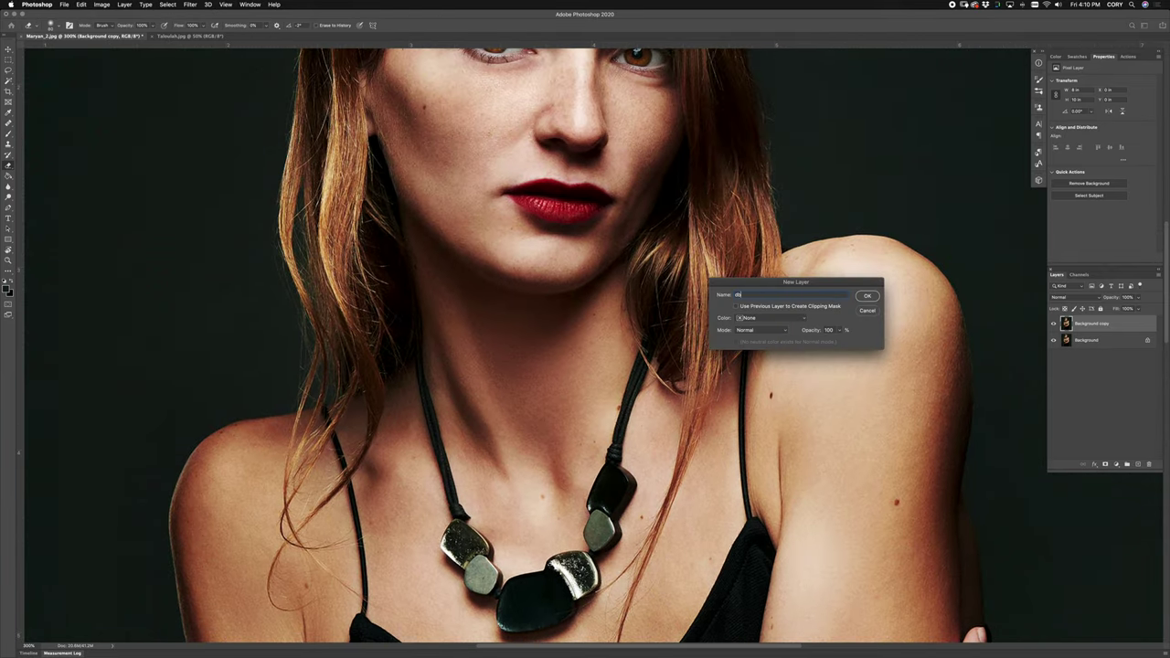
pyautogui.click(761, 330)
pyautogui.click(761, 435)
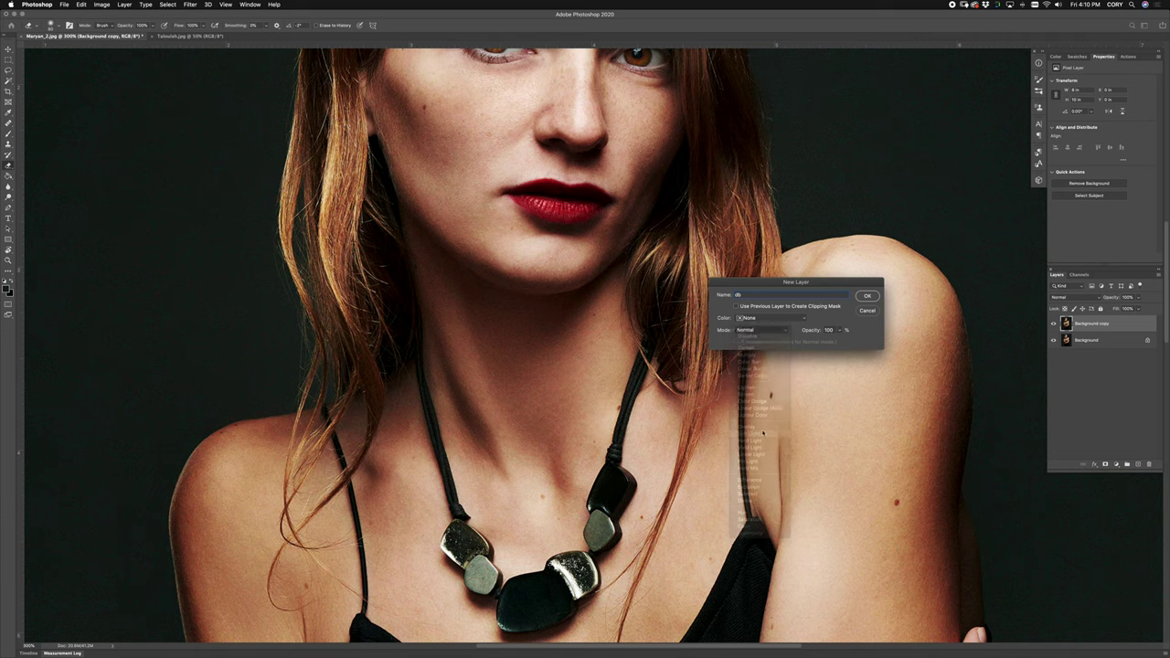
pyautogui.press('Return')
# Darken the shadowed side of the woman's face on the db layer using the Burn tool with a much smaller brush.
pyautogui.press('o')
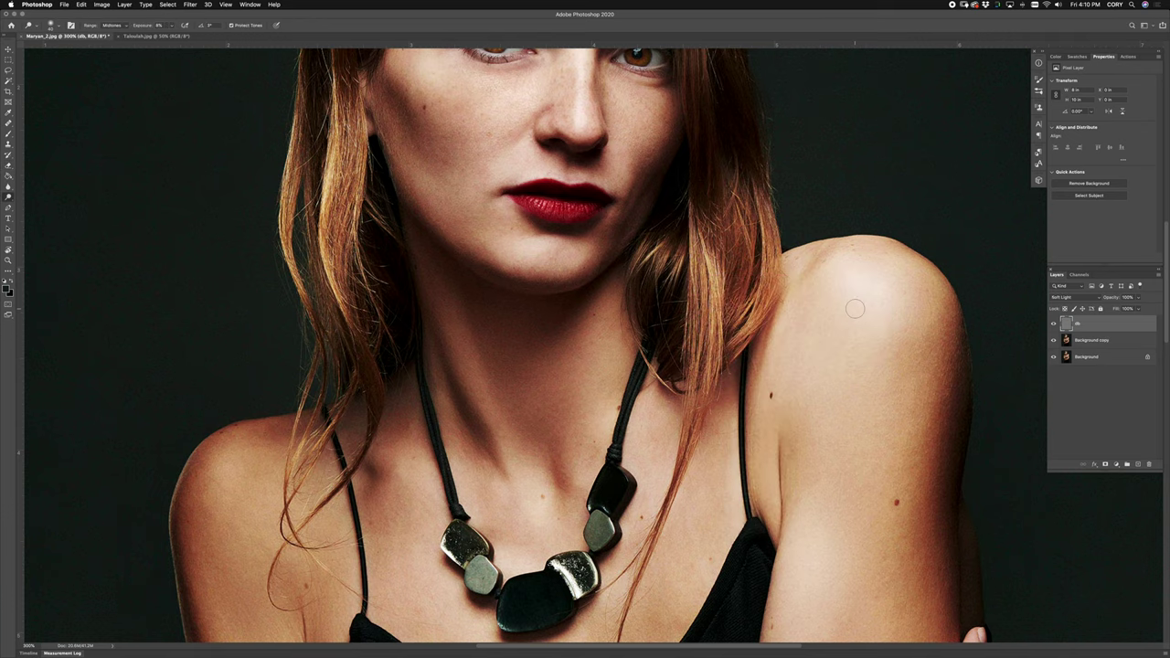
pyautogui.scroll(2, 763, 179)
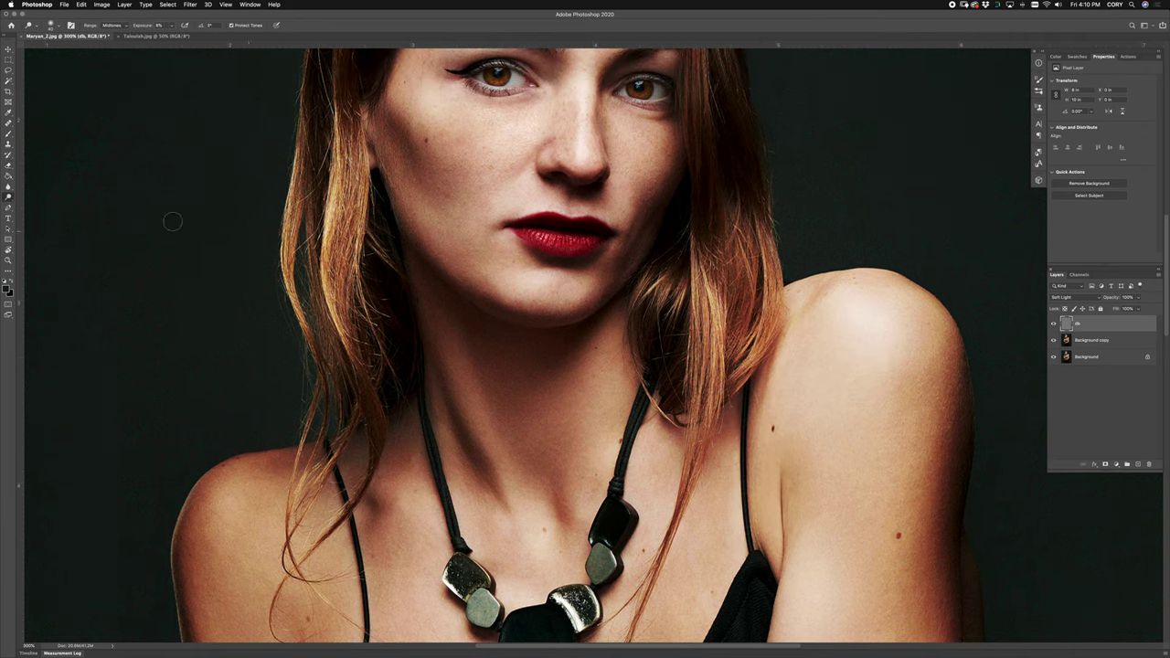
pyautogui.click(9, 197)
pyautogui.click(36, 204)
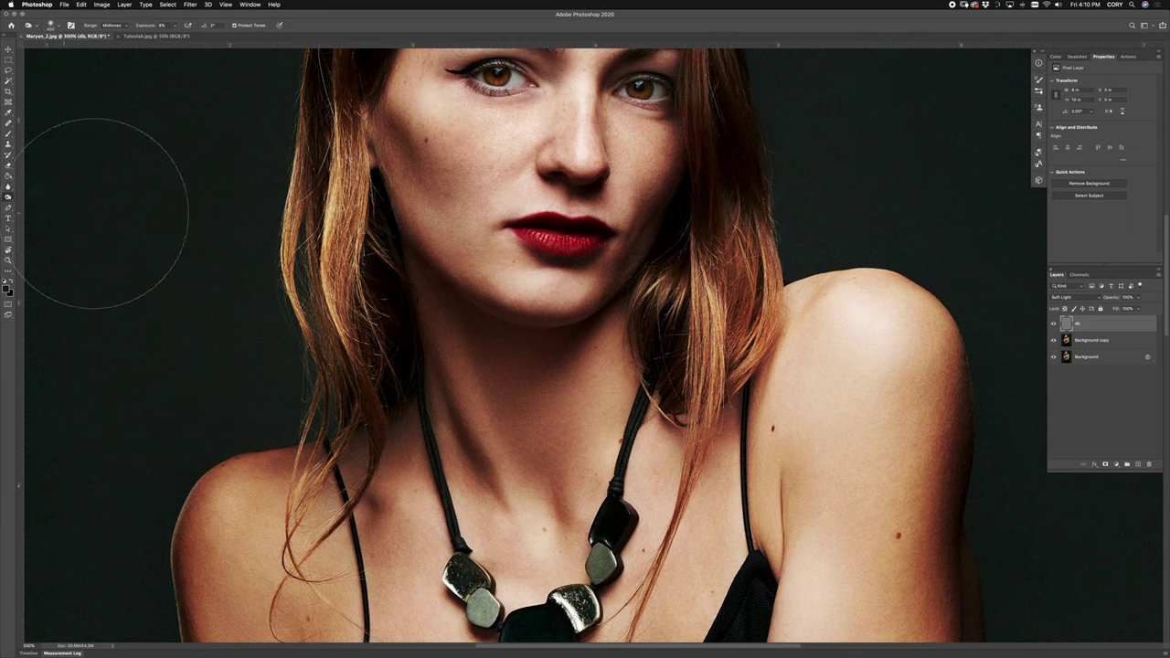
pyautogui.press('[')
pyautogui.press('[')
pyautogui.press('[')
pyautogui.press('[')
pyautogui.press('[')
pyautogui.press('[')
pyautogui.press('[')
pyautogui.press('[')
pyautogui.press('[')
pyautogui.press('[')
pyautogui.press('[')
pyautogui.press('[')
pyautogui.press('[')
pyautogui.press('[')
pyautogui.press('[')
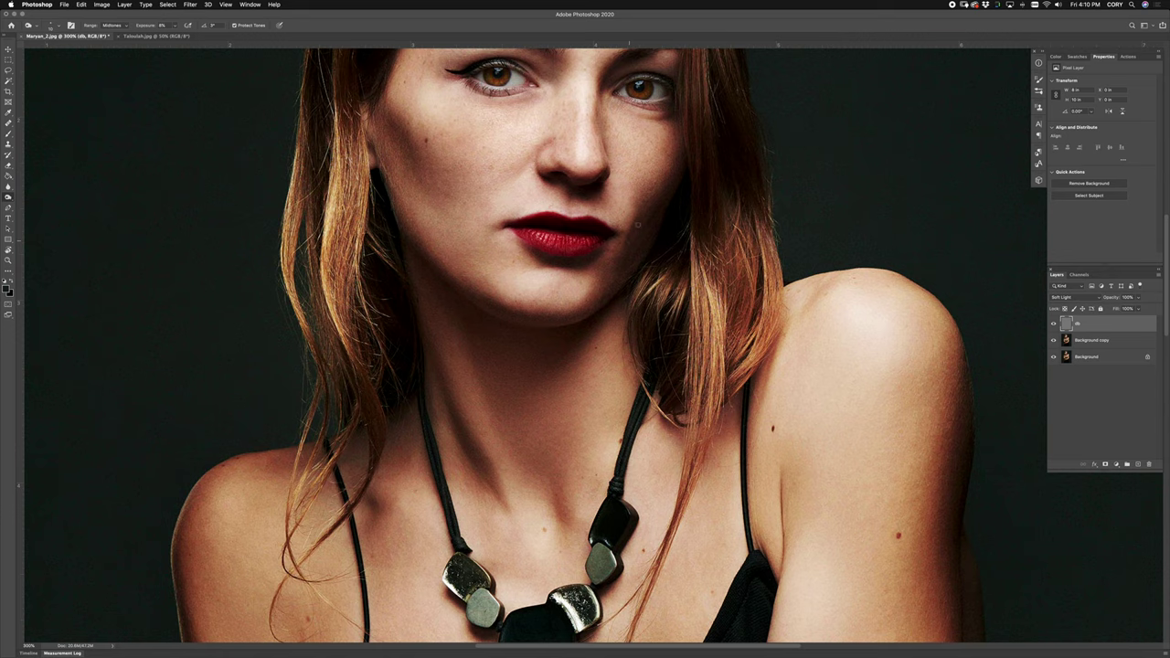
# Compare the portrait with and without the db layer by toggling its visibility at several magnifications.
pyautogui.press('super+minus')
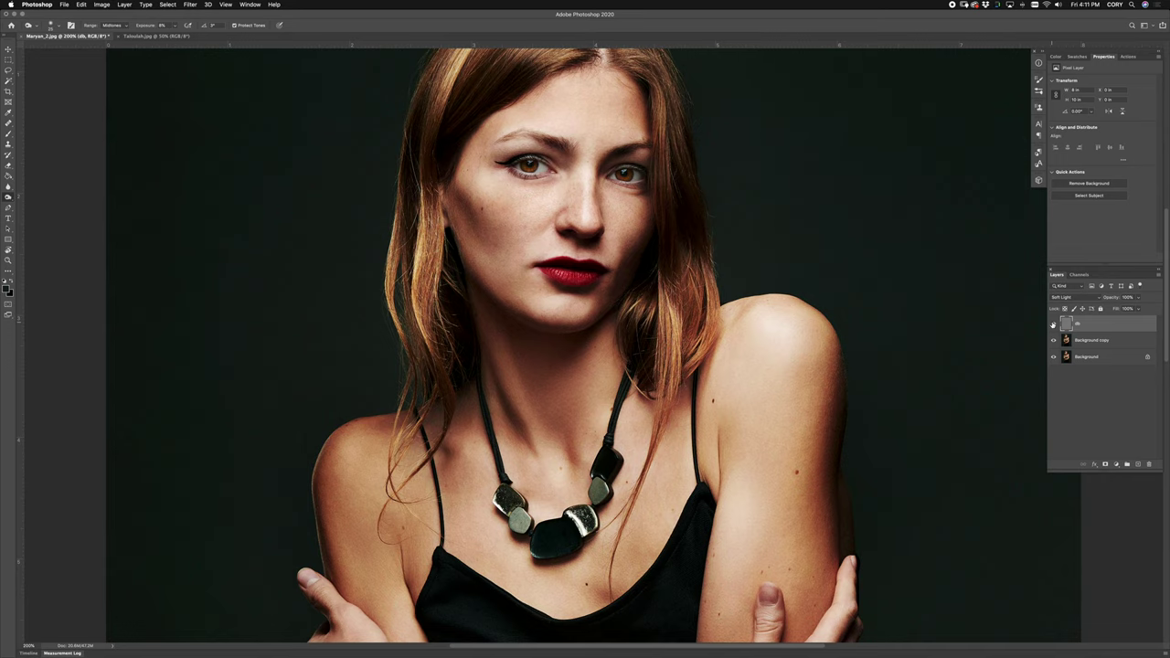
pyautogui.click(1053, 325)
pyautogui.click(1053, 324)
pyautogui.click(1054, 325)
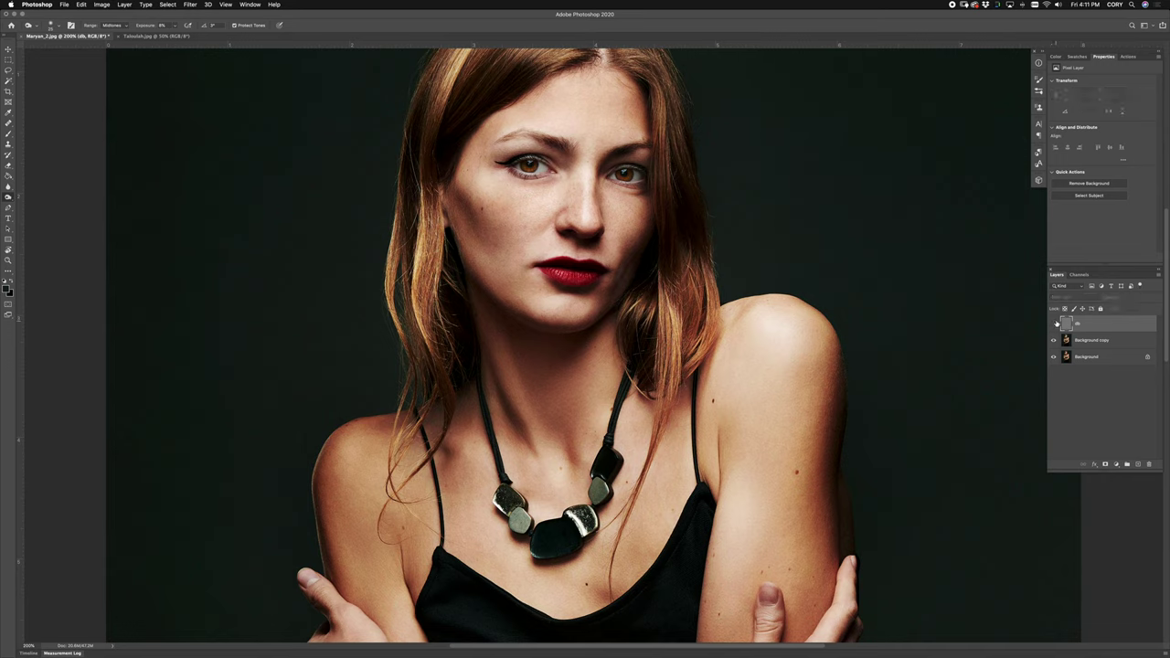
pyautogui.click(1054, 324)
pyautogui.press('super+0')
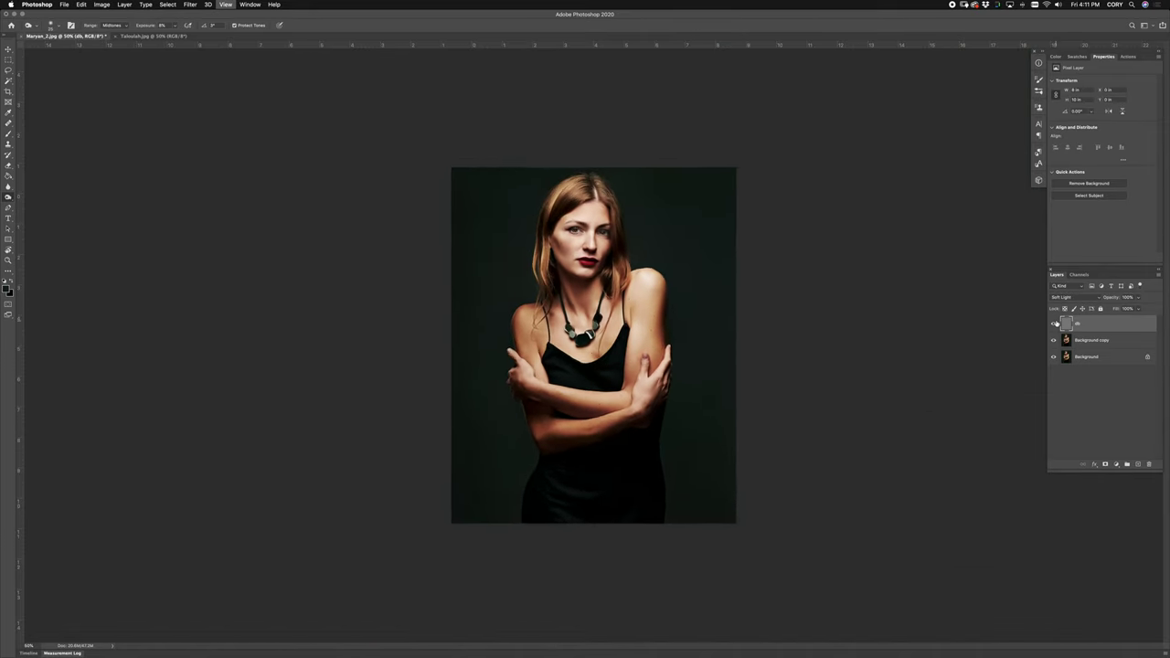
pyautogui.click(1054, 324)
pyautogui.click(1054, 324)
pyautogui.click(1054, 325)
pyautogui.click(1054, 324)
pyautogui.press('super+1')
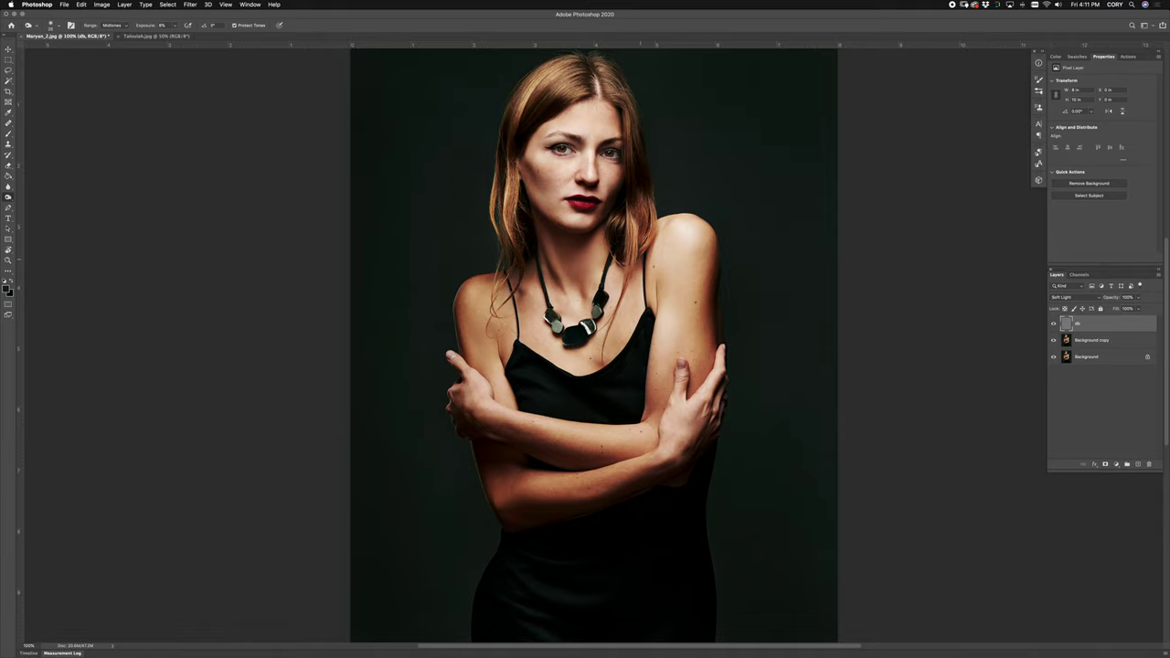
pyautogui.scroll(3, 640, 366)
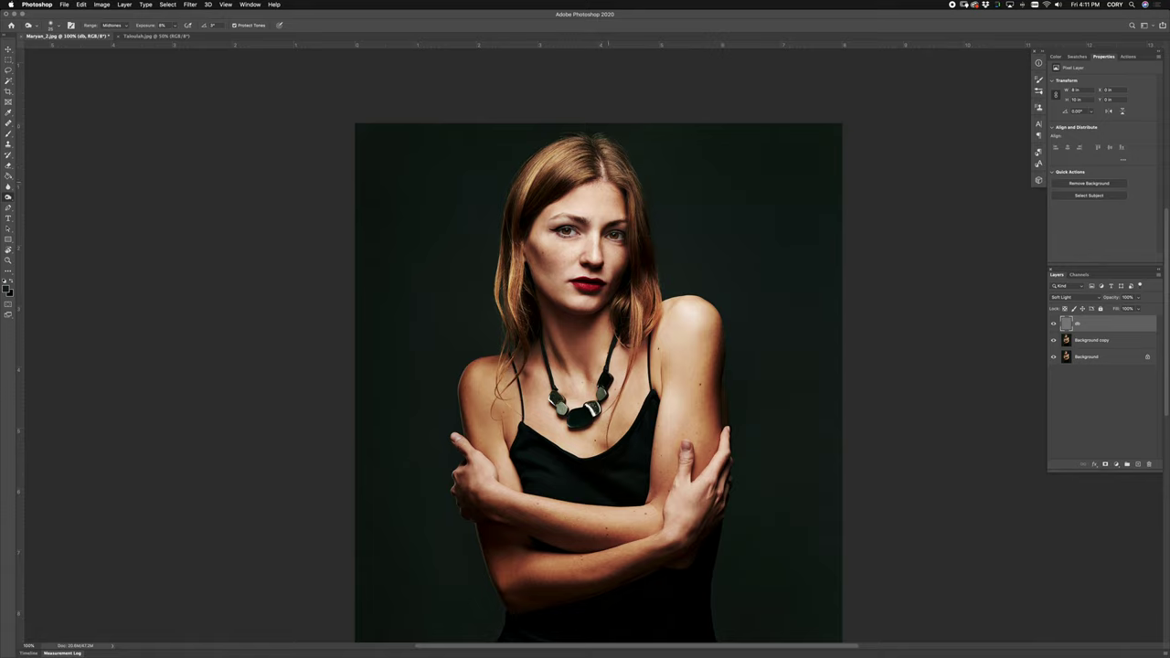
pyautogui.click(1052, 326)
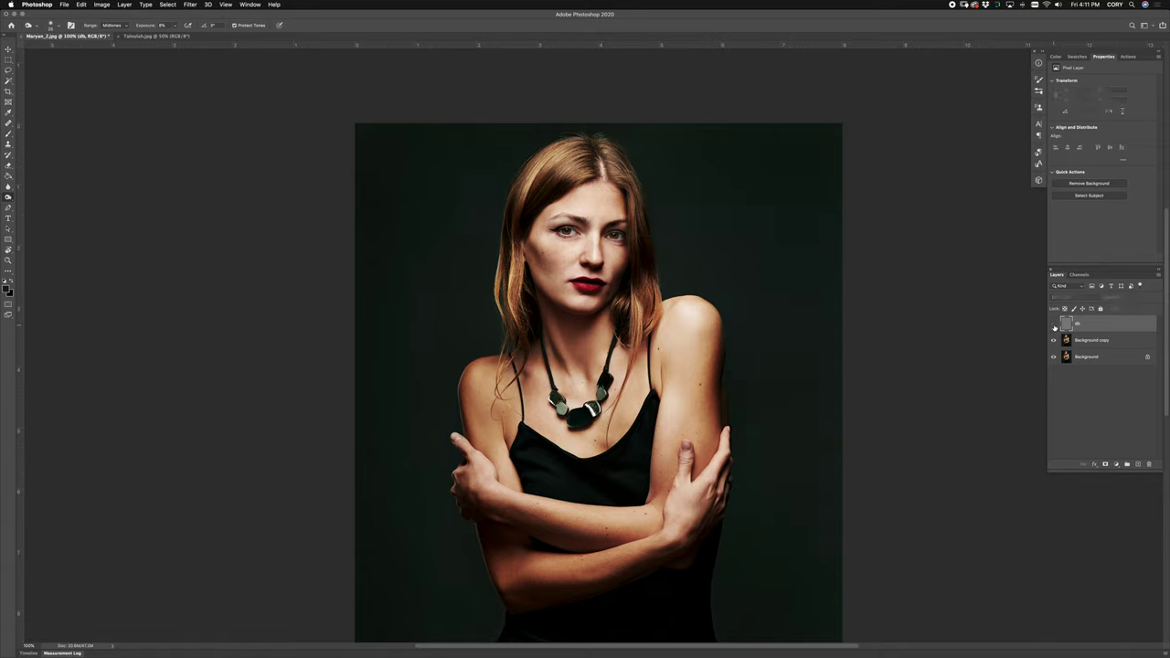
pyautogui.click(1053, 326)
pyautogui.click(1053, 325)
pyautogui.click(1052, 325)
pyautogui.click(1053, 326)
pyautogui.click(1053, 325)
pyautogui.press('super+minus')
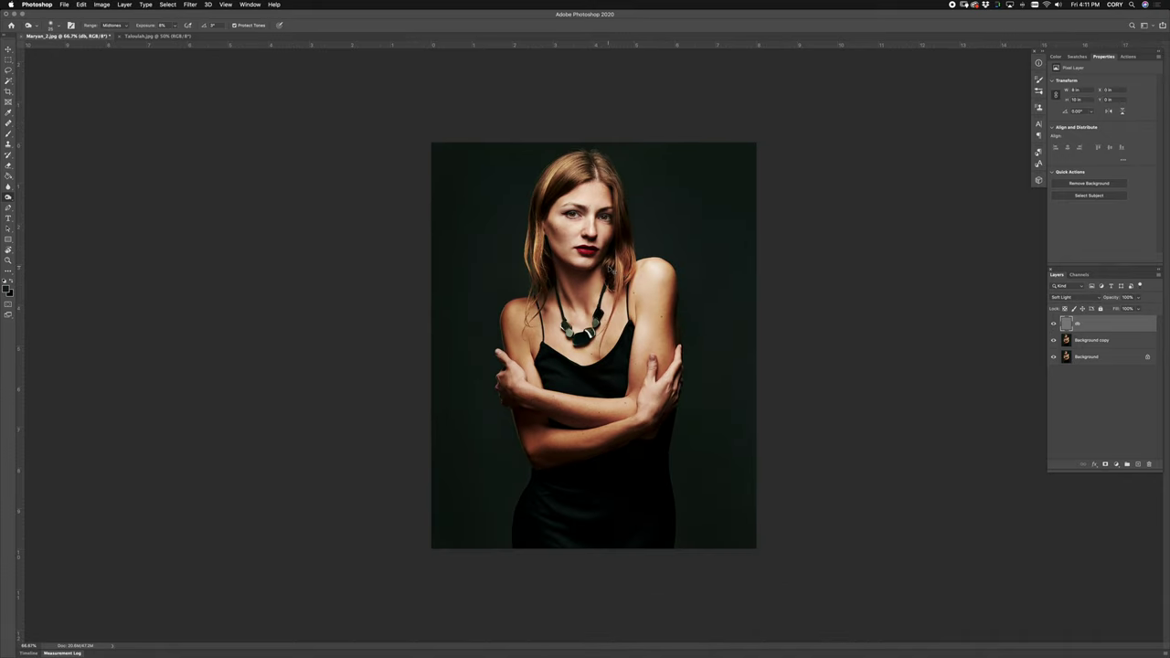
# Switch to the portrait in the pink turtleneck, run the CROP-4/5 action and fill its border layer with white.
pyautogui.hotkey('ctrl', 'Tab')
pyautogui.press('super+minus')
pyautogui.press('super+minus')
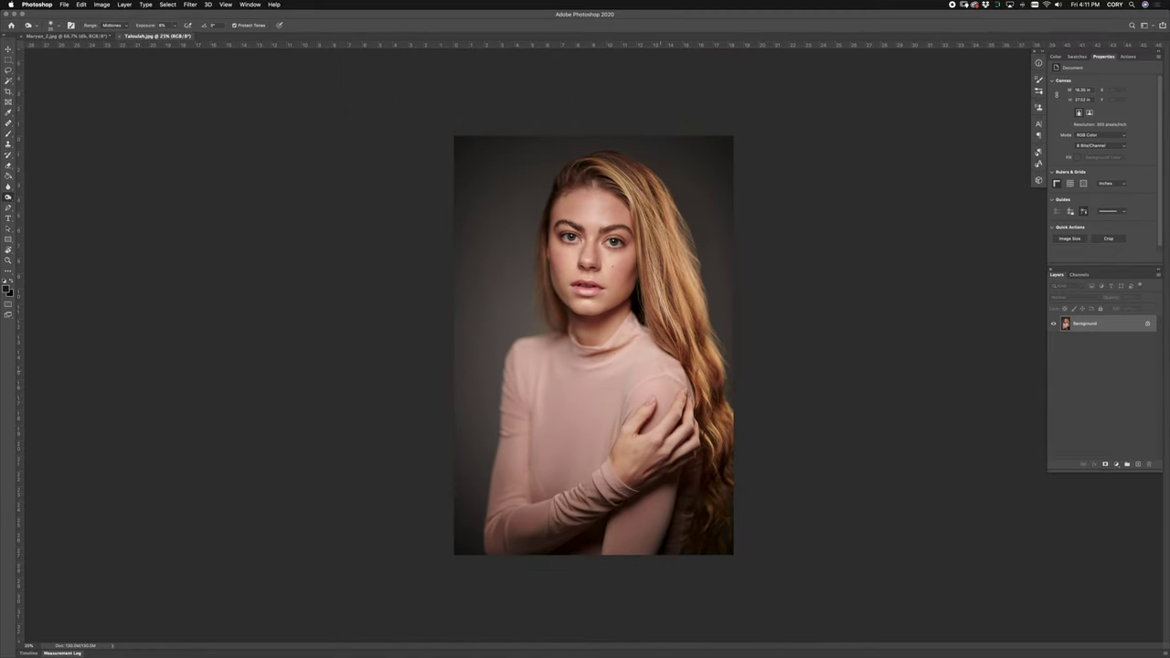
pyautogui.press('super+minus')
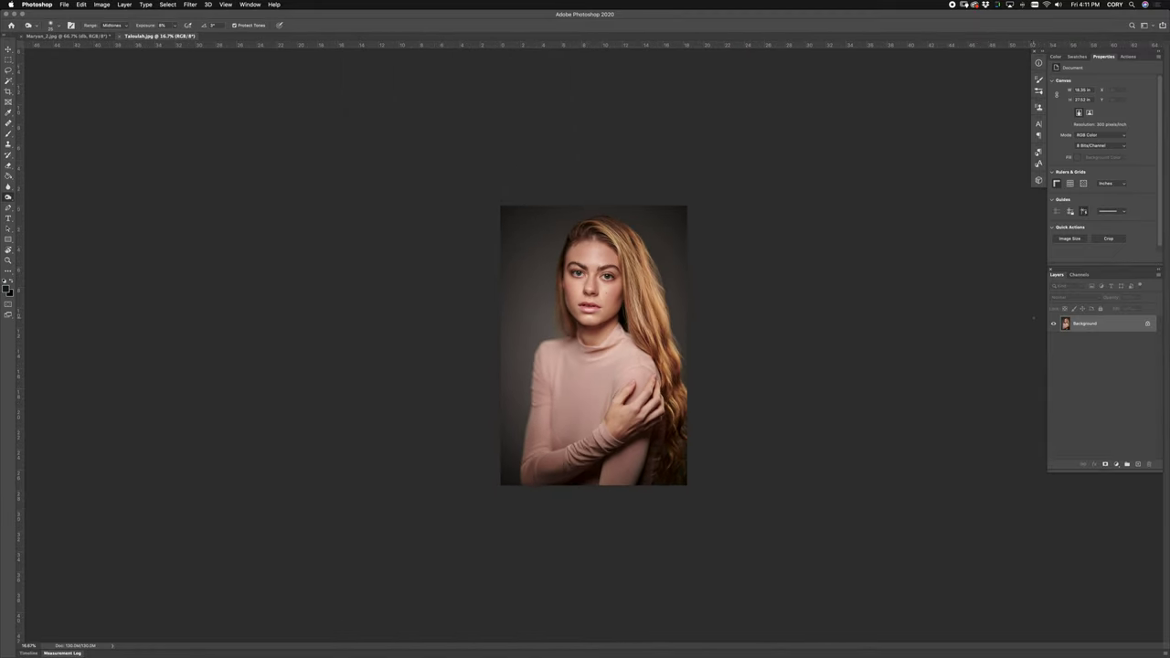
pyautogui.click(1128, 57)
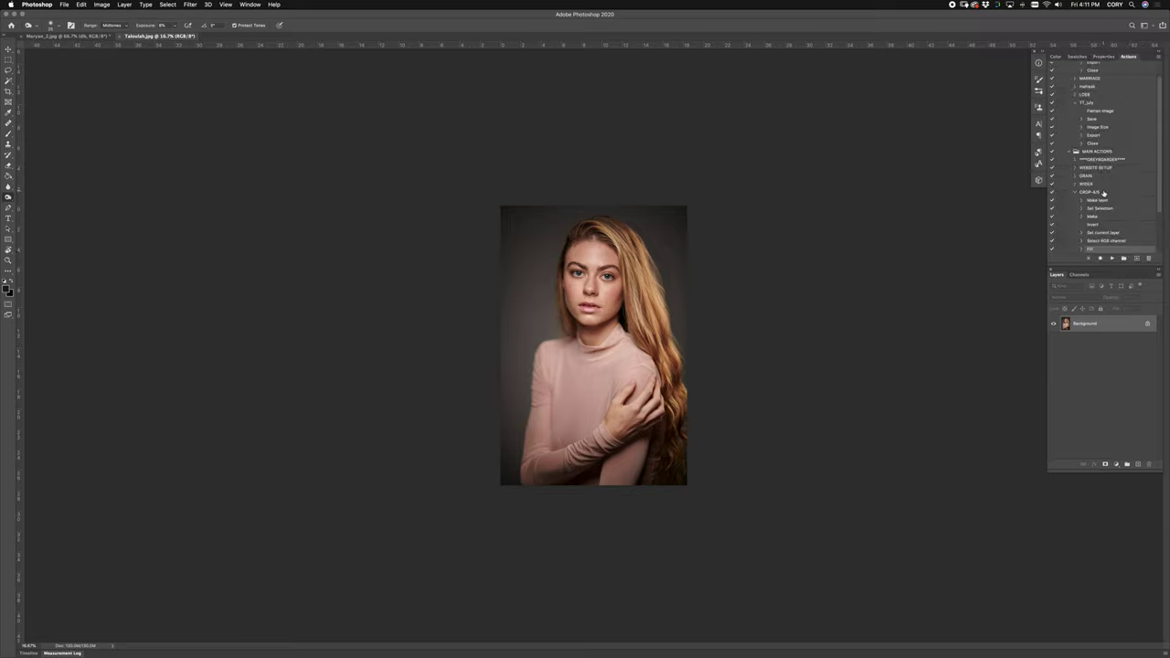
pyautogui.click(1104, 193)
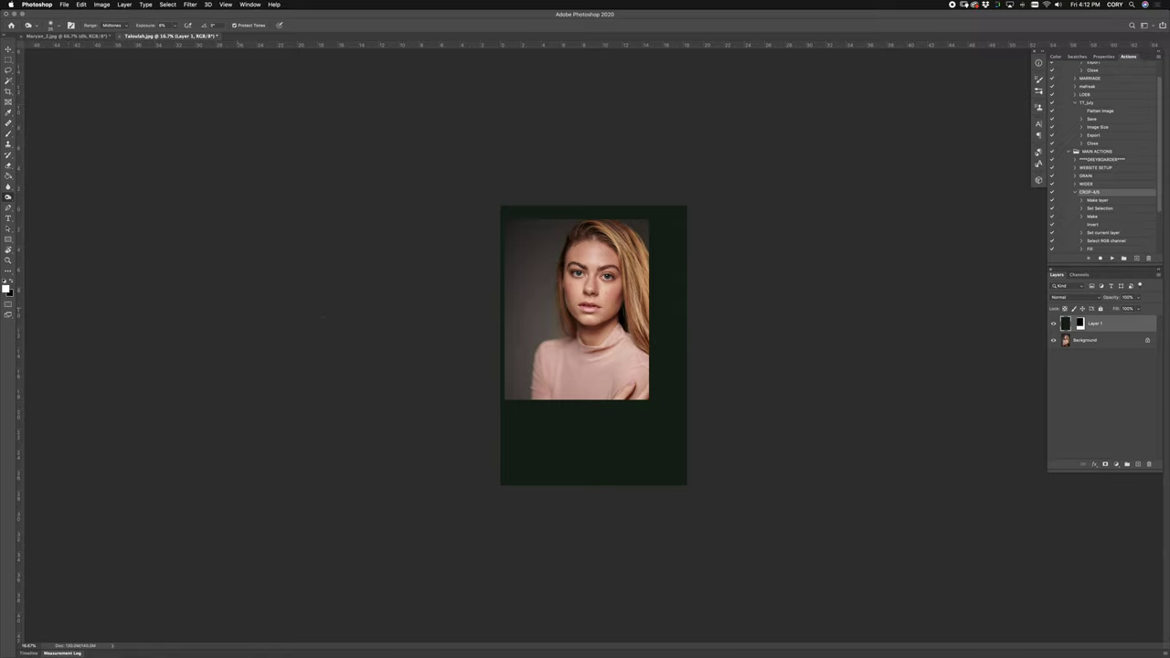
pyautogui.press('g')
pyautogui.hotkey('alt', 'BackSpace')
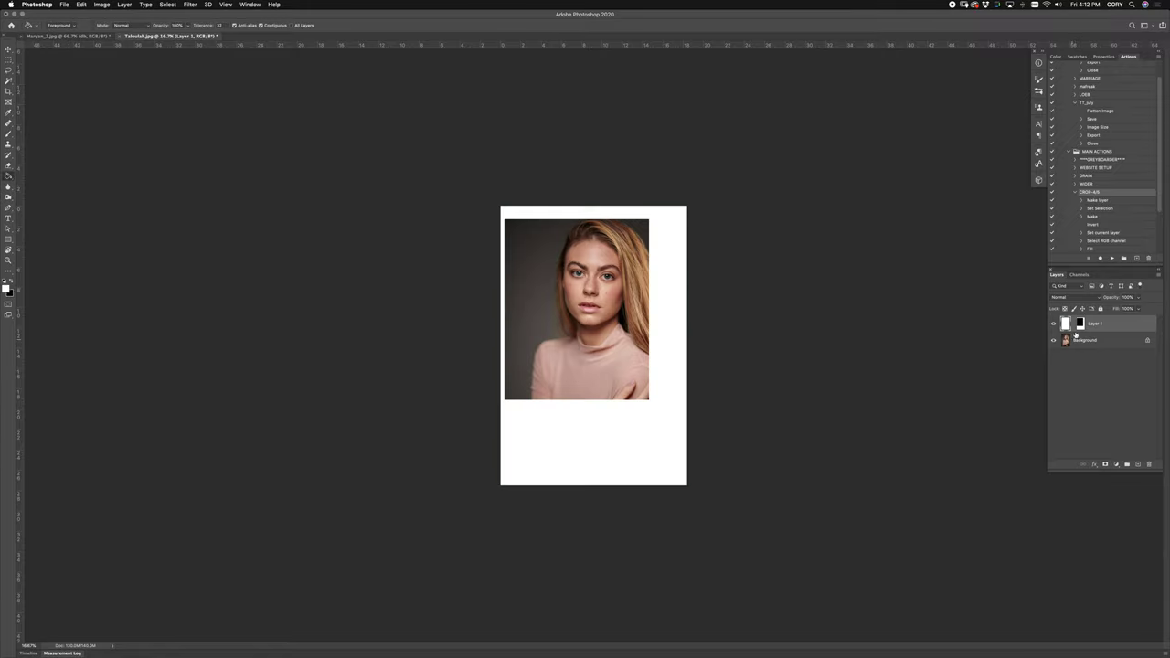
# Enlarge and reposition the border layer's mask opening to span nearly the full photo width and include the woman's hand.
pyautogui.press('super+t')
pyautogui.moveTo(648, 399)
pyautogui.mouseDown()
pyautogui.moveTo(665, 412)
pyautogui.moveTo(643, 382)
pyautogui.mouseUp()
pyautogui.moveTo(611, 346); pyautogui.dragTo(689, 416)
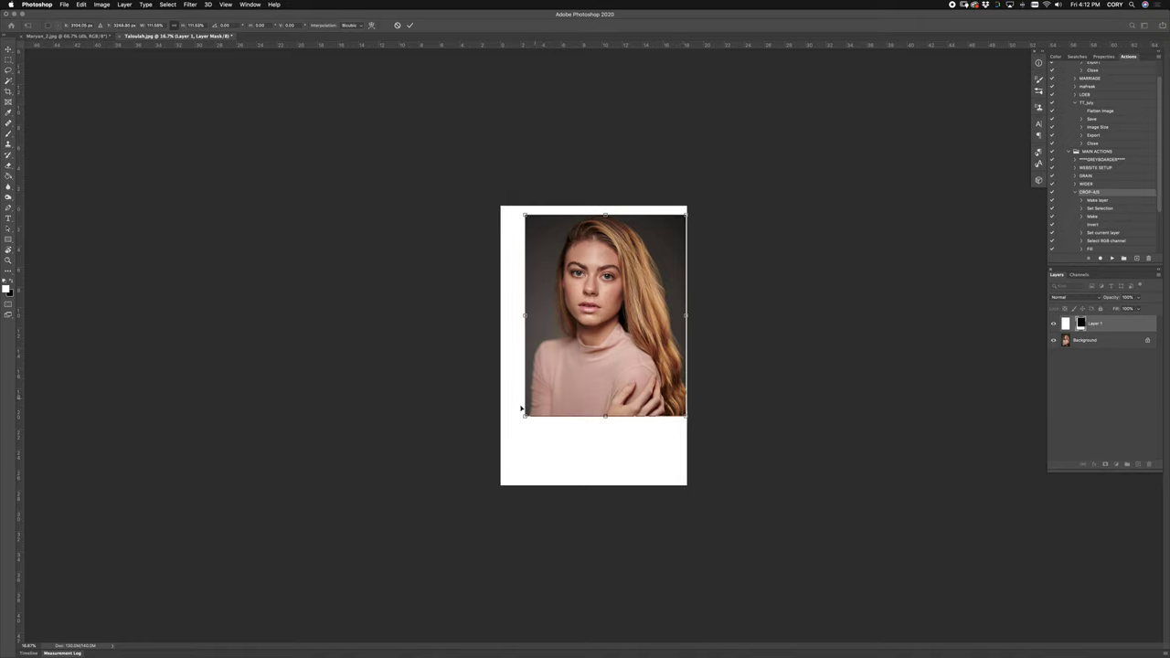
pyautogui.moveTo(525, 415); pyautogui.dragTo(504, 442)
pyautogui.moveTo(561, 399); pyautogui.dragTo(563, 396)
pyautogui.press('Return')
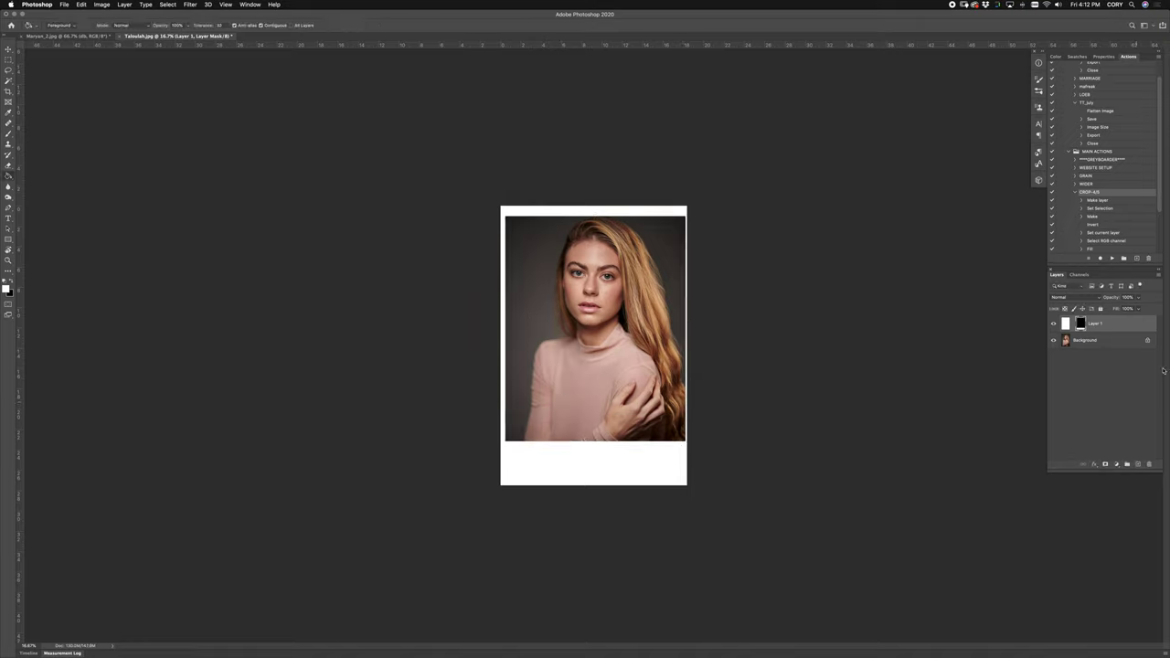
# Duplicate the Background layer beneath the border and rotate the copy about 2.5 degrees counterclockwise, shifting it slightly.
pyautogui.moveTo(1119, 341); pyautogui.dragTo(1137, 464)
pyautogui.hotkey('ctrl', 't')
pyautogui.moveTo(771, 185); pyautogui.dragTo(735, 180)
pyautogui.moveTo(648, 240); pyautogui.dragTo(644, 239)
pyautogui.moveTo(679, 195)
pyautogui.mouseDown()
pyautogui.moveTo(691, 180)
pyautogui.moveTo(678, 191)
pyautogui.mouseUp()
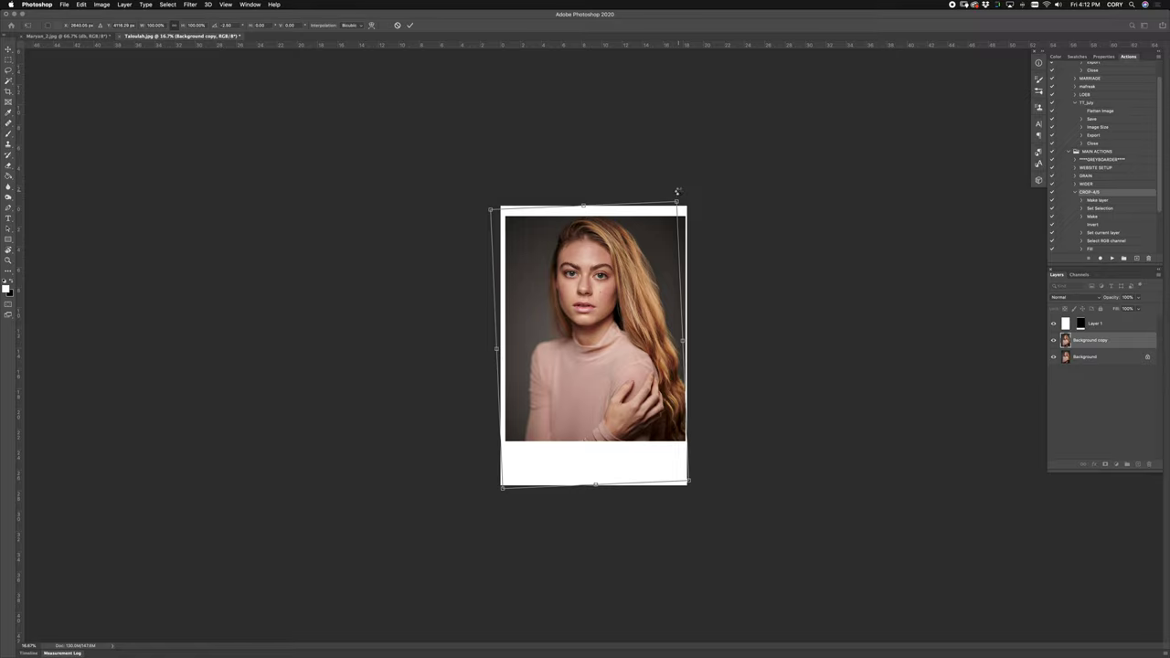
pyautogui.press('Return')
pyautogui.press('g')
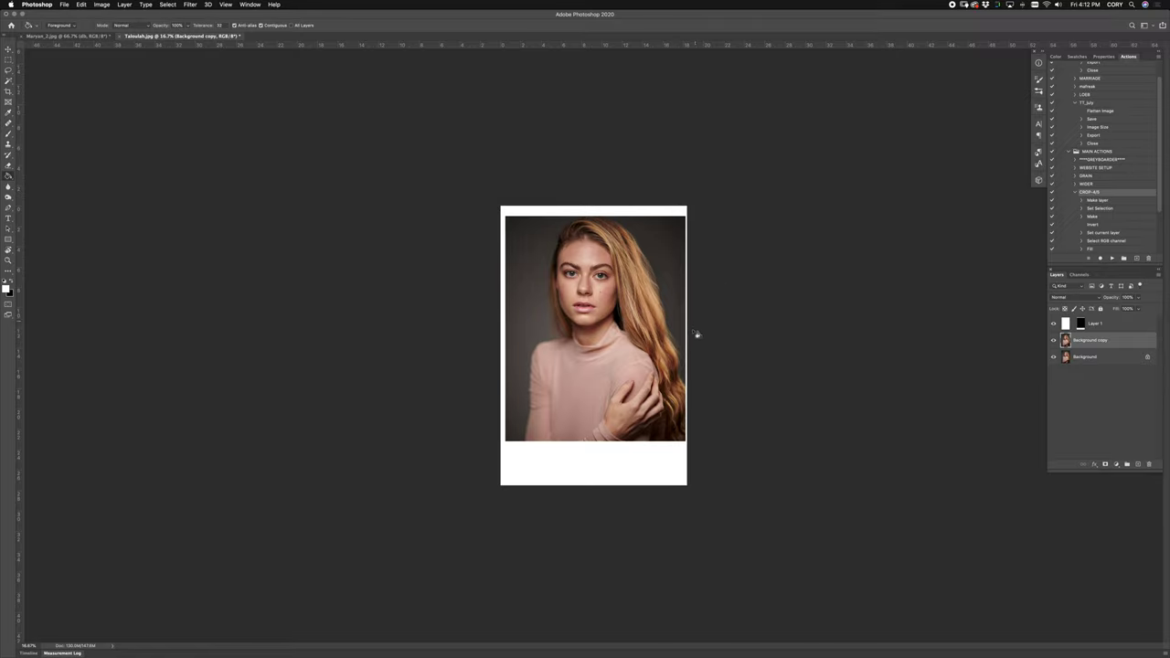
# Stretch the rotated copy's right edge outward with Liquify to cover the empty strip beside the hair.
pyautogui.press('shift+super+x')
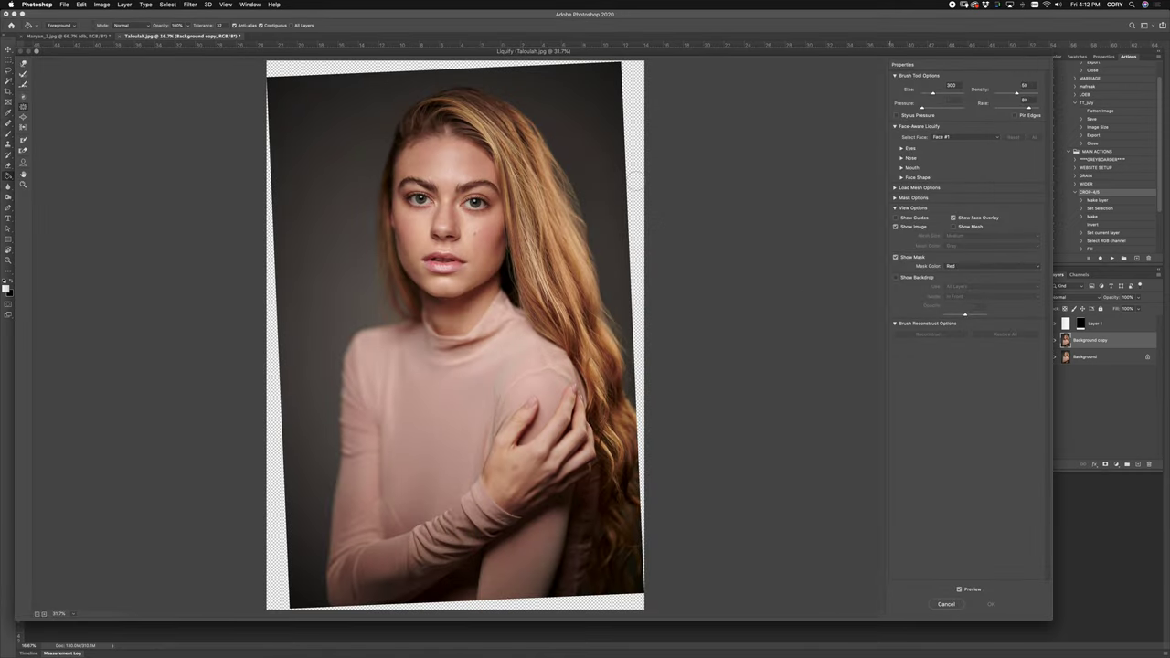
pyautogui.moveTo(618, 146)
pyautogui.mouseDown()
pyautogui.moveTo(646, 189)
pyautogui.moveTo(647, 243)
pyautogui.moveTo(703, 338)
pyautogui.moveTo(722, 347)
pyautogui.mouseUp()
pyautogui.press('Return')
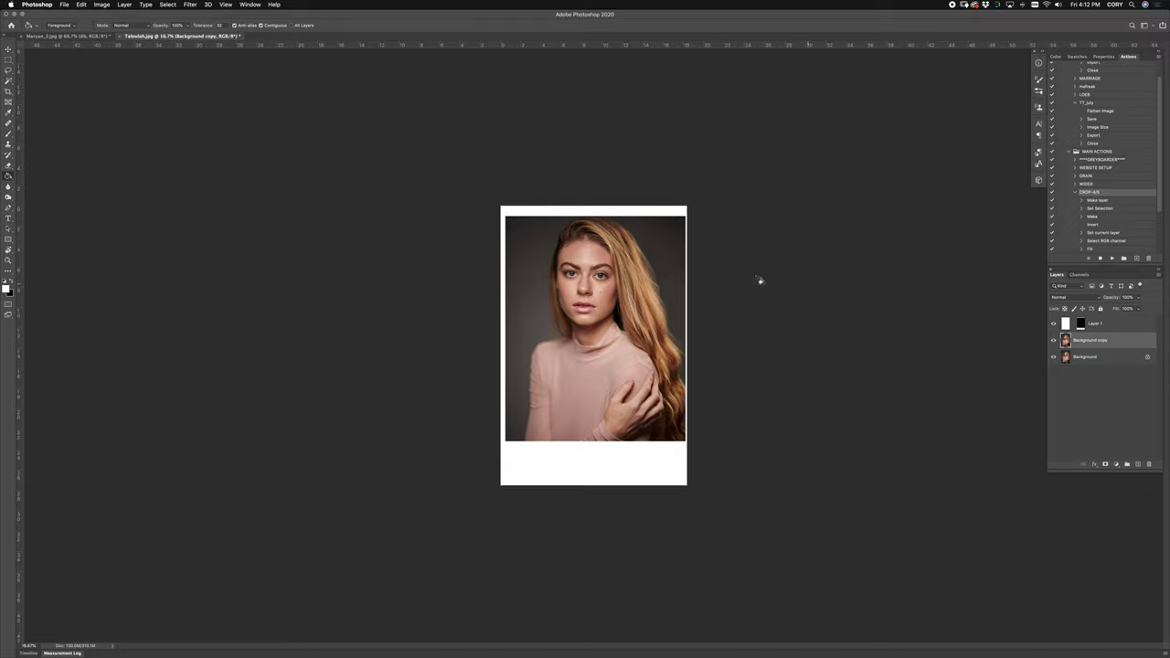
# Compare the original photo with the cropped, rotated version, and examine the new composition around the face.
pyautogui.keyDown('alt'); pyautogui.click(1053, 357); pyautogui.keyUp('alt')
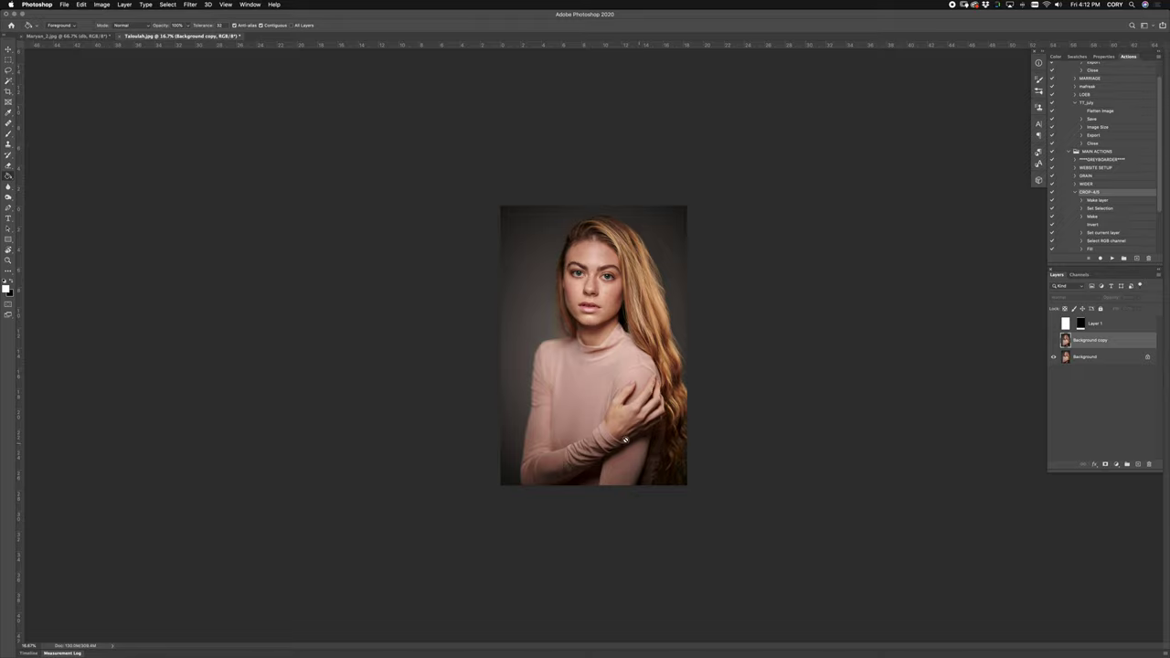
pyautogui.keyDown('alt'); pyautogui.click(1053, 357); pyautogui.keyUp('alt')
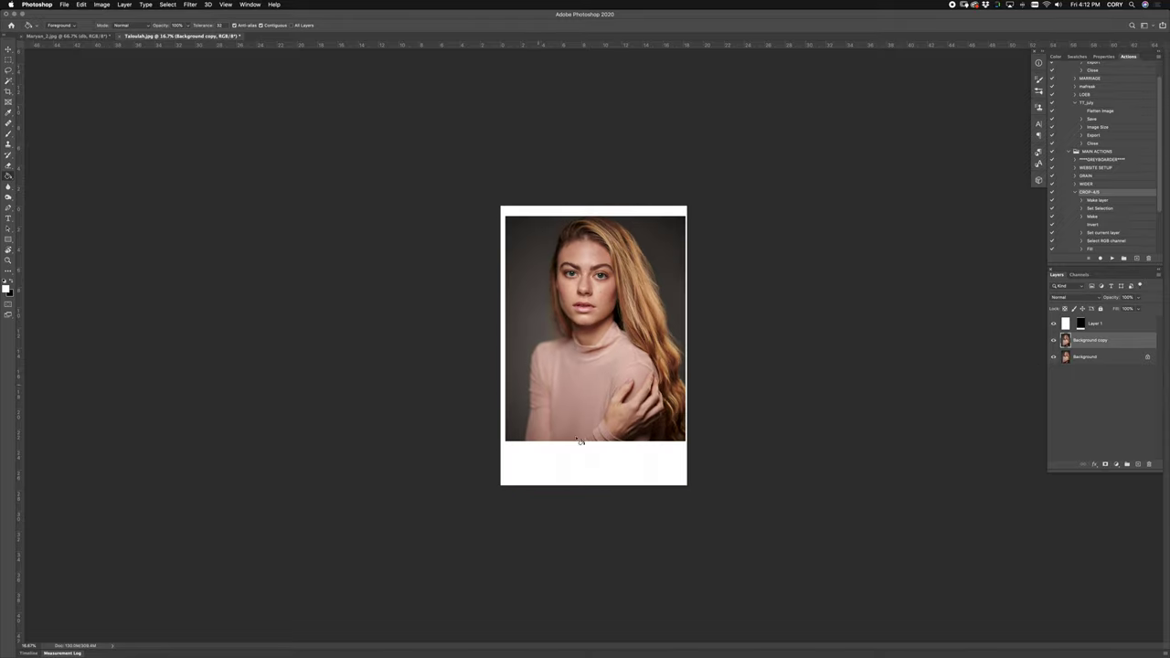
pyautogui.press('super+equal')
pyautogui.press('super+equal')
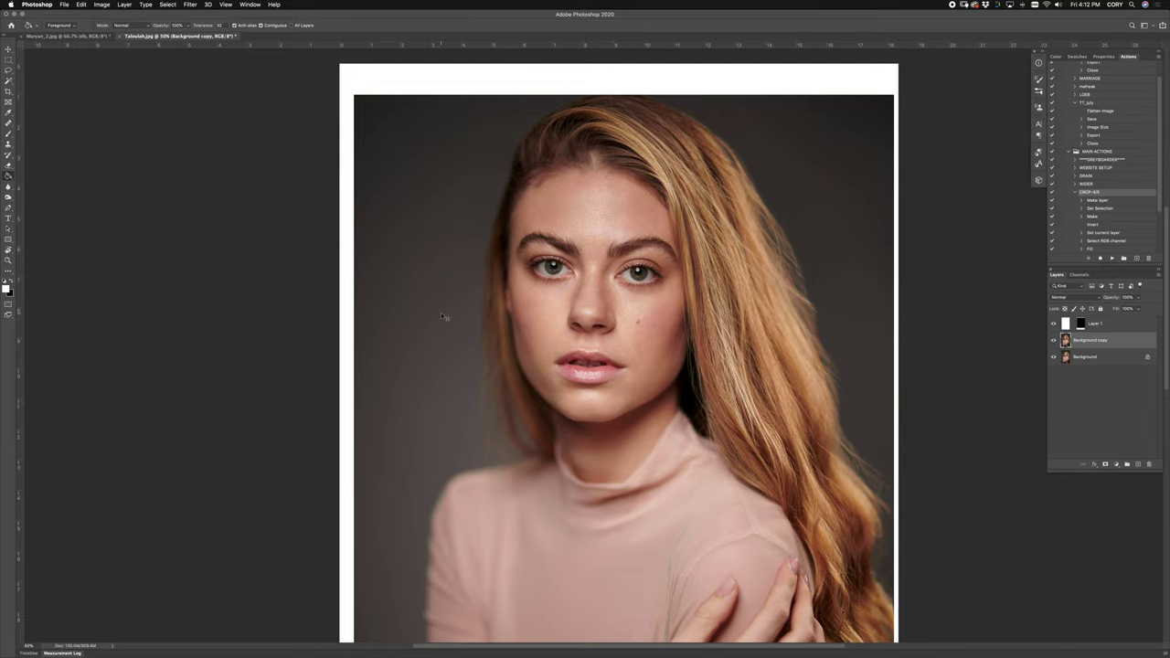
pyautogui.press('super+minus')
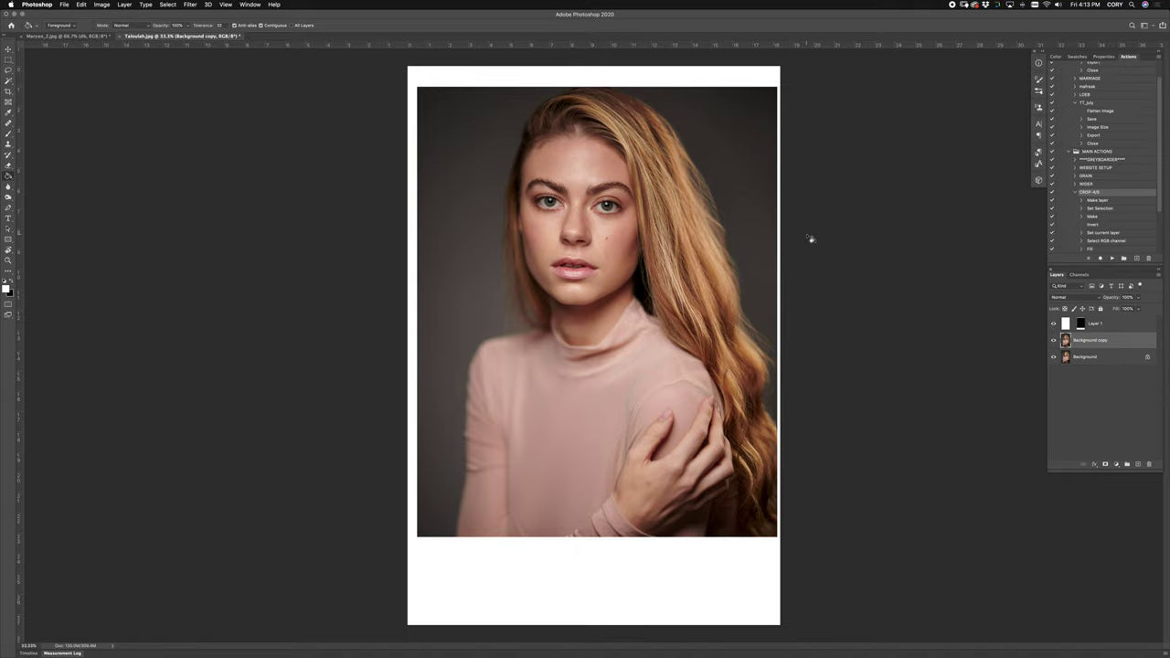
pyautogui.press('super+minus')
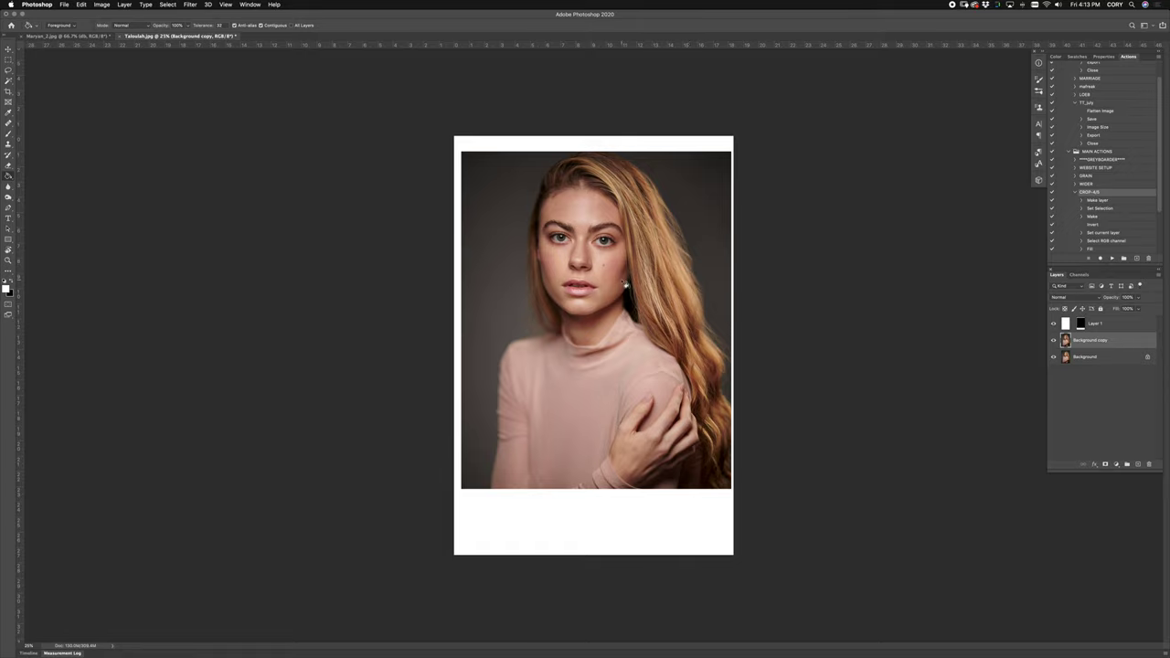
# Close the pink turtleneck portrait and the black dress portrait.
pyautogui.click(124, 37)
pyautogui.click(561, 205)
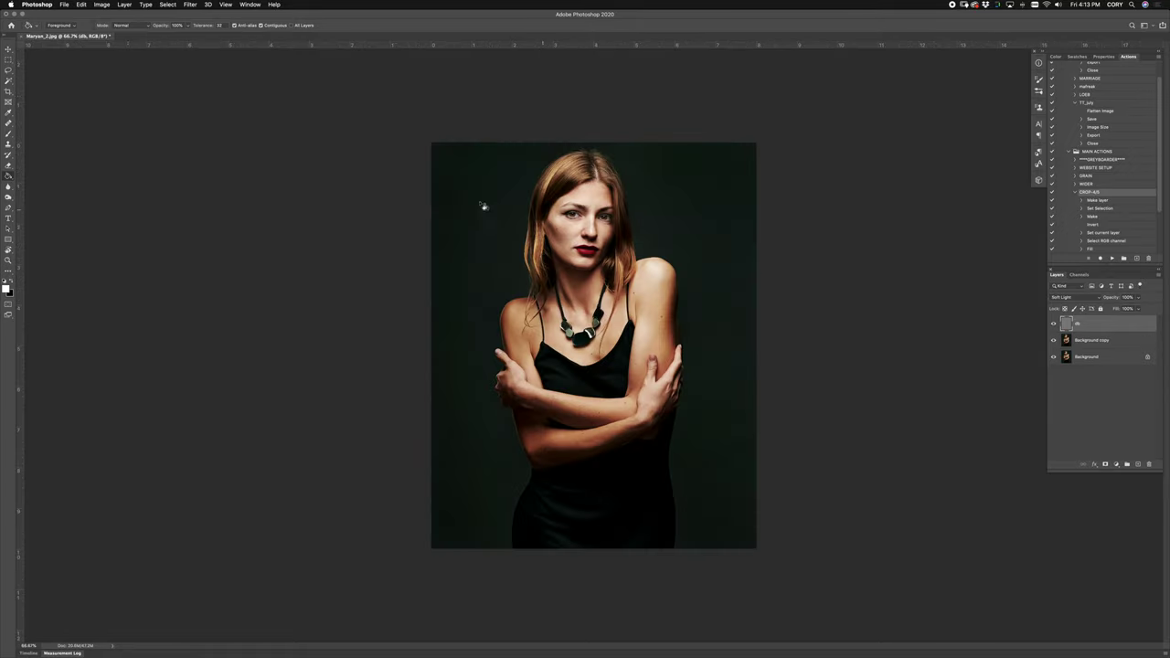
pyautogui.click(21, 37)
# Switch to Mail and look through the next subscriber's black-and-white boat photos.
pyautogui.press('super+Tab')
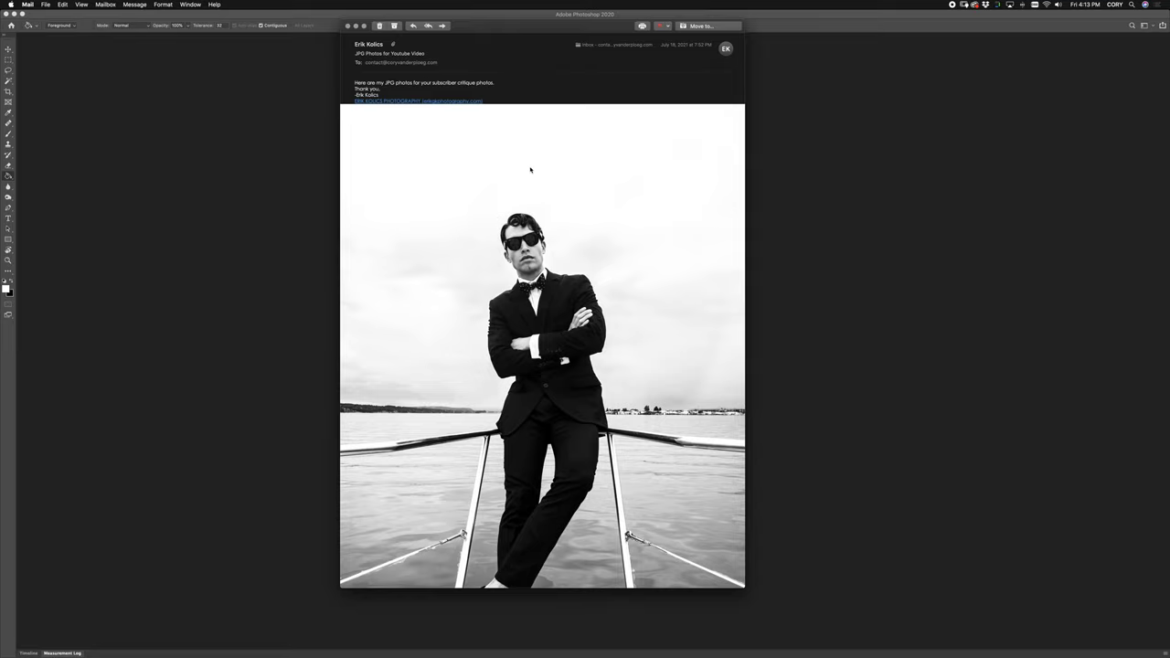
pyautogui.scroll(-20, 530, 169)
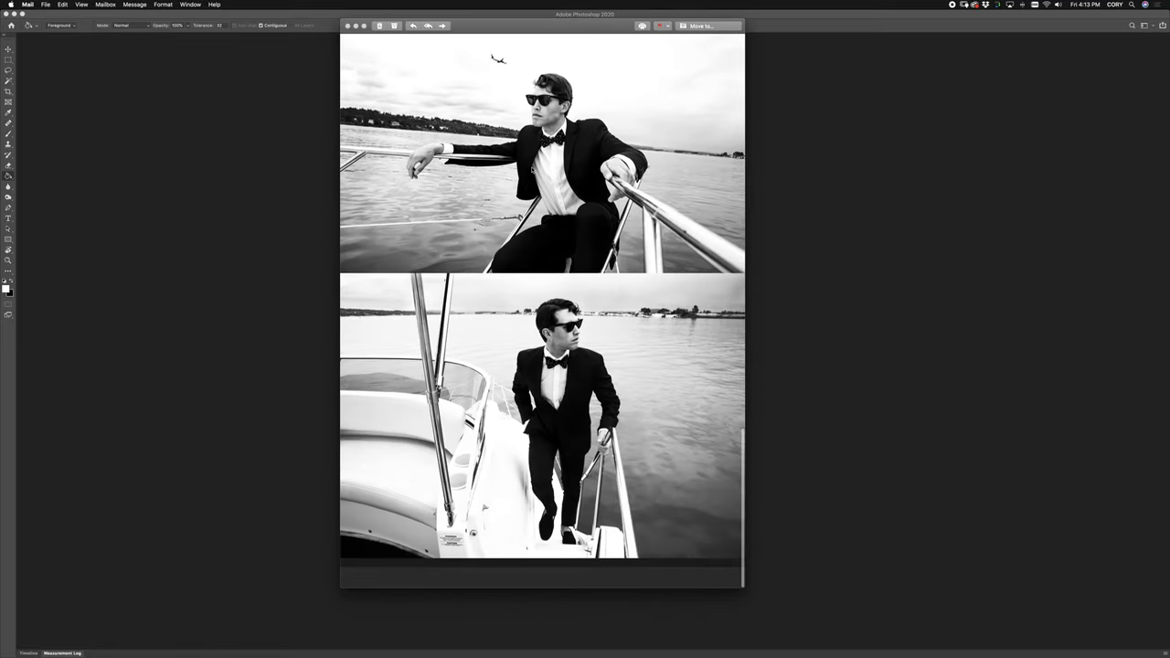
pyautogui.scroll(-5, 542, 310)
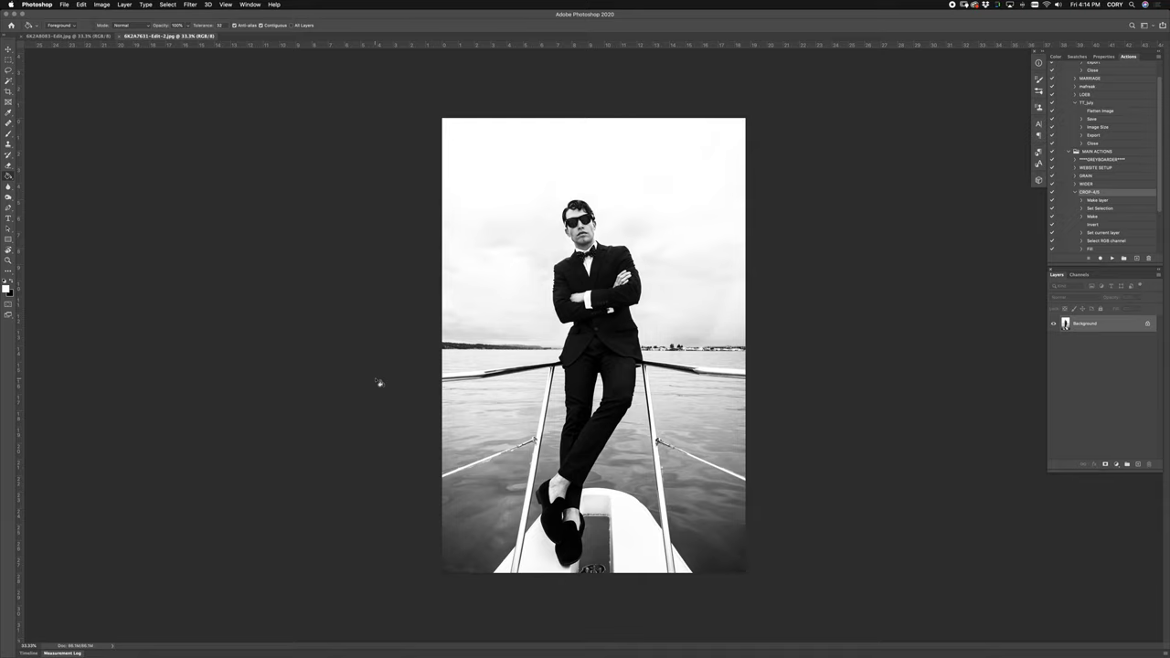
# On the close-up portrait, enlarge the 4:5 mask opening to include the whole cap, and compare with the uncropped photo.
pyautogui.hotkey('ctrl', 'Tab')
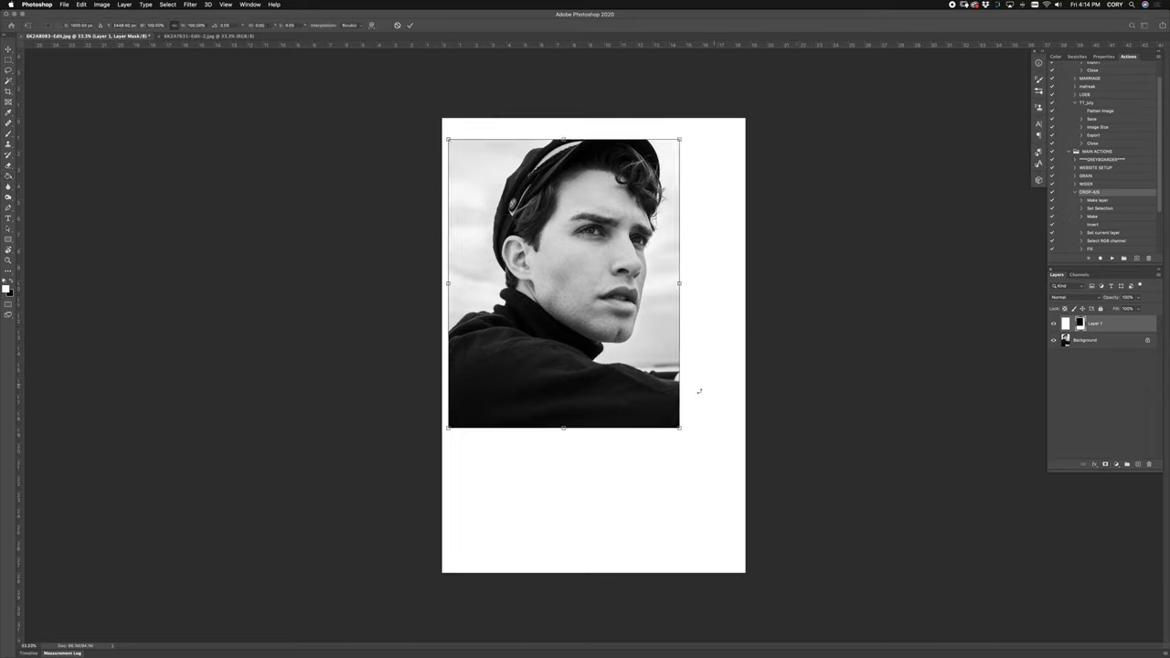
pyautogui.moveTo(680, 427); pyautogui.dragTo(754, 479)
pyautogui.moveTo(690, 405)
pyautogui.mouseDown()
pyautogui.moveTo(690, 377)
pyautogui.moveTo(688, 388)
pyautogui.mouseUp()
pyautogui.moveTo(731, 473); pyautogui.dragTo(712, 452)
pyautogui.moveTo(676, 416); pyautogui.dragTo(678, 418)
pyautogui.press('Return')
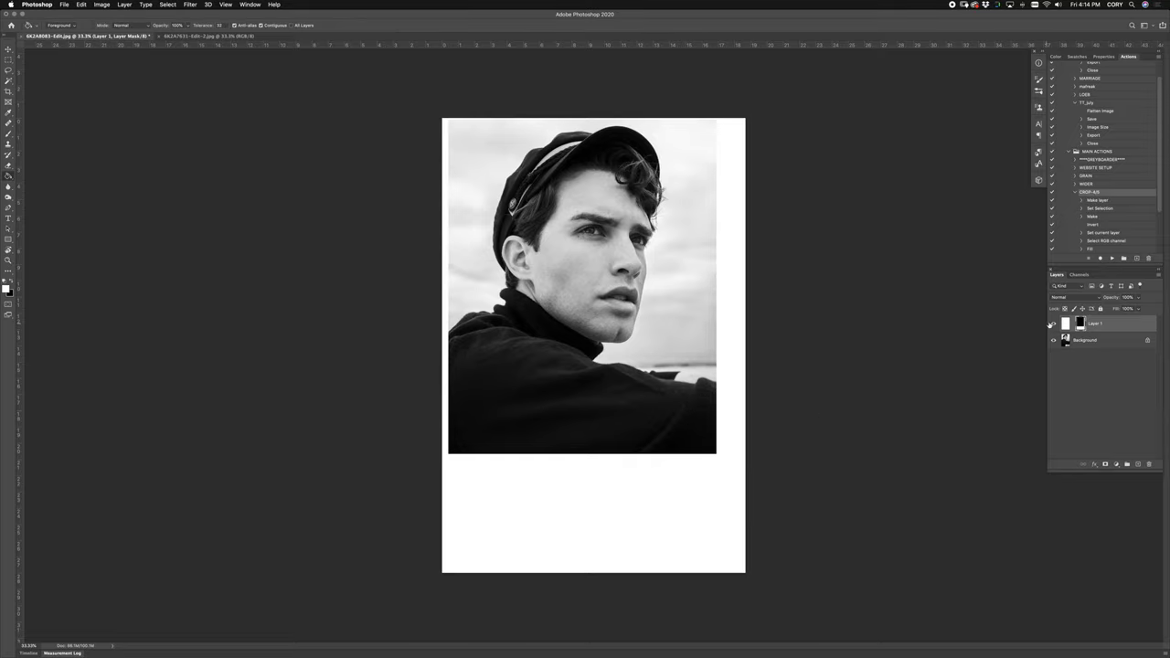
pyautogui.click(1053, 324)
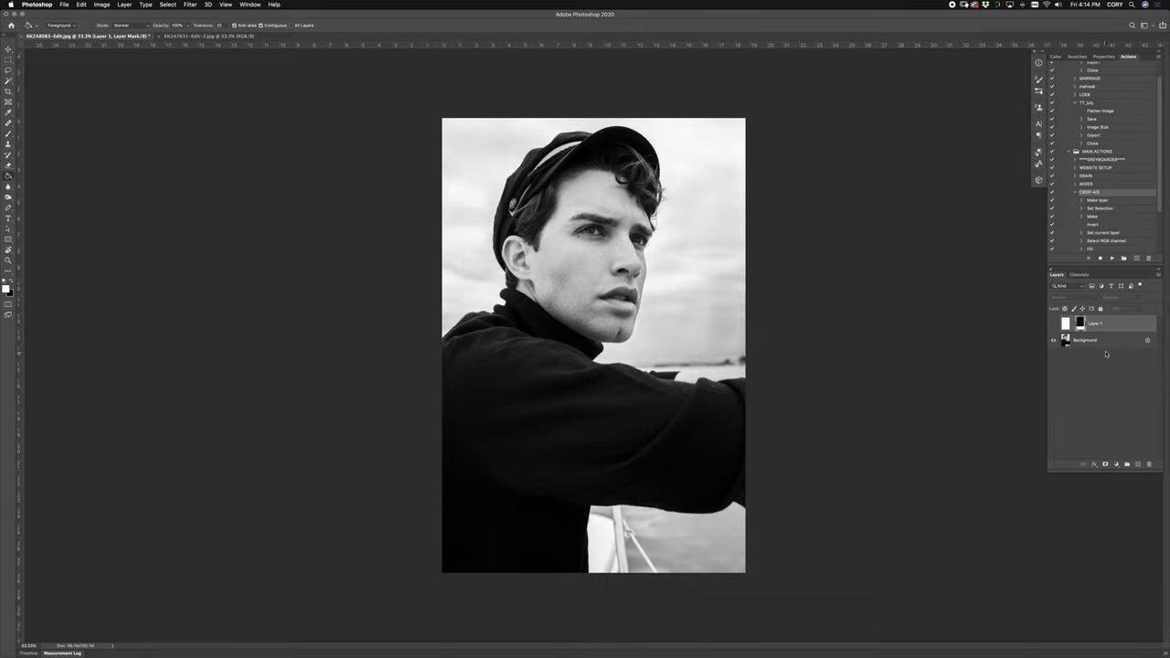
pyautogui.click(1052, 323)
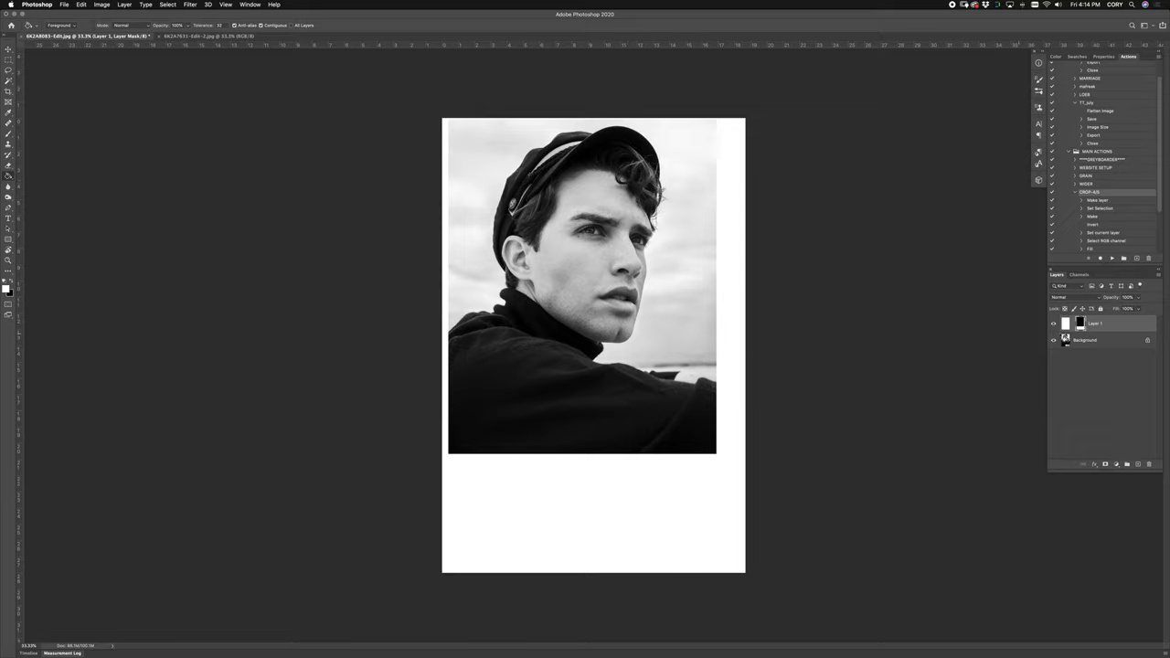
# Duplicate the background layer and use Liquify to push away the shoreline and boat details behind the man's arm.
pyautogui.moveTo(1063, 338); pyautogui.dragTo(1139, 464)
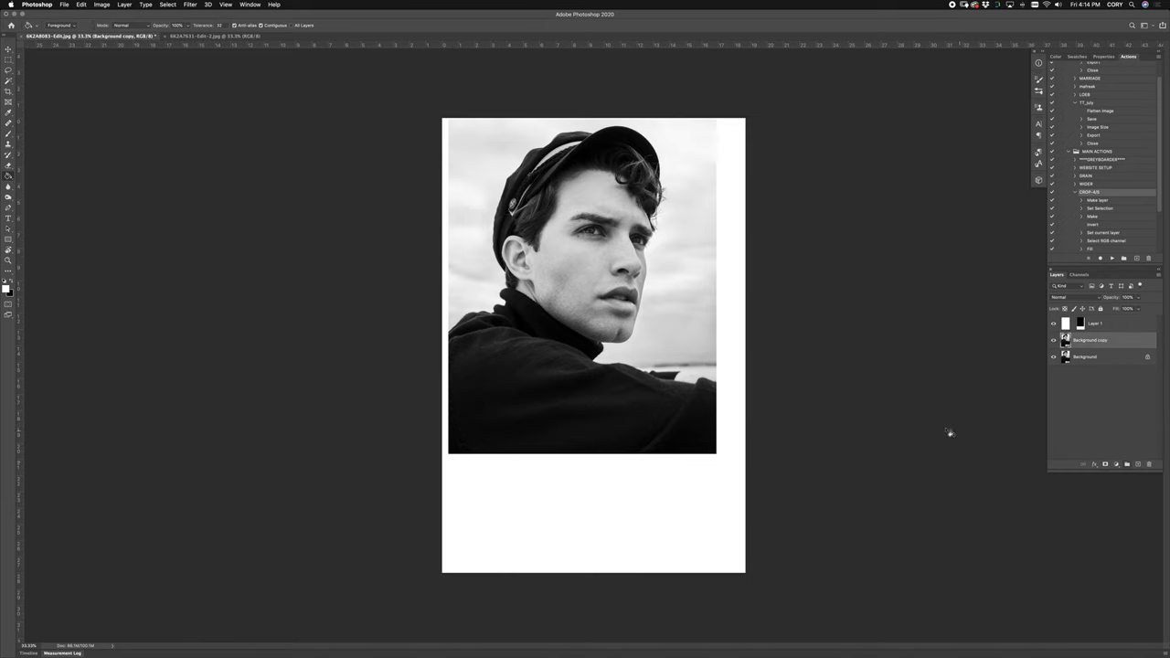
pyautogui.press('super+shift+x')
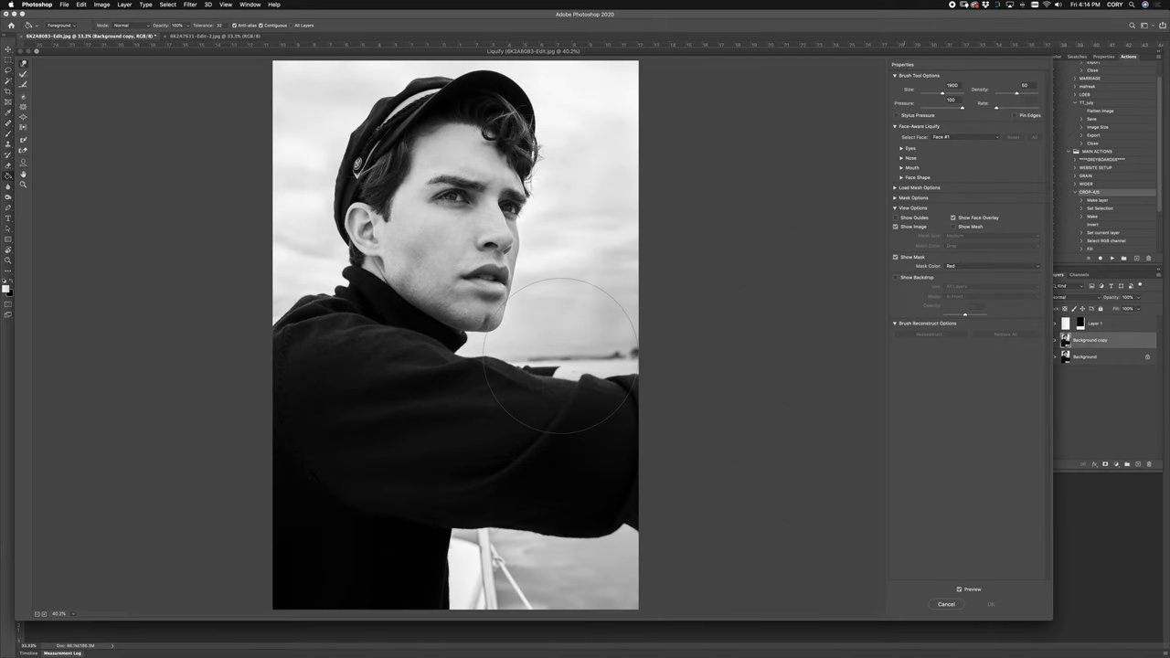
pyautogui.moveTo(513, 373); pyautogui.dragTo(685, 357)
pyautogui.press('Return')
# Add a layer mask to the duplicate, invert it to black, and switch to the Brush tool.
pyautogui.click(1105, 464)
pyautogui.press('super+i')
pyautogui.press('b')
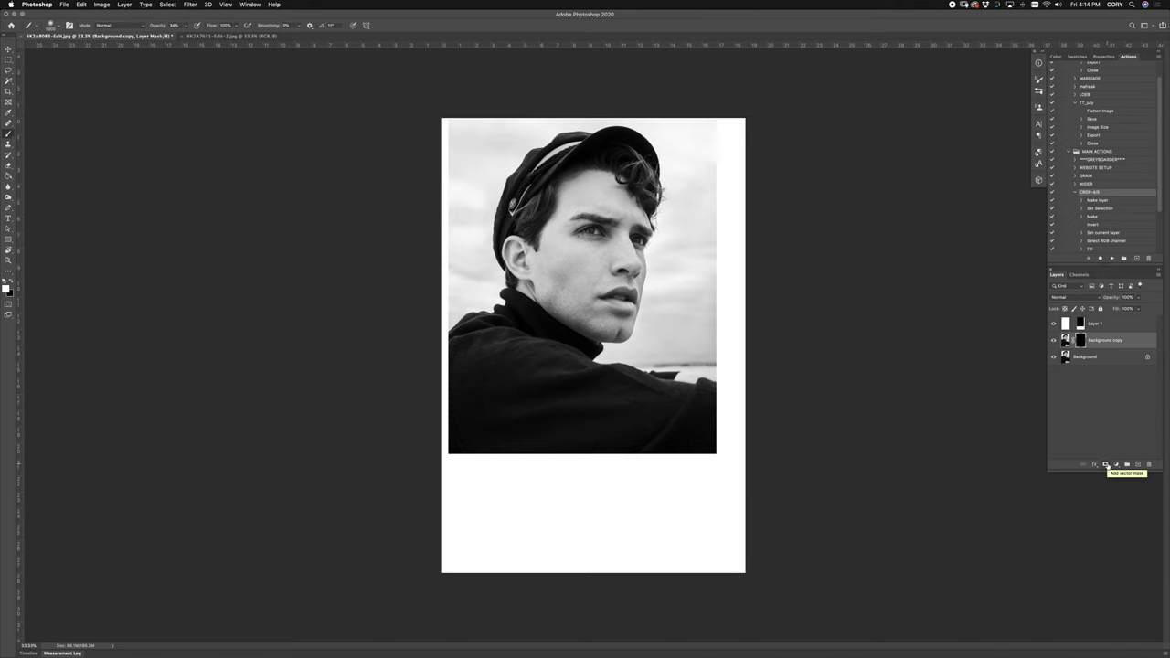
# Paint white at 100% opacity on the duplicate's mask to cover the shoreline and boat behind the shoulder with clean sky.
pyautogui.press('super+equal')
pyautogui.press('[')
pyautogui.press('[')
pyautogui.press('[')
pyautogui.press('[')
pyautogui.press('[')
pyautogui.press('[')
pyautogui.press('[')
pyautogui.press('[')
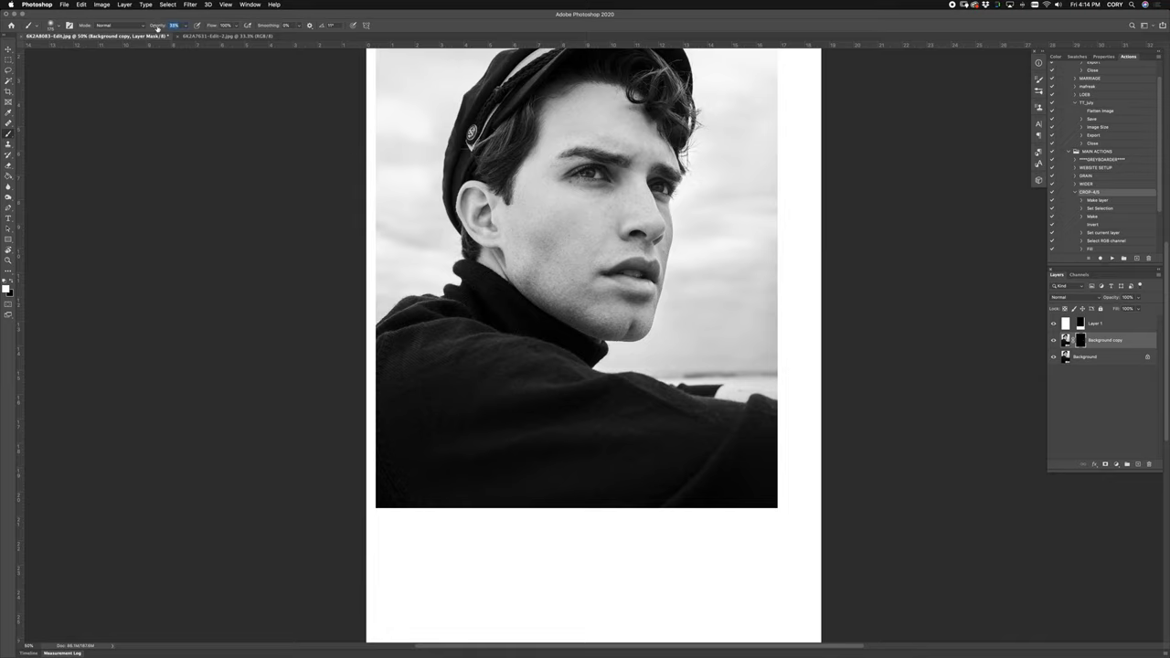
pyautogui.moveTo(761, 357)
pyautogui.mouseDown()
pyautogui.moveTo(766, 384)
pyautogui.moveTo(720, 390)
pyautogui.moveTo(733, 391)
pyautogui.moveTo(655, 371)
pyautogui.moveTo(705, 376)
pyautogui.mouseUp()
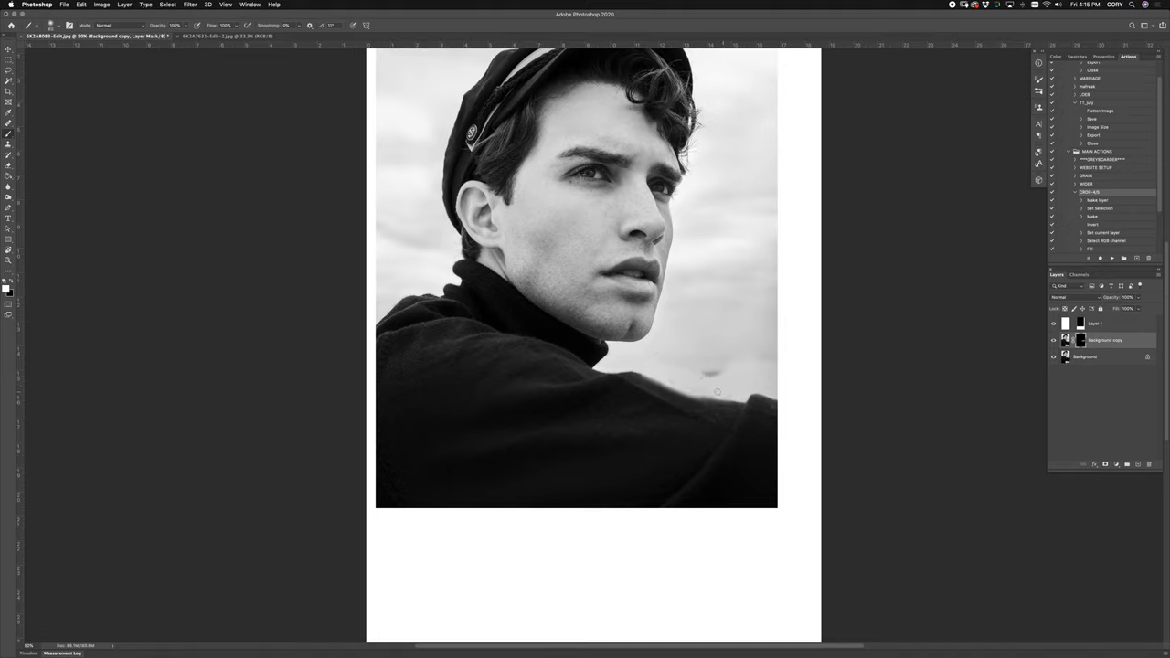
pyautogui.moveTo(676, 370); pyautogui.dragTo(733, 371)
pyautogui.press(']')
pyautogui.press(']')
pyautogui.press(']')
pyautogui.press(']')
pyautogui.press(']')
pyautogui.press(']')
pyautogui.press(']')
pyautogui.press(']')
pyautogui.press('super+minus')
pyautogui.press('super+minus')
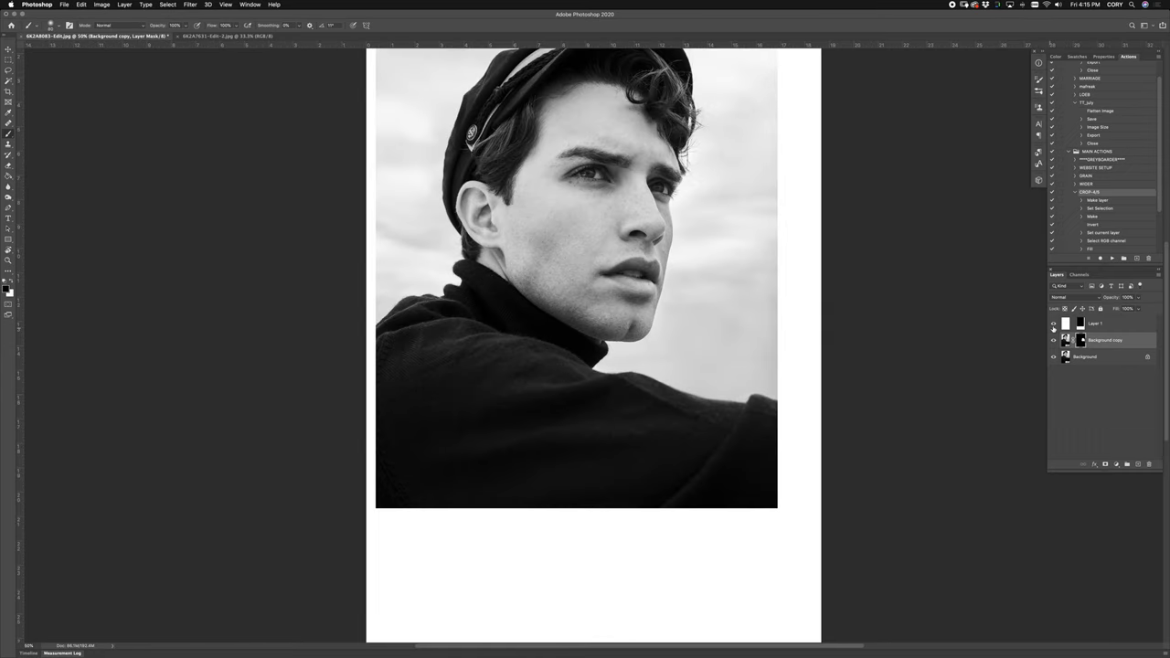
# Stamp the visible image onto a new layer with the white crop frame hidden, and show the frame again.
pyautogui.click(1053, 324)
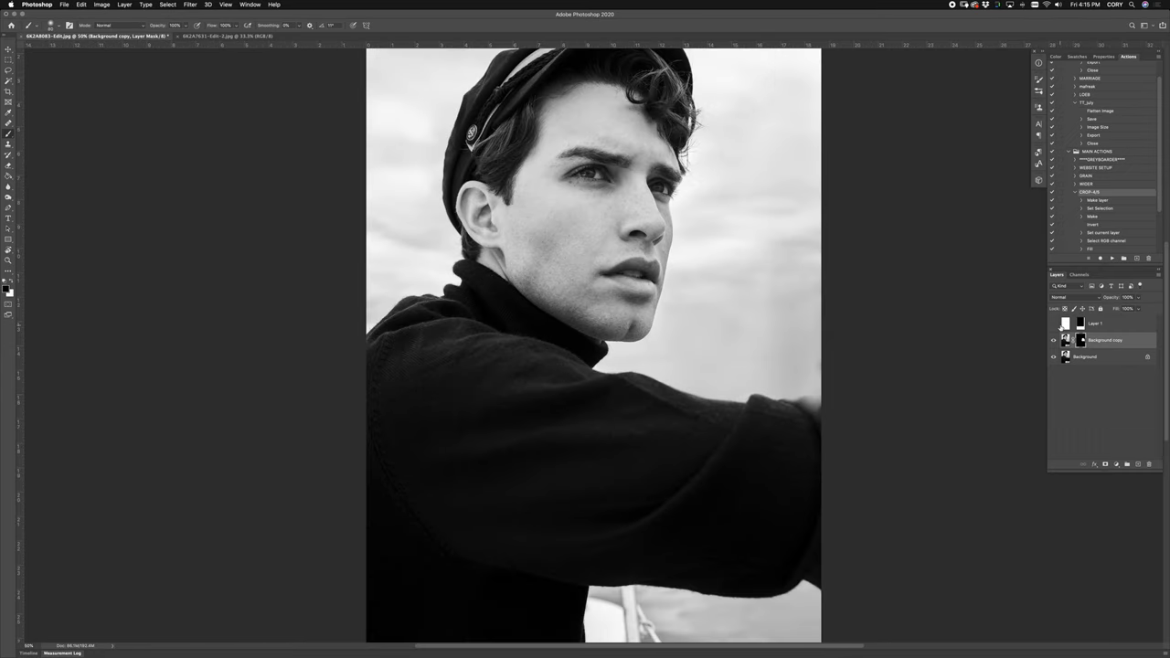
pyautogui.press('alt+shift+super+e')
pyautogui.click(1053, 324)
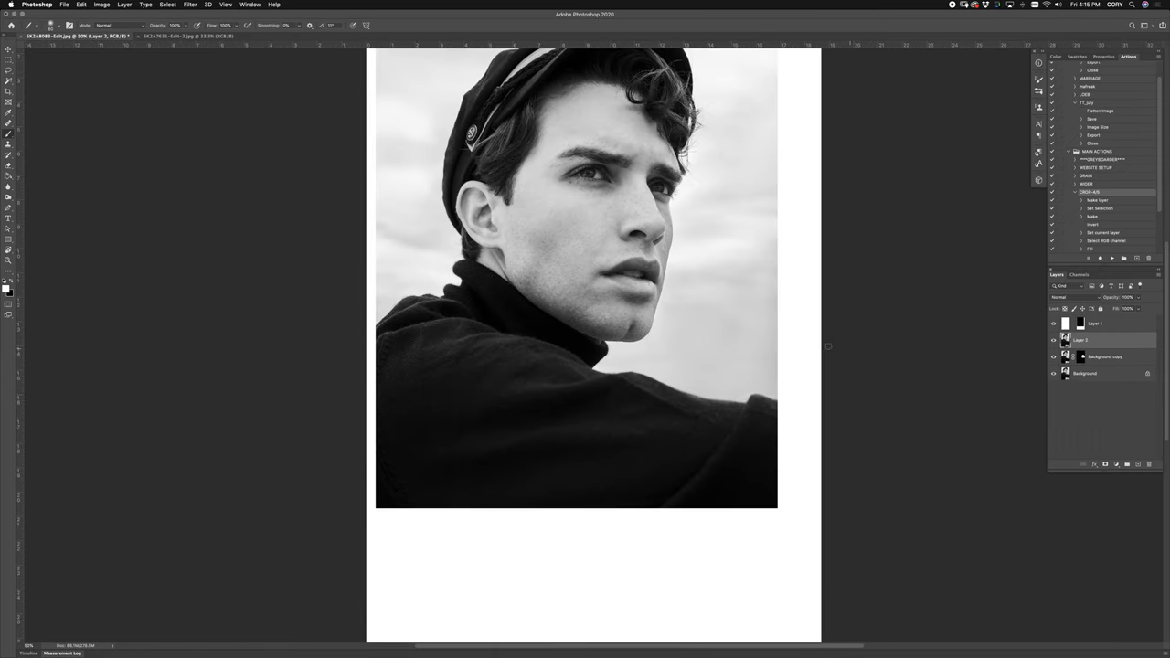
# Liquify the stamped layer with a small brush to smooth the turtleneck collar's fold at the back of the neck.
pyautogui.press('shift+super+x')
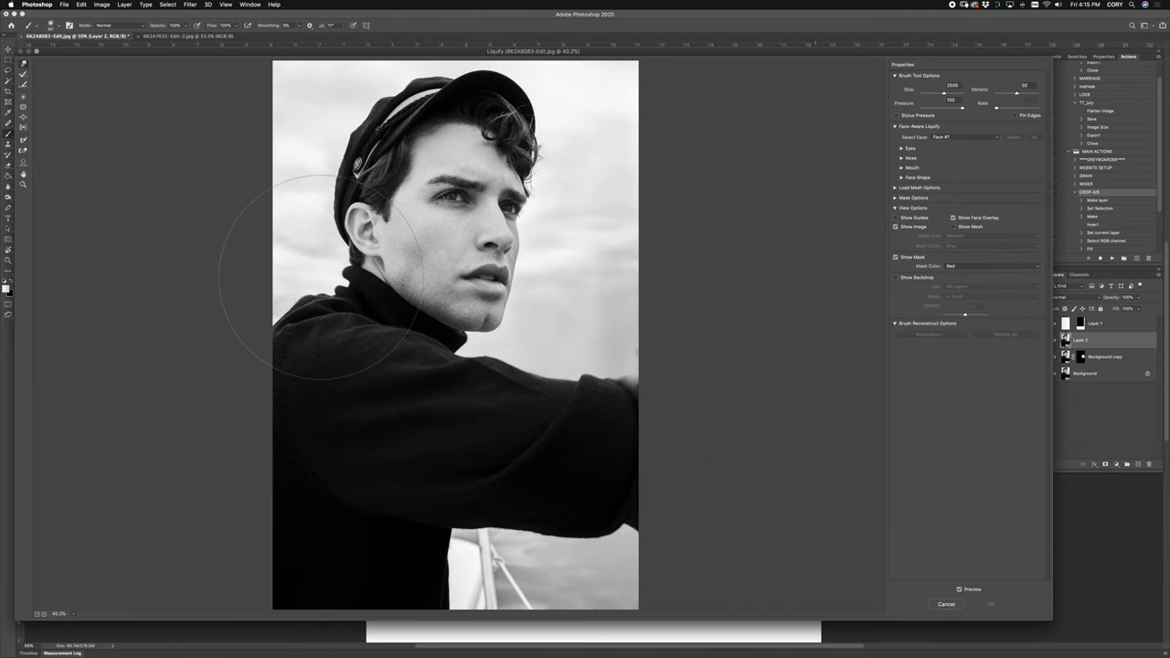
pyautogui.press('[')
pyautogui.press('[')
pyautogui.press('[')
pyautogui.press('[')
pyautogui.press('[')
pyautogui.press('[')
pyautogui.press('[')
pyautogui.press('[')
pyautogui.press('[')
pyautogui.press('[')
pyautogui.press('[')
pyautogui.moveTo(338, 273); pyautogui.dragTo(329, 265)
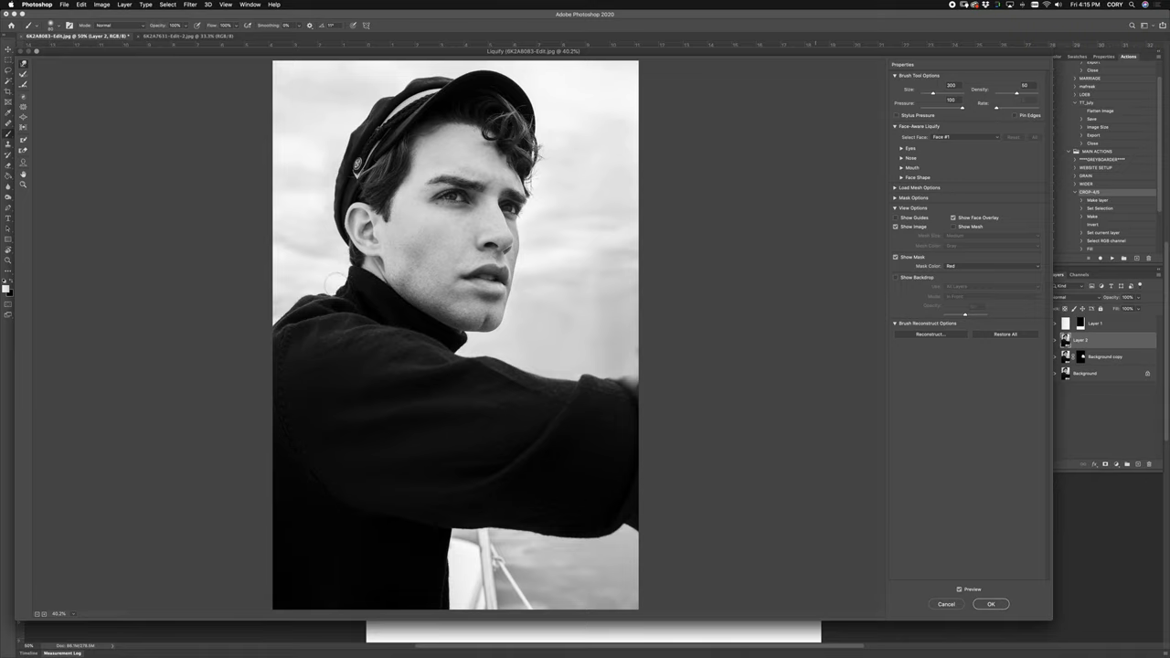
pyautogui.press('[')
# Enlarge the Liquify brush to about 1300, flatten the bumps along the sweater's shoulder and arm, and apply the changes.
pyautogui.press(']')
pyautogui.press(']')
pyautogui.press(']')
pyautogui.press(']')
pyautogui.press(']')
pyautogui.press(']')
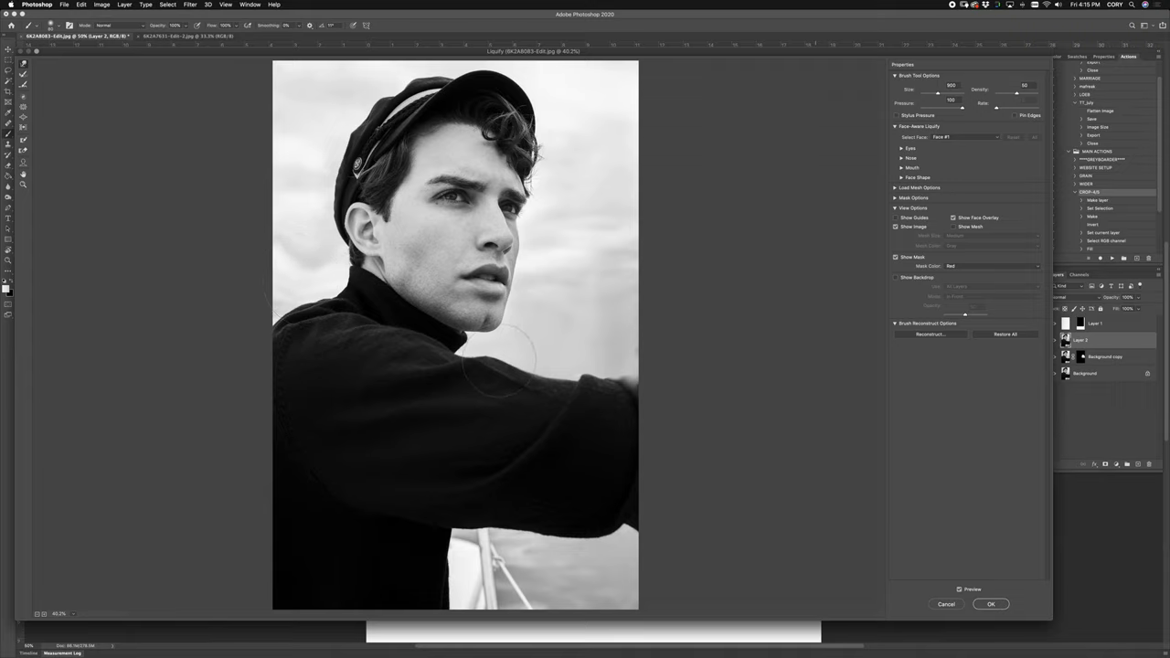
pyautogui.press(']')
pyautogui.press(']')
pyautogui.press(']')
pyautogui.press(']')
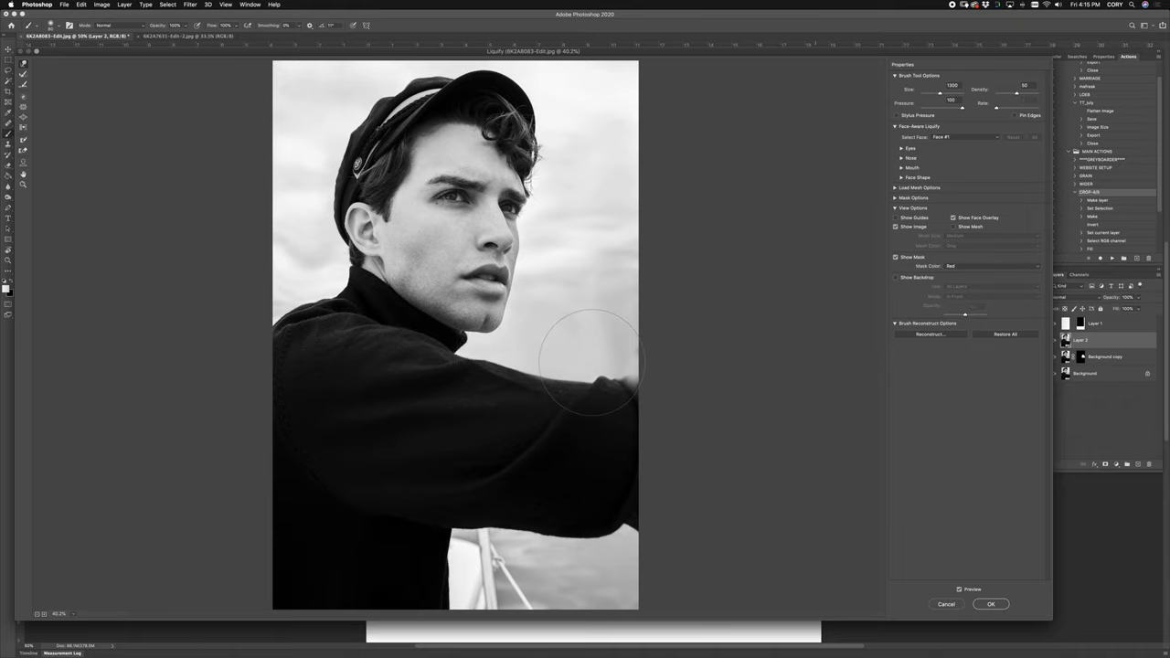
pyautogui.press('Return')
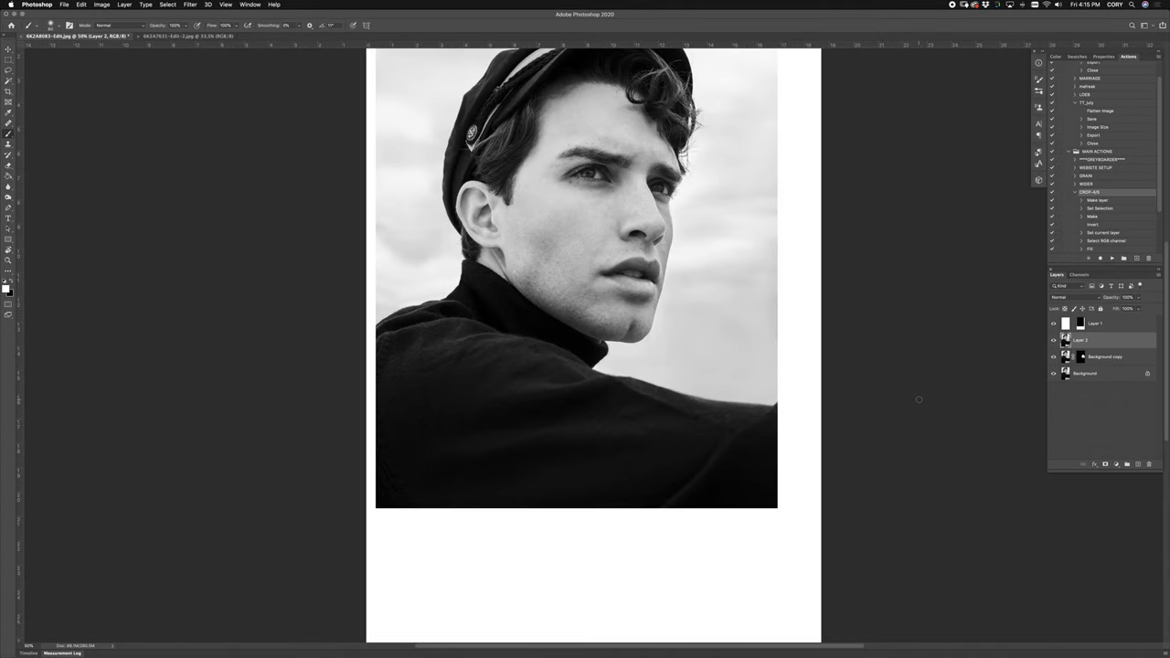
# Use Liquify again to smooth the sweater's forearm edge where it meets the crop frame.
pyautogui.press('super+shift+x')
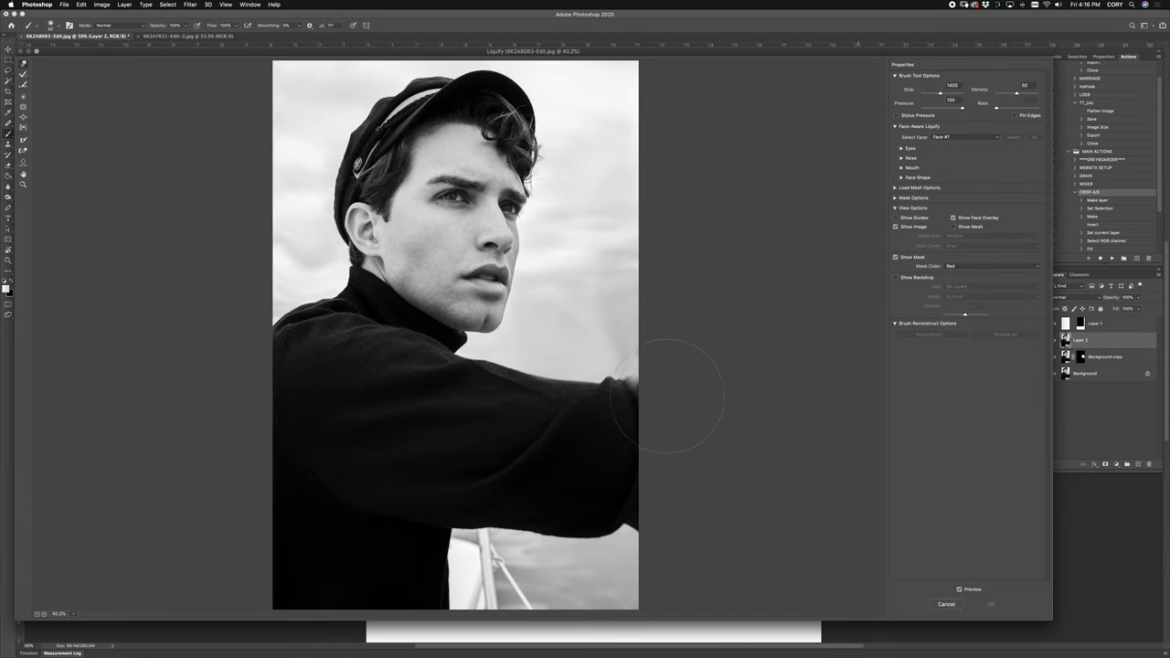
pyautogui.moveTo(611, 388); pyautogui.dragTo(637, 392)
pyautogui.press('Return')
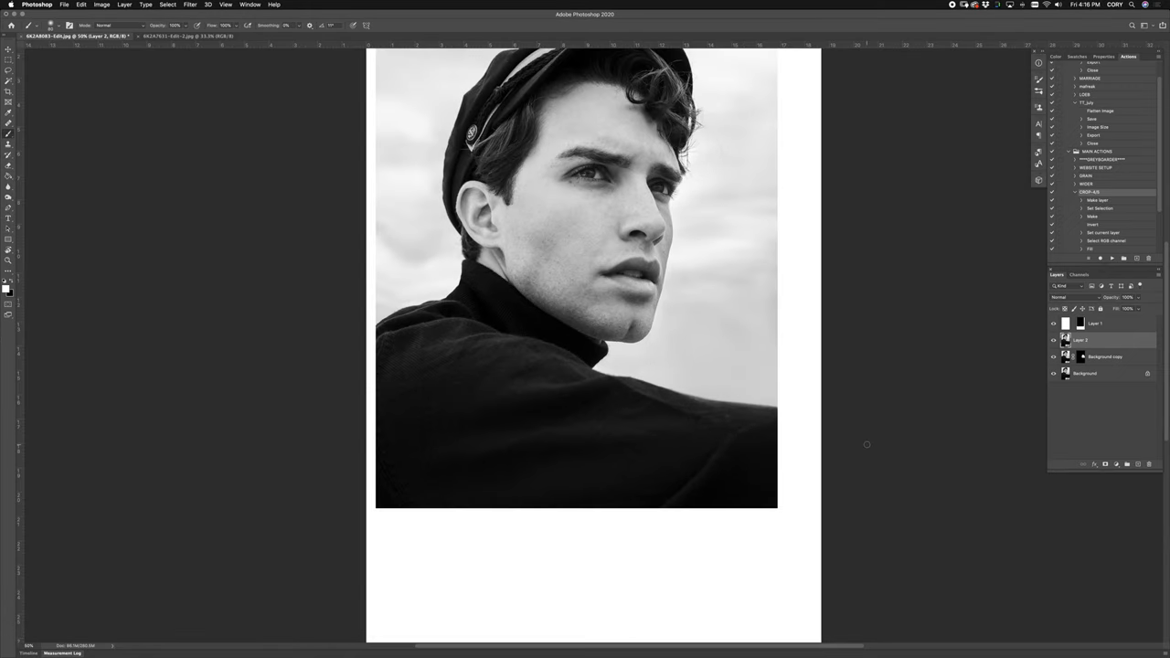
# Add a Brightness/Contrast adjustment with contrast 100 and slightly reduced brightness, and invert its mask to black.
pyautogui.press('super+minus')
pyautogui.press('super+minus')
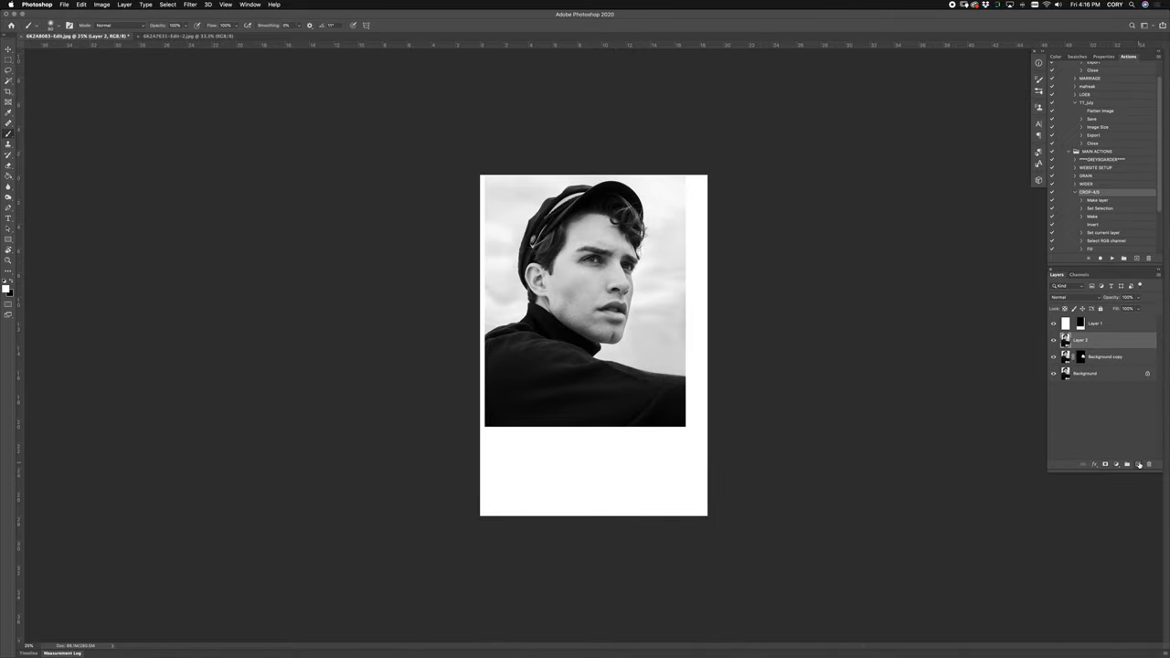
pyautogui.click(1117, 464)
pyautogui.click(1123, 499)
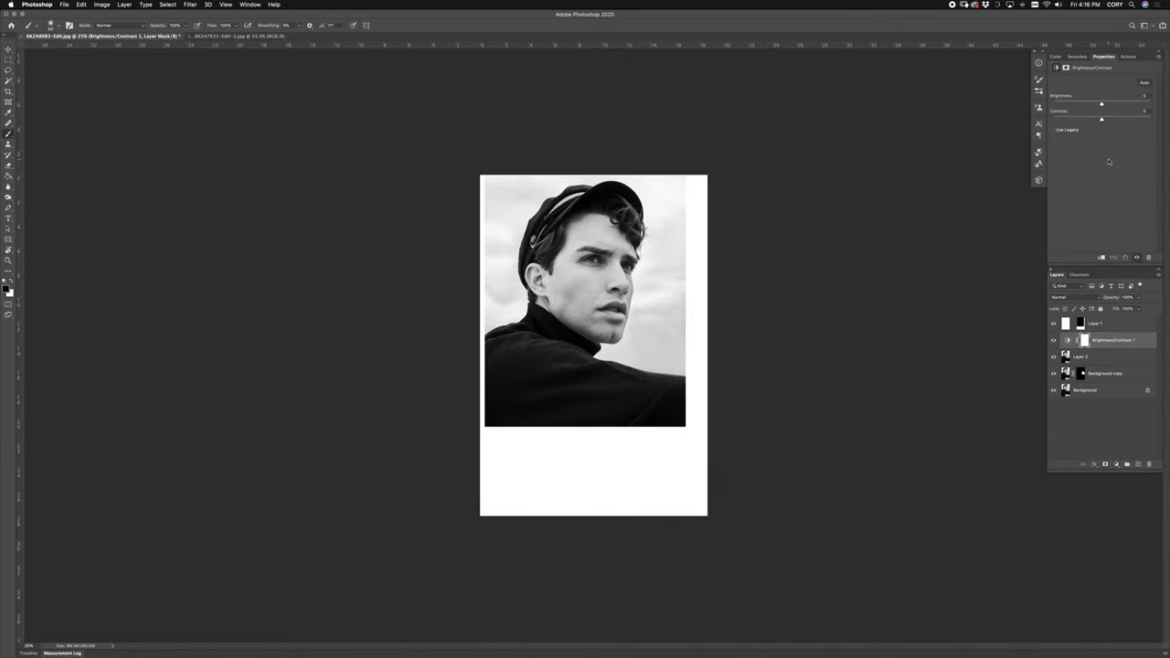
pyautogui.click(1147, 119)
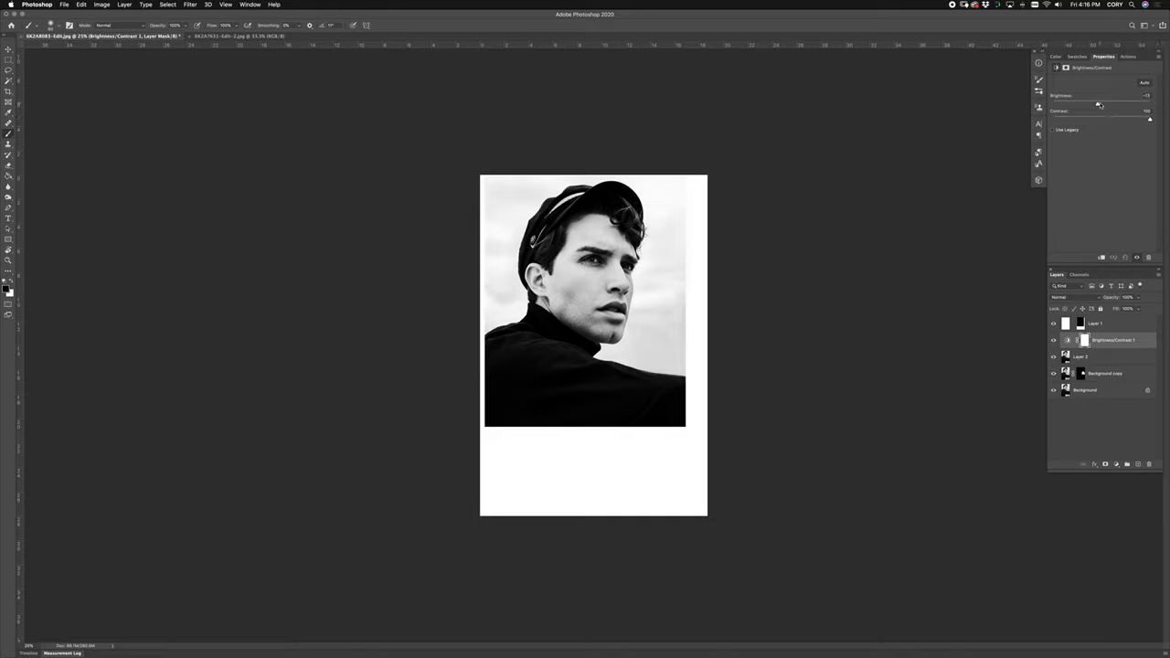
pyautogui.press('x')
pyautogui.press('super+i')
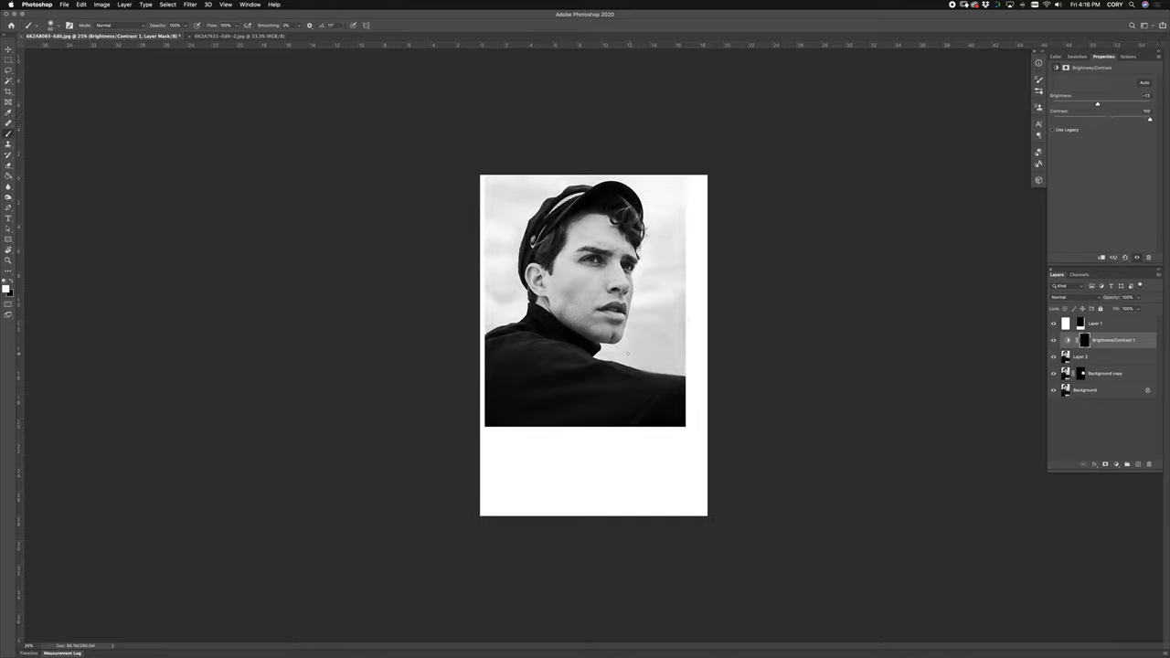
# Paint white on the adjustment's mask with a large brush across the sweater to deepen its blacks.
pyautogui.press(']')
pyautogui.press(']')
pyautogui.press(']')
pyautogui.press(']')
pyautogui.press(']')
pyautogui.press(']')
pyautogui.press(']')
pyautogui.press(']')
pyautogui.press(']')
pyautogui.press(']')
pyautogui.moveTo(500, 369); pyautogui.dragTo(699, 411)
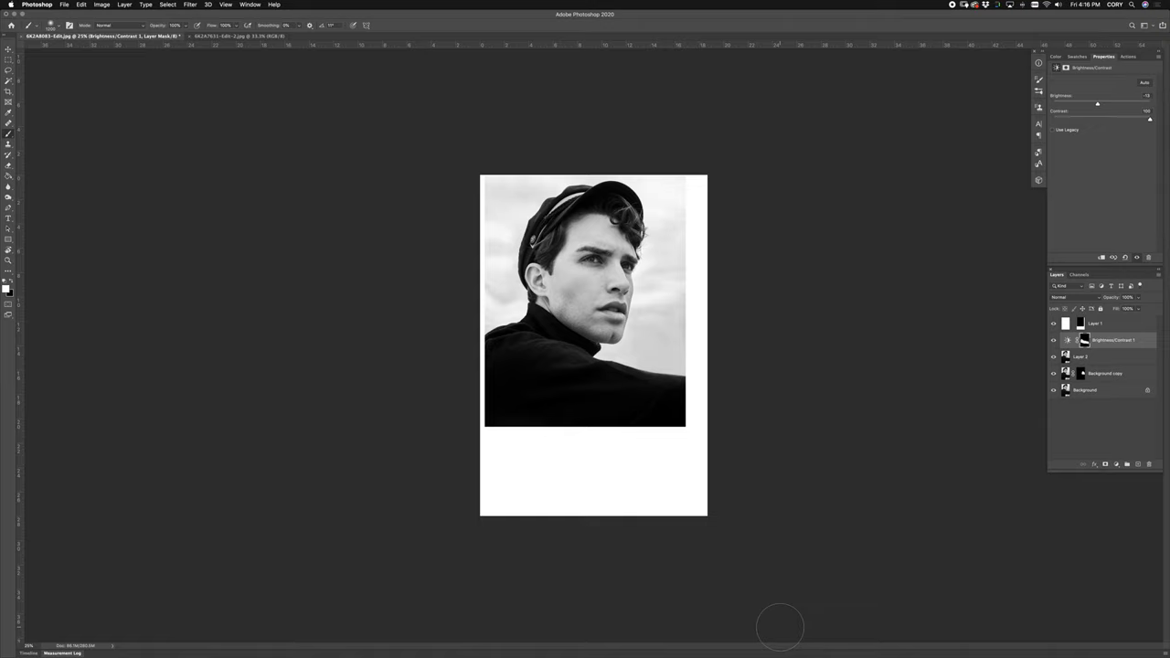
# Compare the original background photo with the fully edited and cropped portrait.
pyautogui.press('super+equal')
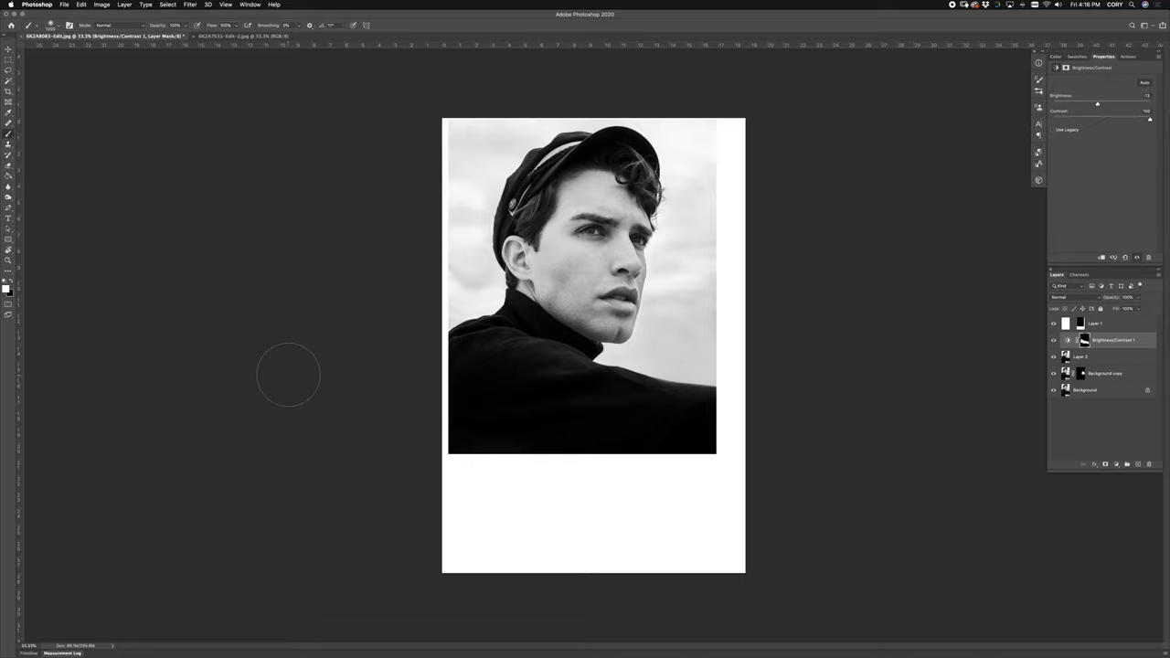
pyautogui.keyDown('alt'); pyautogui.click(1052, 392); pyautogui.keyUp('alt')
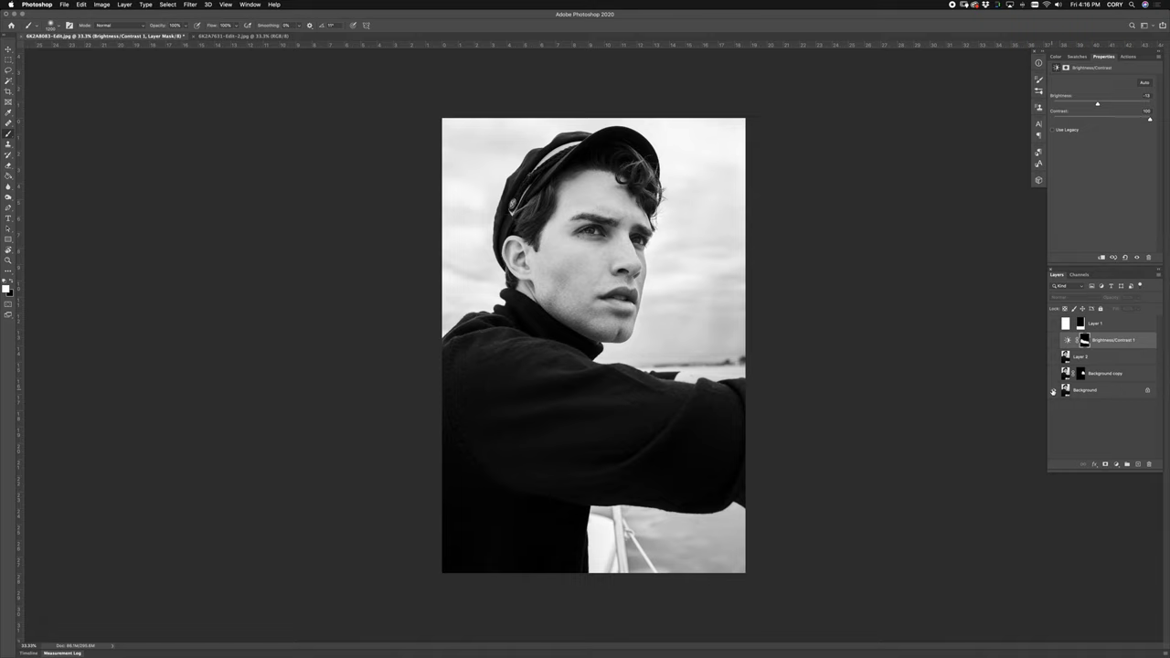
pyautogui.keyDown('alt'); pyautogui.click(1053, 392); pyautogui.keyUp('alt')
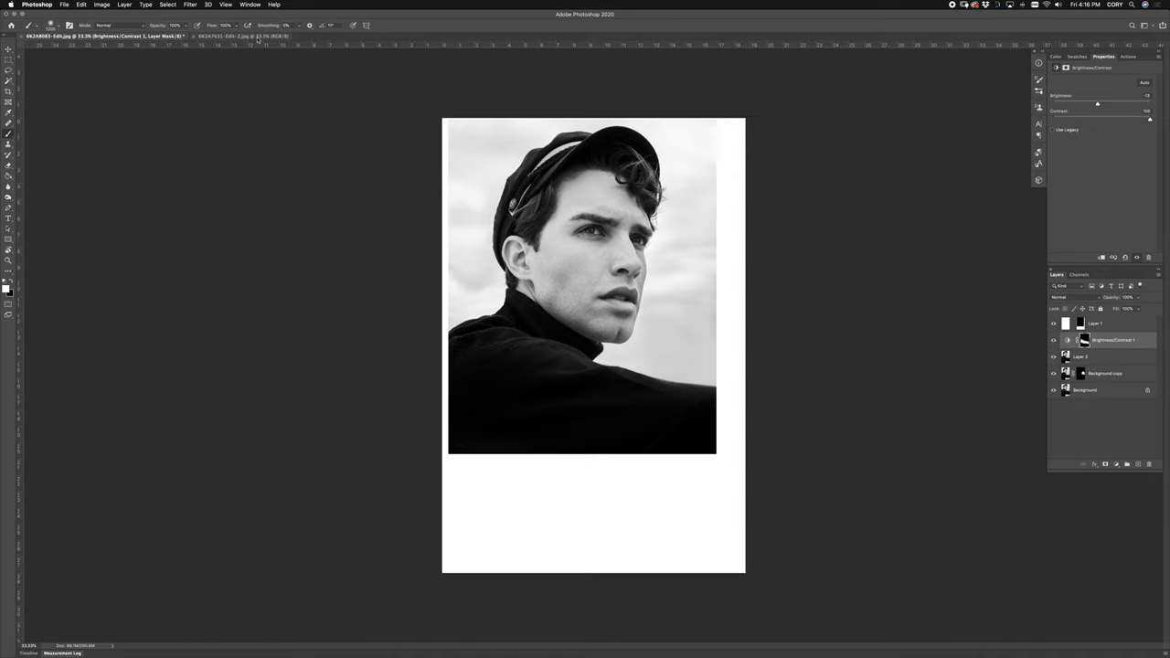
# Switch to the tuxedo photo and extend its canvas on both sides with Crop, shifting the picture slightly upward.
pyautogui.click(274, 35)
pyautogui.press('c')
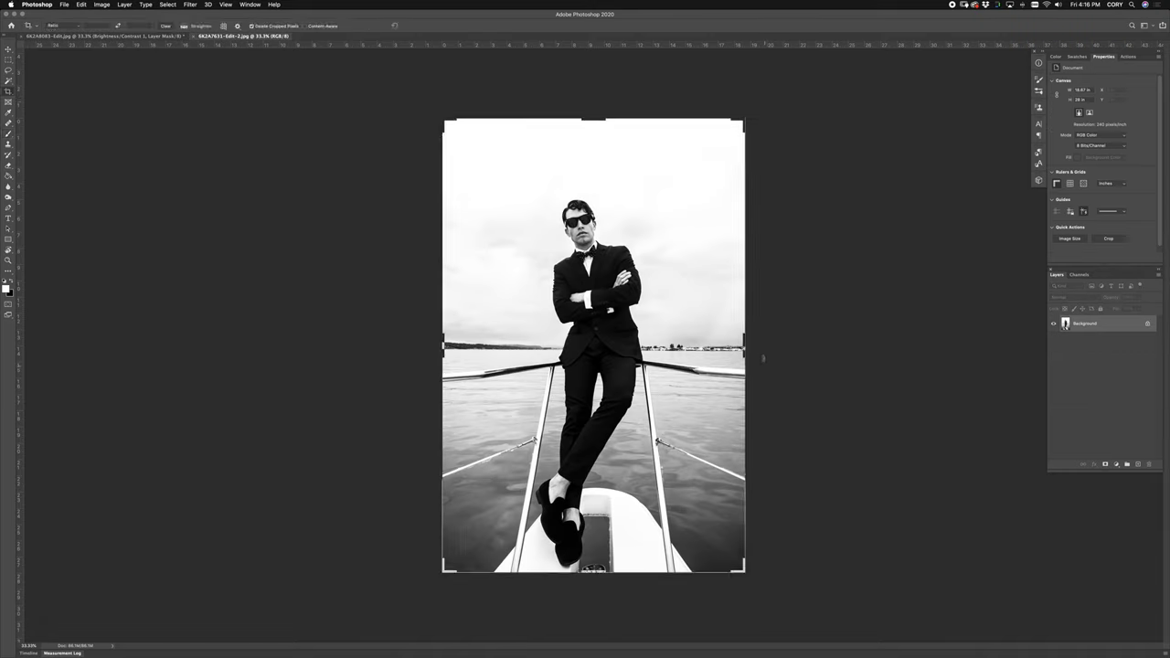
pyautogui.moveTo(745, 346); pyautogui.dragTo(784, 338)
pyautogui.moveTo(404, 346); pyautogui.dragTo(373, 344)
pyautogui.moveTo(549, 344); pyautogui.dragTo(591, 339)
pyautogui.press('Return')
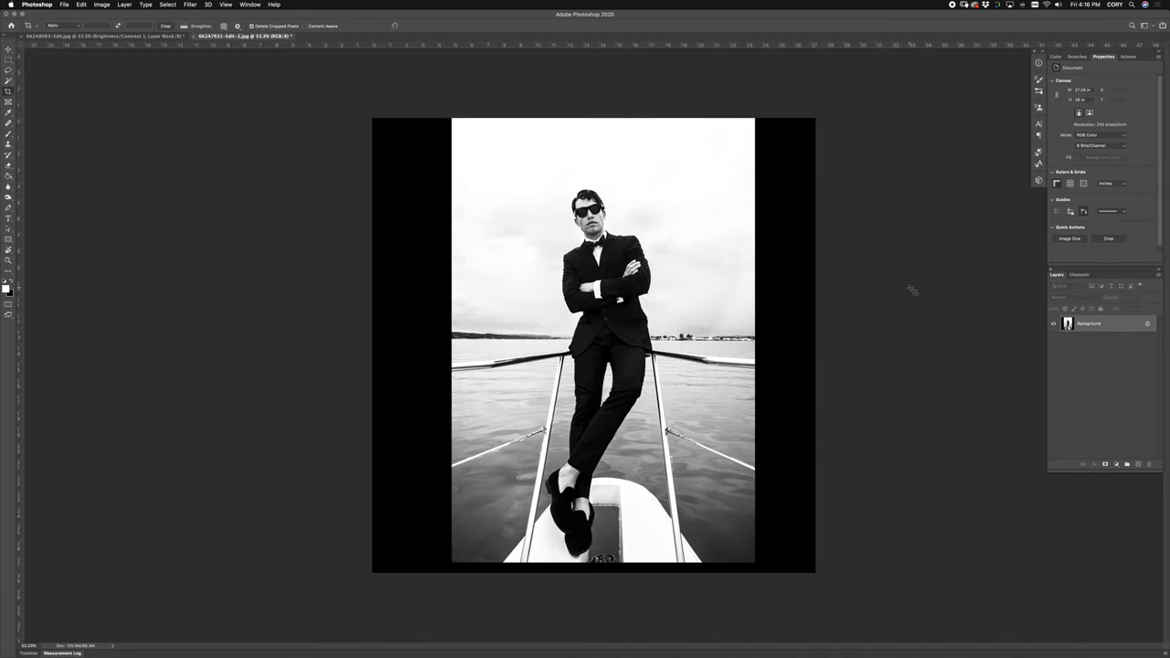
# Run the 4:5 crop action on the tuxedo photo and enlarge its mask opening to frame the whole figure and boat bow.
pyautogui.click(1127, 57)
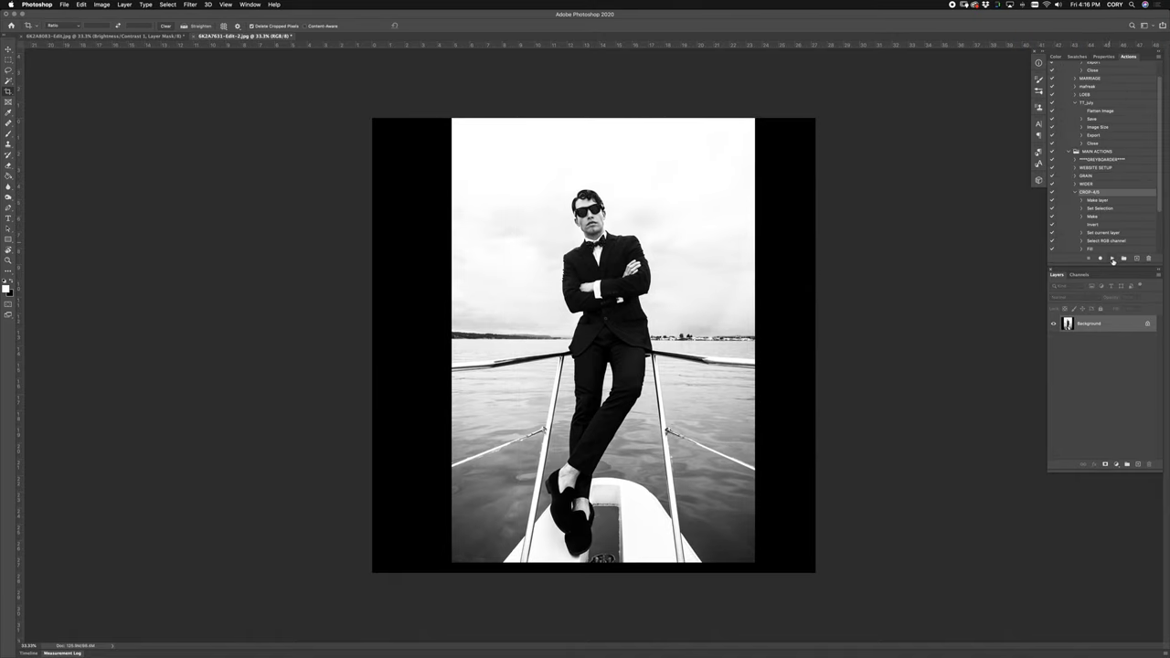
pyautogui.press('super+r')
pyautogui.press('super+t')
pyautogui.moveTo(606, 424); pyautogui.dragTo(776, 523)
pyautogui.moveTo(672, 437); pyautogui.dragTo(715, 439)
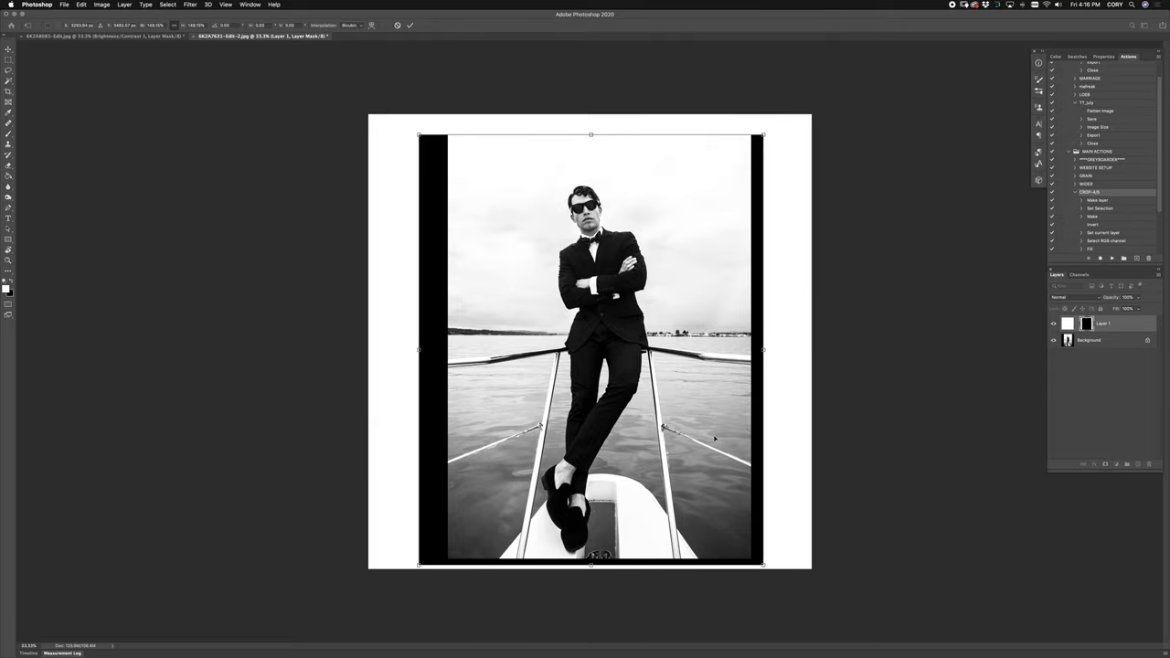
pyautogui.press('Return')
# Duplicate the background layer and stretch a strip of its right side outward over the black border.
pyautogui.press('c')
pyautogui.moveTo(1103, 344); pyautogui.dragTo(1137, 463)
pyautogui.press('m')
pyautogui.moveTo(768, 113); pyautogui.dragTo(676, 542)
pyautogui.moveTo(698, 427); pyautogui.dragTo(704, 600)
pyautogui.hotkey('ctrl', 't')
pyautogui.moveTo(767, 341); pyautogui.dragTo(792, 339)
pyautogui.press('Return')
pyautogui.hotkey('ctrl', 'd')
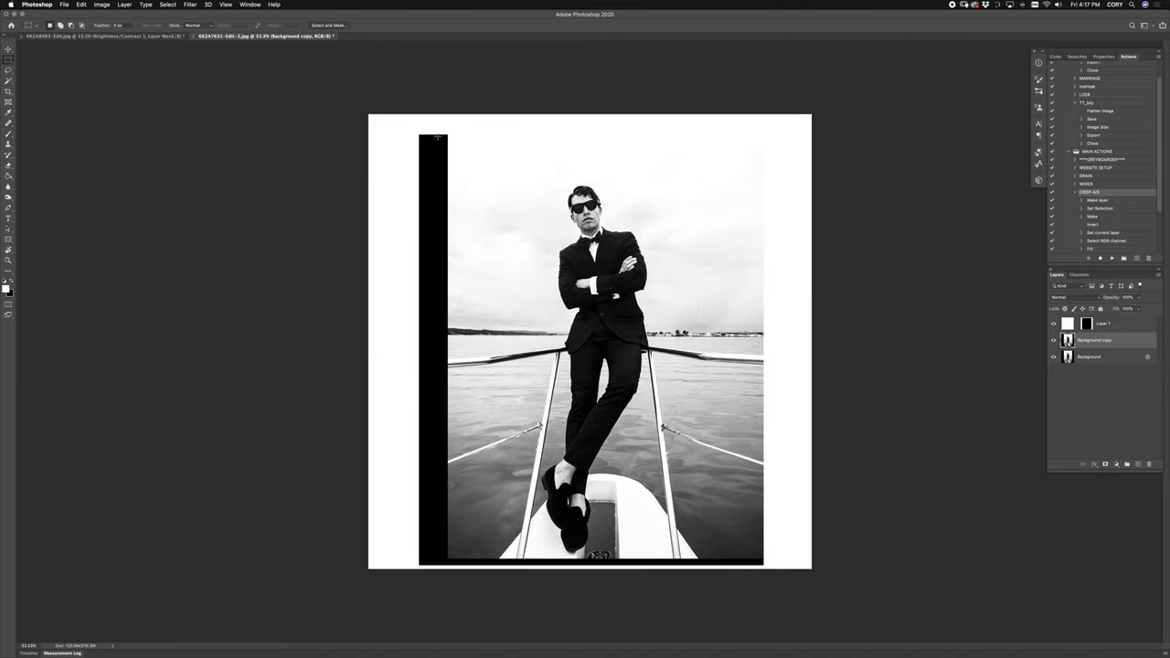
# Select a strip of sky and water on the photo's left side and stretch it over the black border.
pyautogui.moveTo(445, 117); pyautogui.dragTo(489, 568)
pyautogui.hotkey('ctrl', 't')
pyautogui.moveTo(446, 342); pyautogui.dragTo(412, 342)
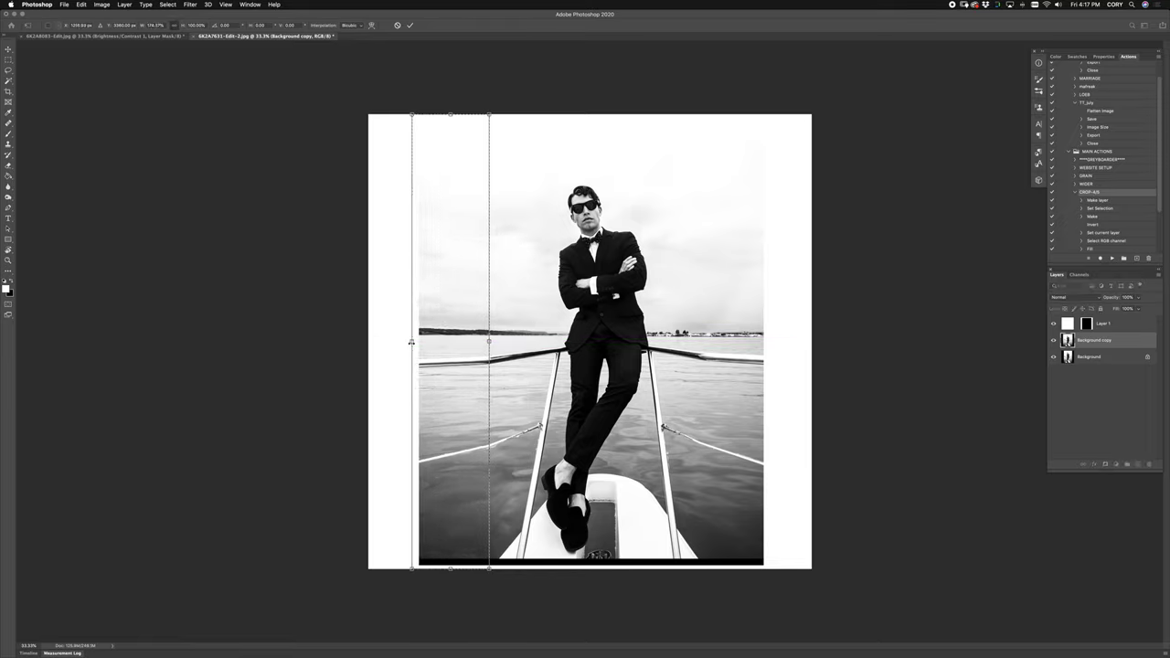
pyautogui.press('Return')
pyautogui.hotkey('ctrl', 'd')
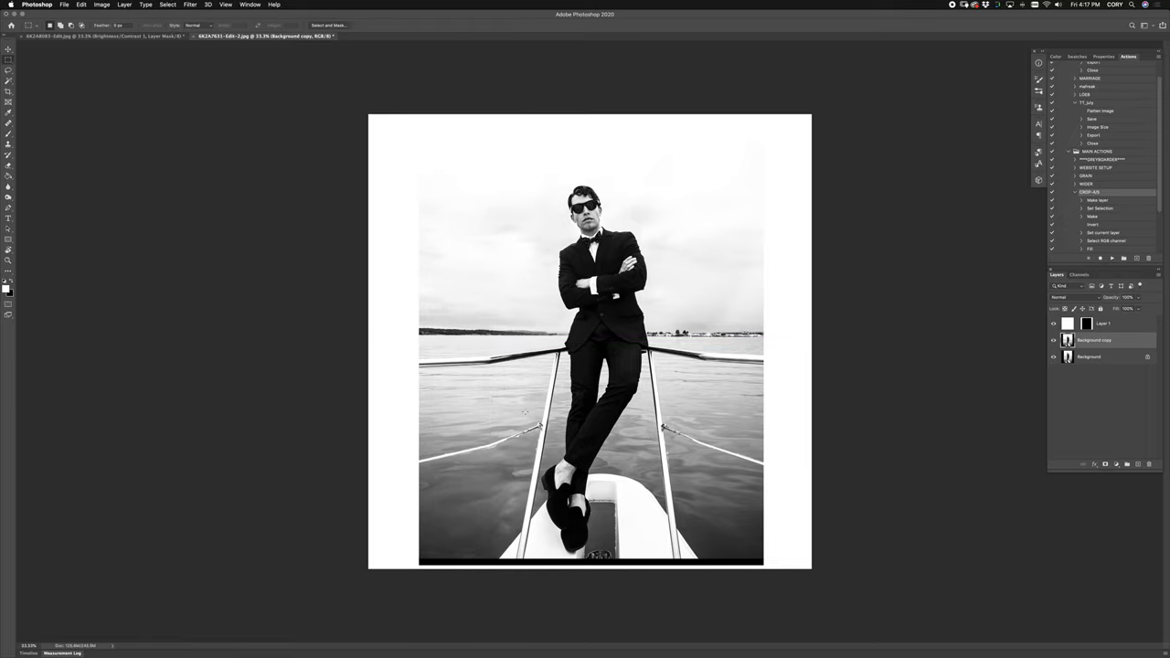
# Select a strip along the photo's bottom edge and stretch it downward over the black border.
pyautogui.moveTo(390, 587); pyautogui.dragTo(807, 553)
pyautogui.hotkey('ctrl', 't')
pyautogui.moveTo(595, 567); pyautogui.dragTo(595, 595)
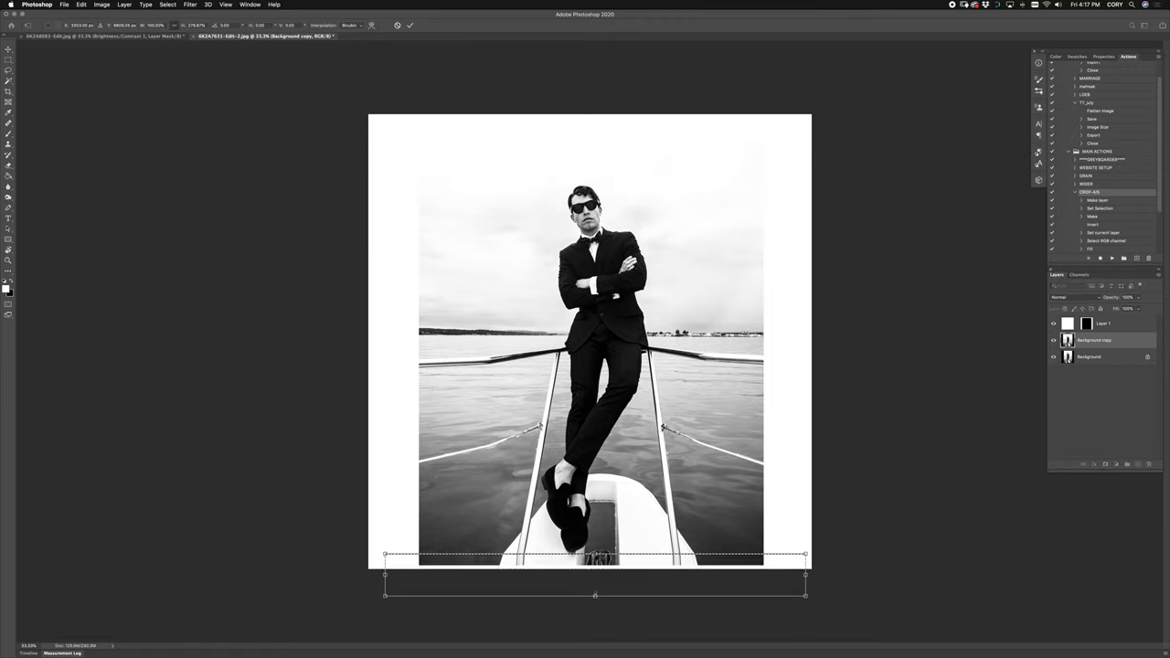
pyautogui.press('Return')
pyautogui.hotkey('ctrl', 'd')
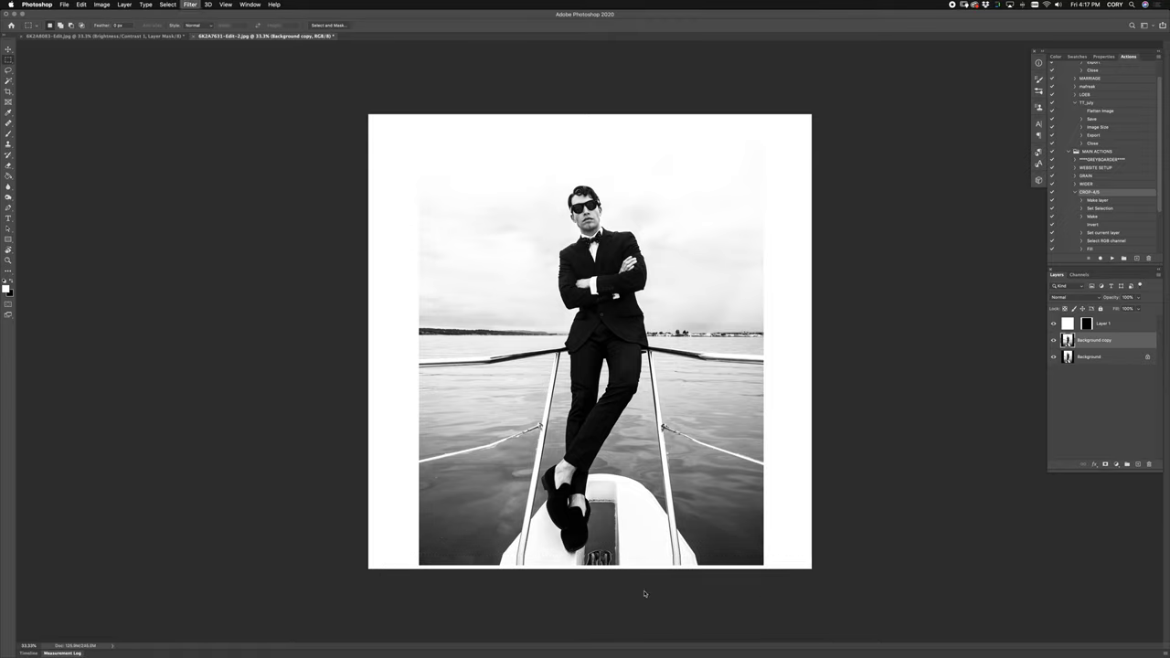
# Use Liquify with a small brush to tidy the stretched bow edge and push the lettering below the shoes out of frame.
pyautogui.hotkey('ctrl', 'shift', 'x')
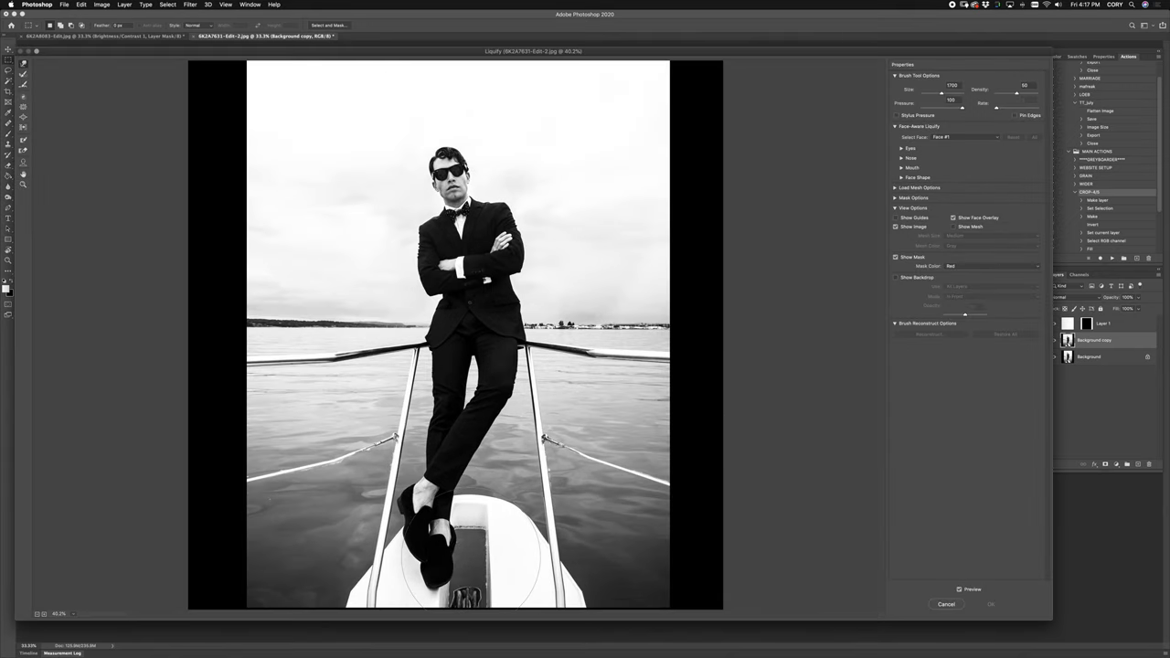
pyautogui.press('[')
pyautogui.press('[')
pyautogui.press('[')
pyautogui.press('[')
pyautogui.press('[')
pyautogui.moveTo(342, 588); pyautogui.dragTo(348, 592)
pyautogui.press(']')
pyautogui.press(']')
pyautogui.moveTo(467, 587); pyautogui.dragTo(466, 605)
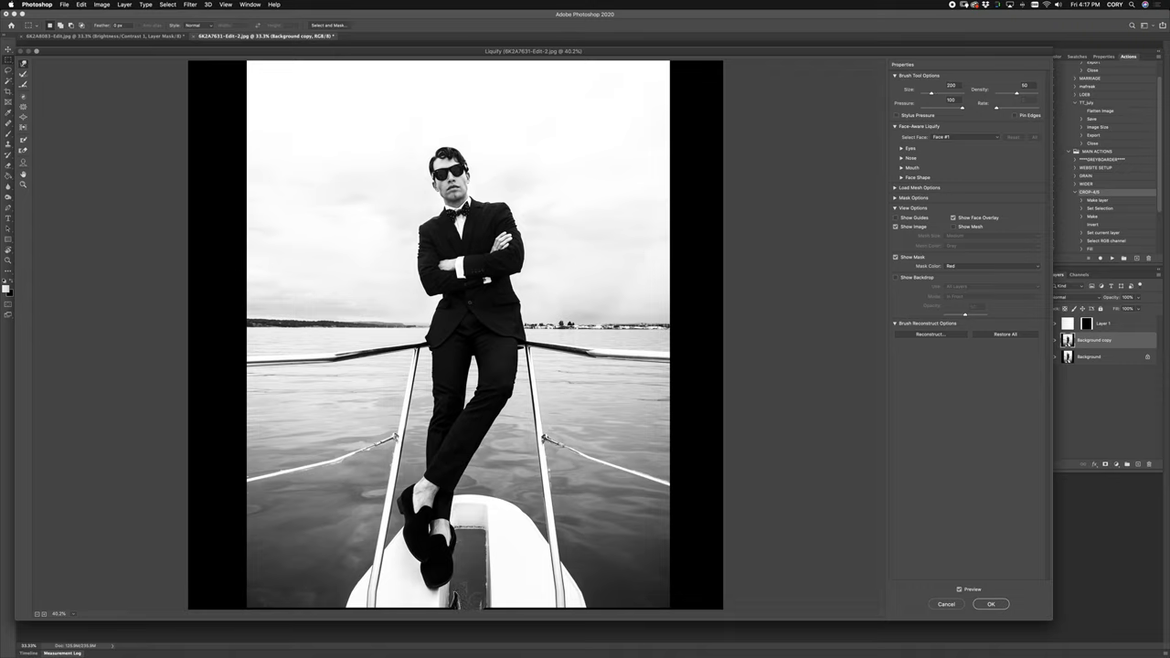
pyautogui.moveTo(454, 598); pyautogui.dragTo(457, 606)
pyautogui.press('Return')
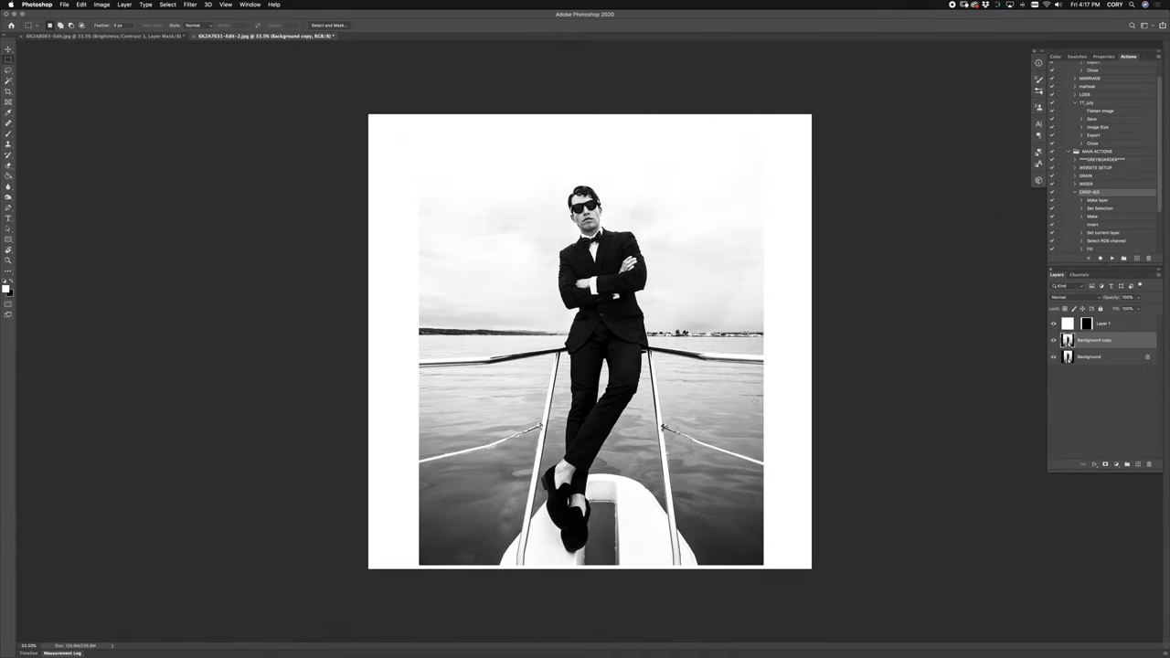
# On a new layer above the background copy, use Clone Stamp to cover the distant shoreline on both sides of the man with sky.
pyautogui.hotkey('ctrl', 'shift', 'alt', 'n')
pyautogui.press('s')
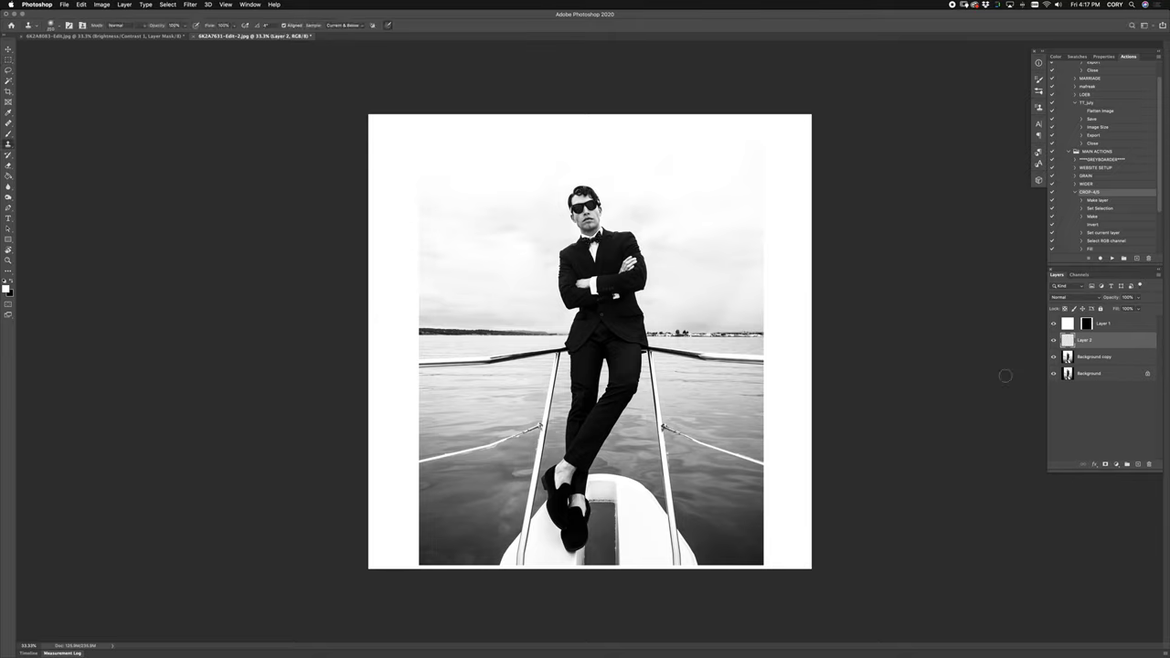
pyautogui.keyDown('alt'); pyautogui.click(685, 305); pyautogui.keyUp('alt')
pyautogui.moveTo(684, 333); pyautogui.dragTo(781, 328)
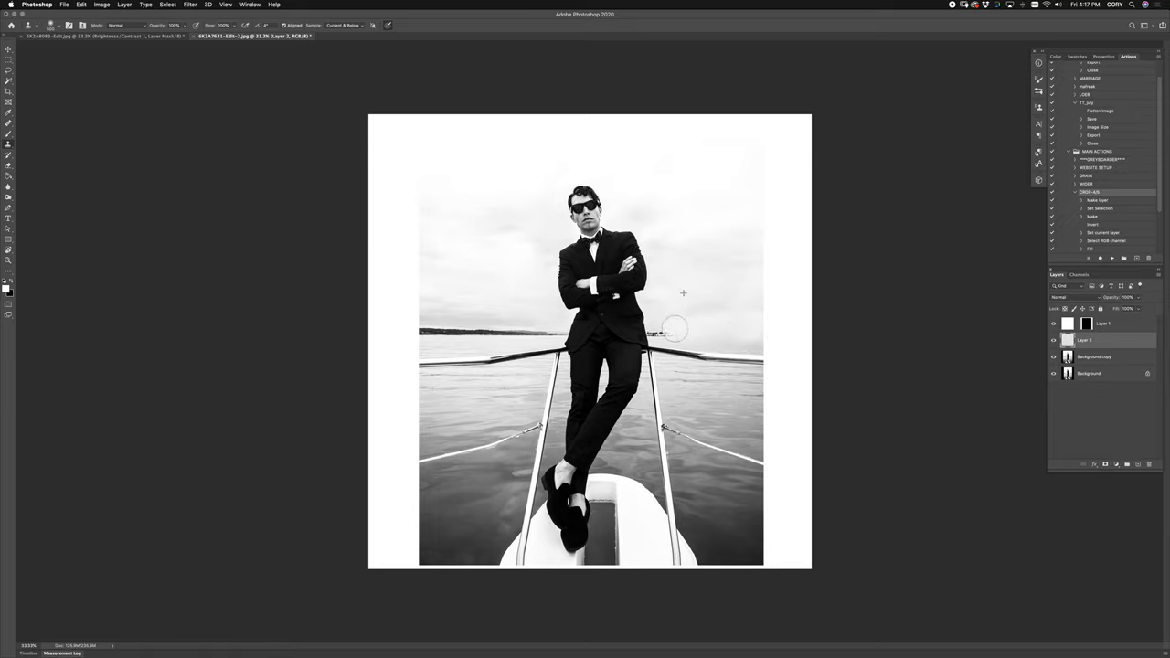
pyautogui.press('super+z')
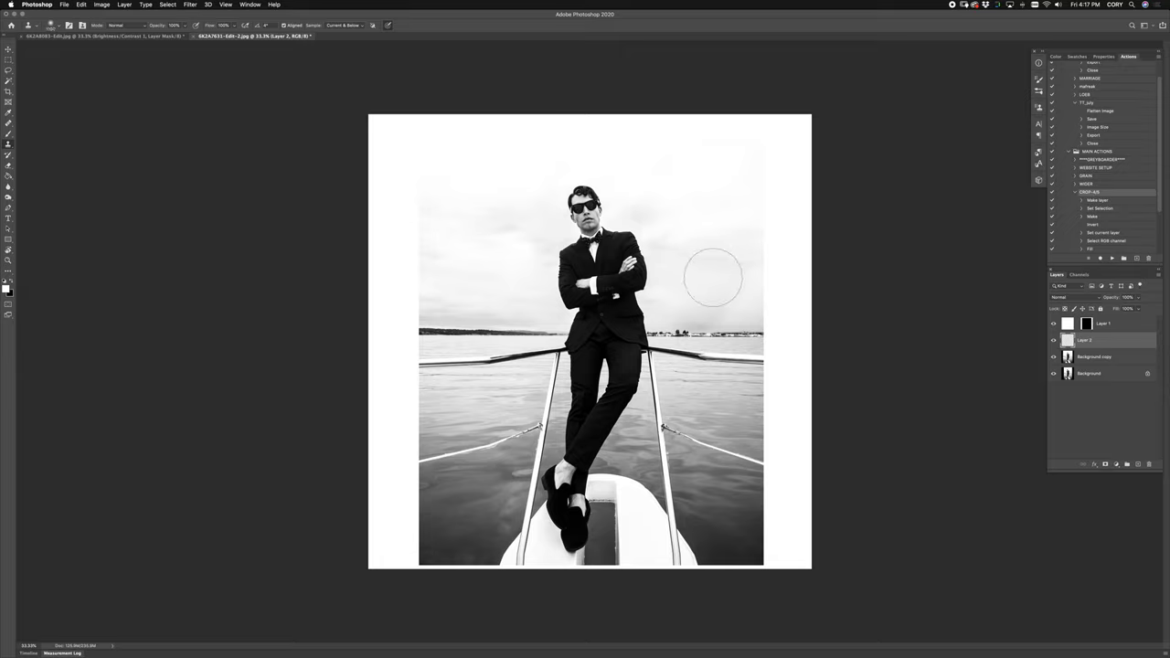
pyautogui.keyDown('alt'); pyautogui.click(693, 301); pyautogui.keyUp('alt')
pyautogui.moveTo(660, 329); pyautogui.dragTo(658, 330)
pyautogui.keyDown('alt'); pyautogui.click(680, 313); pyautogui.keyUp('alt')
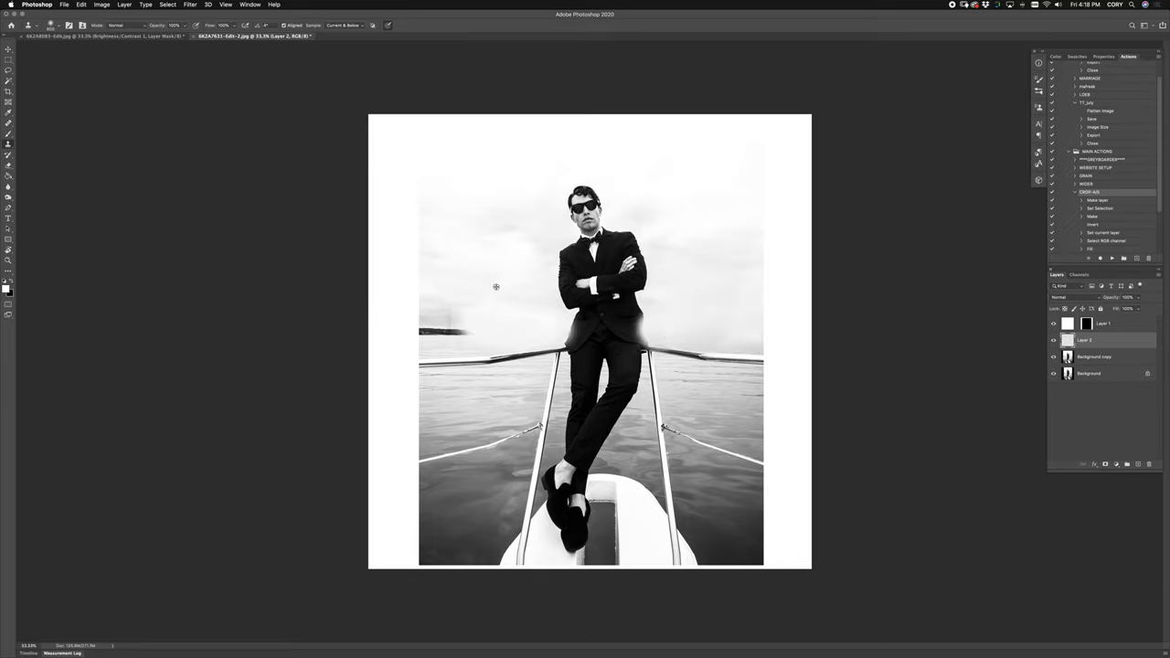
pyautogui.keyDown('alt'); pyautogui.click(496, 286); pyautogui.keyUp('alt')
pyautogui.moveTo(469, 333)
pyautogui.mouseDown()
pyautogui.moveTo(414, 323)
pyautogui.moveTo(419, 331)
pyautogui.mouseUp()
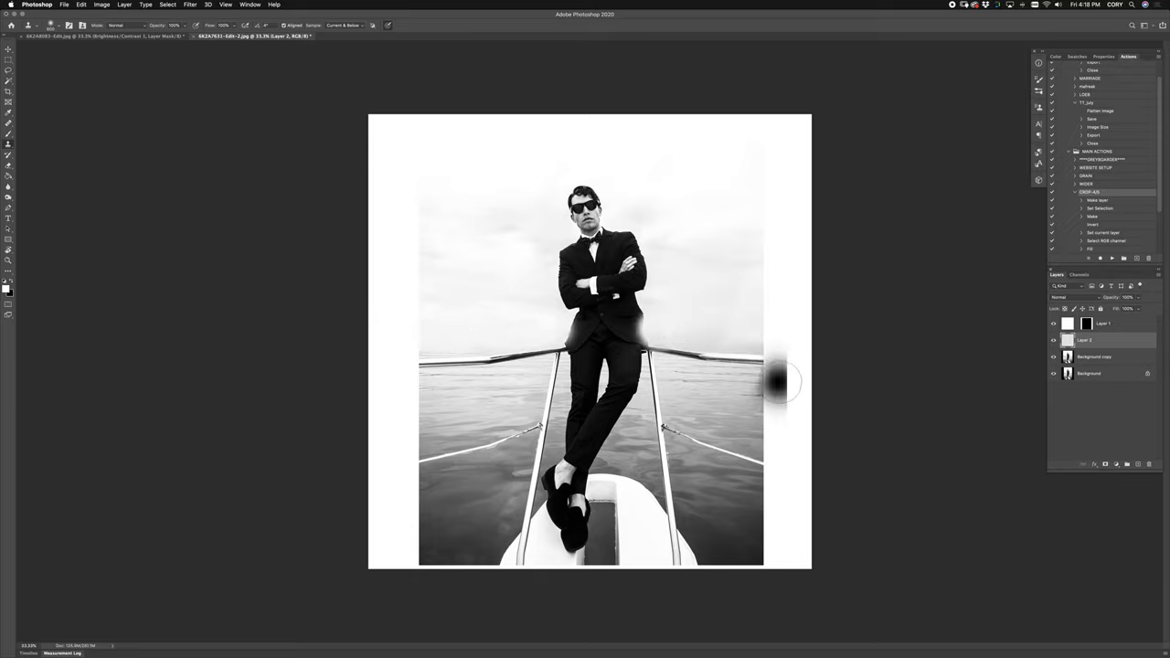
# Add an inverted mask to the cloned layer and paint it white along the horizon on both sides of the jacket.
pyautogui.click(1104, 464)
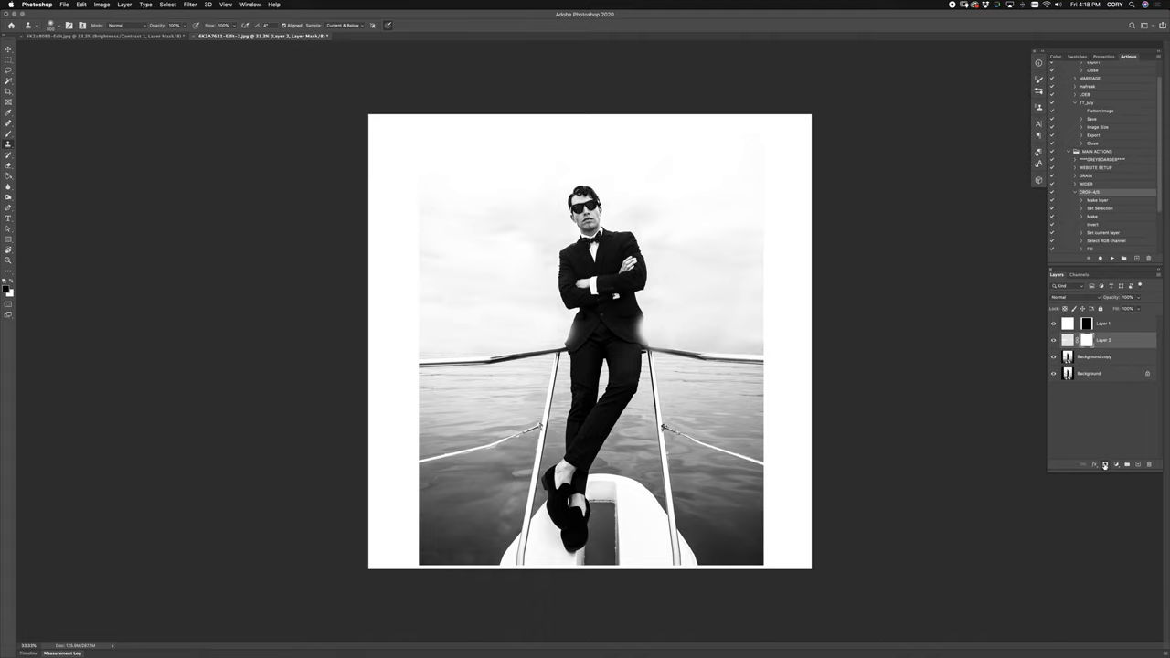
pyautogui.press('super+i')
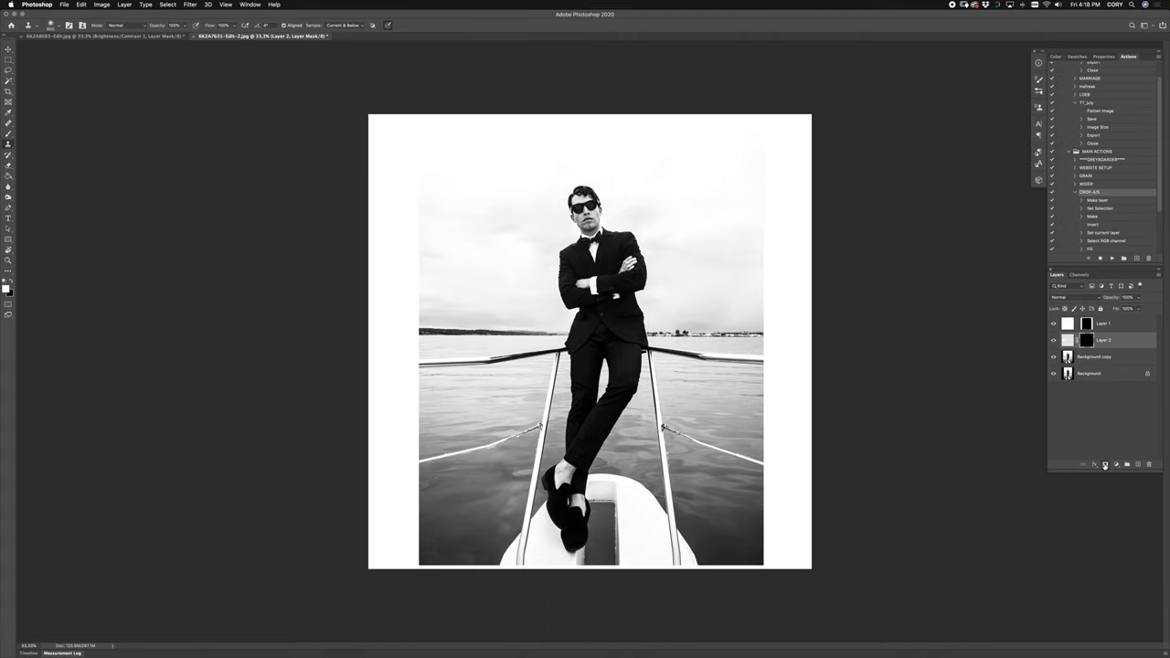
pyautogui.press('super+0')
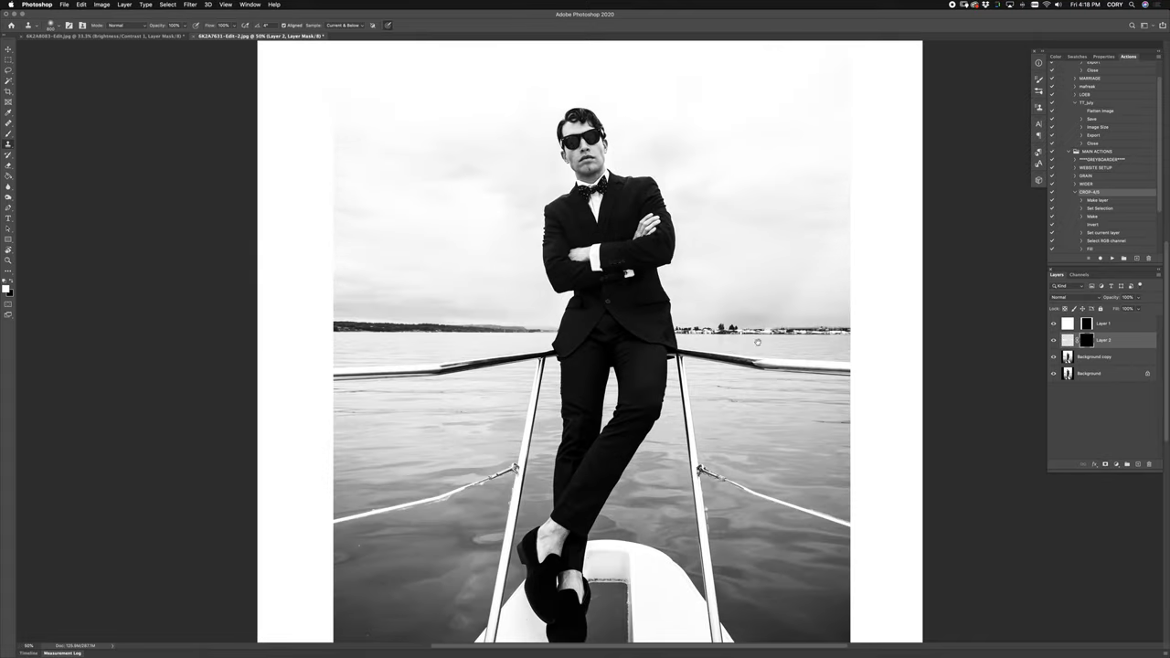
pyautogui.press('super+1')
pyautogui.moveTo(861, 333); pyautogui.dragTo(576, 347)
pyautogui.press('b')
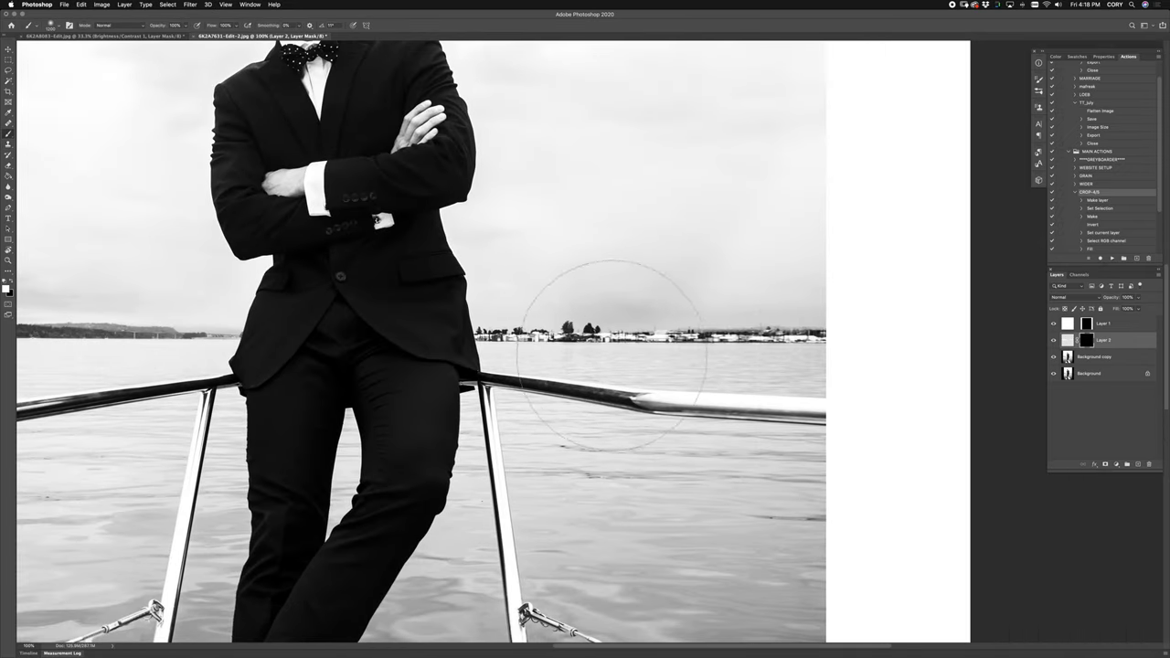
pyautogui.press('[')
pyautogui.press('[')
pyautogui.press('[')
pyautogui.press('[')
pyautogui.press('[')
pyautogui.press('[')
pyautogui.press('[')
pyautogui.press('[')
pyautogui.moveTo(480, 333)
pyautogui.mouseDown()
pyautogui.moveTo(828, 339)
pyautogui.moveTo(567, 340)
pyautogui.mouseUp()
pyautogui.moveTo(243, 331); pyautogui.dragTo(558, 335)
pyautogui.moveTo(532, 335)
pyautogui.mouseDown()
pyautogui.moveTo(119, 334)
pyautogui.moveTo(245, 325)
pyautogui.mouseUp()
# Touch up the cloned layer's mask with a much smaller black brush where the horizon meets the jacket edges.
pyautogui.hscroll(10, 245, 325)
pyautogui.moveTo(692, 387)
pyautogui.mouseDown()
pyautogui.moveTo(345, 376)
pyautogui.moveTo(353, 356)
pyautogui.moveTo(389, 395)
pyautogui.moveTo(370, 349)
pyautogui.moveTo(400, 323)
pyautogui.moveTo(433, 332)
pyautogui.moveTo(458, 320)
pyautogui.moveTo(477, 337)
pyautogui.moveTo(415, 349)
pyautogui.moveTo(431, 352)
pyautogui.moveTo(453, 342)
pyautogui.moveTo(710, 357)
pyautogui.moveTo(716, 321)
pyautogui.moveTo(649, 273)
pyautogui.moveTo(687, 301)
pyautogui.moveTo(554, 305)
pyautogui.moveTo(541, 244)
pyautogui.moveTo(555, 219)
pyautogui.moveTo(564, 299)
pyautogui.moveTo(452, 241)
pyautogui.moveTo(411, 266)
pyautogui.moveTo(422, 361)
pyautogui.mouseUp()
pyautogui.press('[')
pyautogui.press('[')
pyautogui.press('[')
pyautogui.press('[')
pyautogui.press('[')
pyautogui.press('[')
pyautogui.press('[')
pyautogui.press('[')
pyautogui.press('[')
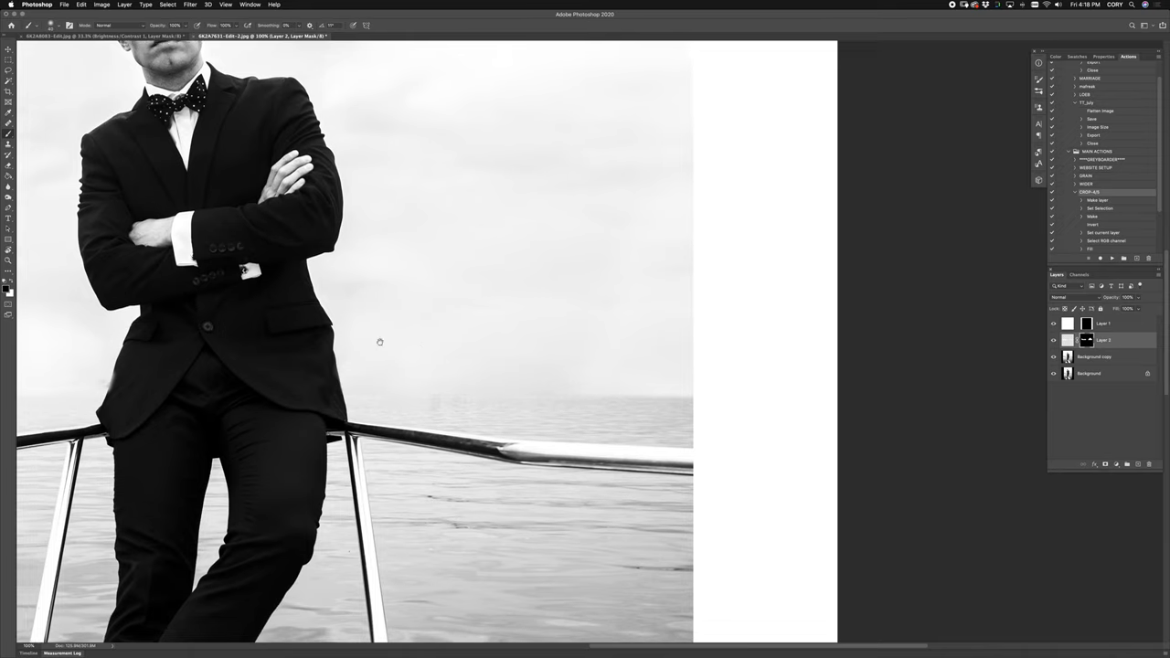
pyautogui.hscroll(-10, 384, 334)
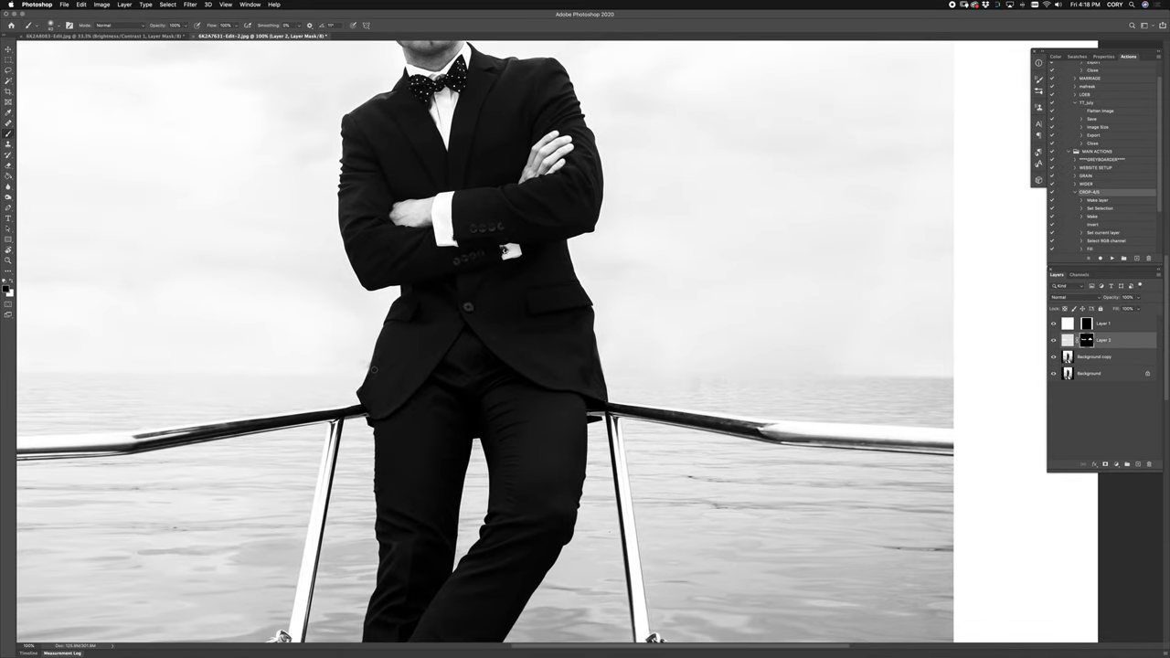
# View the full photo and compare the cleaned horizon and extended edges with the original background layer.
pyautogui.hotkey('ctrl', '-')
pyautogui.hotkey('ctrl', '-')
pyautogui.hotkey('ctrl', '-')
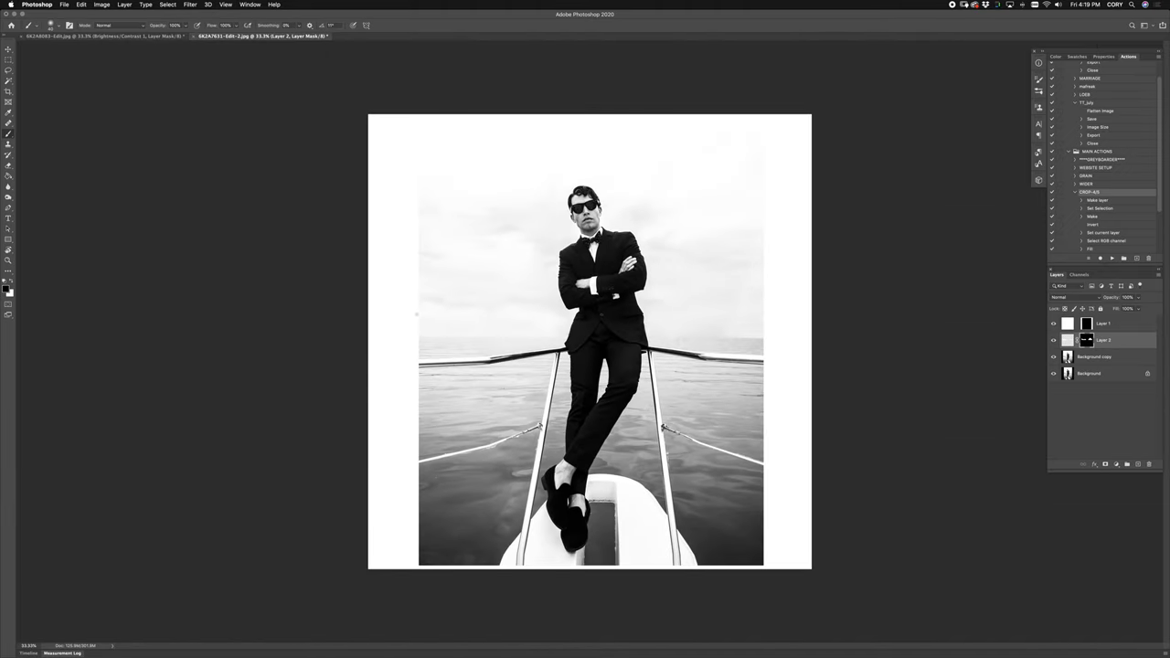
pyautogui.keyDown('alt'); pyautogui.click(1054, 374); pyautogui.keyUp('alt')
pyautogui.keyDown('alt'); pyautogui.click(1054, 374); pyautogui.keyUp('alt')
pyautogui.keyDown('alt'); pyautogui.click(1053, 373); pyautogui.keyUp('alt')
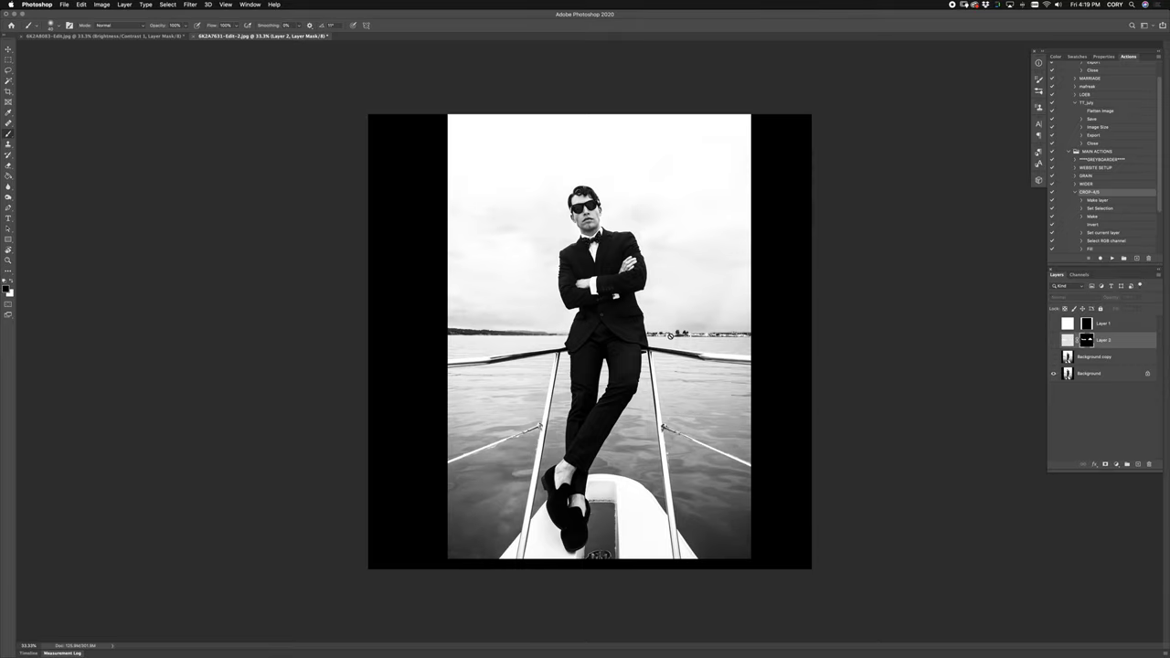
pyautogui.keyDown('alt'); pyautogui.click(1054, 374); pyautogui.keyUp('alt')
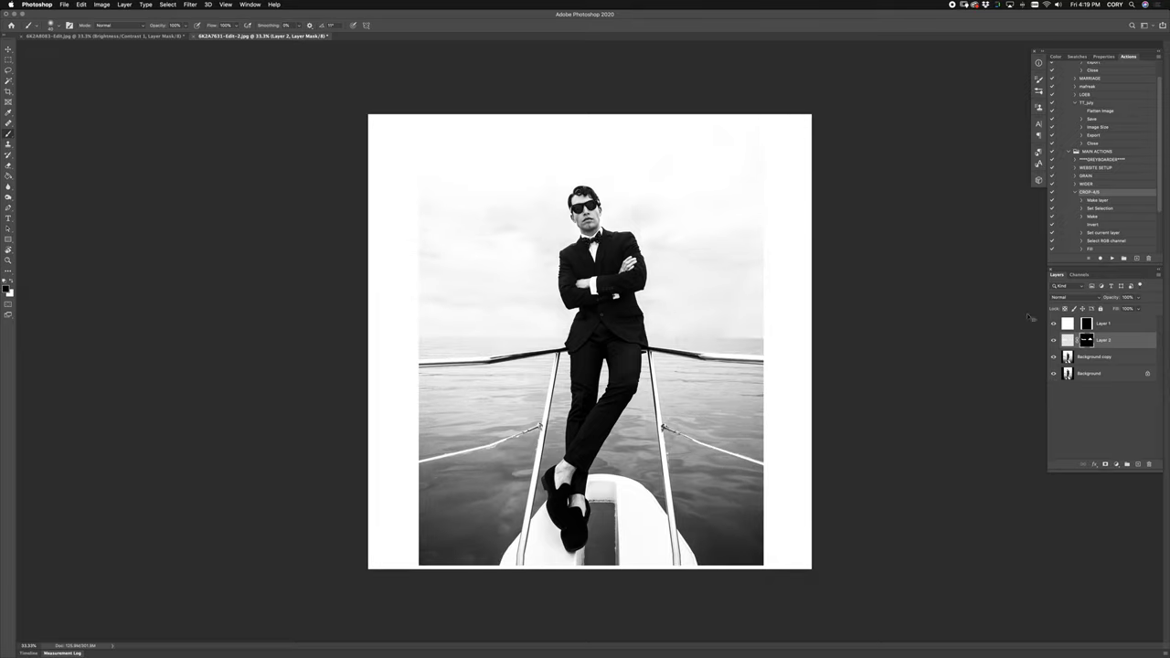
# Crop the boat photo to the opening of Layer 1's white frame using its inverted mask selection, and flatten it.
pyautogui.keyDown('super'); pyautogui.click(1085, 325); pyautogui.keyUp('super')
pyautogui.press('m')
pyautogui.press('super+shift+i')
pyautogui.press('c')
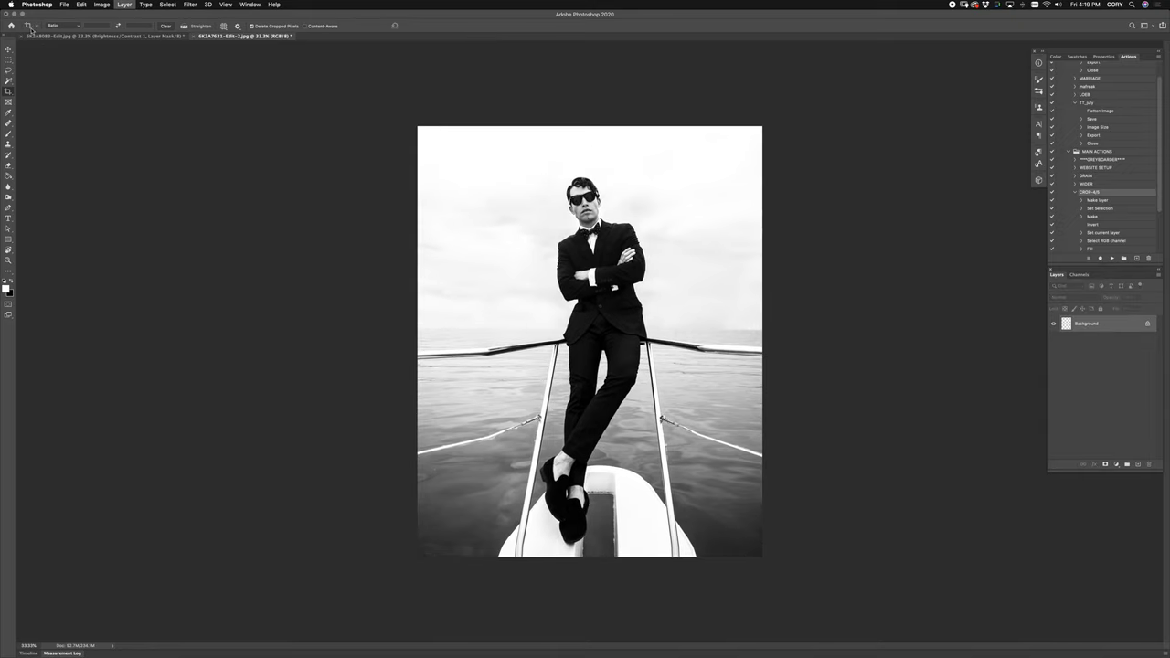
# Switch to the cap portrait, crop it to the opening of its white frame using the inverted mask selection, and flatten it.
pyautogui.click(46, 36)
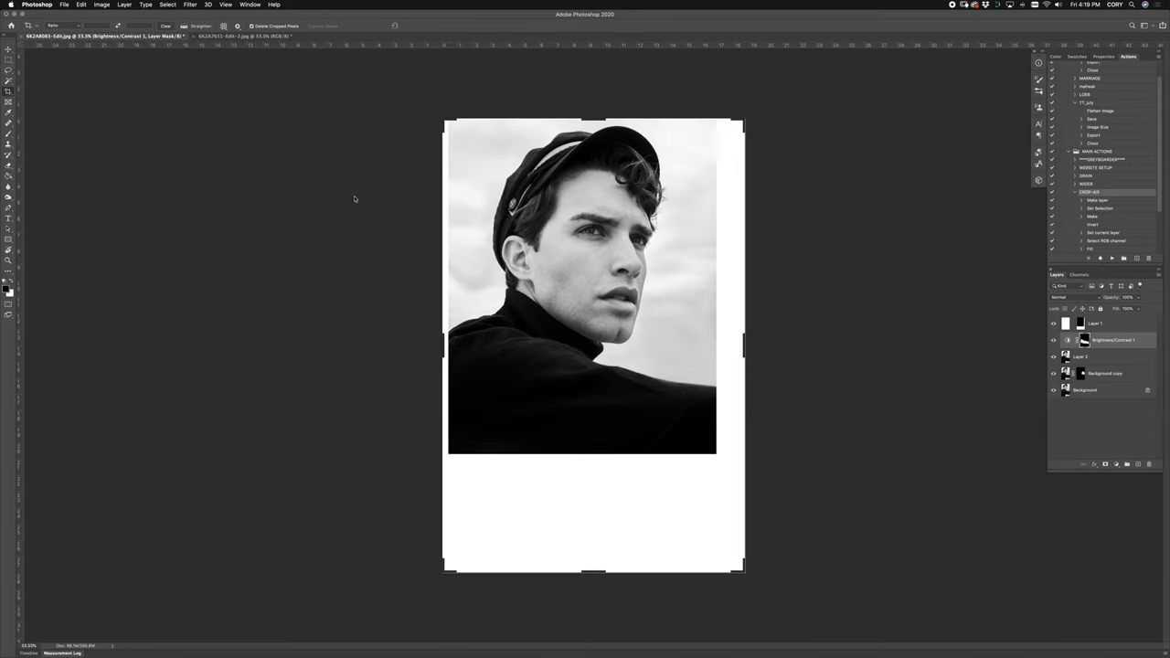
pyautogui.keyDown('super'); pyautogui.click(1080, 323); pyautogui.keyUp('super')
pyautogui.press('m')
pyautogui.press('super+shift+i')
pyautogui.press('c')
pyautogui.press('Return')
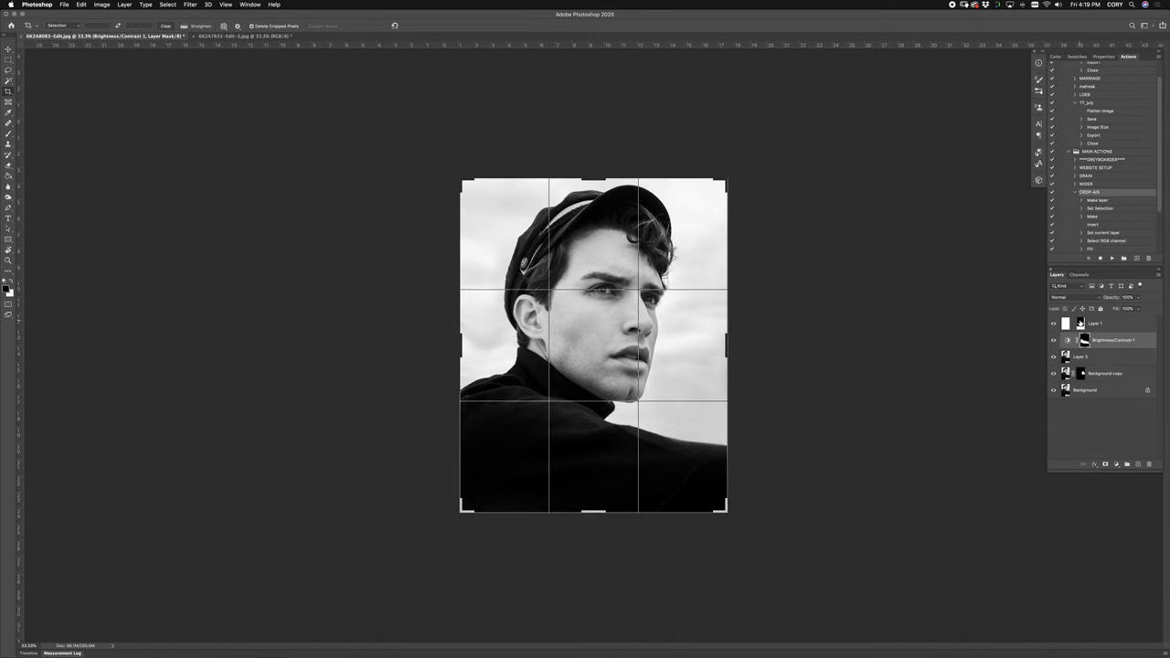
pyautogui.press('super+shift+e')
# Copy the flattened cap portrait, double the boat photo's canvas width with black space beside the man, and paste the portrait in.
pyautogui.press('super+c')
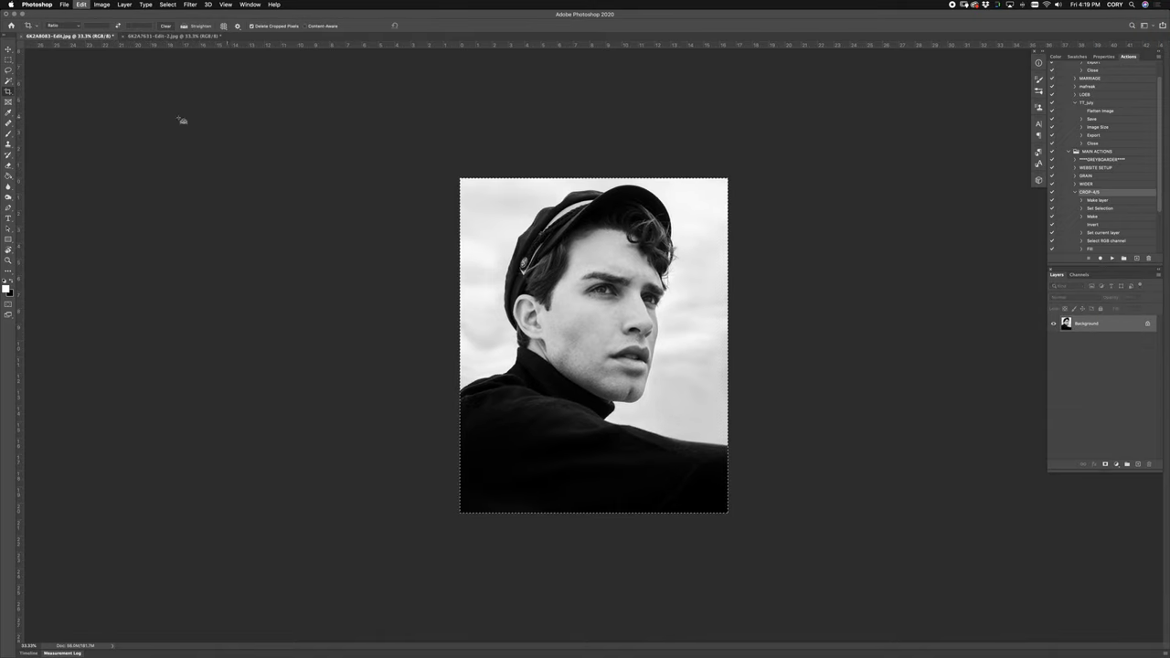
pyautogui.click(164, 35)
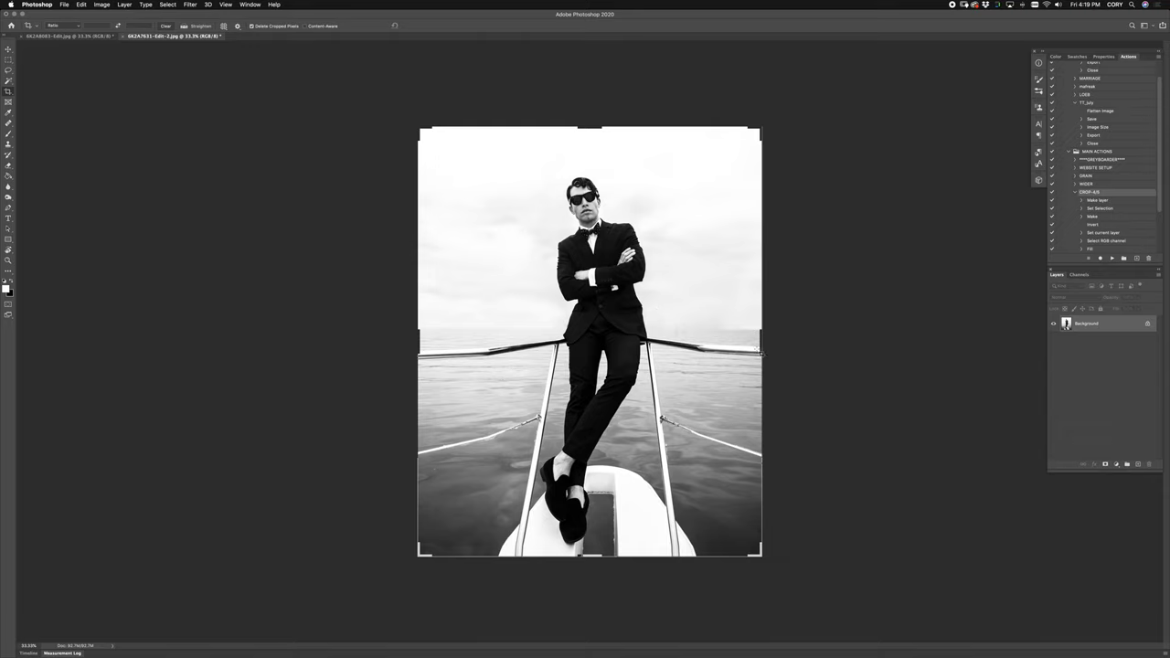
pyautogui.moveTo(761, 351); pyautogui.dragTo(936, 353)
pyautogui.press('Return')
pyautogui.hotkey('ctrl', 'v')
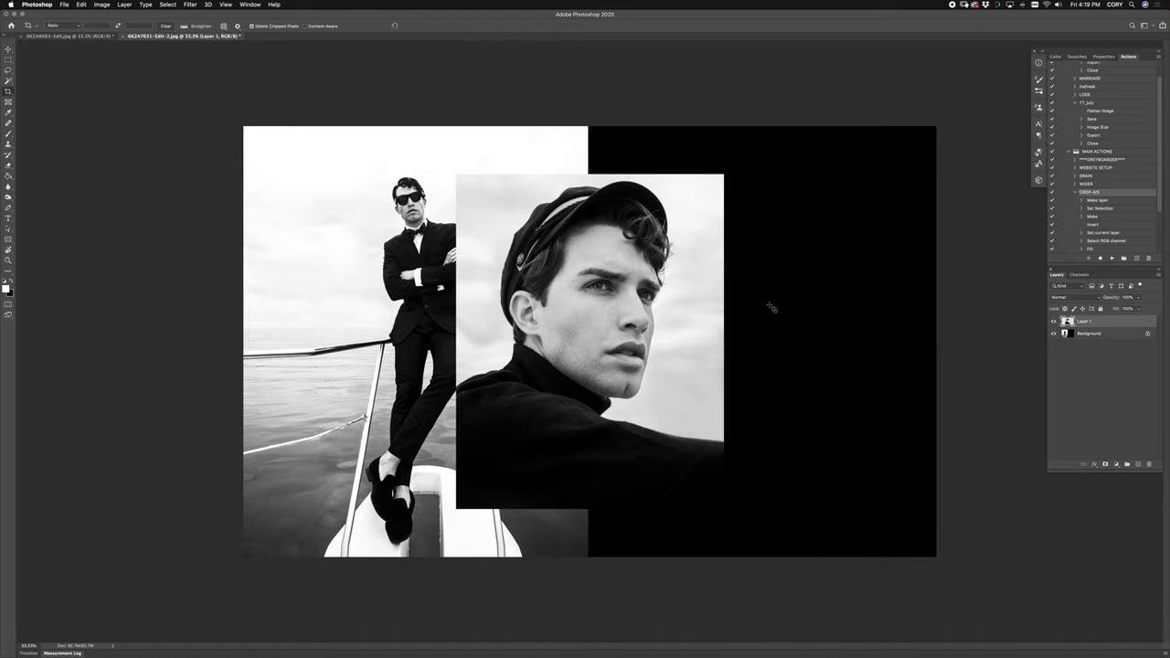
# Move the pasted cap portrait into the middle of the black area beside the boat photo.
pyautogui.hotkey('ctrl', 't')
pyautogui.moveTo(607, 308); pyautogui.dragTo(787, 302)
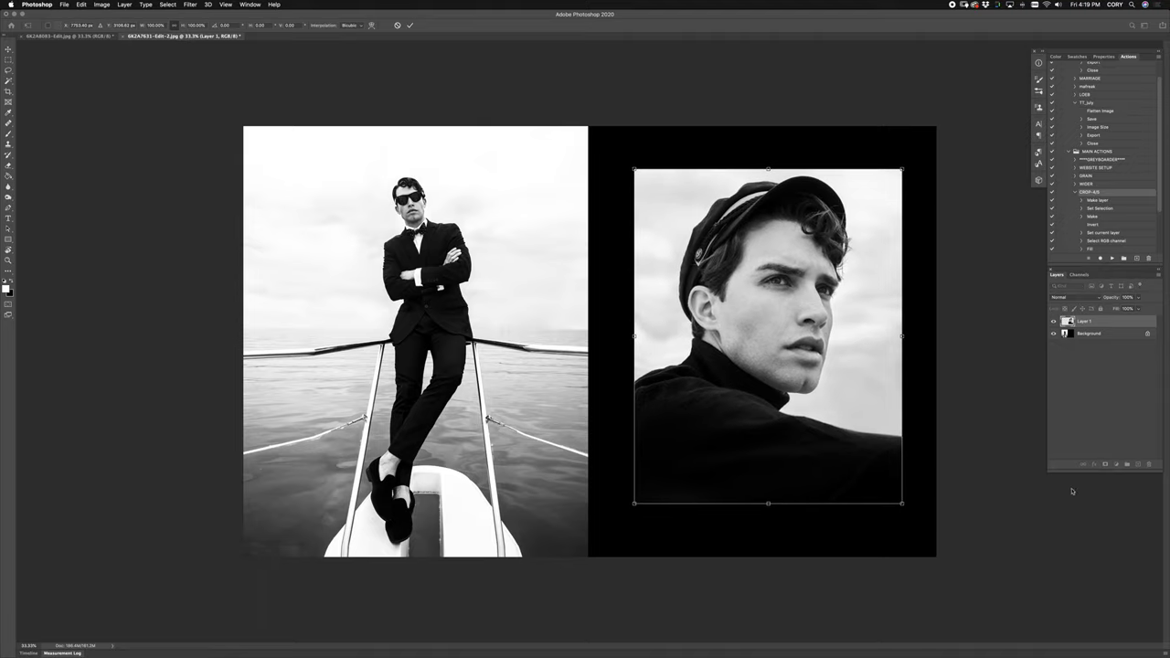
pyautogui.press('Return')
pyautogui.press('c')
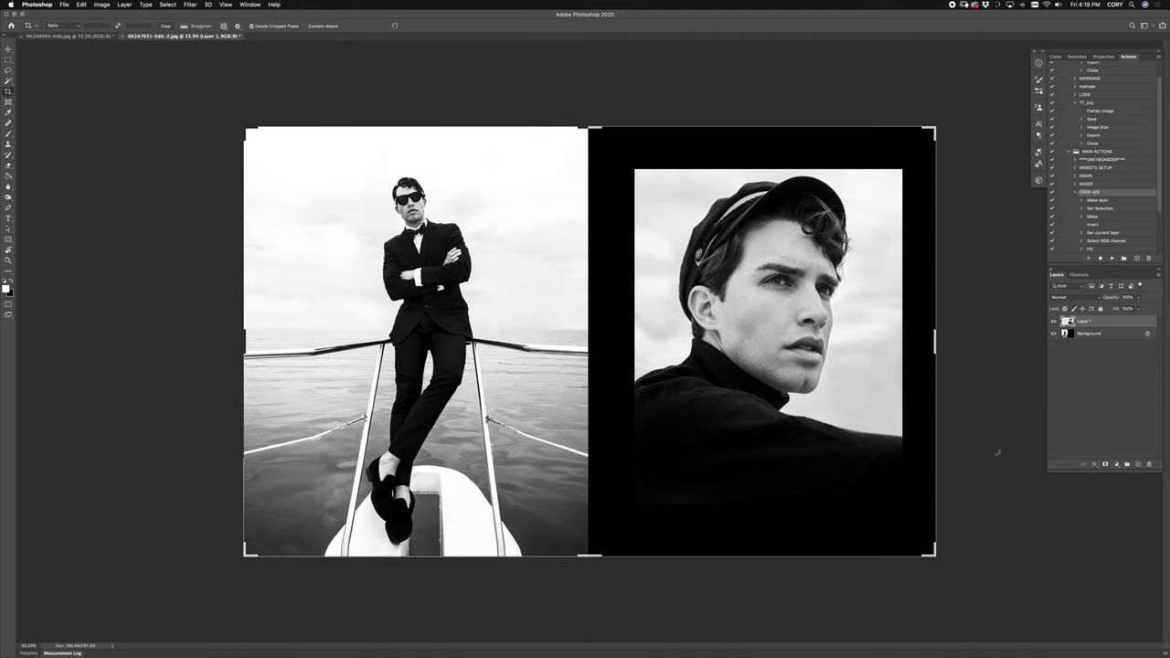
pyautogui.press('Return')
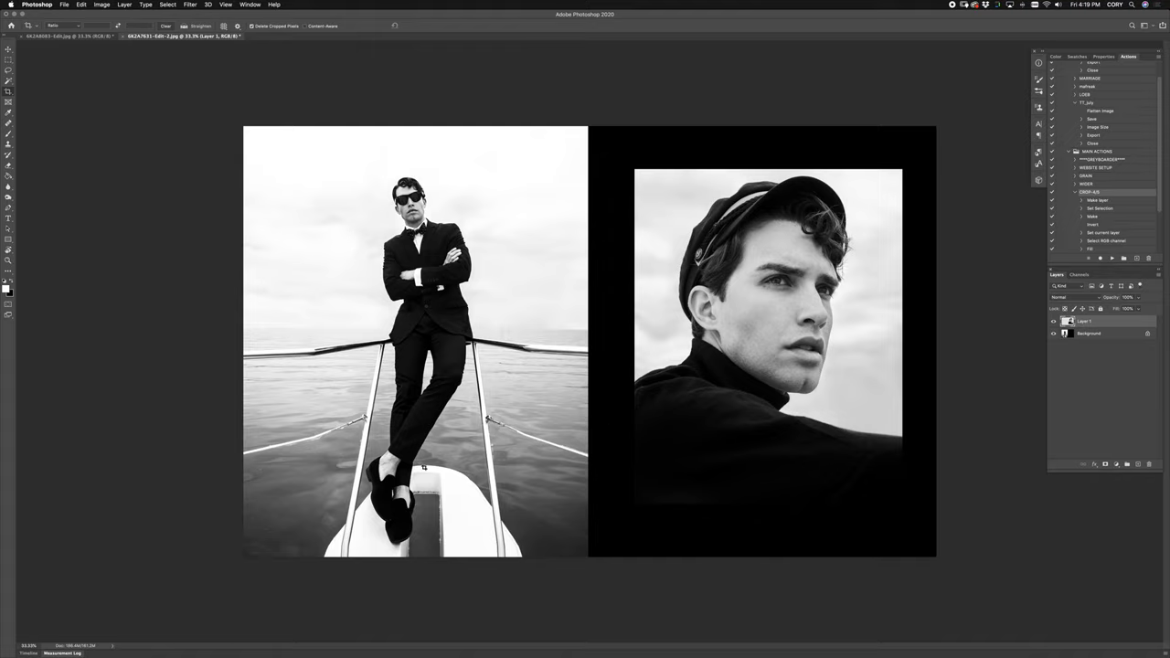
# Examine the boat's bow, shoes, ropes and railings up close, and view both portraits side by side.
pyautogui.press('super+1')
pyautogui.scroll(-15, 309, 496)
pyautogui.hscroll(-8, 309, 495)
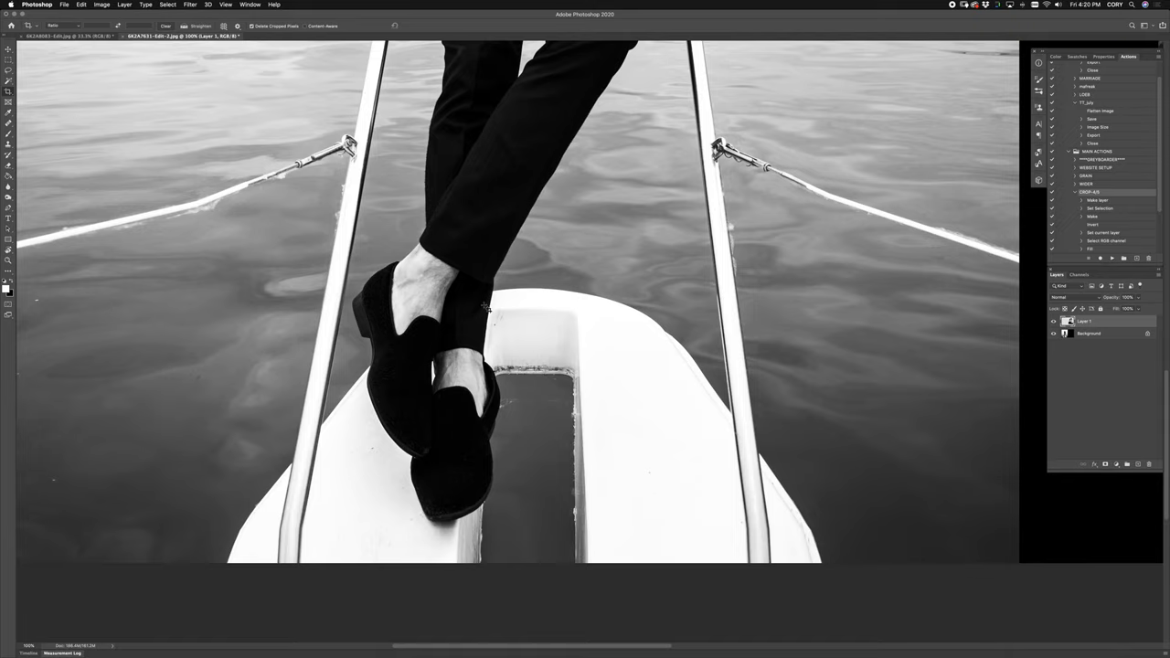
pyautogui.moveTo(487, 309); pyautogui.dragTo(630, 449)
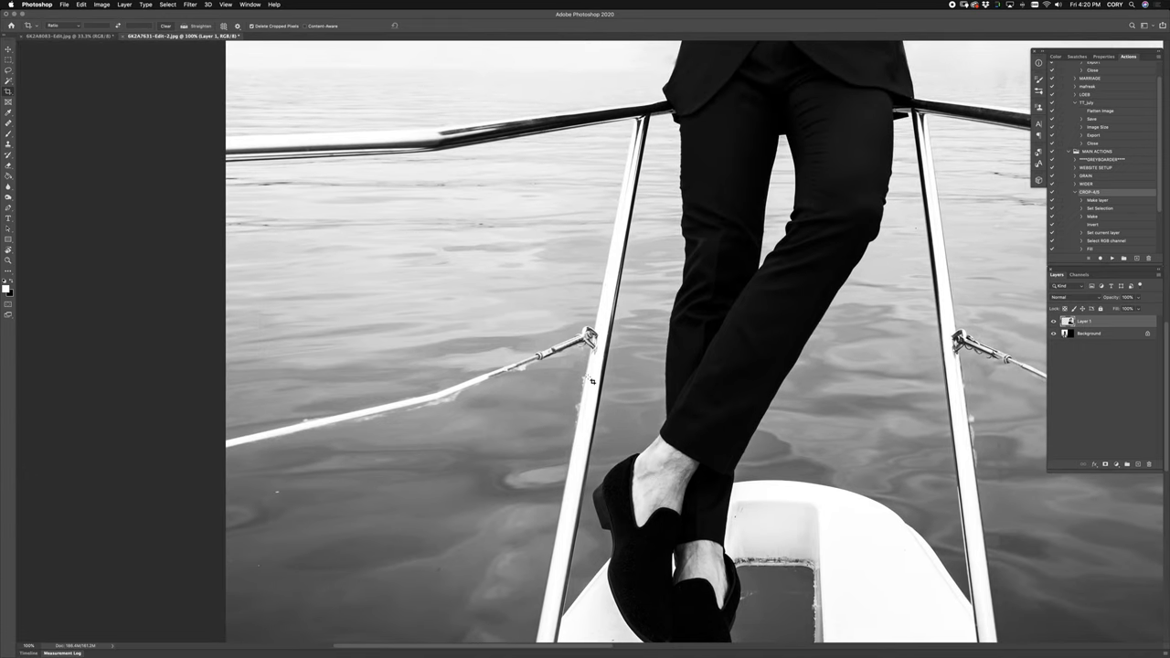
pyautogui.press('super+0')
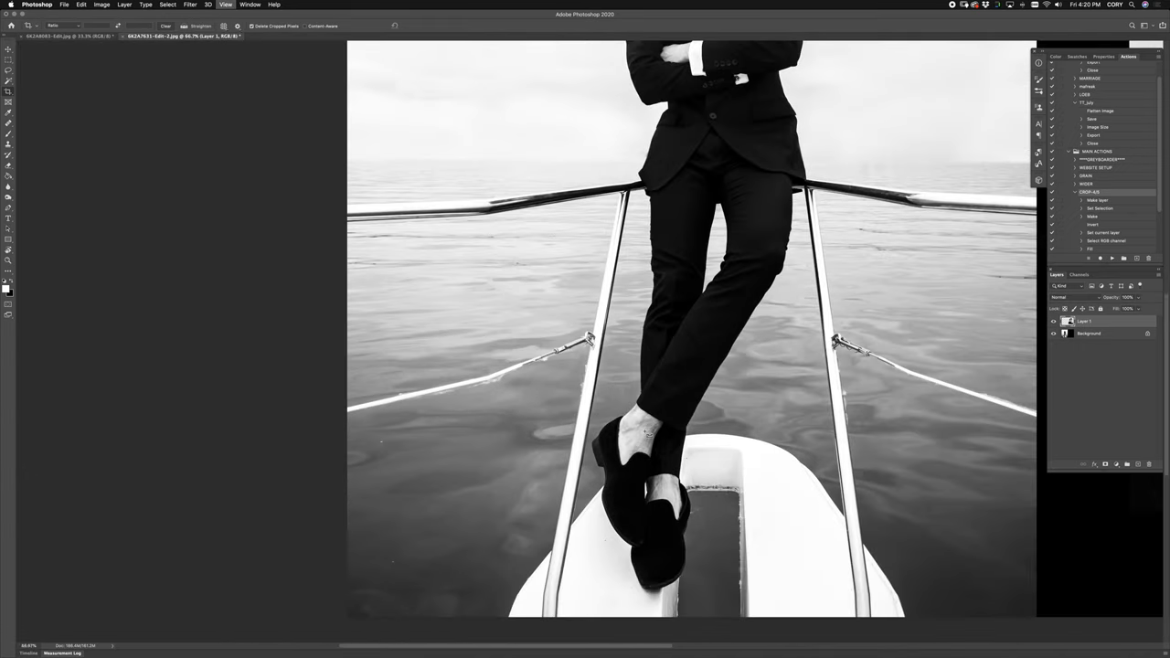
pyautogui.press('super+plus')
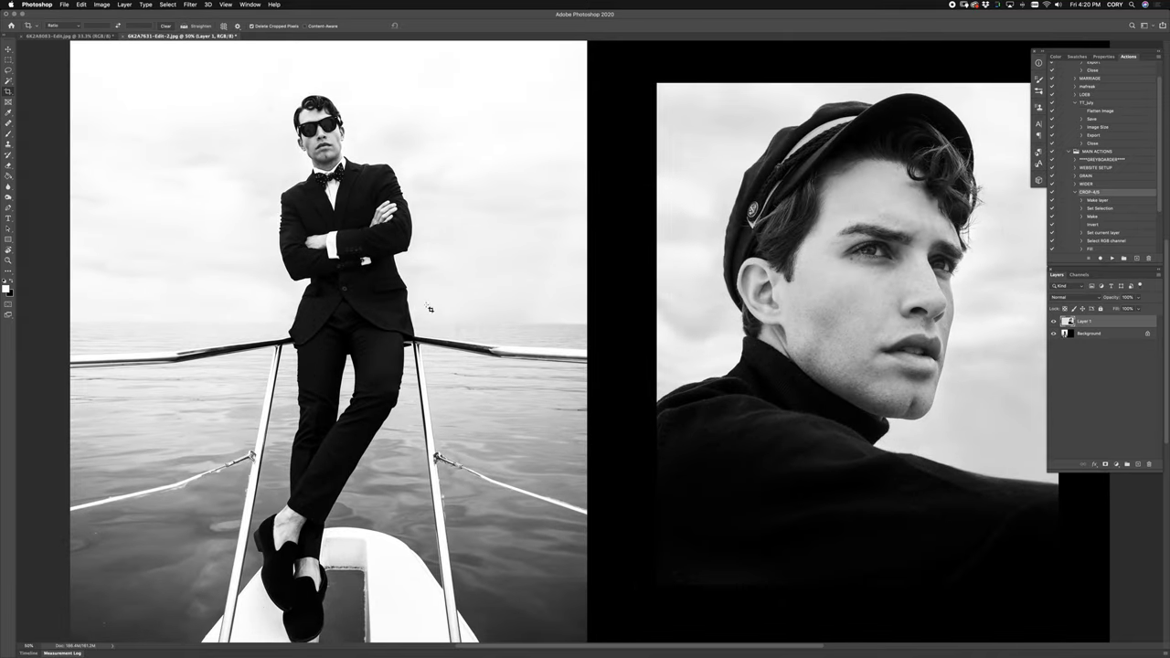
pyautogui.press('super+minus')
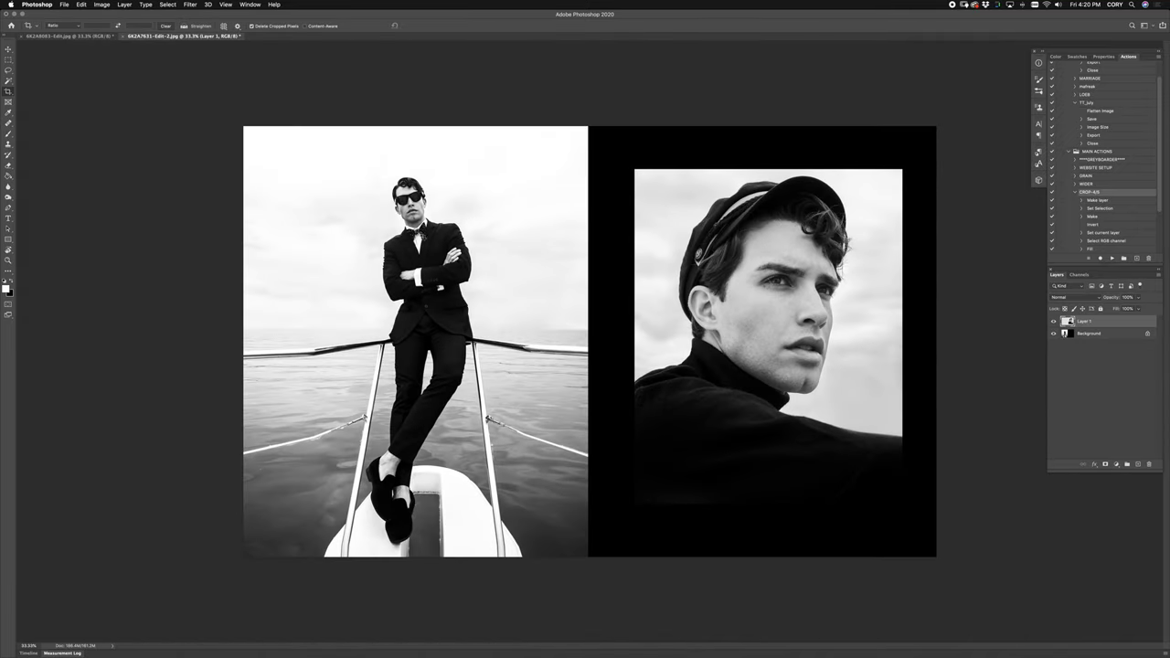
# Add a brightening Curves adjustment above both portraits, invert its mask to black, and ready a white brush at 14% opacity.
pyautogui.click(1116, 465)
pyautogui.click(1119, 512)
pyautogui.moveTo(1085, 167)
pyautogui.mouseDown()
pyautogui.moveTo(1083, 150)
pyautogui.moveTo(1078, 164)
pyautogui.mouseUp()
pyautogui.press('x')
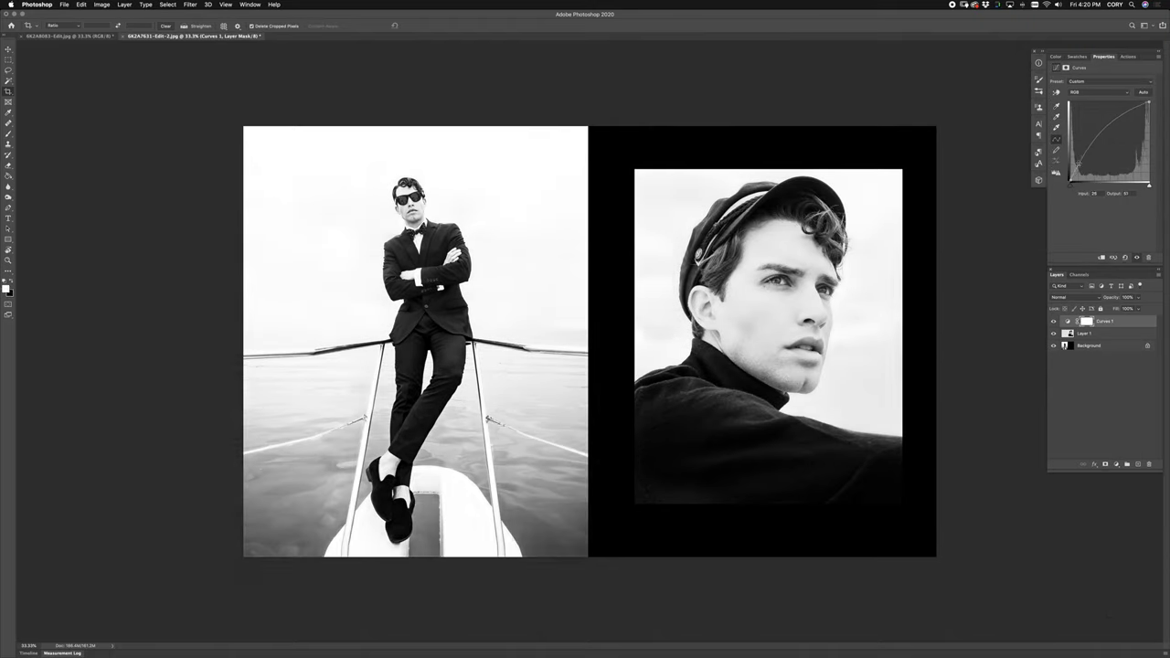
pyautogui.press('super+i')
pyautogui.press('b')
pyautogui.moveTo(157, 26); pyautogui.dragTo(117, 38)
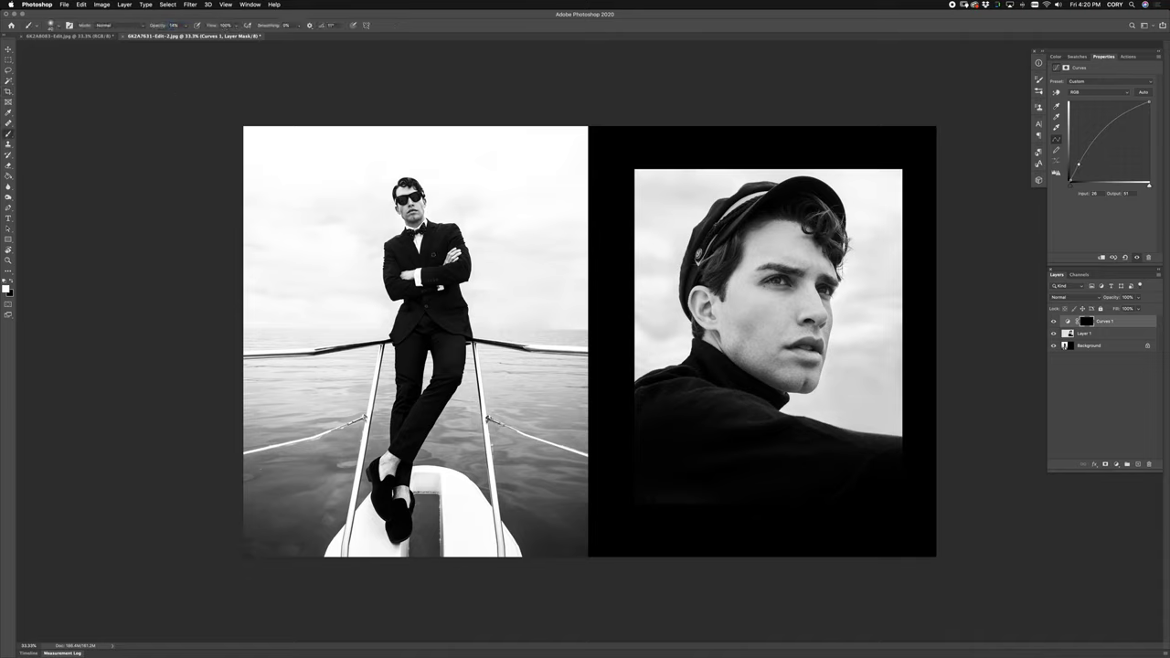
pyautogui.press('4')
# Examine the boat photo's water, rope edges and railings up close, and return to the side-by-side view.
pyautogui.press('super+plus')
pyautogui.press('super+plus')
pyautogui.moveTo(492, 412); pyautogui.dragTo(474, 259)
pyautogui.moveTo(429, 422); pyautogui.dragTo(545, 397)
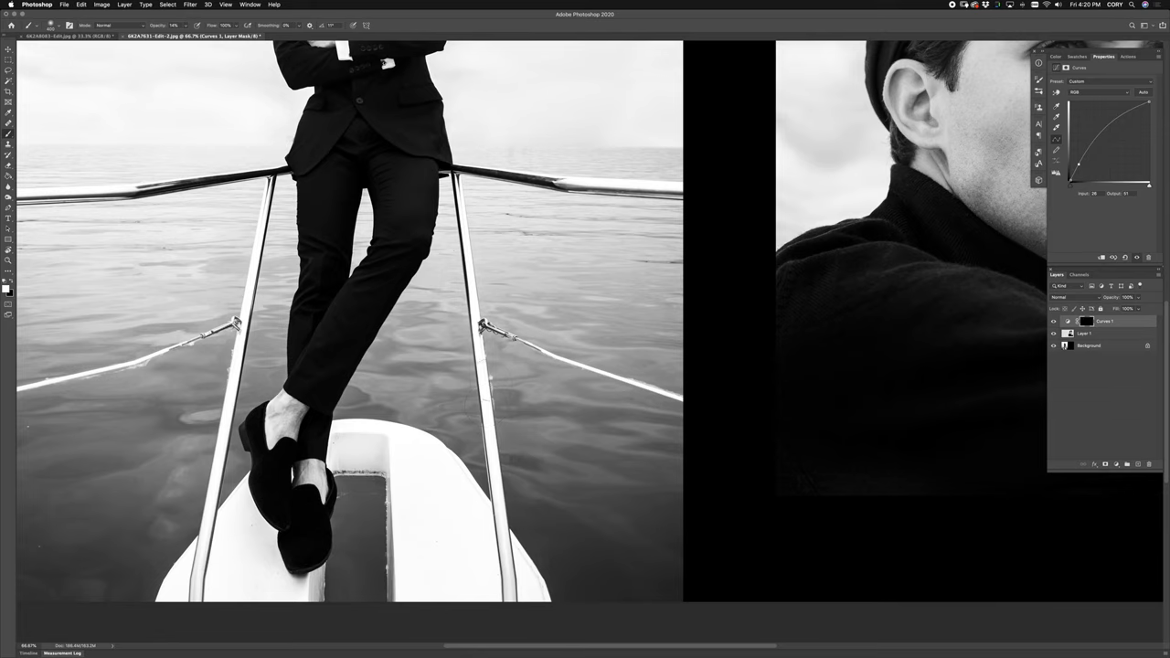
pyautogui.scroll(-3, 219, 440)
pyautogui.hscroll(-2, 219, 440)
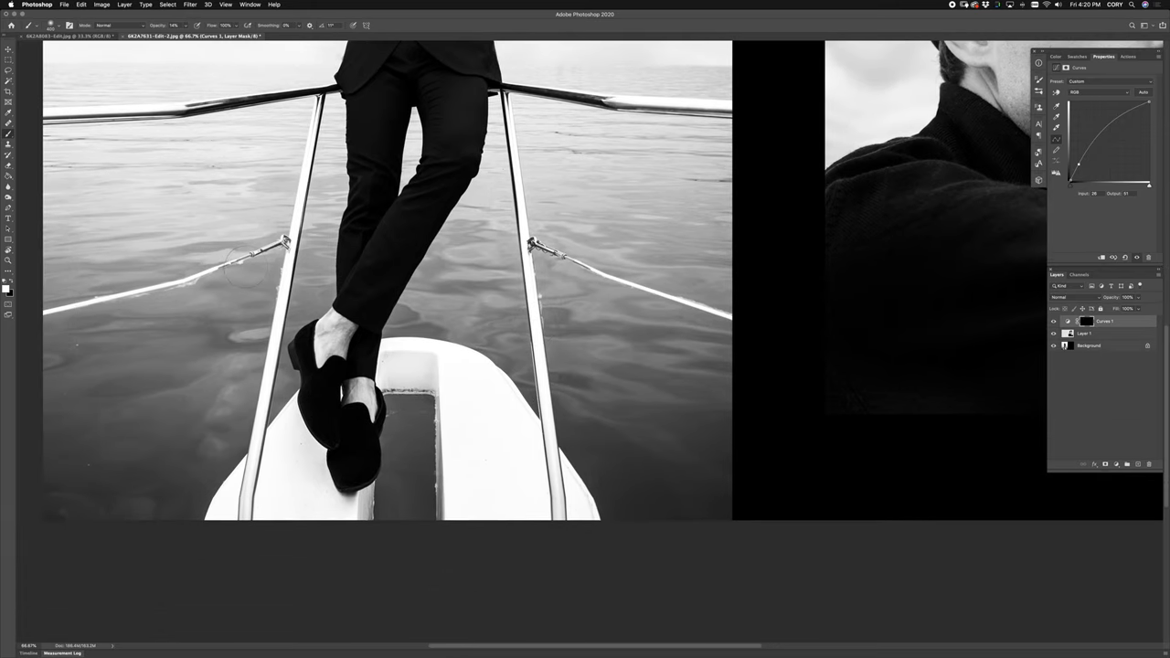
pyautogui.press('super+plus')
pyautogui.press('super+plus')
pyautogui.moveTo(588, 375); pyautogui.dragTo(1005, 393)
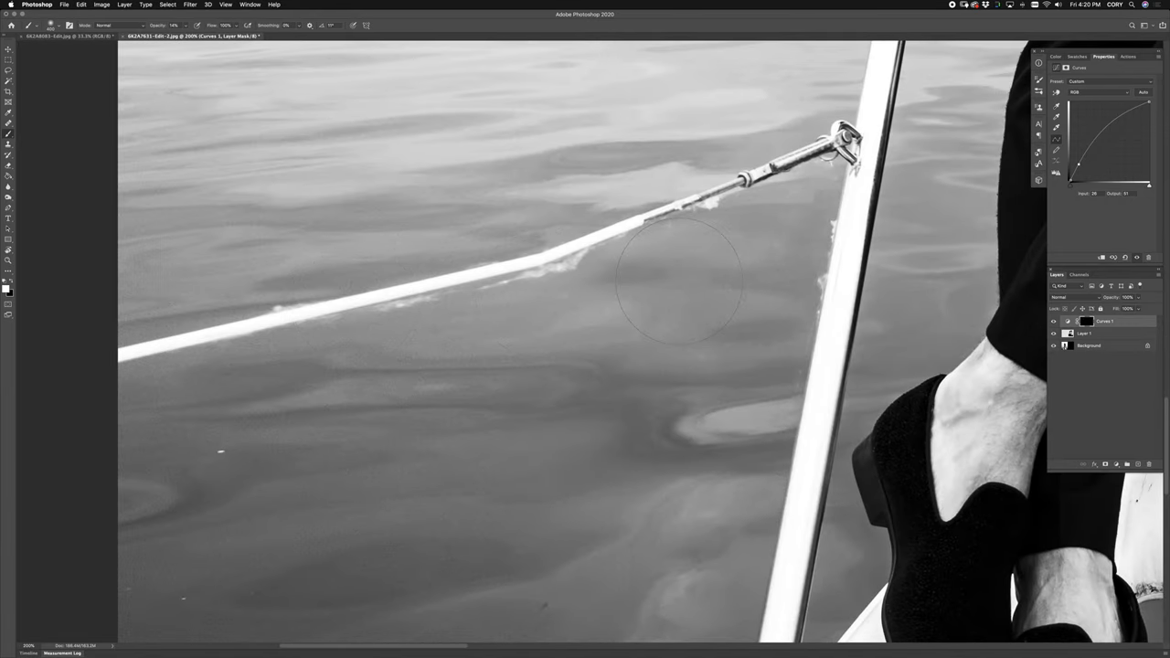
pyautogui.press('super+0')
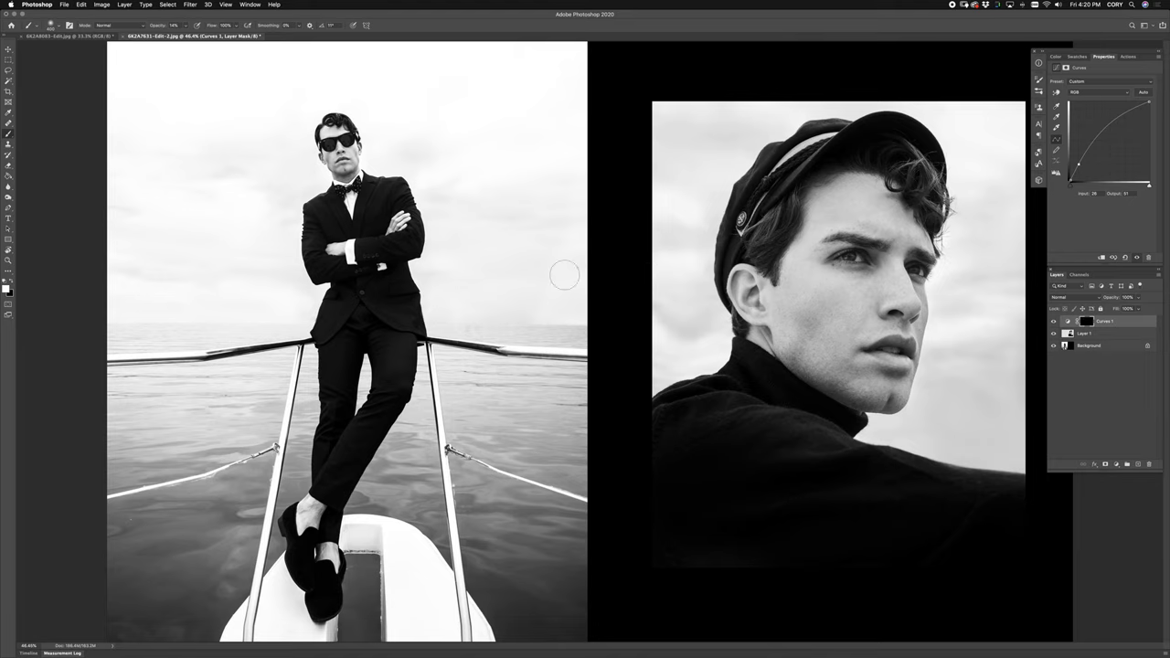
pyautogui.press('super+minus')
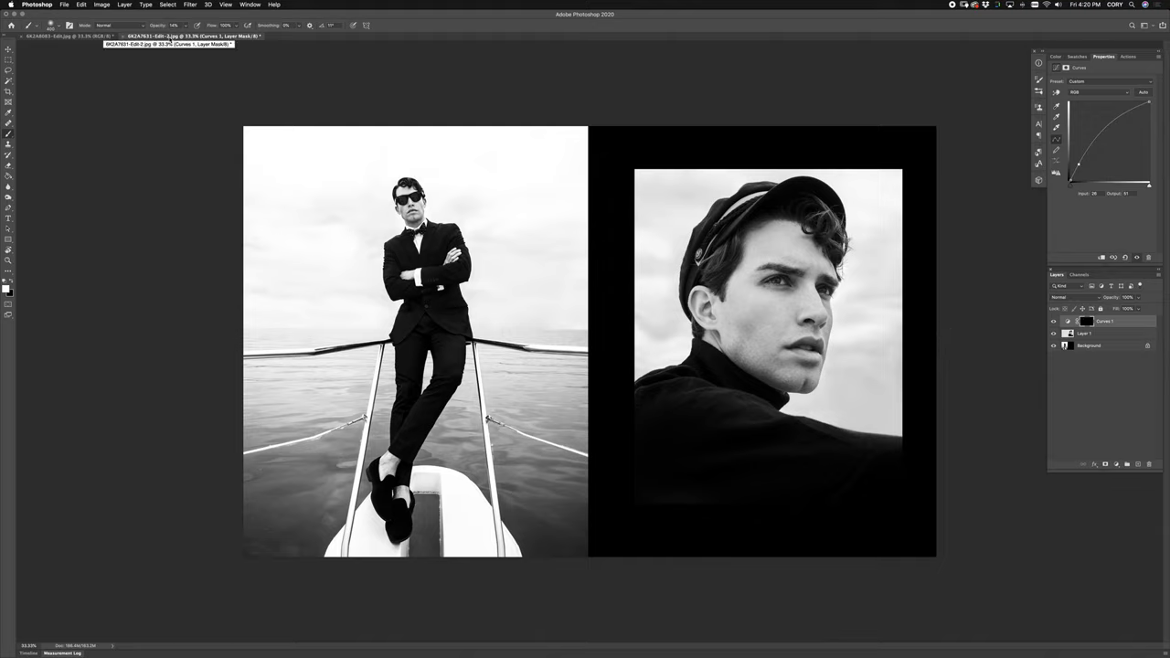
# Close the open portrait documents, read the next submission's e-mail and look through its two attached orchid portraits.
pyautogui.click(123, 37)
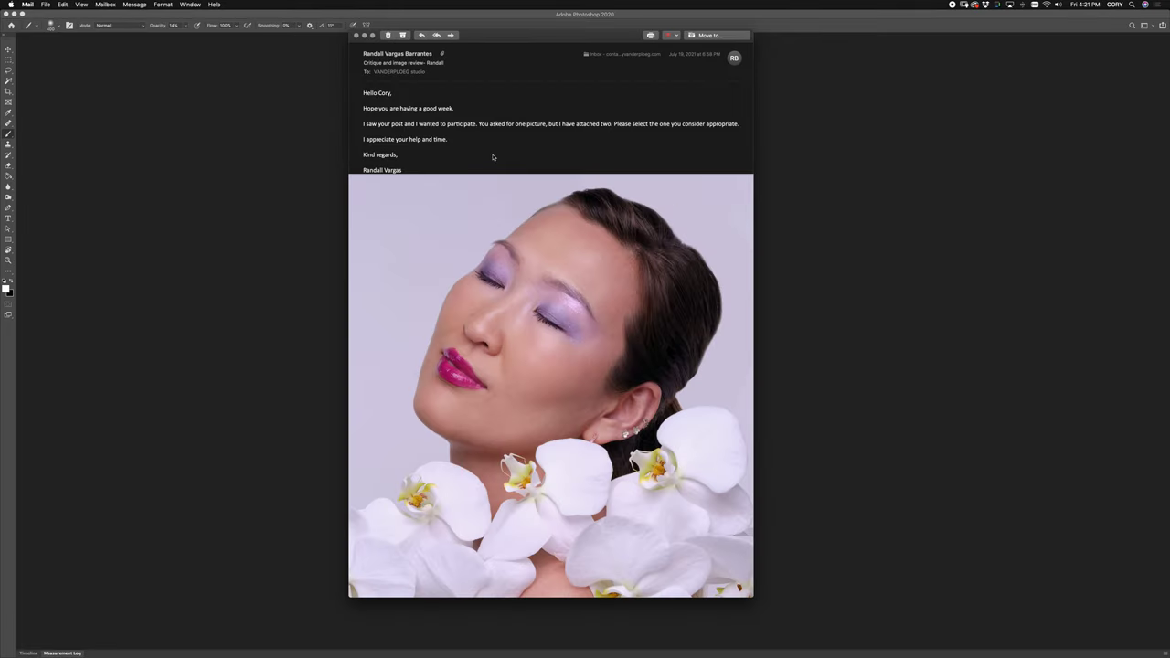
pyautogui.scroll(-10, 503, 157)
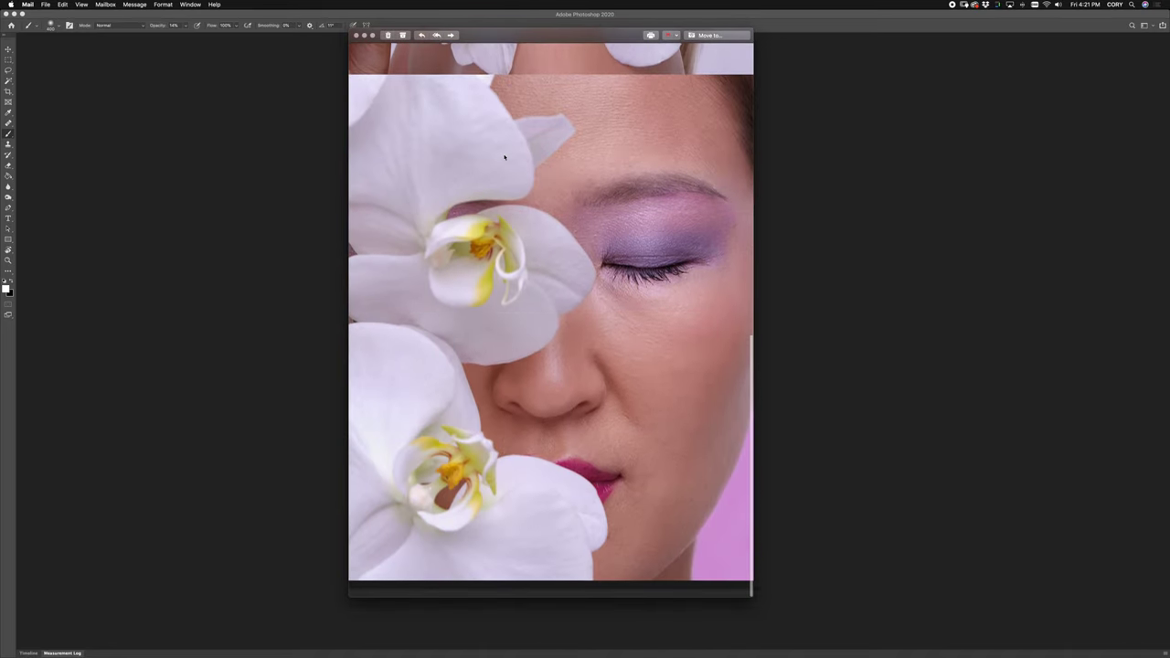
pyautogui.scroll(7, 503, 157)
pyautogui.scroll(5, 504, 157)
pyautogui.moveTo(361, 124); pyautogui.dragTo(479, 122)
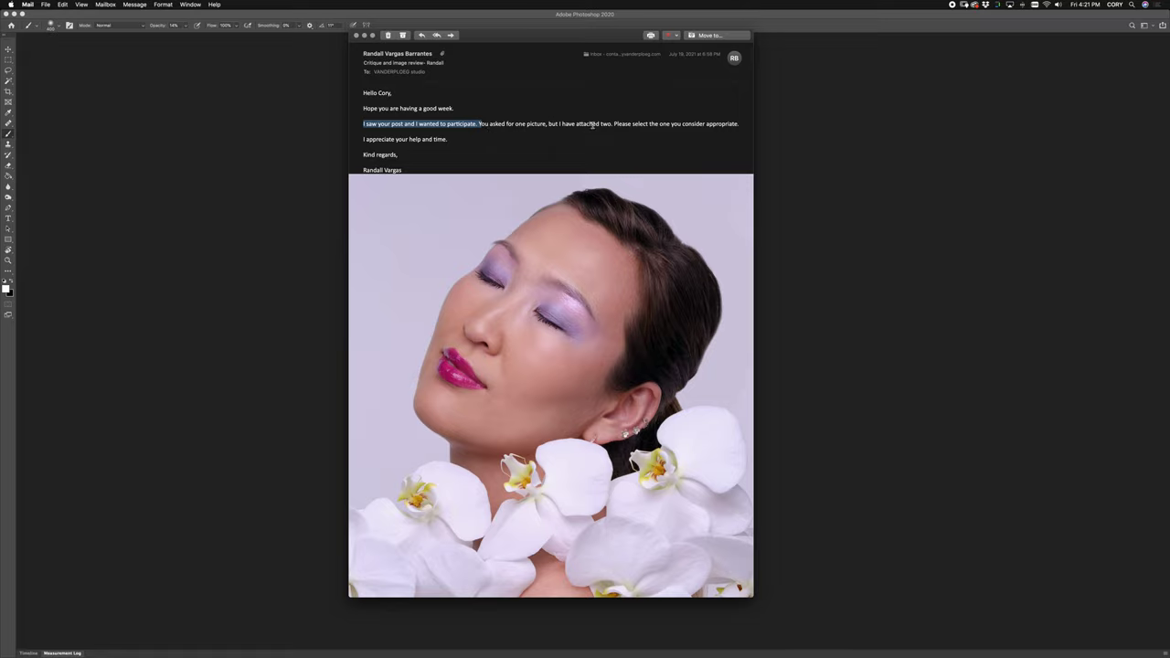
# Open both attached orchid portraits from the e-mail in Photoshop as separate documents.
pyautogui.moveTo(594, 269); pyautogui.dragTo(256, 237)
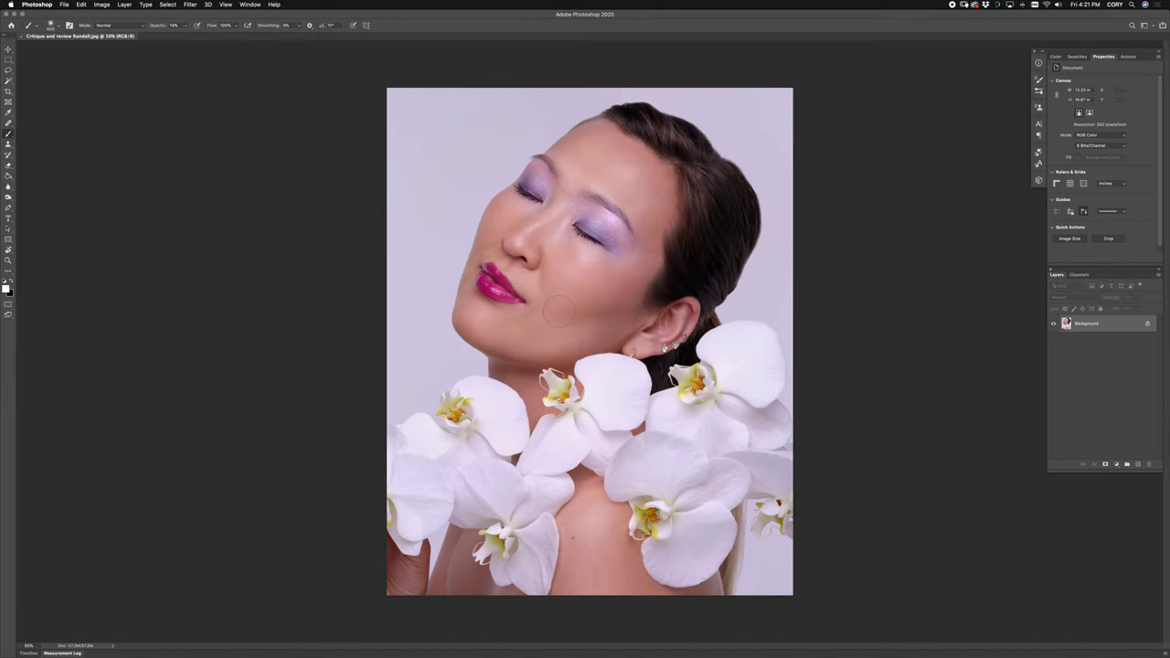
pyautogui.press('super+Tab')
pyautogui.scroll(-10, 628, 382)
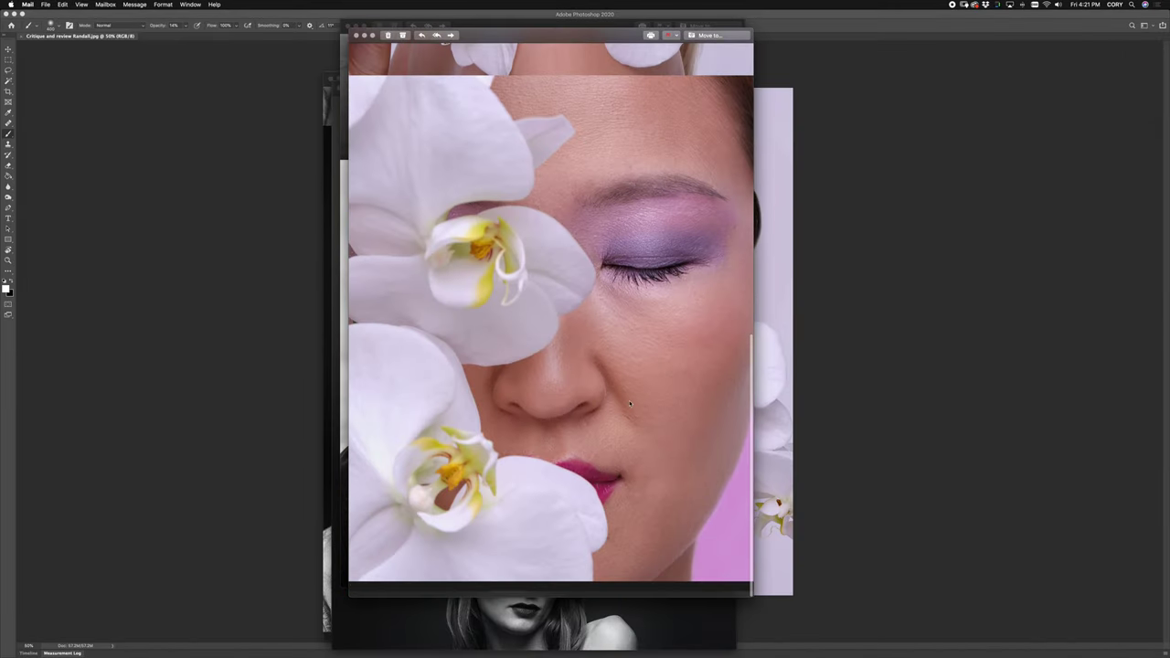
pyautogui.moveTo(629, 382); pyautogui.dragTo(7, 302)
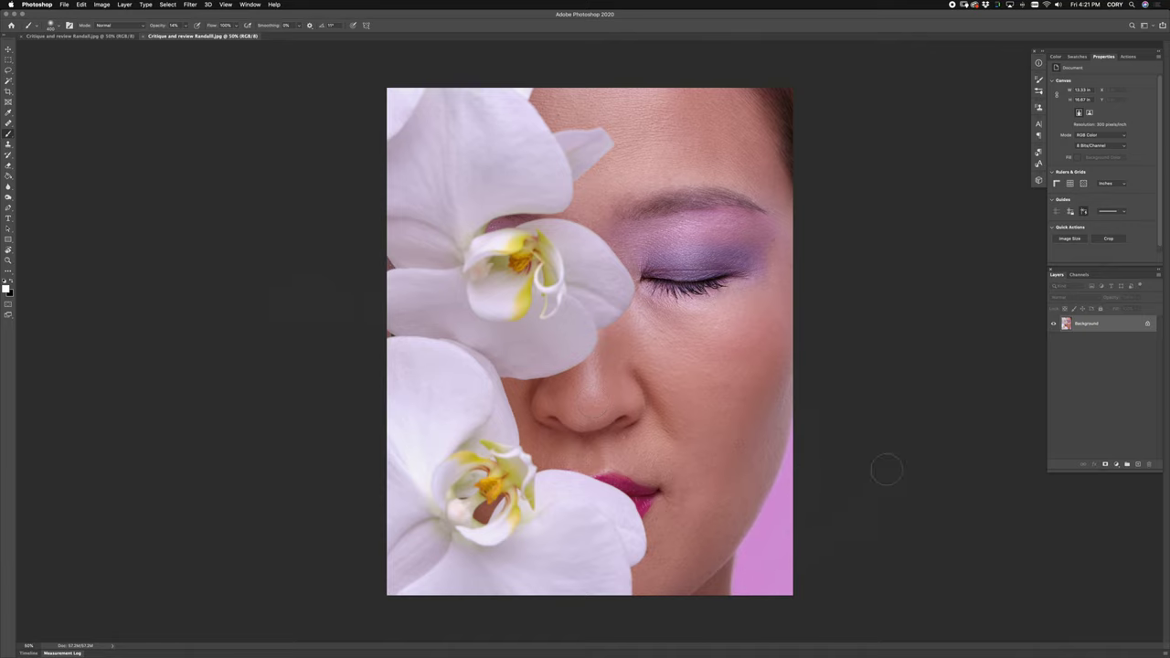
# Sample the pink background of the close-up portrait as the foreground colour and compare it with the other orchid portrait.
pyautogui.press('super+minus')
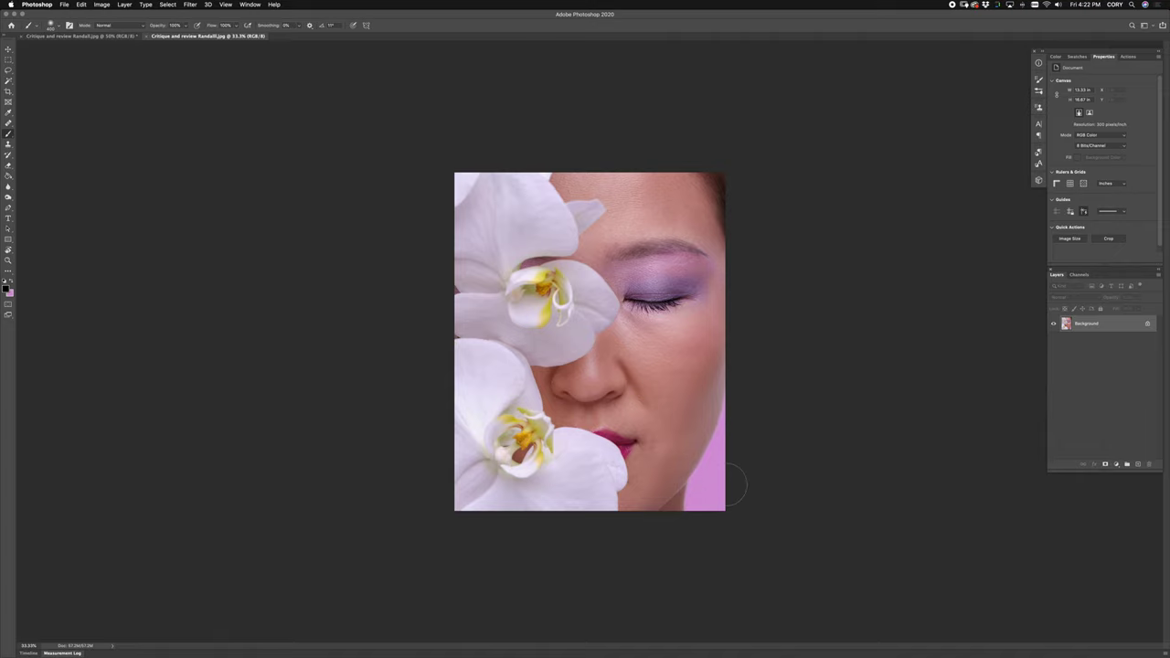
pyautogui.click(75, 35)
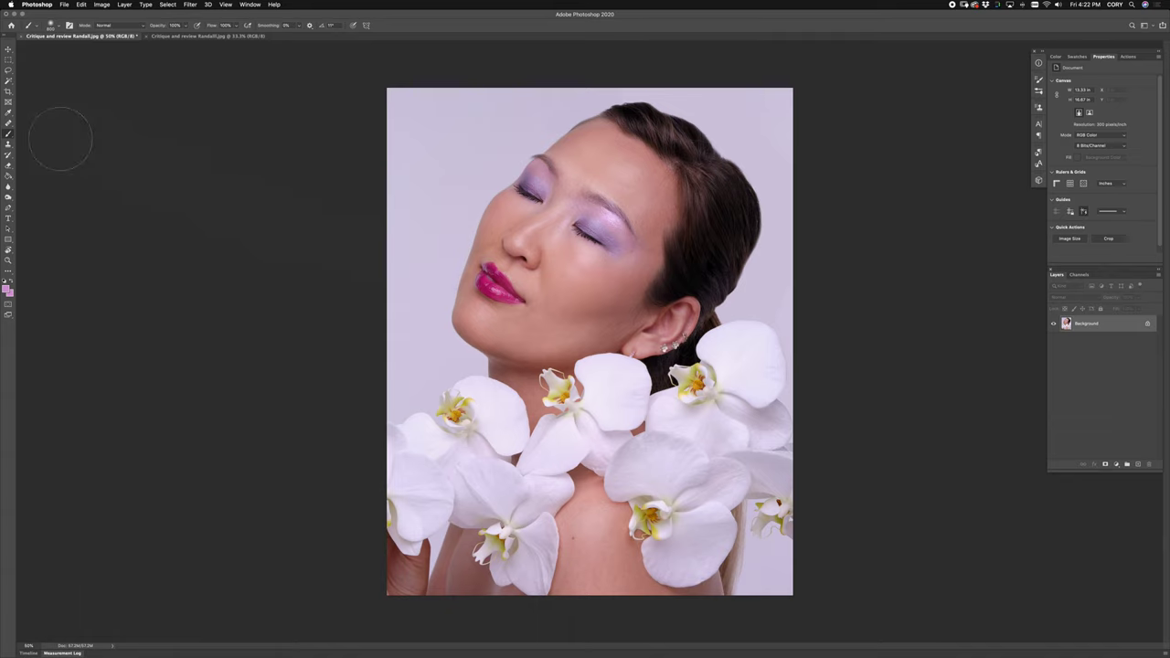
pyautogui.hotkey('ctrl', 'Tab')
pyautogui.hotkey('ctrl', 'Tab')
# Select the lavender background around the woman's head with the Quick Selection tool, leaving out the white orchids.
pyautogui.click(8, 71)
pyautogui.click(8, 80)
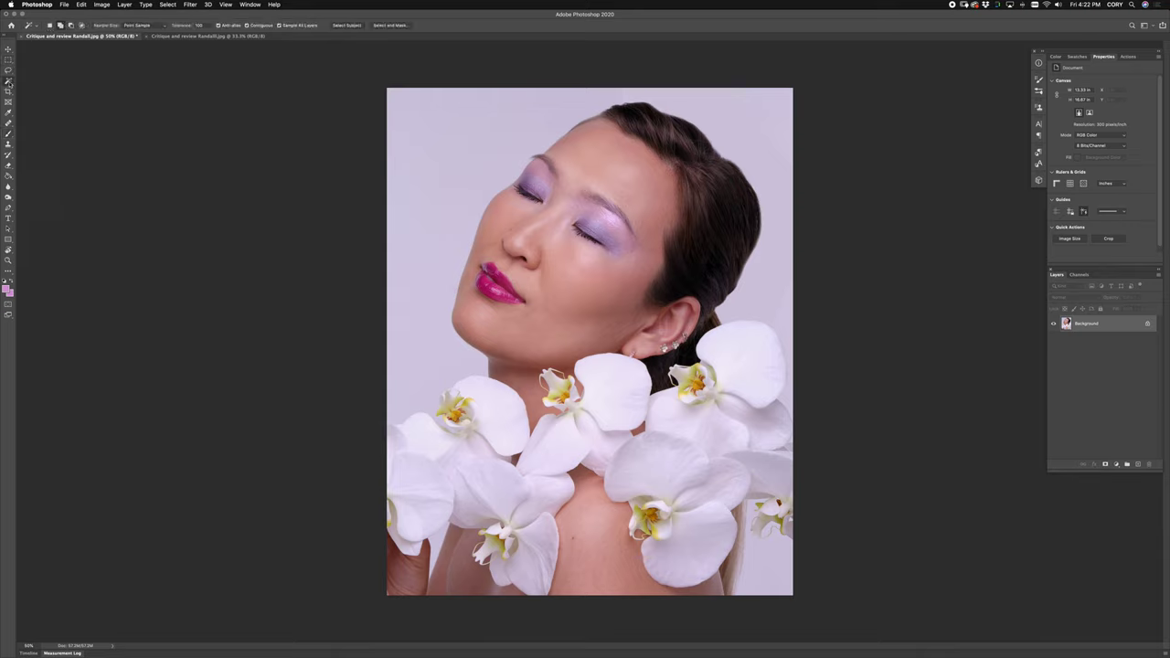
pyautogui.click(8, 80)
pyautogui.click(46, 85)
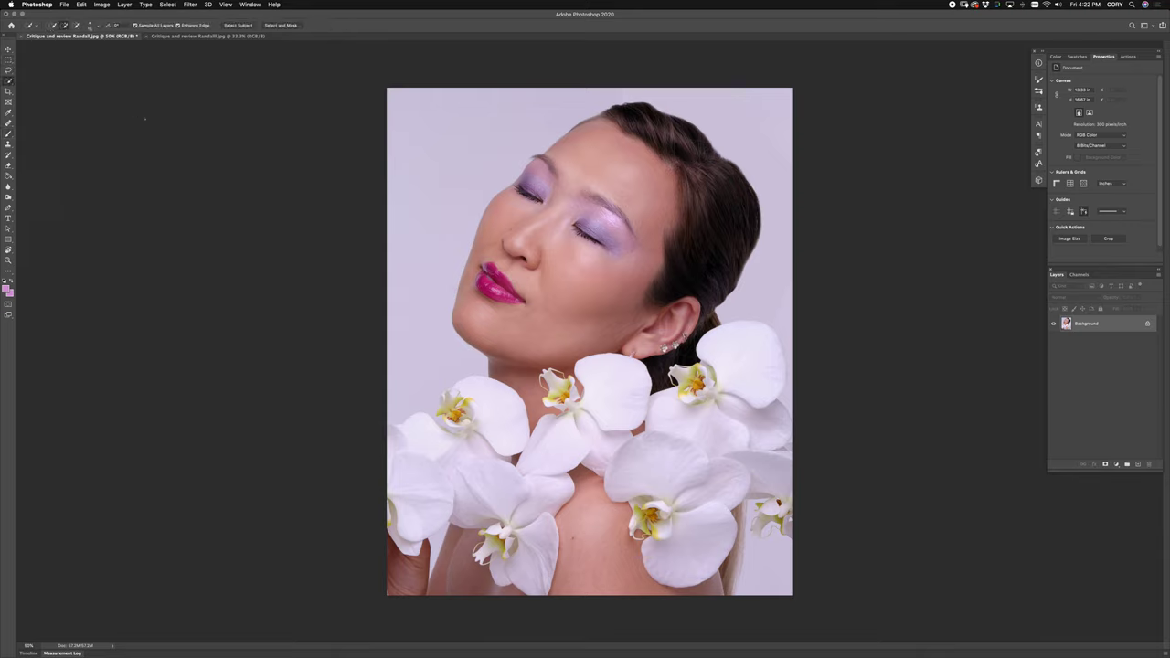
pyautogui.moveTo(413, 378); pyautogui.dragTo(417, 323)
pyautogui.moveTo(422, 226); pyautogui.dragTo(454, 135)
pyautogui.moveTo(763, 105); pyautogui.dragTo(776, 147)
pyautogui.moveTo(771, 278); pyautogui.dragTo(774, 290)
pyautogui.keyDown('alt'); pyautogui.click(753, 397); pyautogui.keyUp('alt')
pyautogui.keyDown('alt'); pyautogui.click(447, 395); pyautogui.keyUp('alt')
# Create a new layer masked to the background selection and fill it with the sampled pink.
pyautogui.hotkey('ctrl', 'shift', 'n')
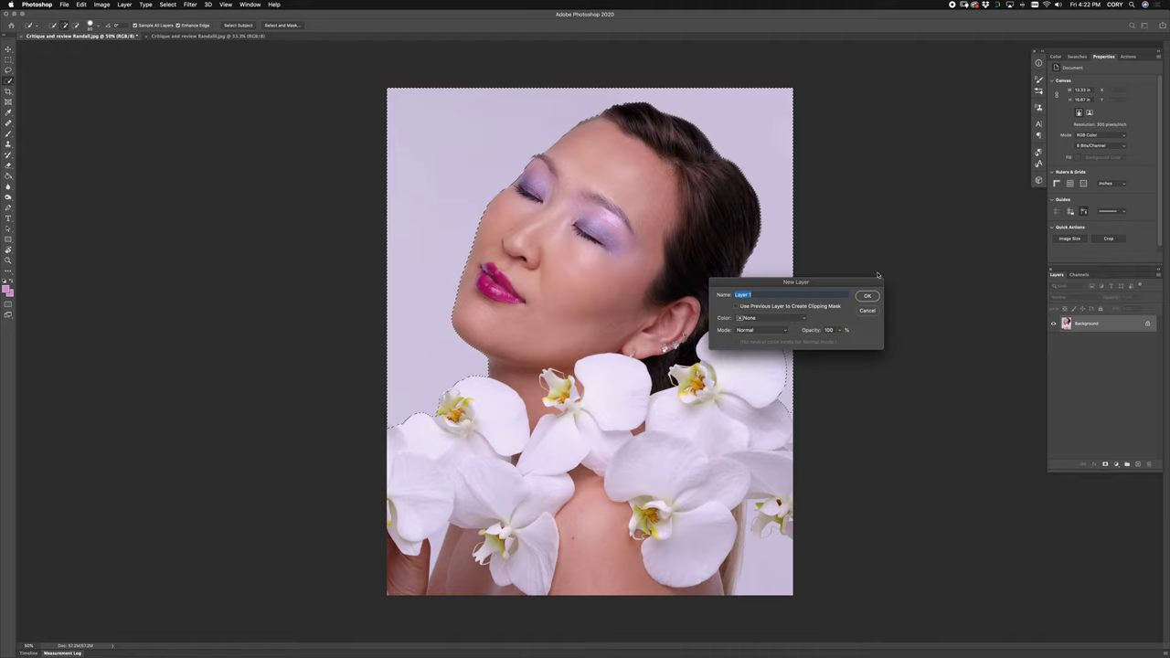
pyautogui.press('Return')
pyautogui.press('g')
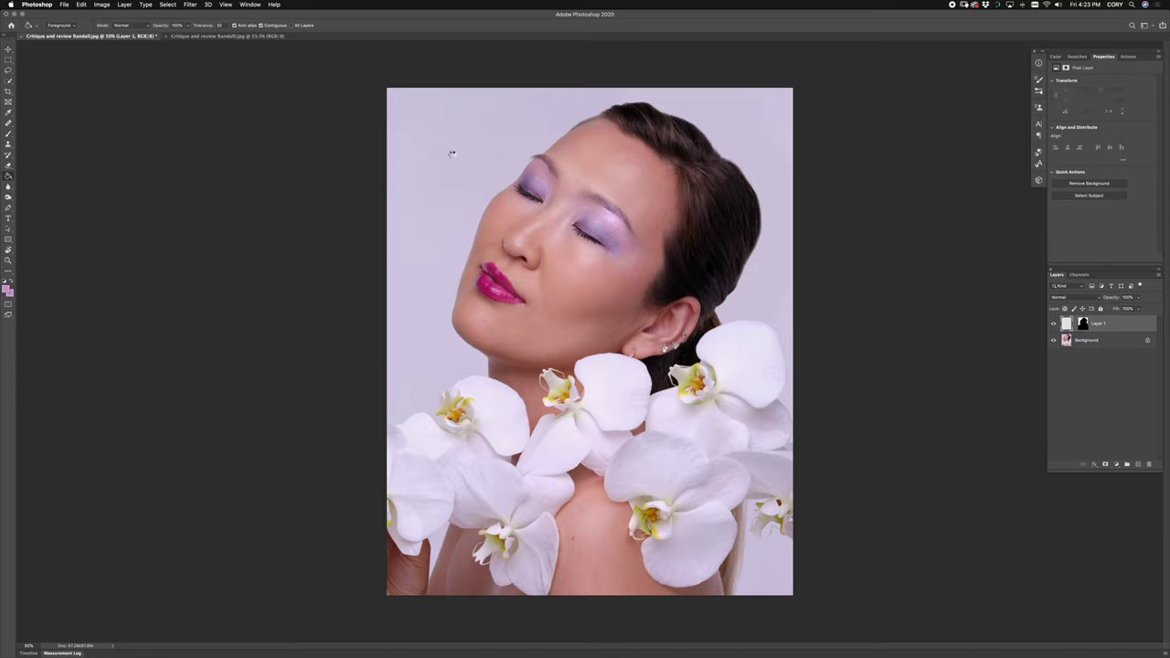
pyautogui.click(452, 155)
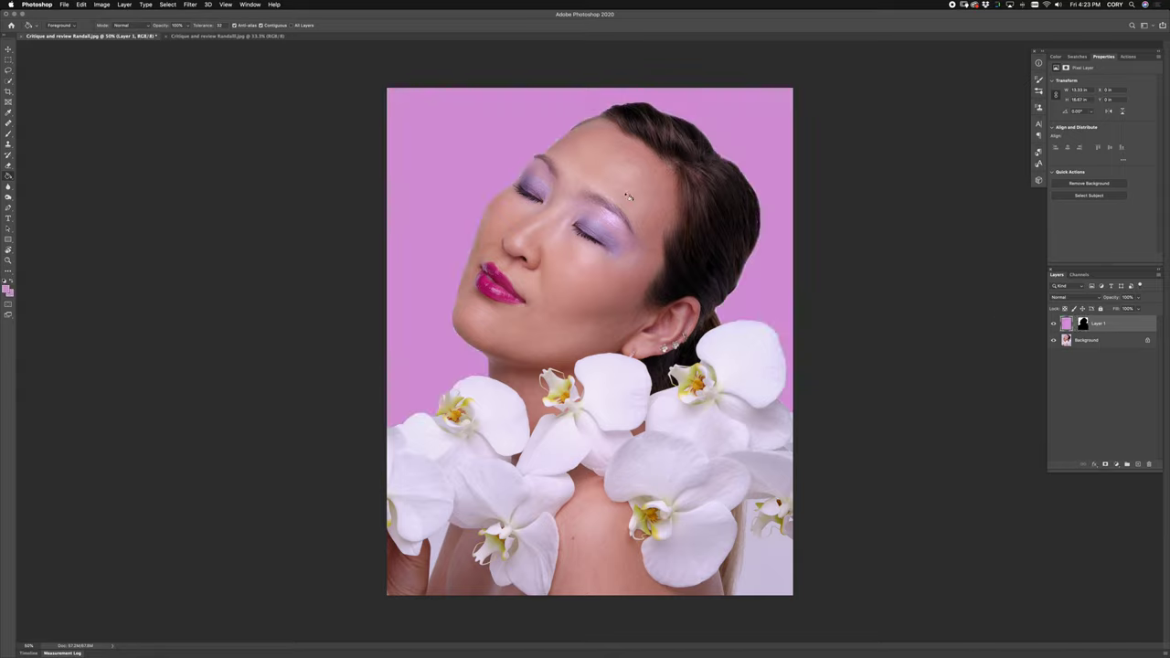
# Lower the pink fill layer's opacity to a faint background tint, and hide the layer.
pyautogui.moveTo(1111, 299); pyautogui.dragTo(1086, 301)
pyautogui.hotkey('ctrl', 'Tab')
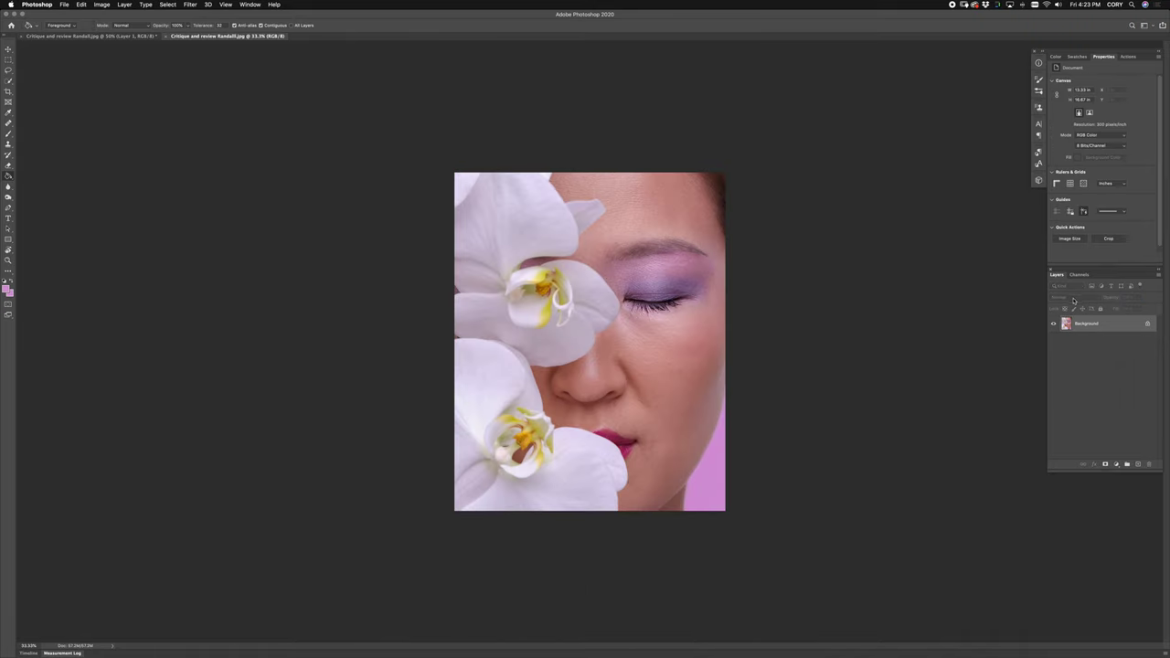
pyautogui.hotkey('ctrl', 'Tab')
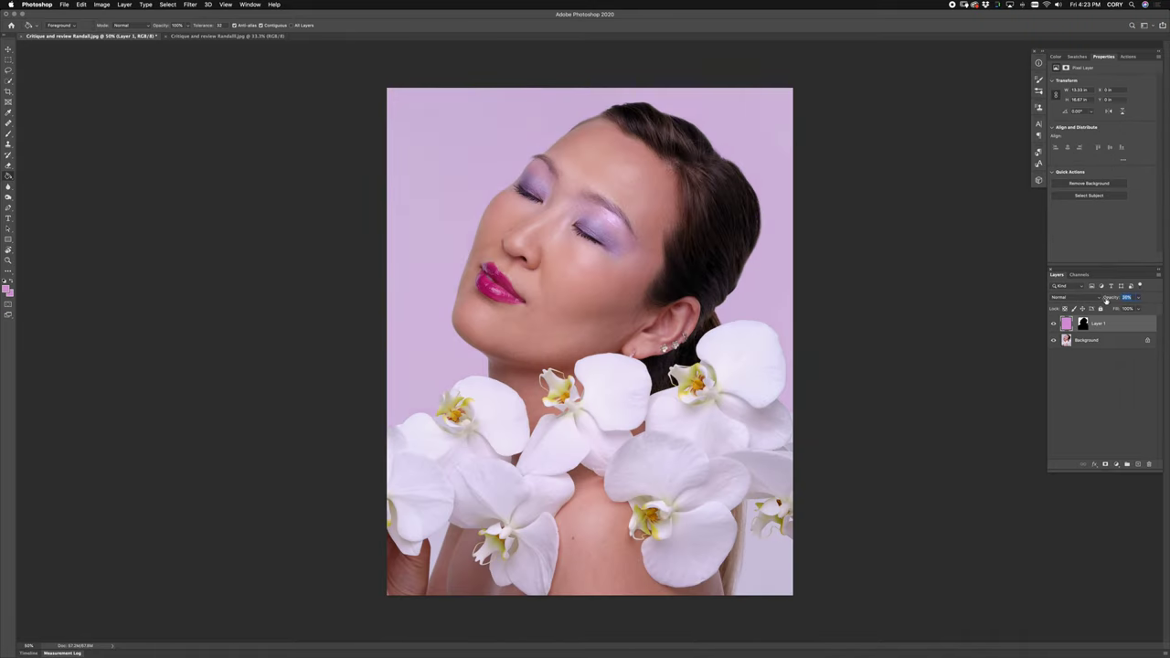
pyautogui.hotkey('ctrl', 'Tab')
pyautogui.hotkey('ctrl', 'Tab')
pyautogui.click(1052, 323)
# Switch back and forth between the two orchid portraits to compare their backgrounds, eye makeup and skin.
pyautogui.hotkey('ctrl', 'Tab')
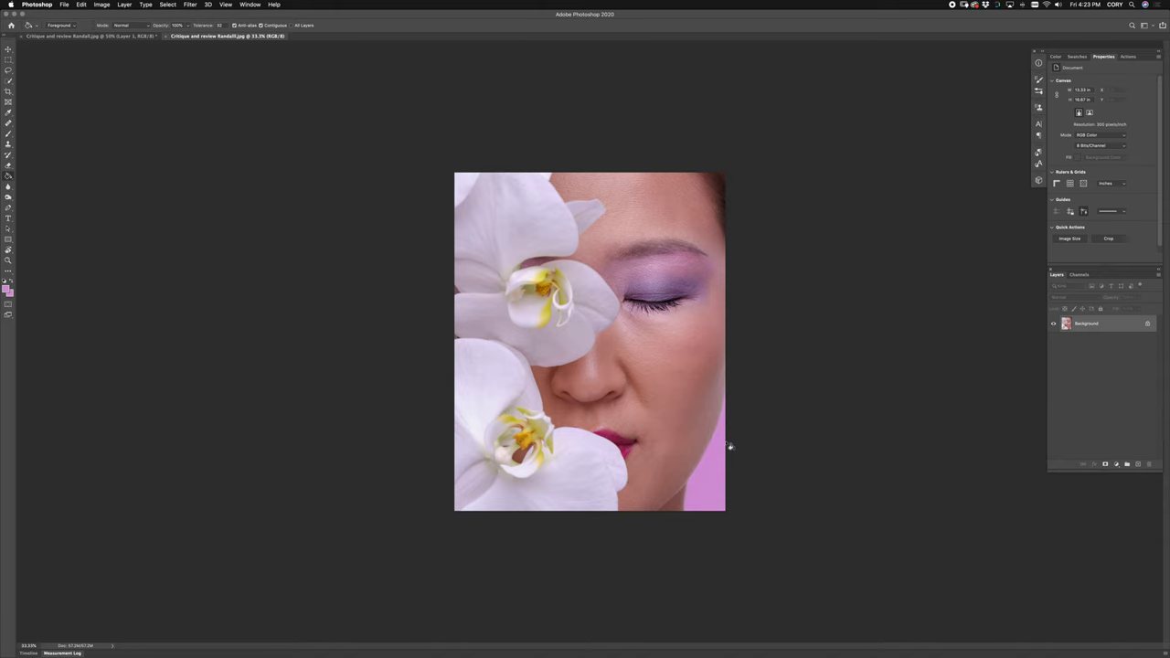
pyautogui.hotkey('ctrl', 'Tab')
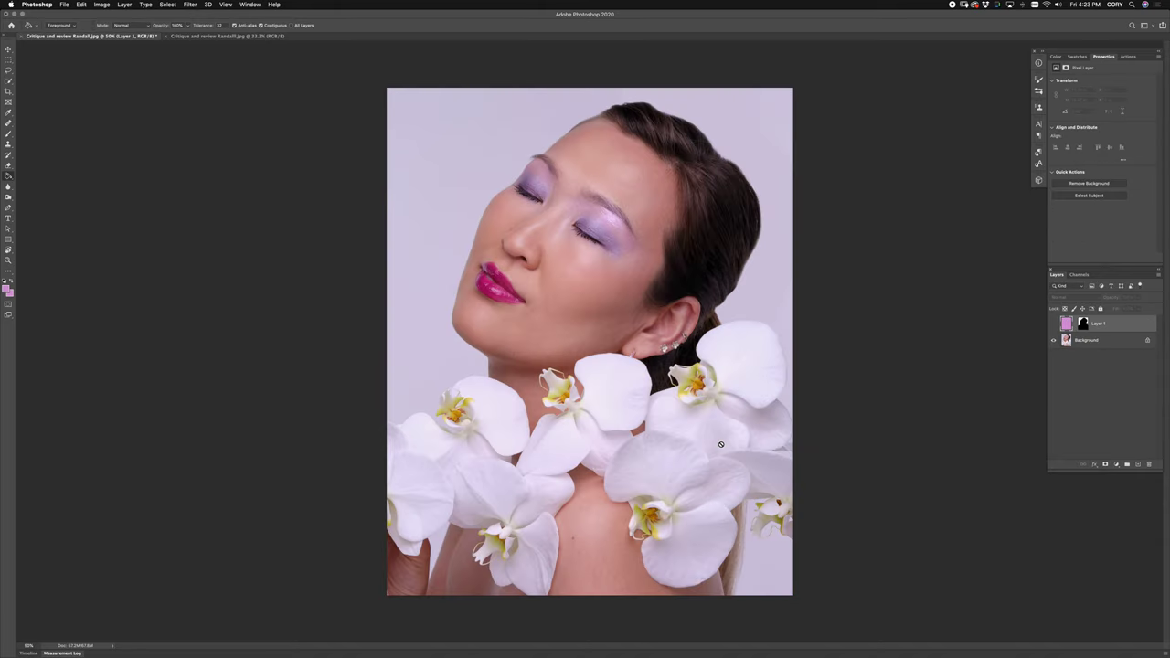
pyautogui.hotkey('ctrl', 'Tab')
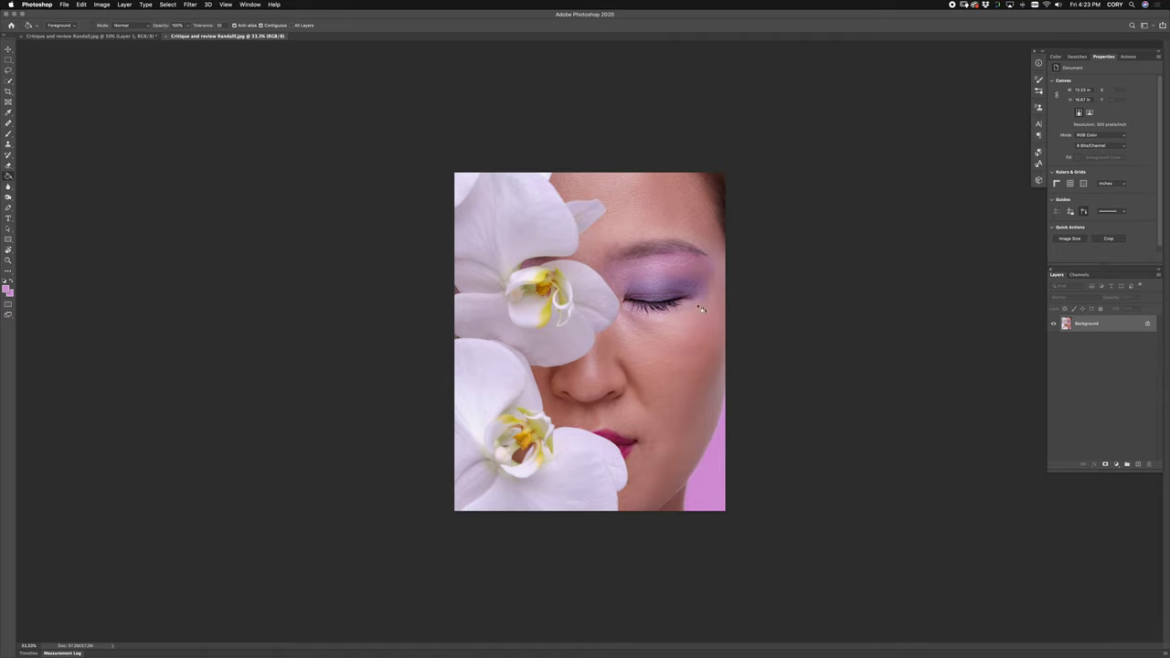
pyautogui.hotkey('ctrl', 'Tab')
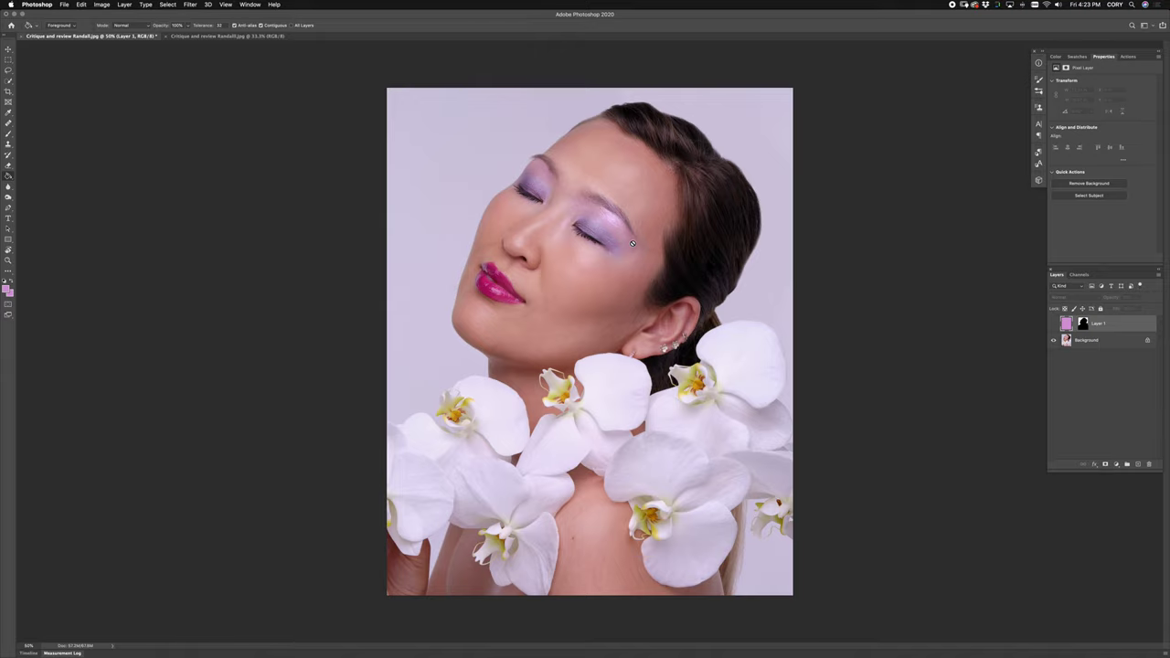
pyautogui.hotkey('ctrl', 'Tab')
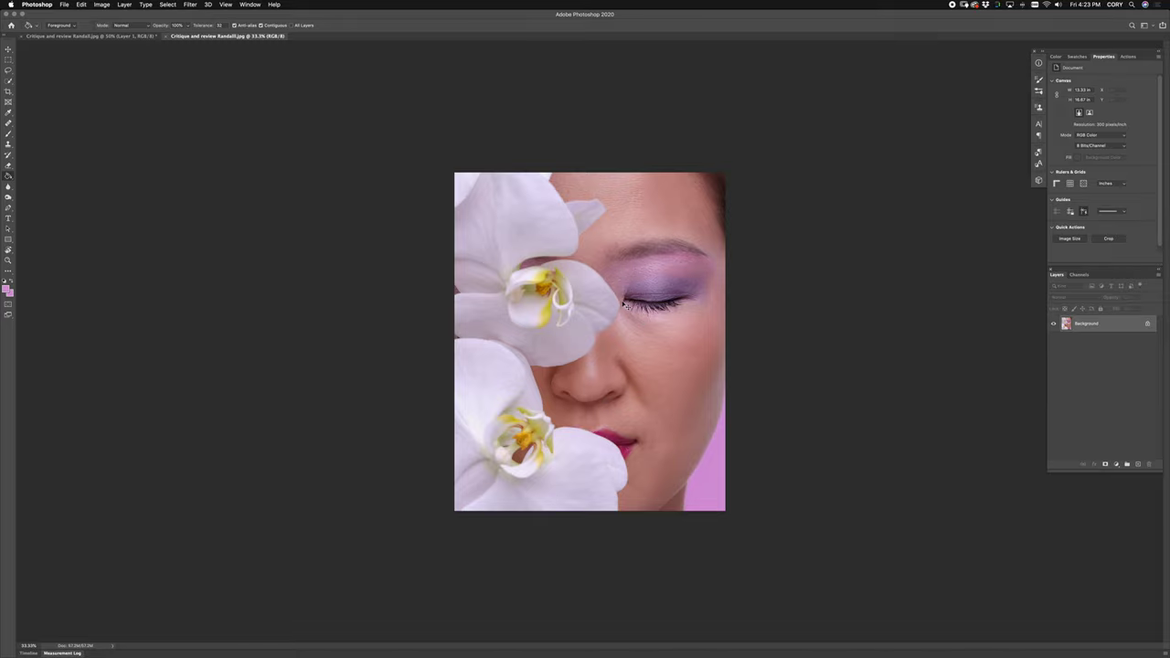
pyautogui.hotkey('ctrl', 'Tab')
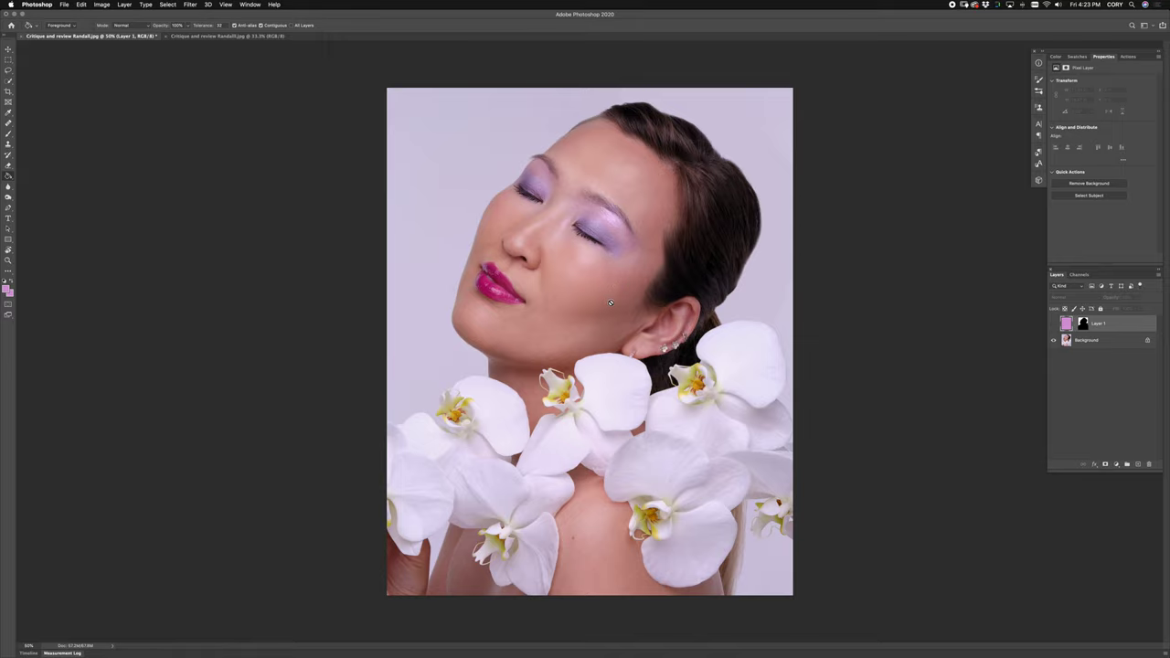
pyautogui.hotkey('ctrl', 'Tab')
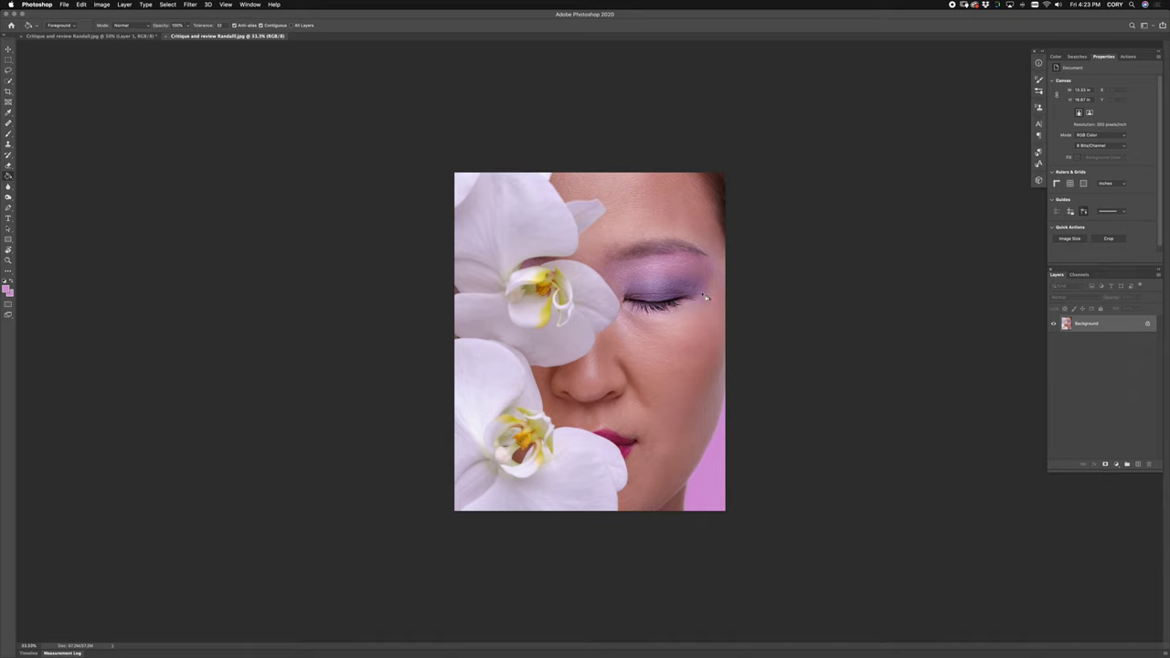
pyautogui.hotkey('ctrl', 'Tab')
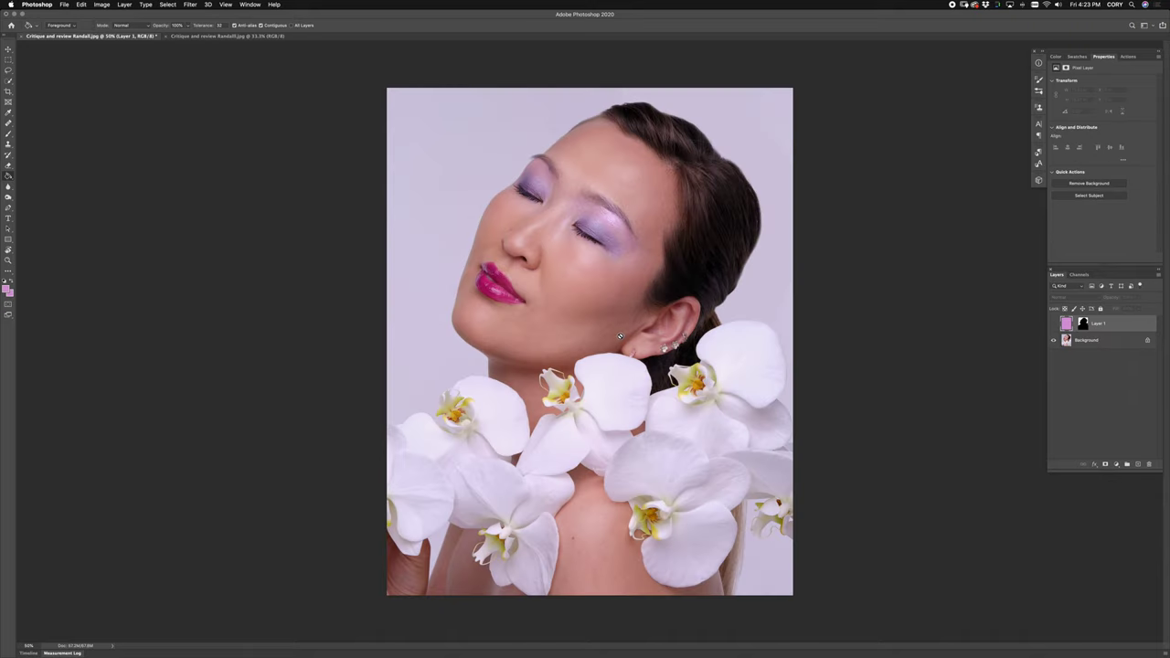
# Examine the lips, nose and jaw skin of the tilted-head portrait up close at 100% and 200%.
pyautogui.scroll(5, 566, 297)
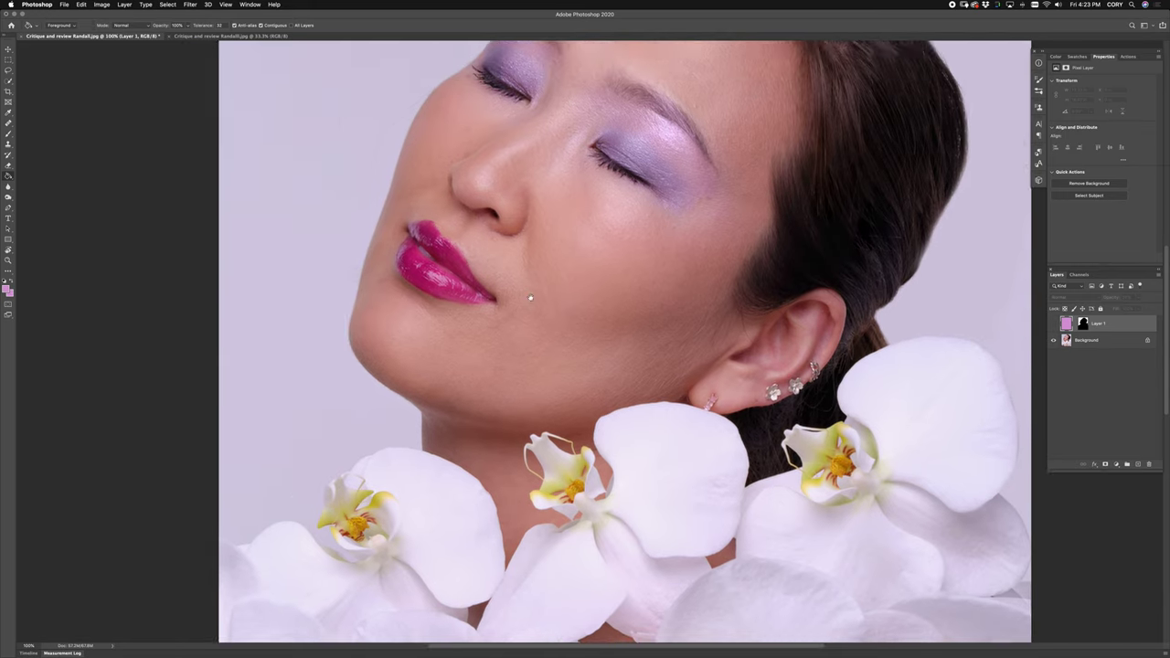
pyautogui.moveTo(530, 297); pyautogui.dragTo(552, 313)
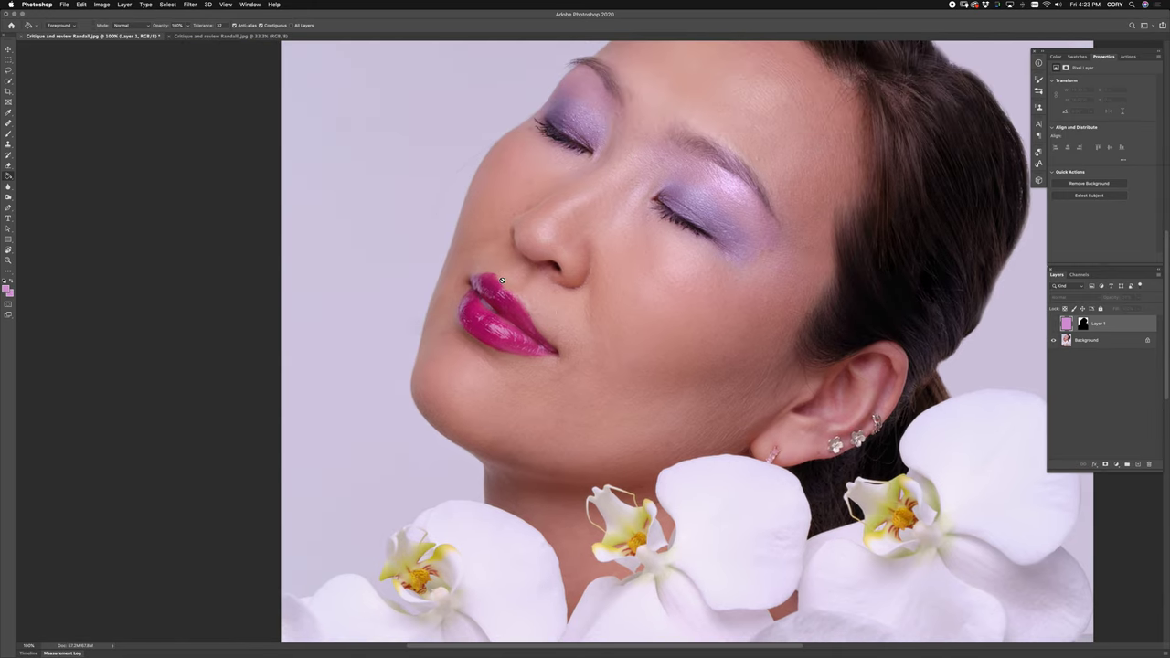
pyautogui.press('super+equal')
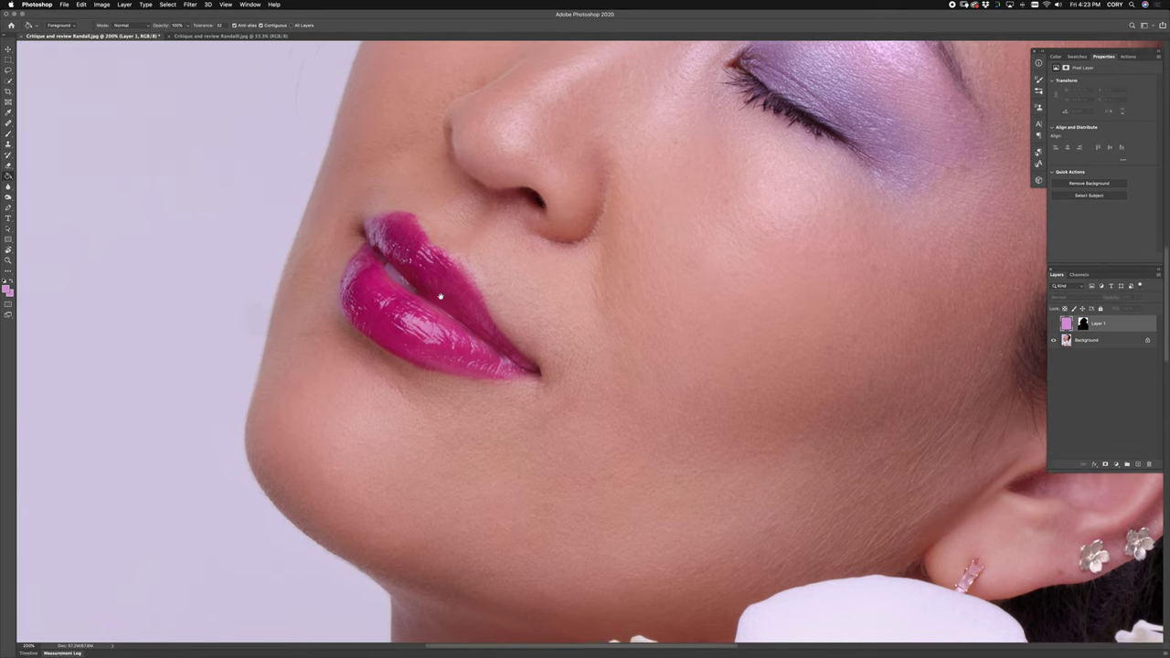
pyautogui.press('super+0')
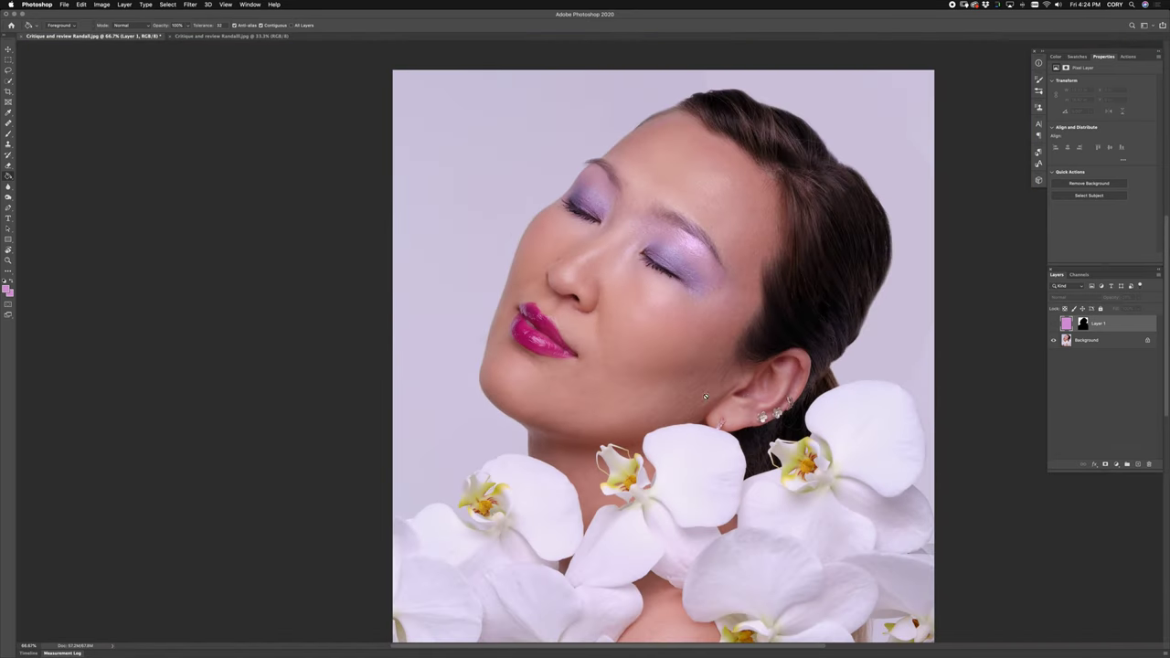
pyautogui.press('super+1')
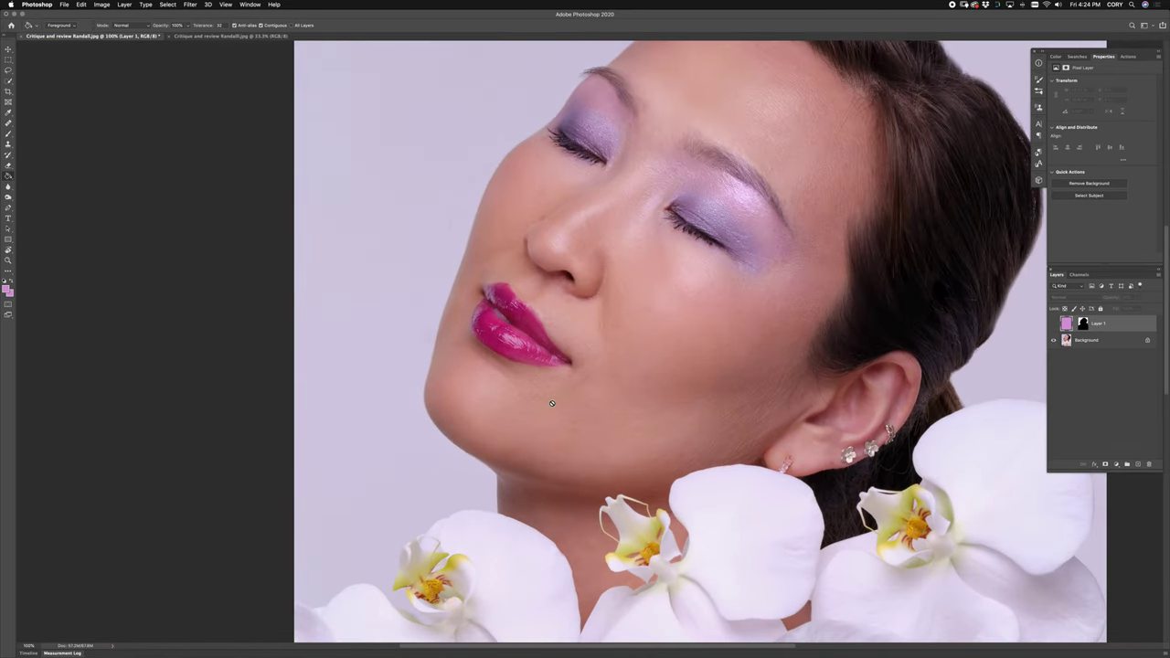
# Add an empty layer above the others and retouch the skin around the woman's chin with the Healing Brush.
pyautogui.press('super+shift+alt+n')
pyautogui.press('s')
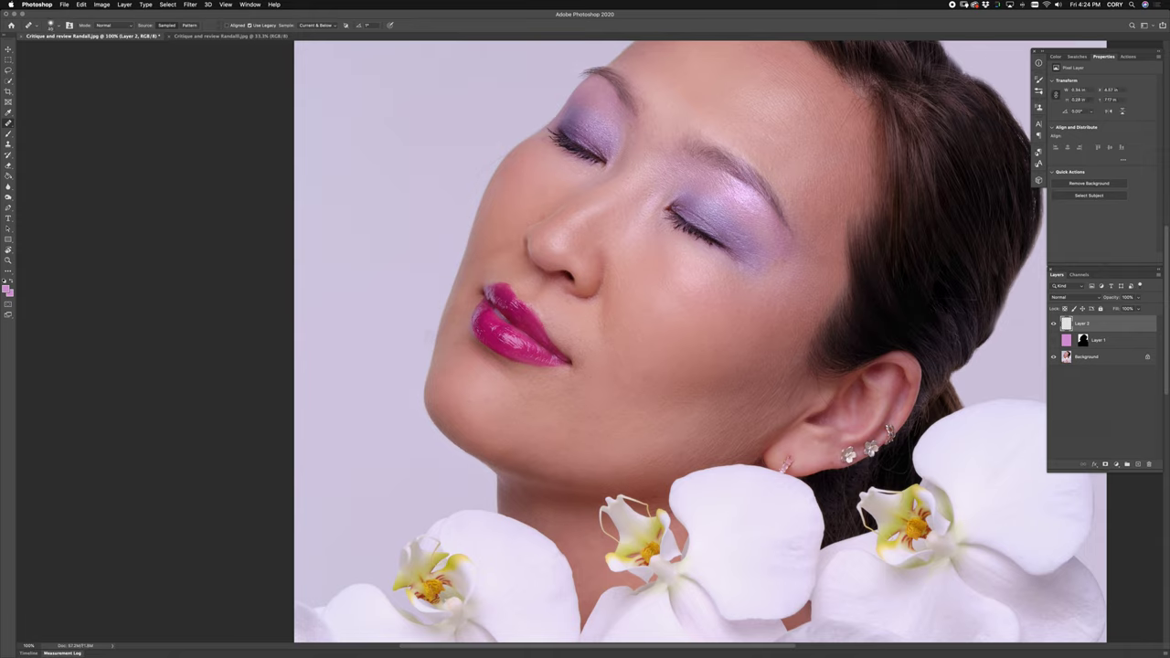
pyautogui.click(557, 468)
# Switch to the Brave browser and open wadehudson.ca/beauty in a new window.
pyautogui.press('super+Tab')
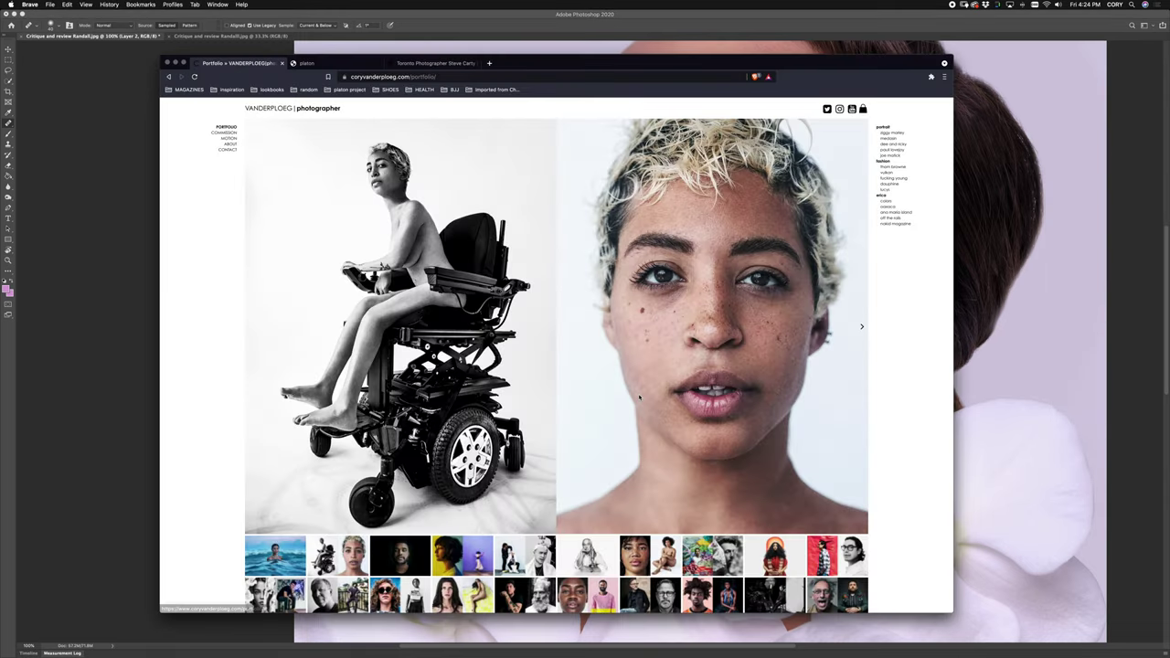
pyautogui.press('super+n')
pyautogui.write('https://wadehudson.ca/beauty')
pyautogui.press('Return')
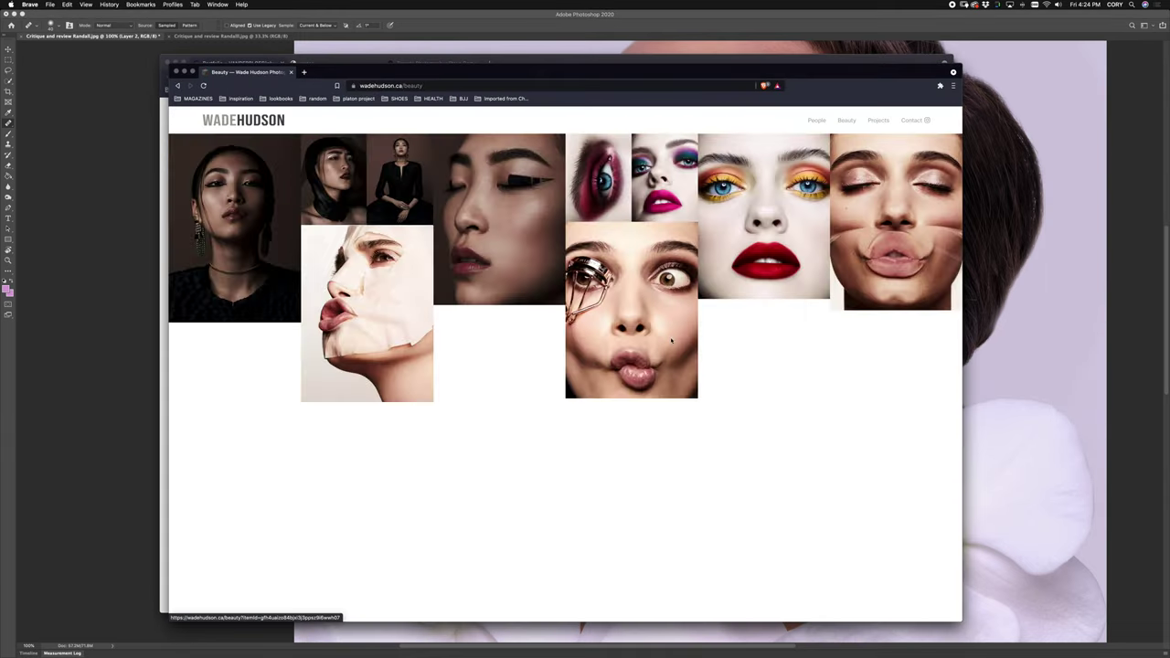
# Browse the beauty gallery and enlarge the blue-lashed close-up and the short-haired portrait with teal eyeshadow to study their skin texture.
pyautogui.scroll(-3, 657, 317)
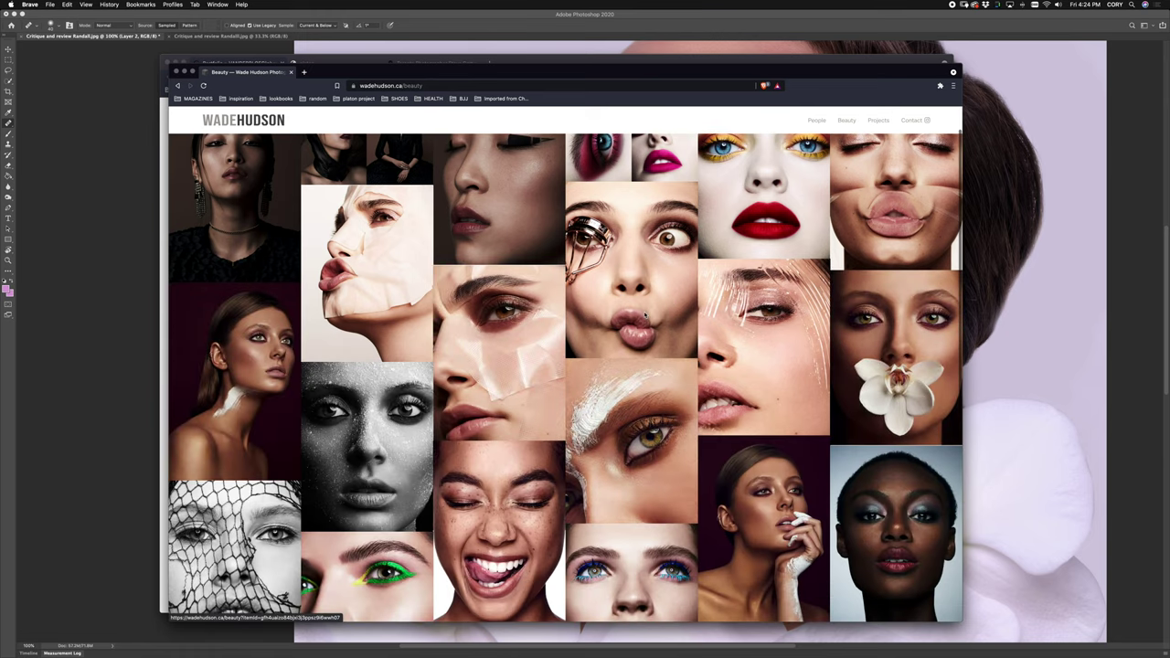
pyautogui.scroll(-3, 645, 315)
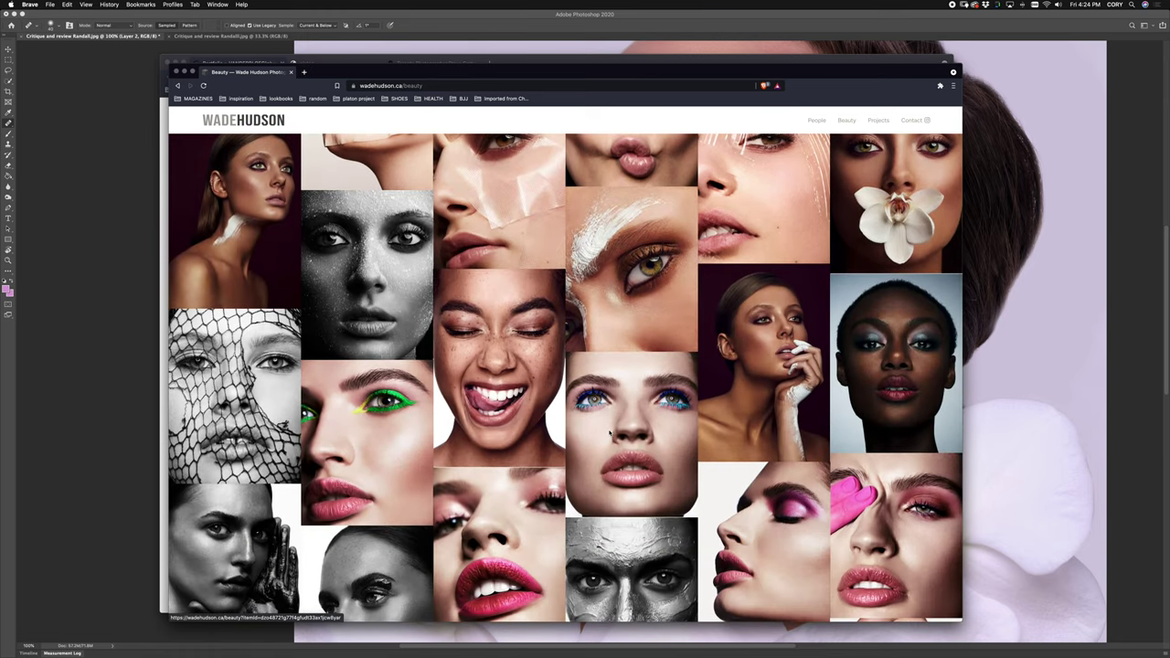
pyautogui.click(609, 434)
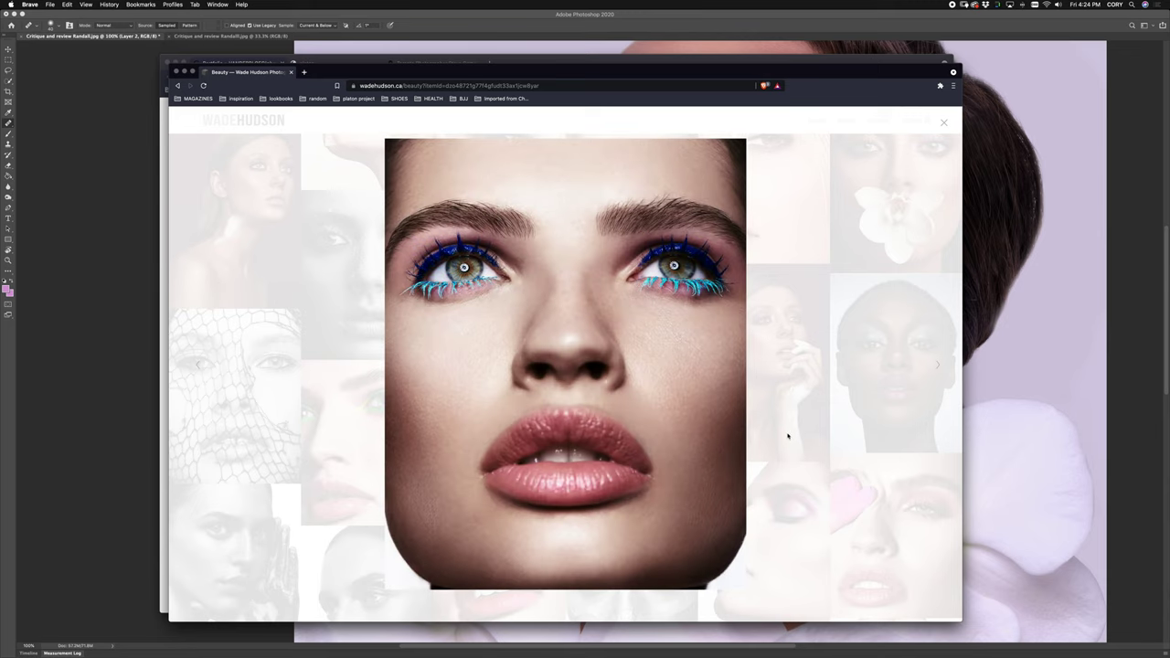
pyautogui.click(945, 122)
pyautogui.click(917, 338)
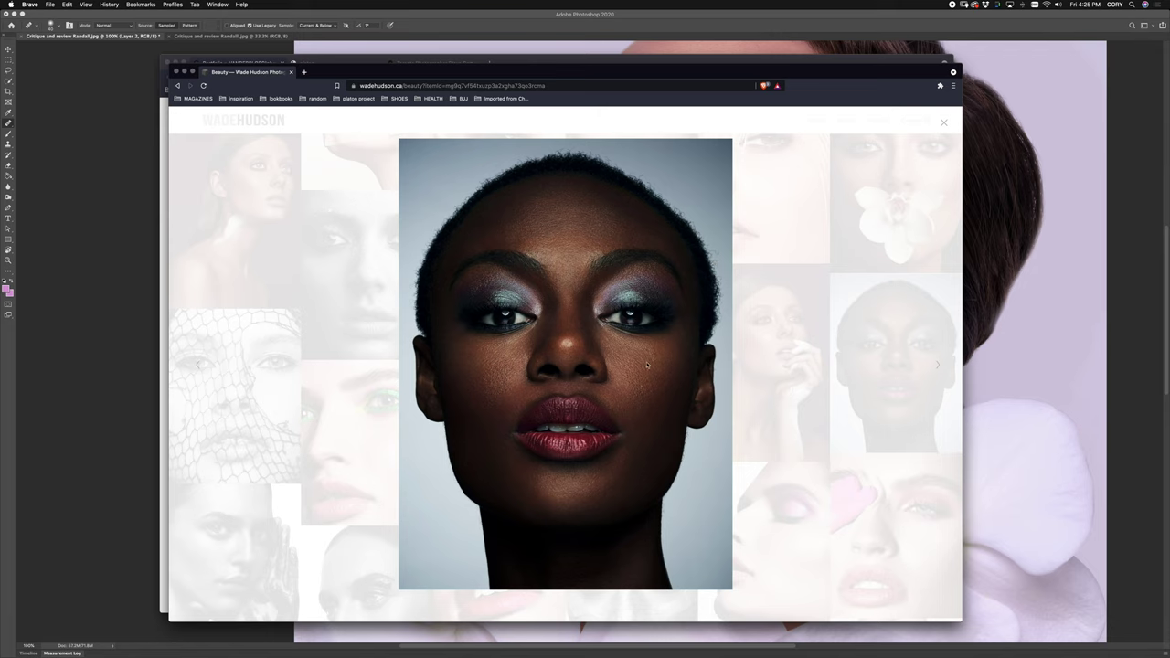
# Close the enlarged short-haired portrait, then enlarge and study the portrait with white paint on the neck in the beauty gallery.
pyautogui.click(780, 324)
pyautogui.click(752, 229)
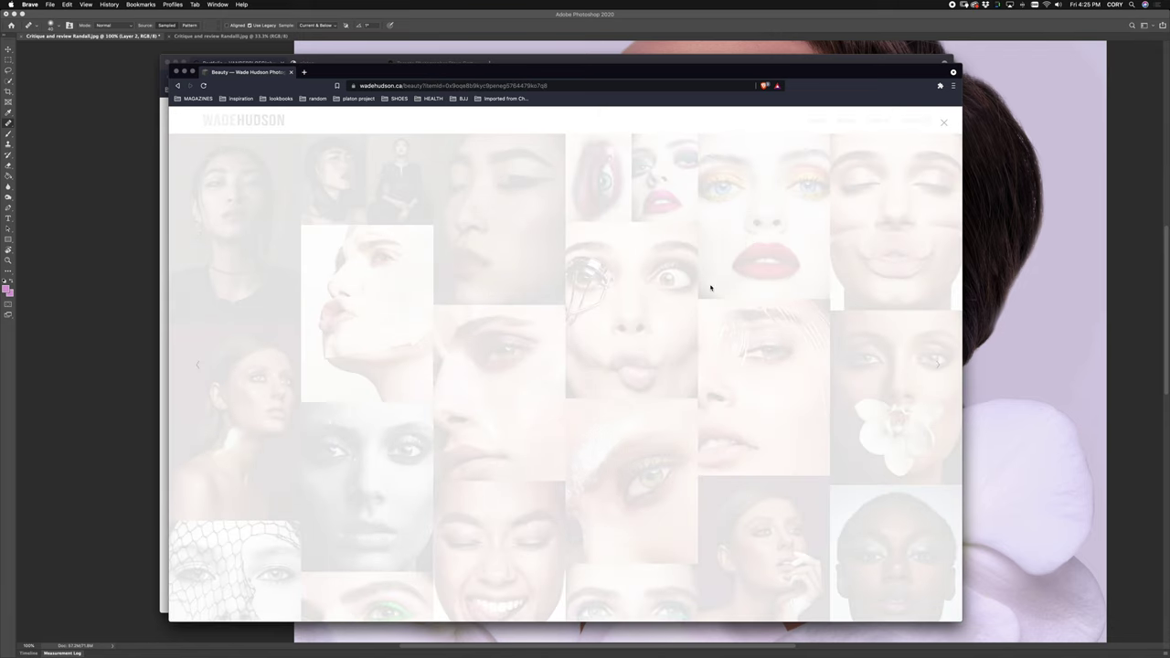
pyautogui.click(462, 433)
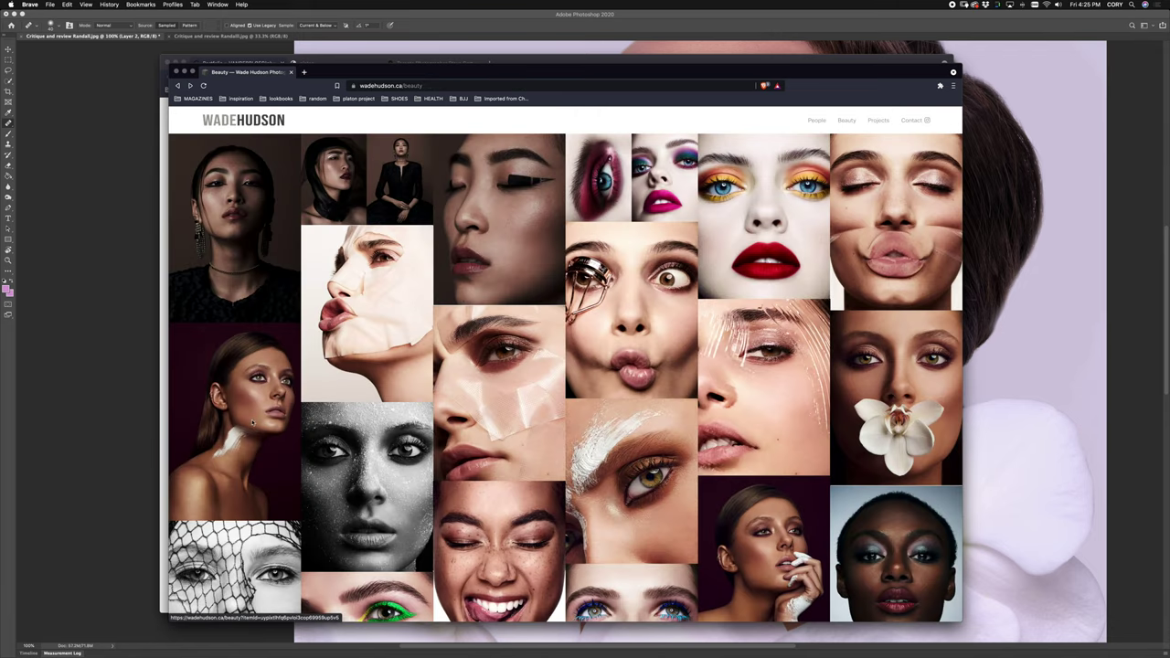
pyautogui.click(474, 294)
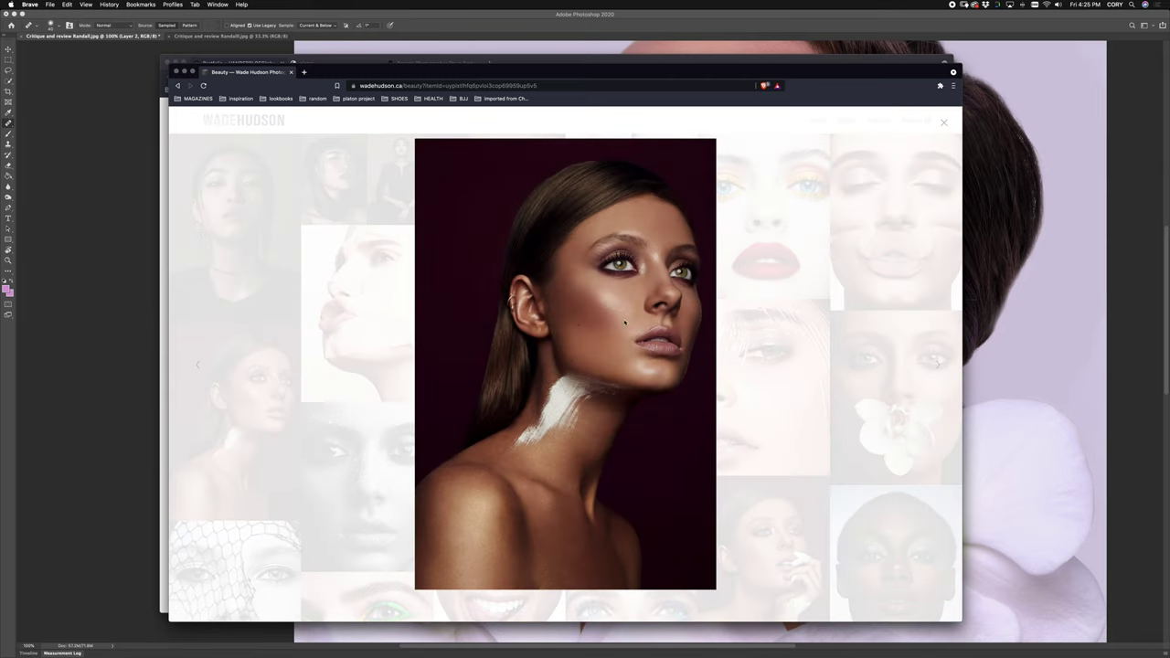
pyautogui.click(770, 372)
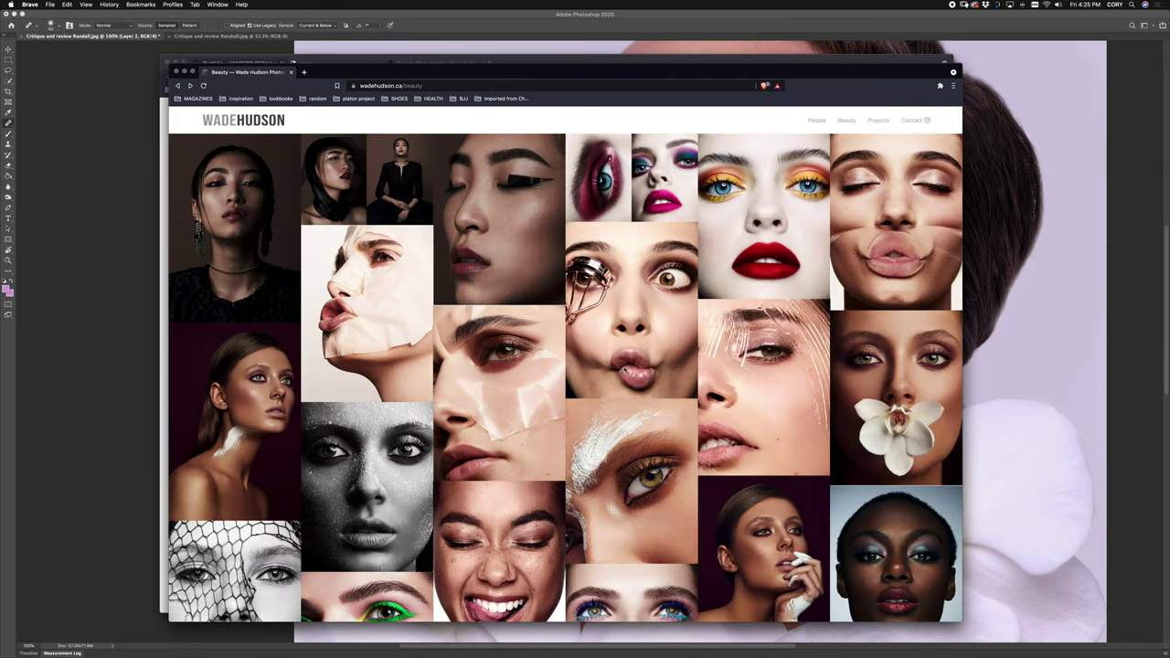
# Switch back to Photoshop and examine the tilted-head portrait's face and hair both closely and as a whole.
pyautogui.click(120, 296)
pyautogui.press('super+minus')
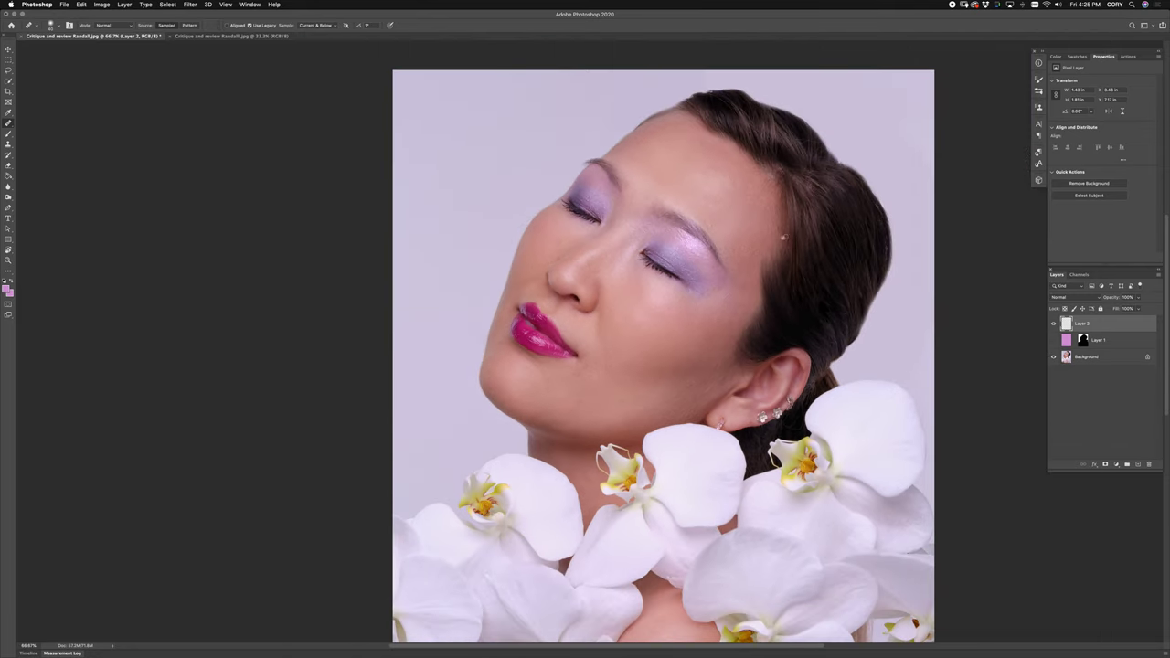
pyautogui.press('super+plus')
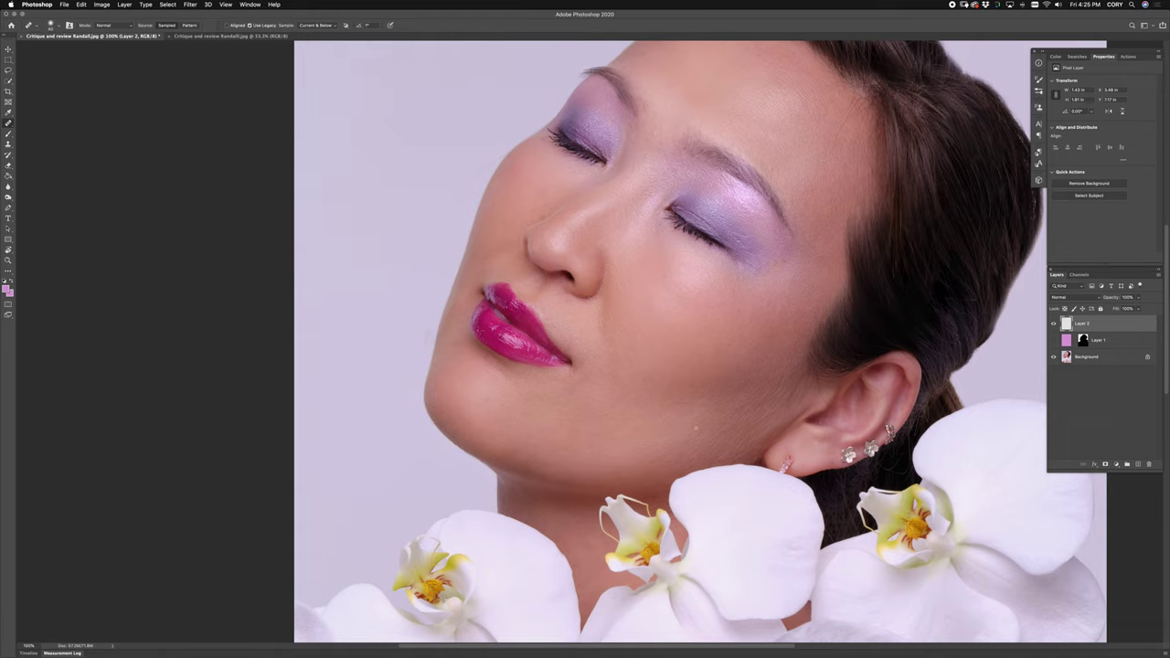
pyautogui.press('super+0')
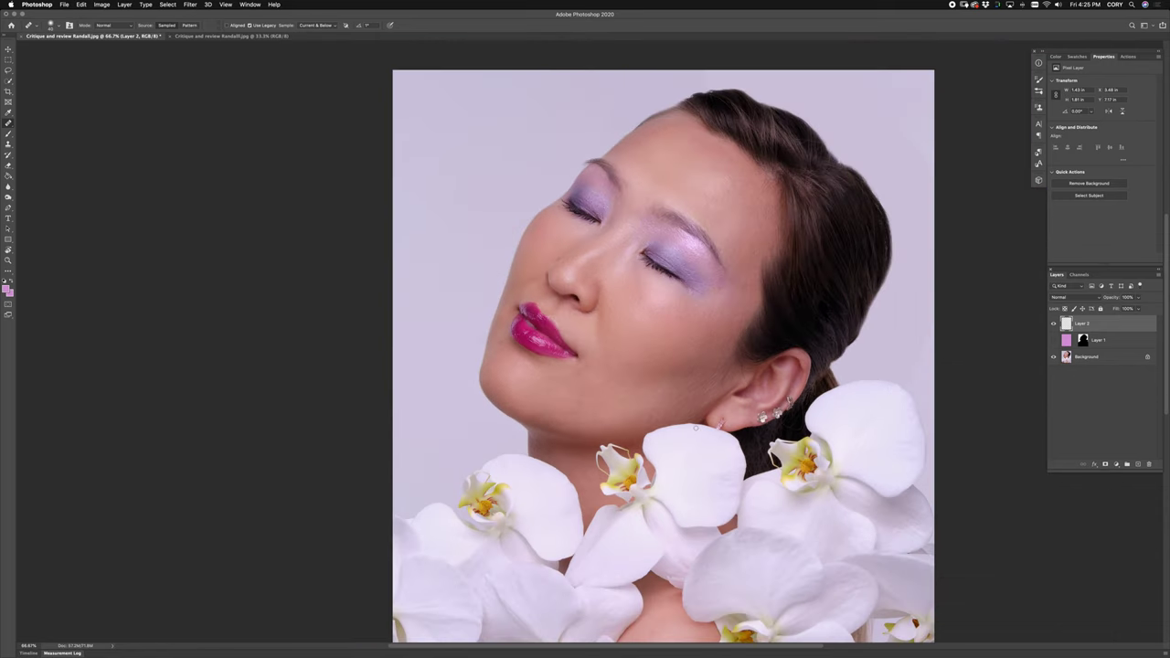
pyautogui.press('super+1')
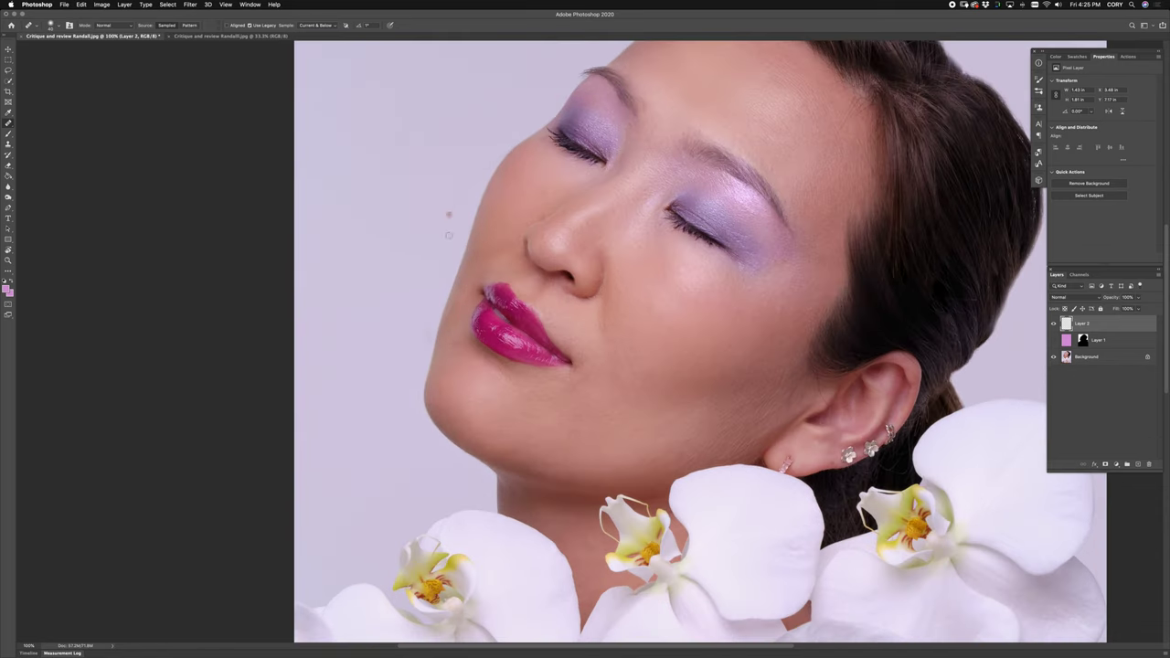
pyautogui.moveTo(523, 188); pyautogui.dragTo(491, 302)
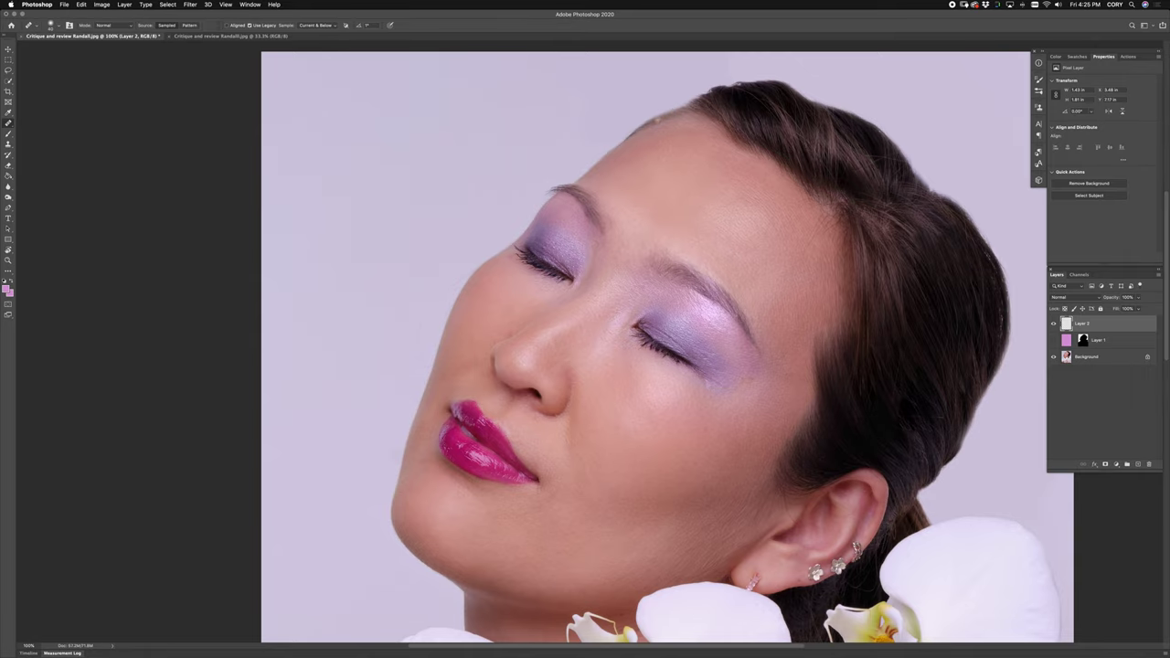
pyautogui.moveTo(806, 220); pyautogui.dragTo(724, 160)
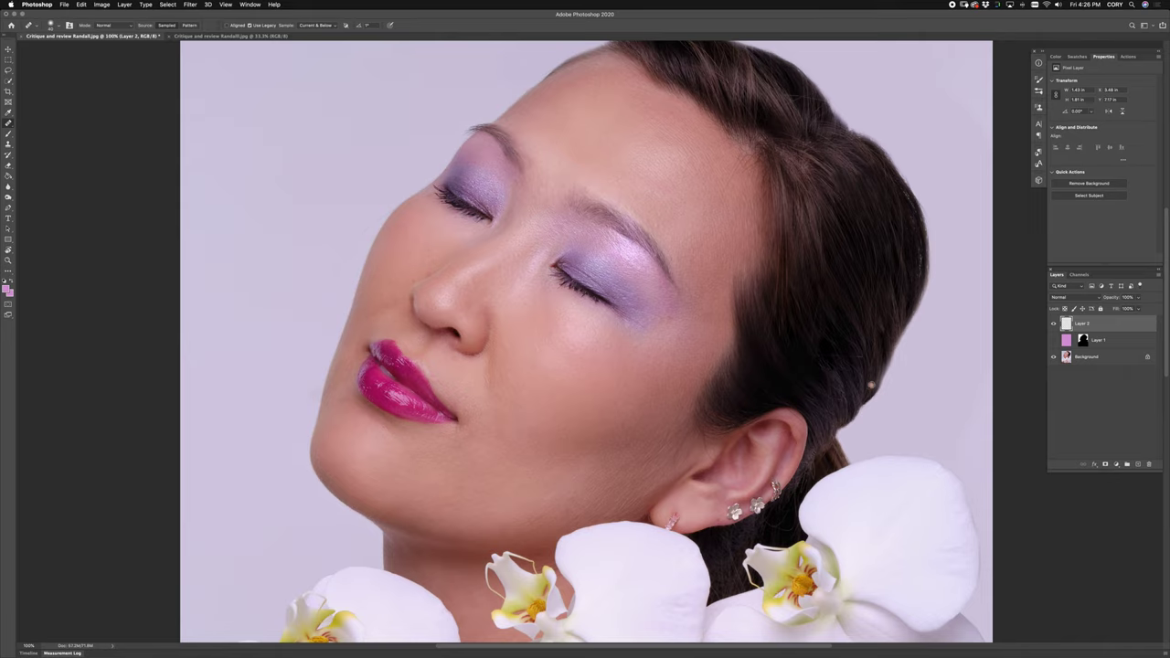
# Hide Layer 2 and open a duplicate of the Background layer in the Liquify filter.
pyautogui.click(1053, 323)
pyautogui.press('super+minus')
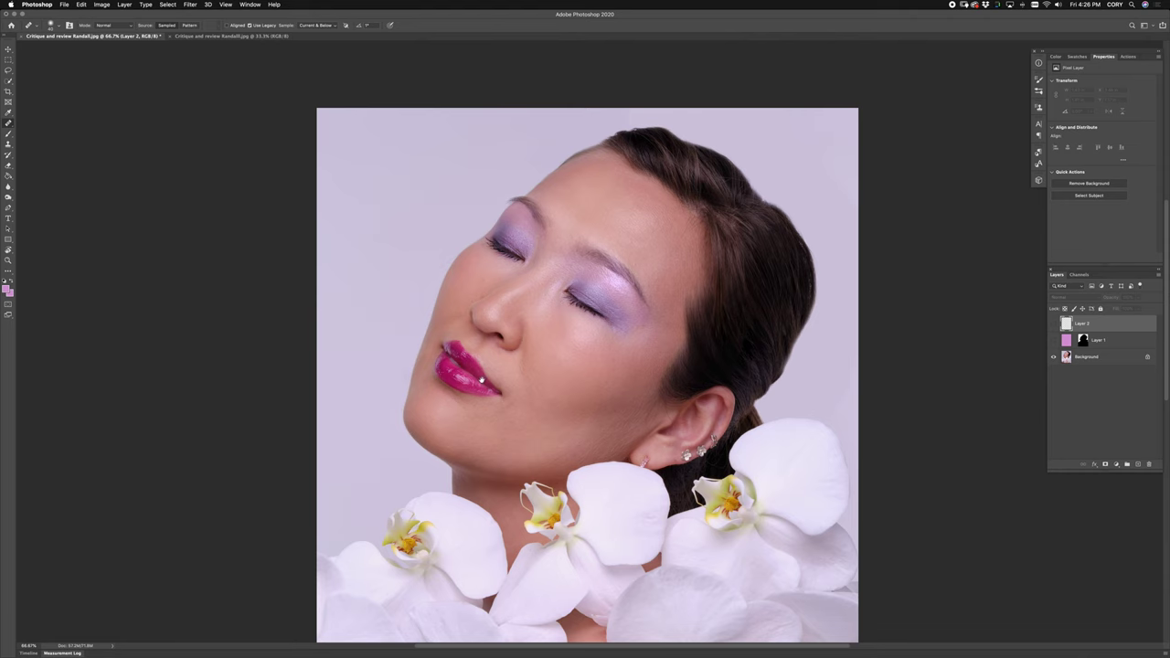
pyautogui.scroll(5, 483, 380)
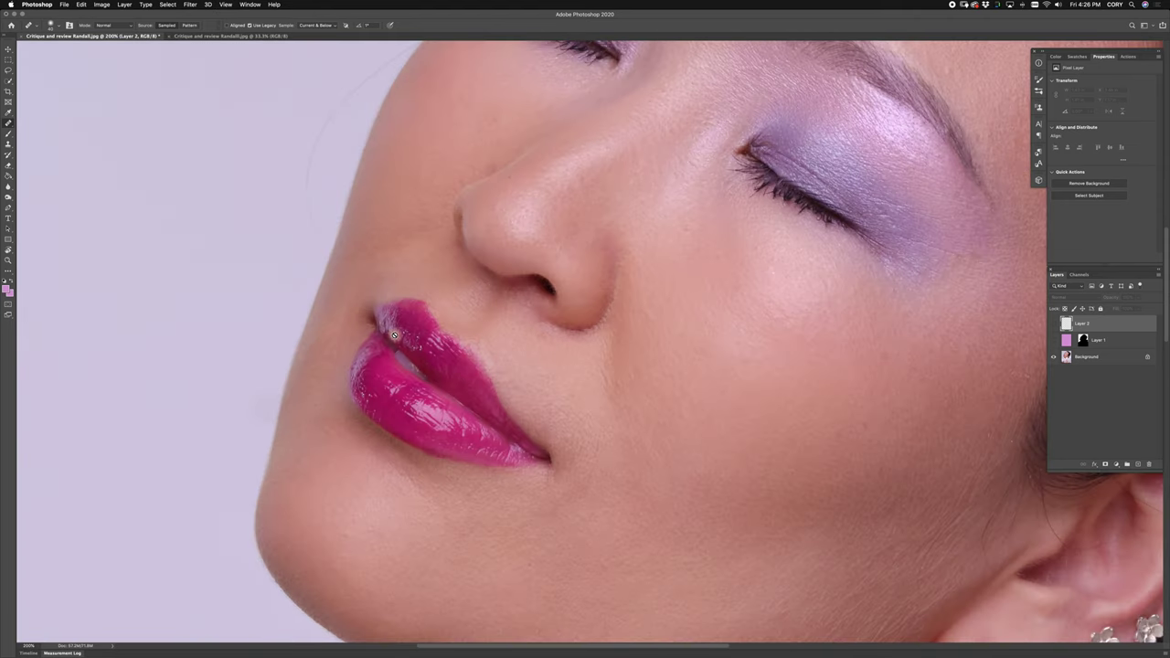
pyautogui.moveTo(1069, 358); pyautogui.dragTo(1138, 464)
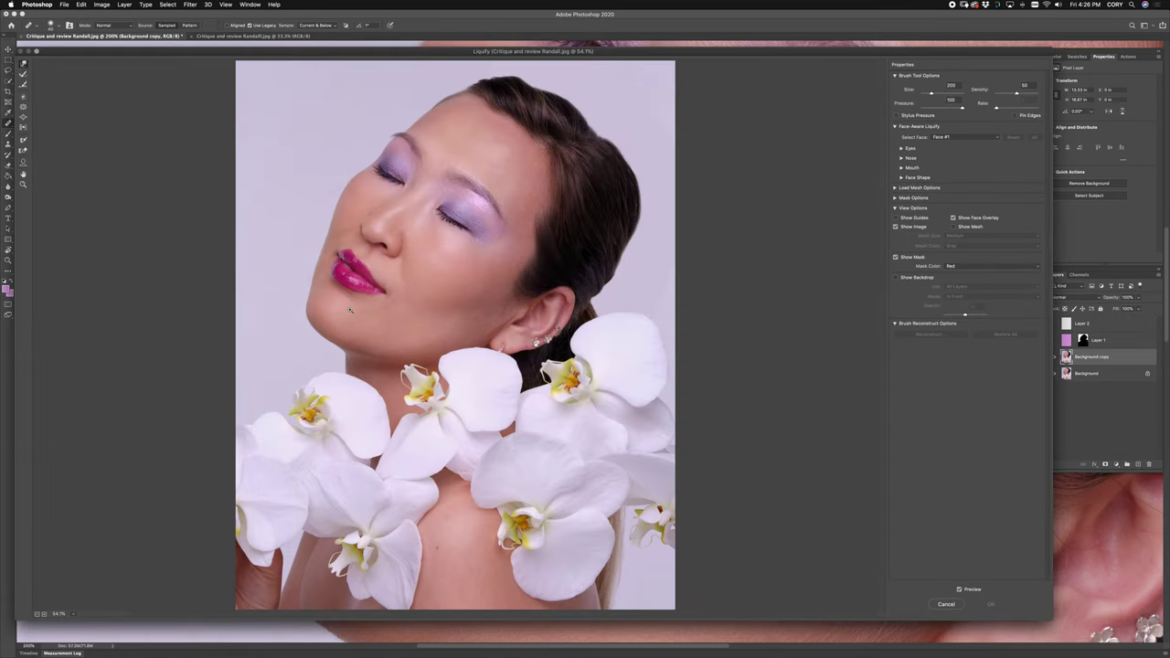
# Reshape the upper lip's inner edge around the gap between the lips in Liquify with a brush size of about 300.
pyautogui.press('super+plus')
pyautogui.moveTo(277, 263); pyautogui.dragTo(279, 453)
pyautogui.press('super+plus')
pyautogui.moveTo(302, 379); pyautogui.dragTo(695, 290)
pyautogui.scroll(-2, 696, 290)
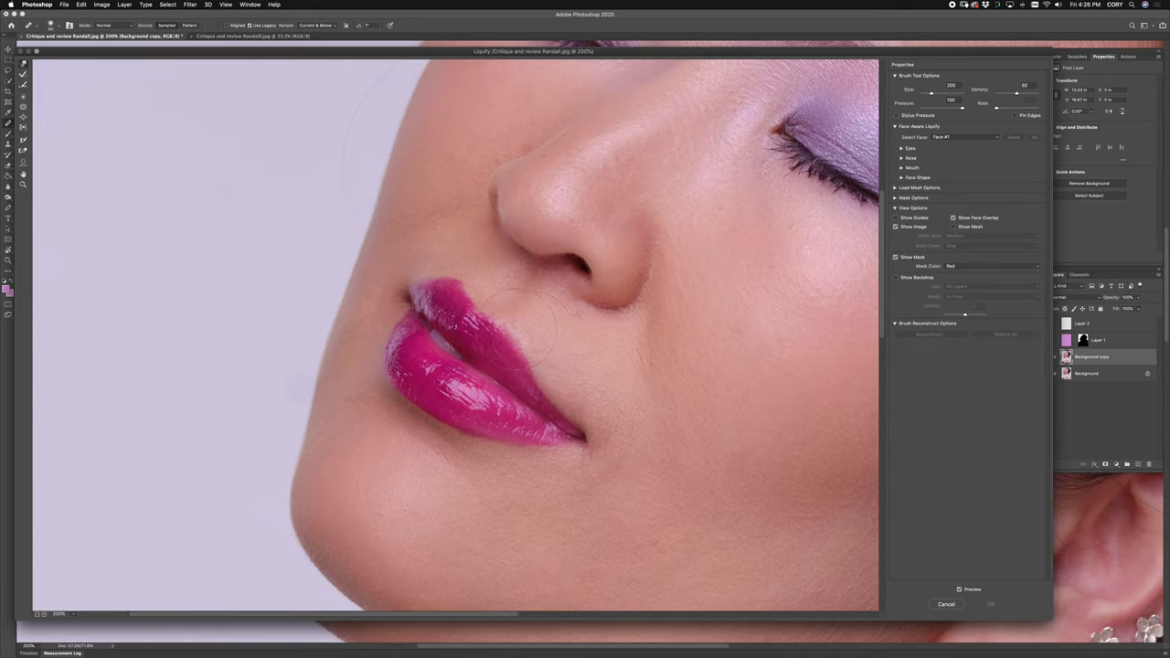
pyautogui.moveTo(453, 324); pyautogui.dragTo(446, 316)
pyautogui.moveTo(457, 324)
pyautogui.mouseDown()
pyautogui.moveTo(432, 316)
pyautogui.moveTo(457, 344)
pyautogui.mouseUp()
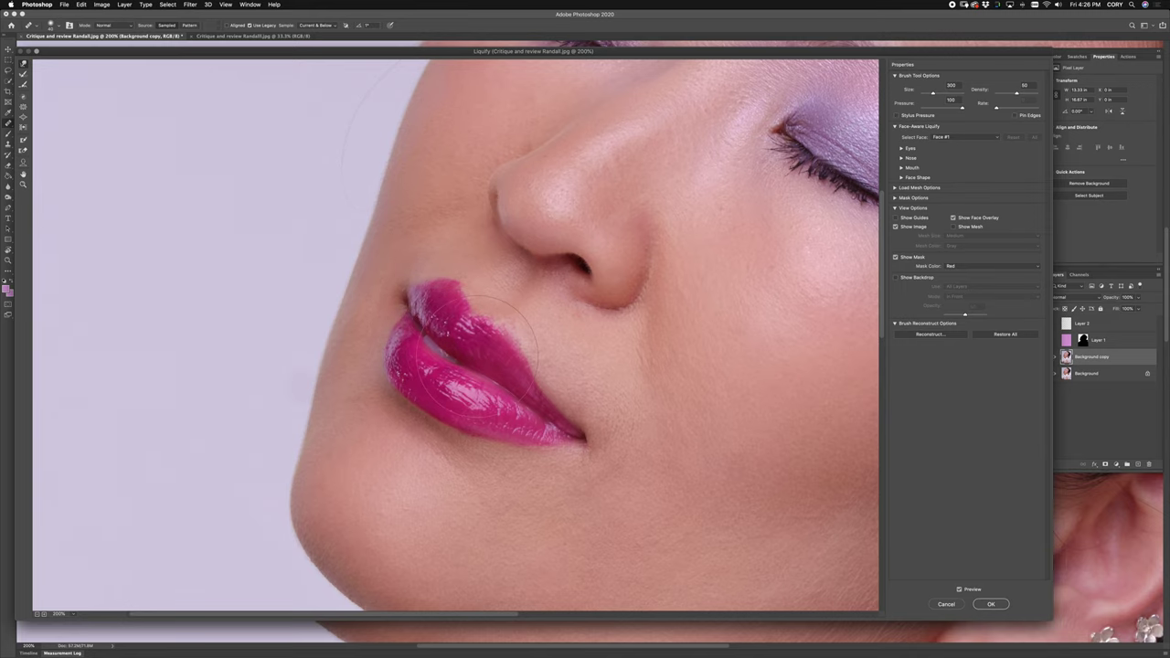
pyautogui.press('Return')
# Add a white layer mask to the Background copy, invert it briefly to compare the lip reshaping, and ready the Brush with black.
pyautogui.click(1105, 464)
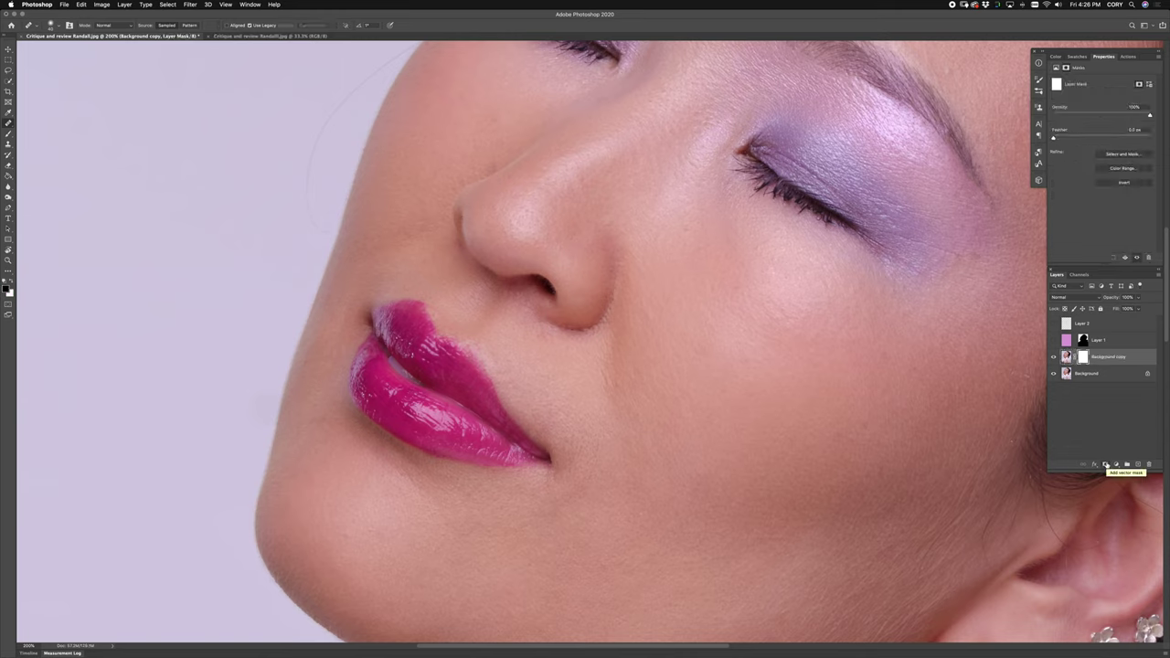
pyautogui.press('super+i')
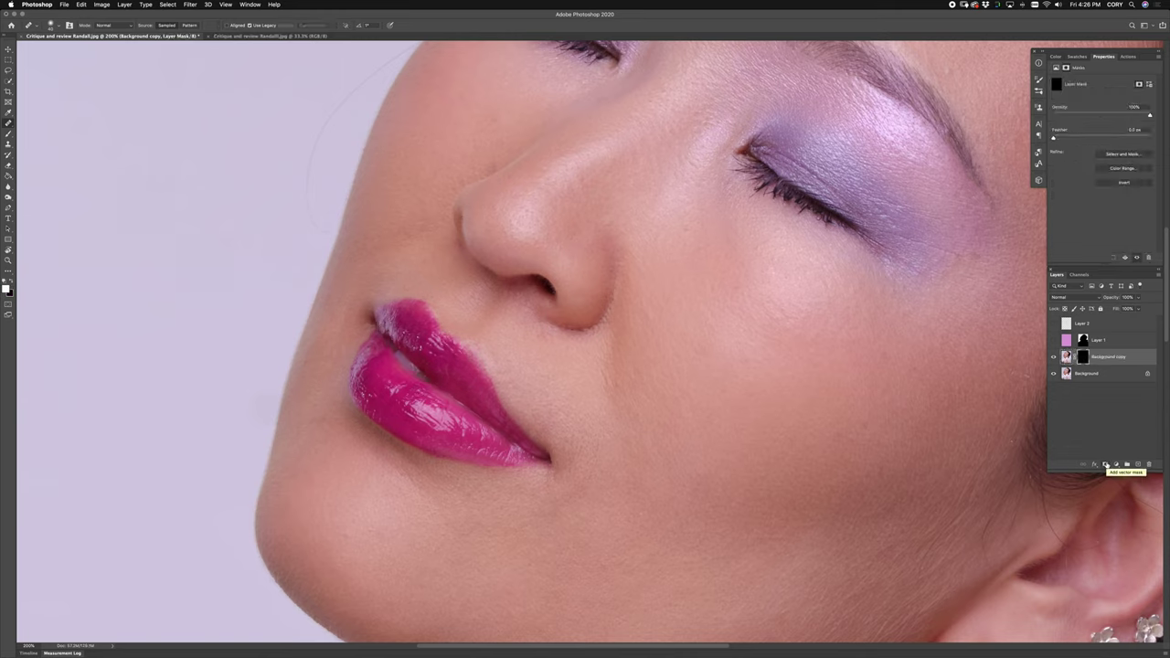
pyautogui.press('super+i')
pyautogui.press('b')
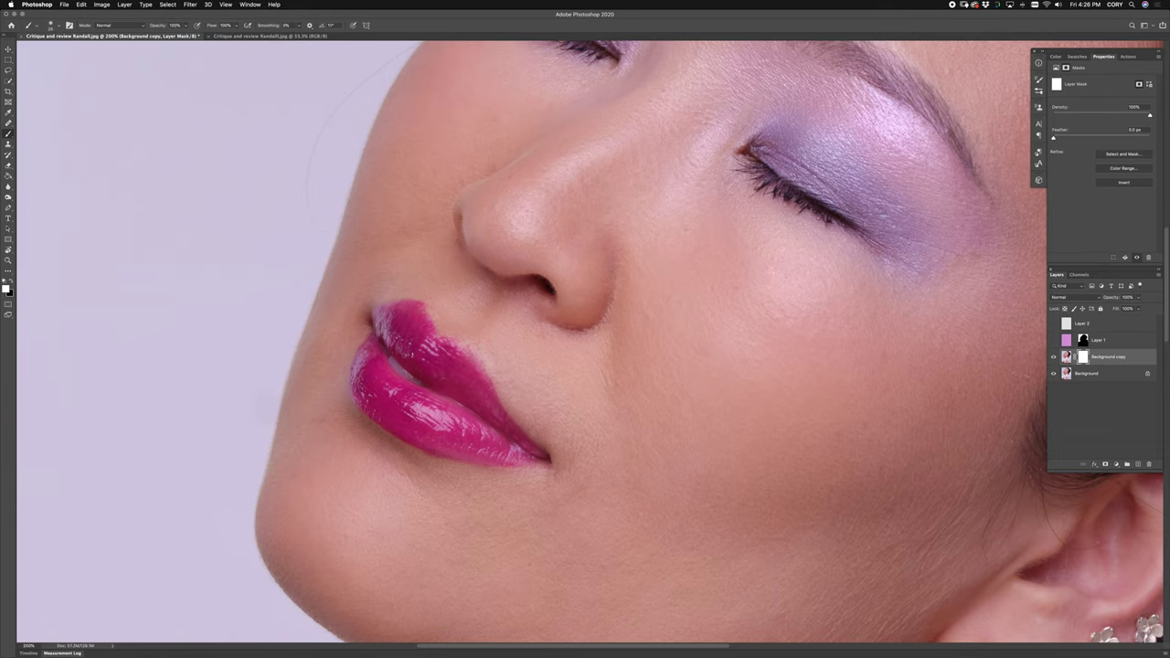
pyautogui.press('x')
# Compare the portrait with and without the liquified Background copy, viewing the face and the whole image.
pyautogui.press('super+minus')
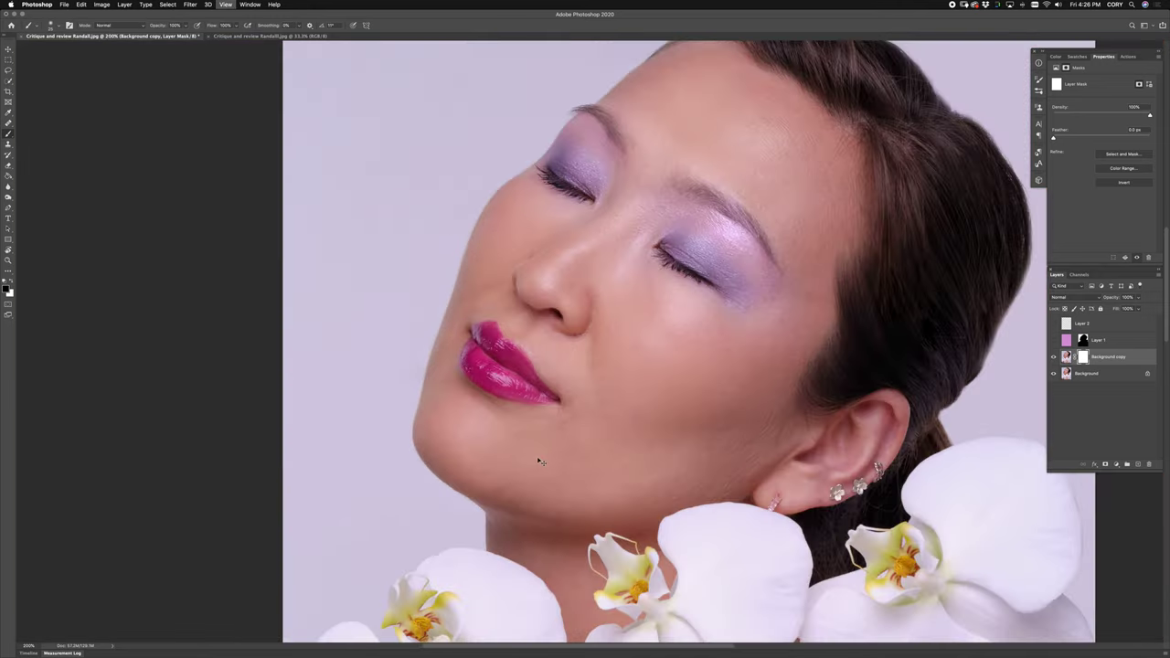
pyautogui.hscroll(4, 538, 460)
pyautogui.click(1053, 358)
pyautogui.click(1053, 358)
pyautogui.click(1052, 359)
pyautogui.click(1053, 359)
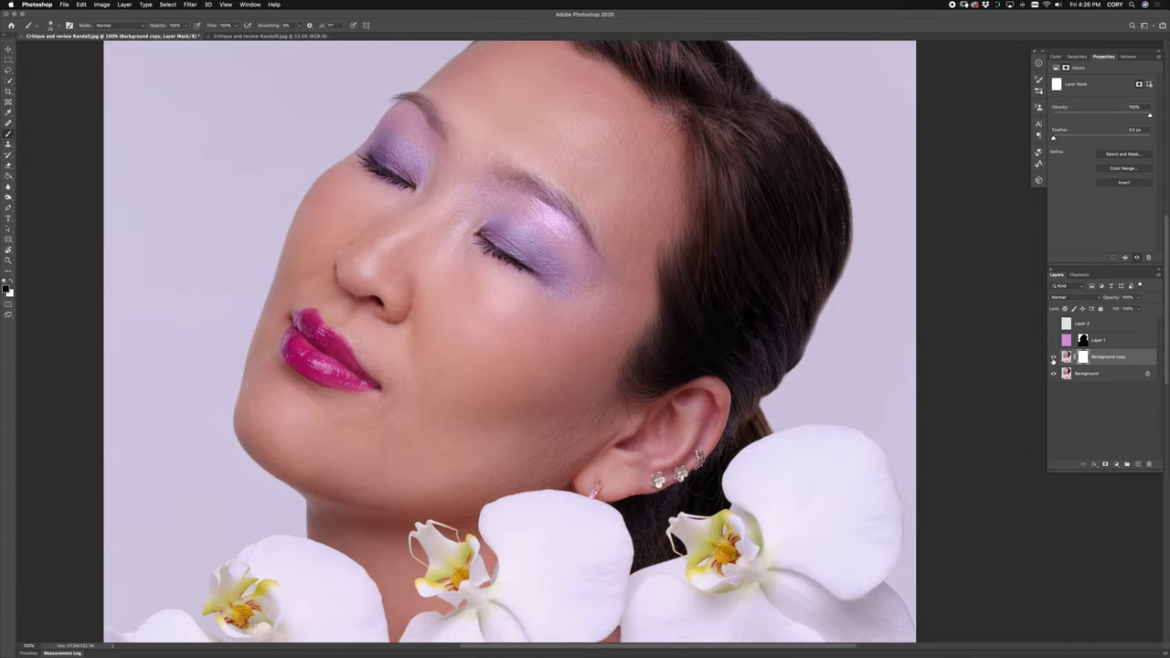
pyautogui.press('super+minus')
pyautogui.press('super+minus')
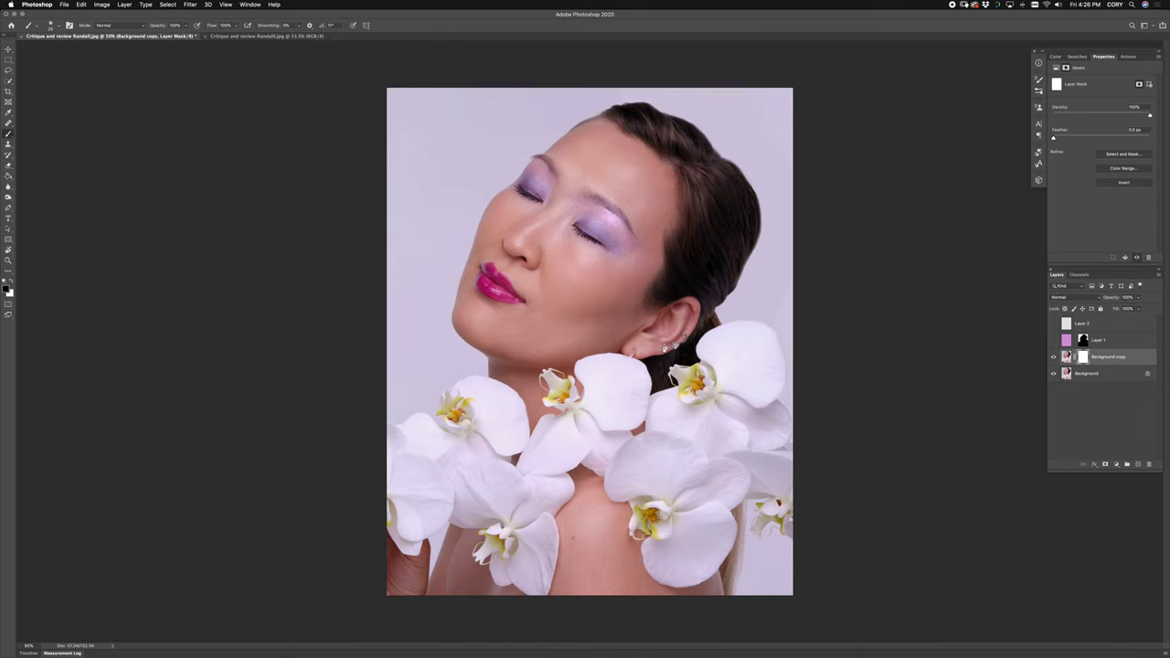
# Stamp all visible layers into a new merged layer above Layer 2.
pyautogui.click(1113, 324)
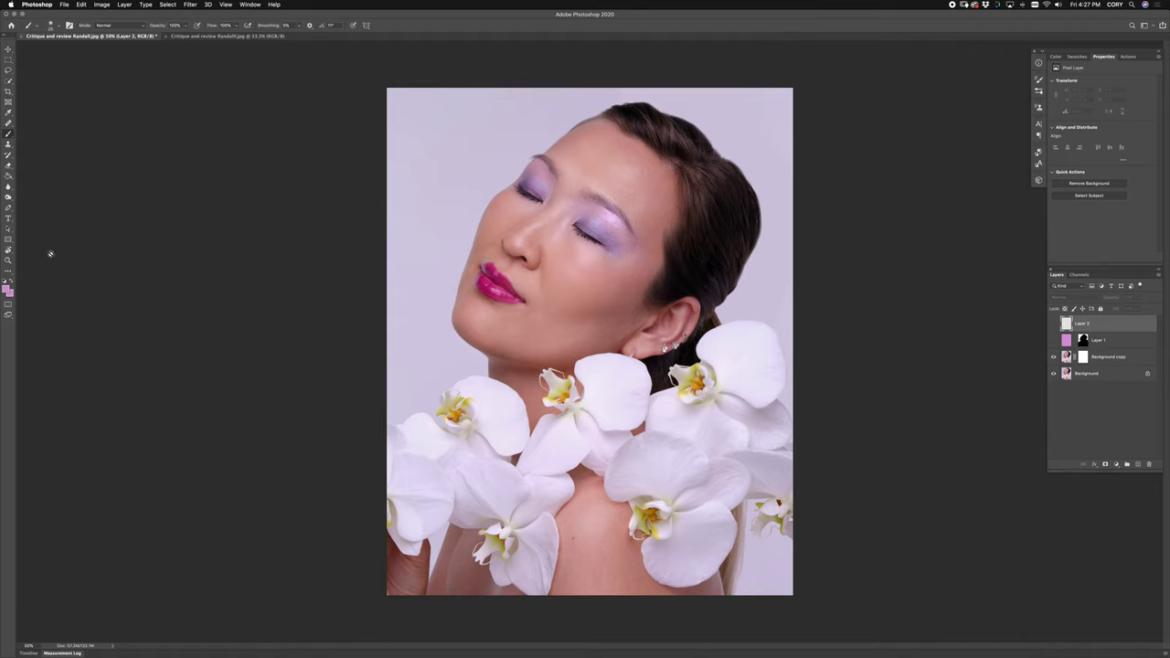
pyautogui.press('m')
pyautogui.moveTo(317, 611)
pyautogui.mouseDown()
pyautogui.moveTo(704, 519)
pyautogui.moveTo(943, 510)
pyautogui.mouseUp()
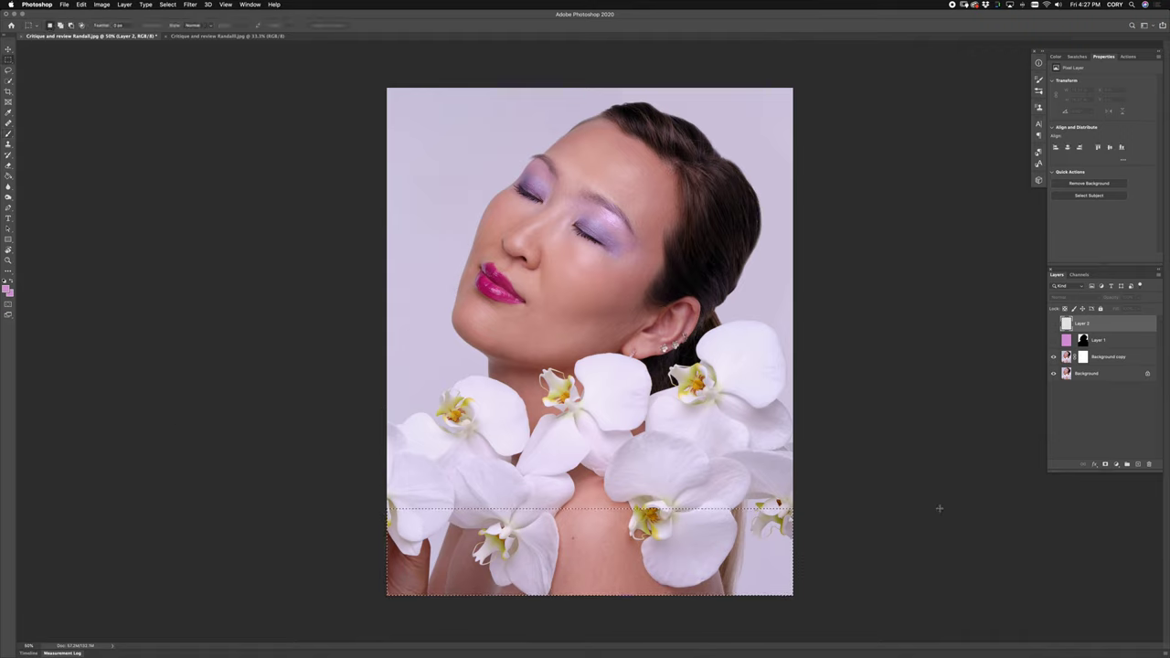
pyautogui.press('super+d')
pyautogui.press('super+alt+shift+e')
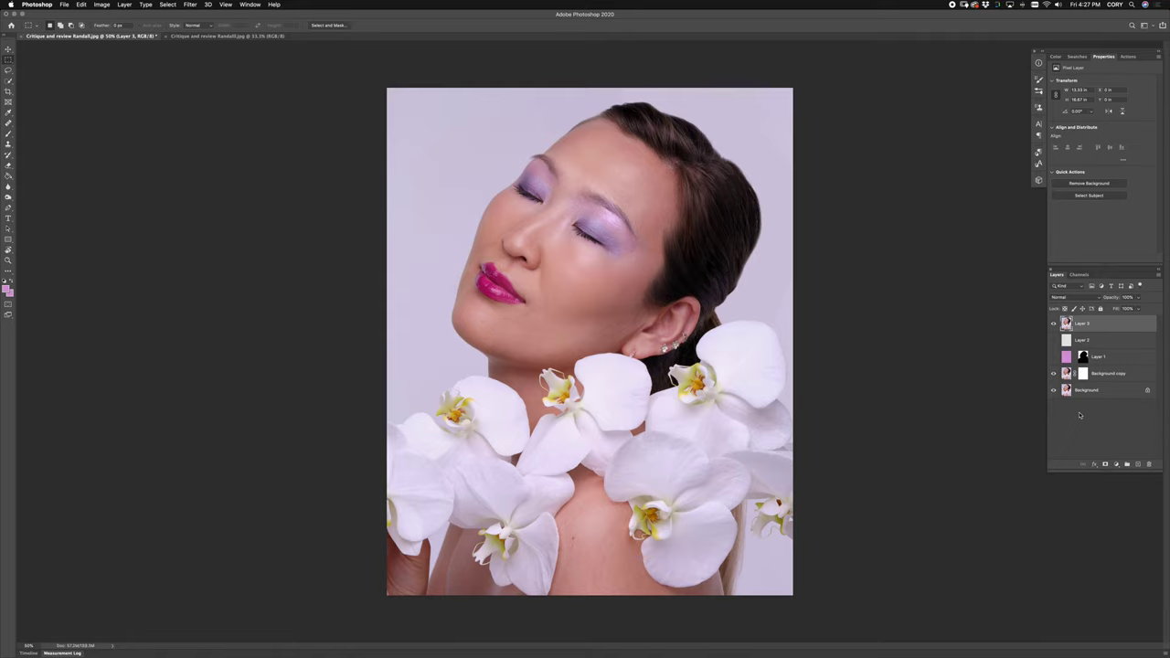
# Copy the large lower orchid to its own layer, then rotate the copy slightly and place it over the image's lower-left corner.
pyautogui.moveTo(595, 414); pyautogui.dragTo(757, 595)
pyautogui.press('super+j')
pyautogui.press('super+t')
pyautogui.moveTo(766, 405); pyautogui.dragTo(764, 605)
pyautogui.moveTo(681, 490); pyautogui.dragTo(466, 522)
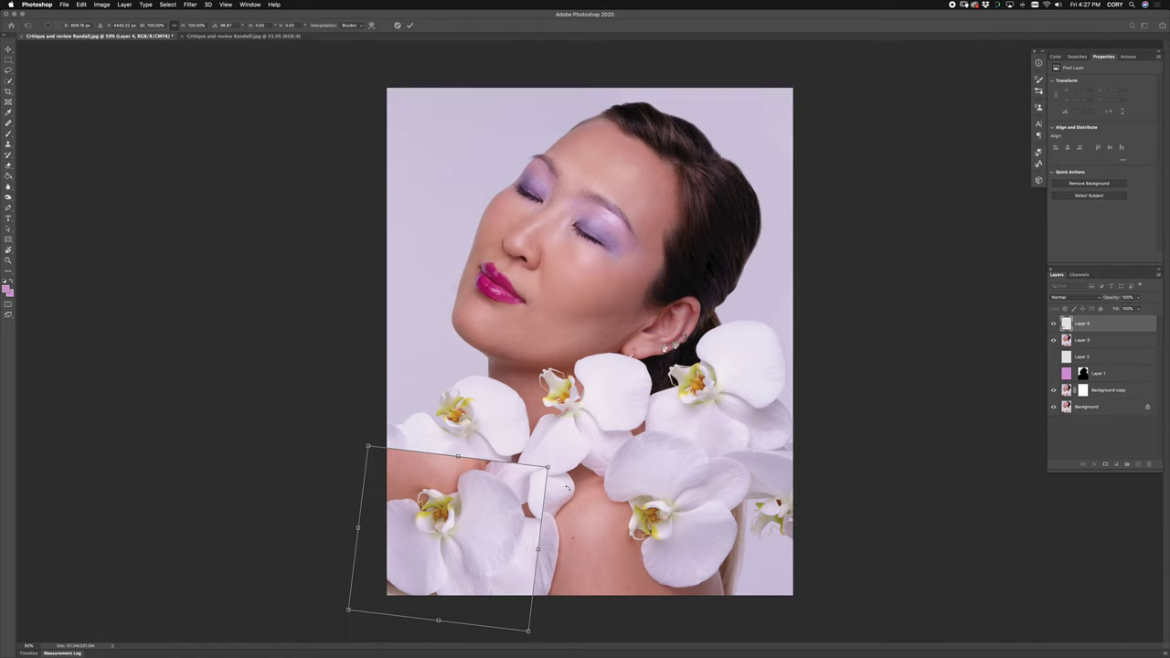
pyautogui.press('Return')
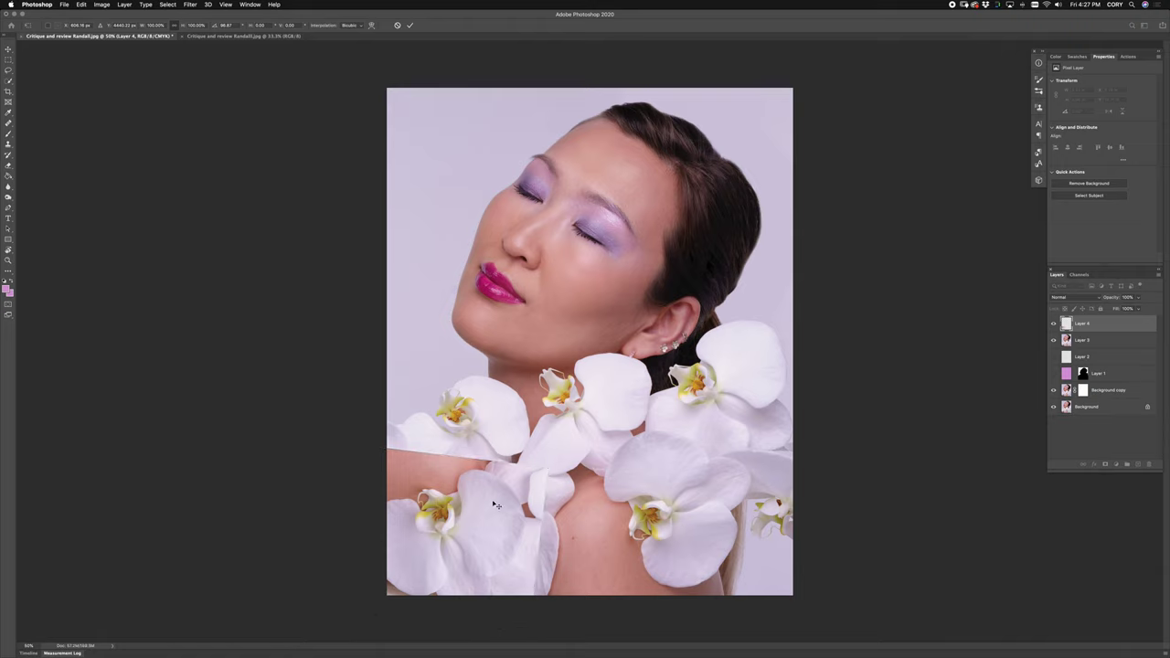
# Add a second orchid copy, rotate and scale it over the bare shoulder at the lower centre, and warp its upper edge.
pyautogui.press('super+v')
pyautogui.press('super+t')
pyautogui.moveTo(683, 257); pyautogui.dragTo(705, 286)
pyautogui.moveTo(642, 306); pyautogui.dragTo(639, 480)
pyautogui.moveTo(712, 461); pyautogui.dragTo(673, 470)
pyautogui.click(371, 24)
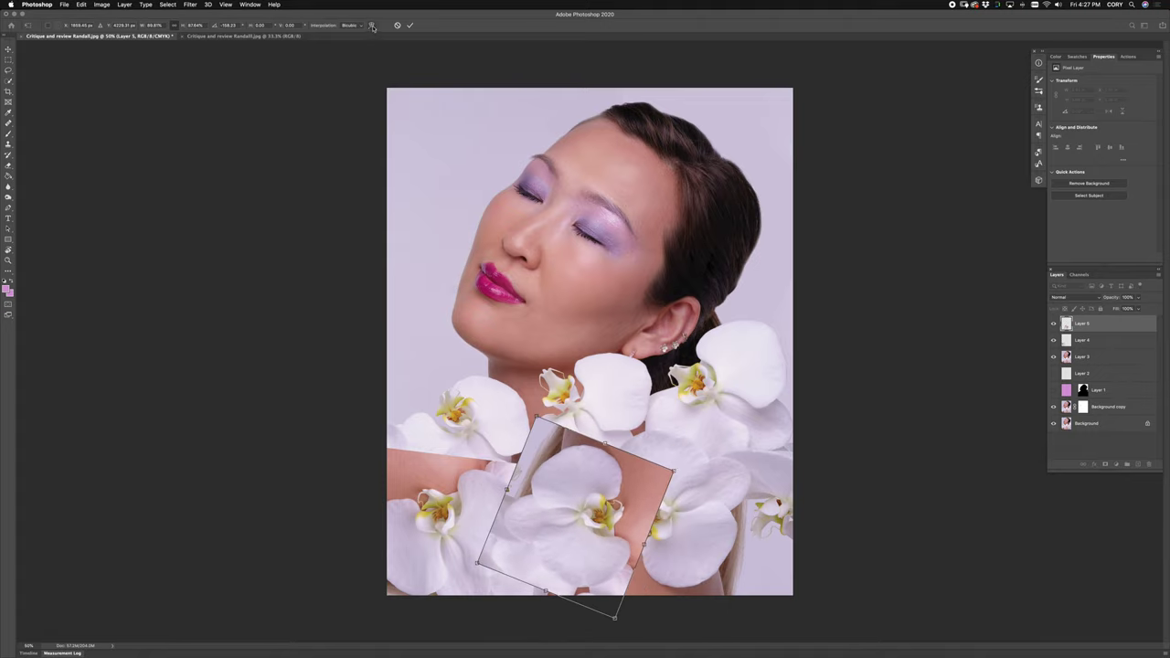
pyautogui.moveTo(609, 449); pyautogui.dragTo(600, 482)
pyautogui.press('Return')
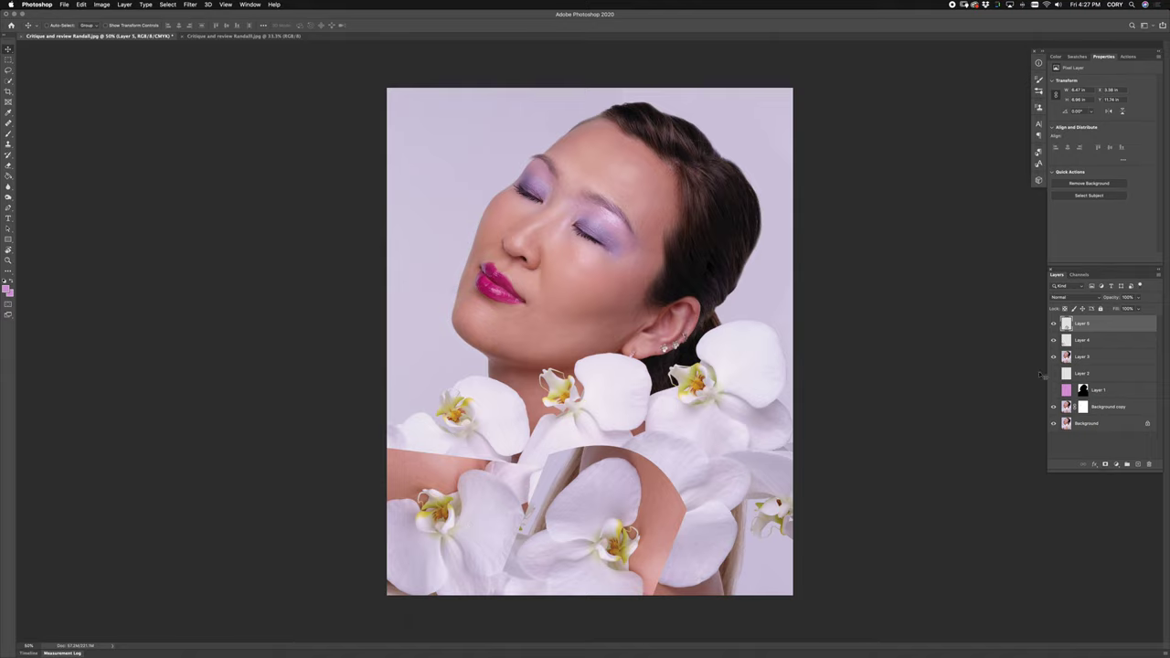
# Hide Layers 3 to 5 and try a solid pink fill across the bottom strip on a new merged layer.
pyautogui.click(1053, 339)
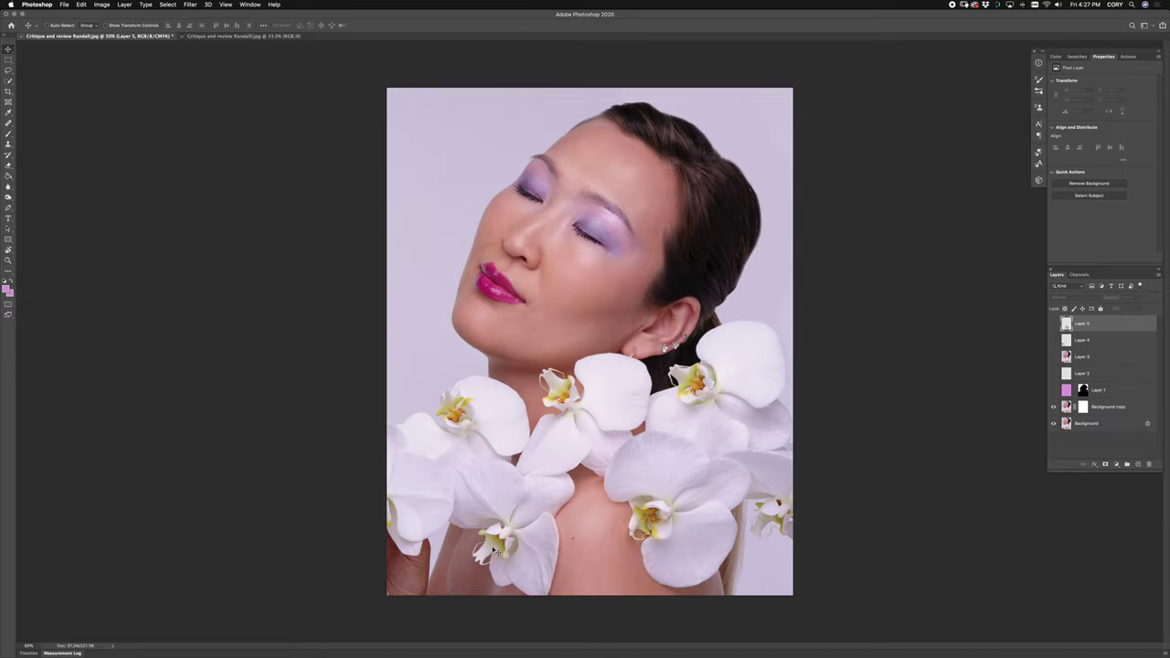
pyautogui.press('m')
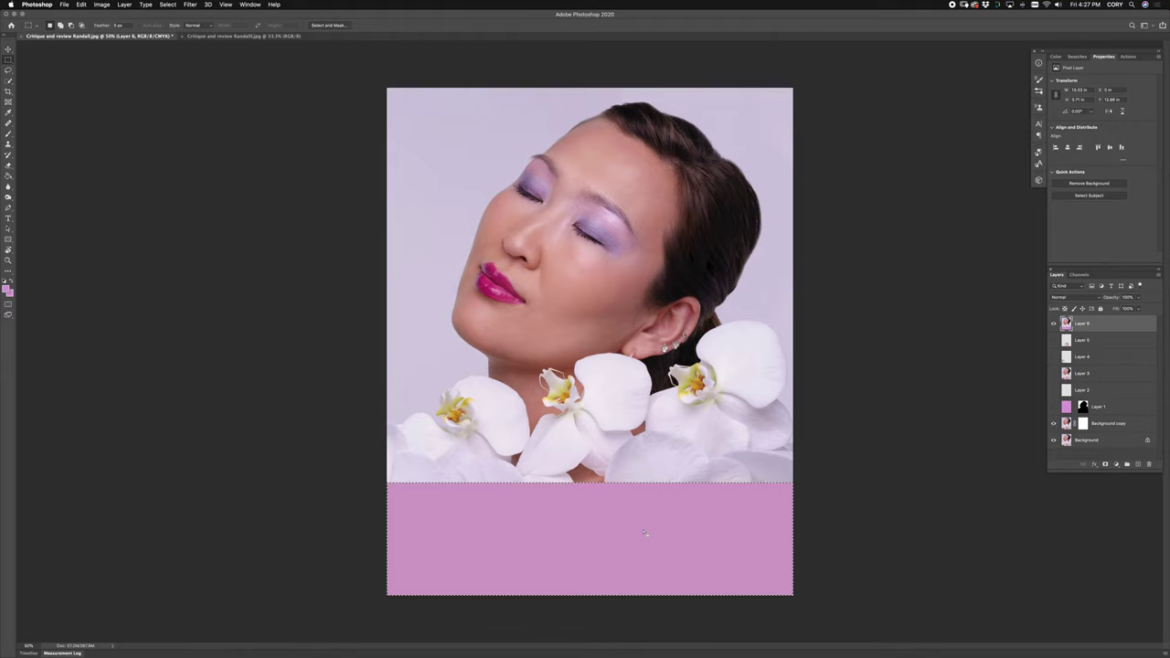
pyautogui.press('super+z')
pyautogui.press('super+d')
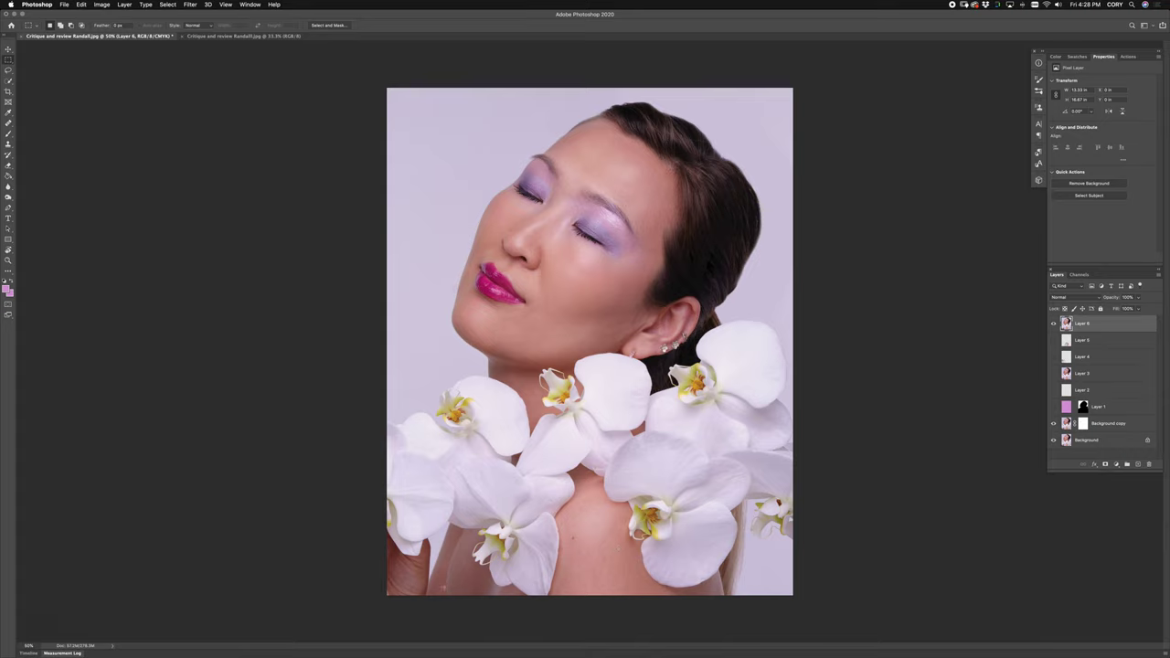
# Block out the lower-left, lower-right and lower-centre areas of the merged layer with pink-filled rectangles.
pyautogui.moveTo(366, 498); pyautogui.dragTo(522, 631)
pyautogui.hotkey('alt', 'BackSpace')
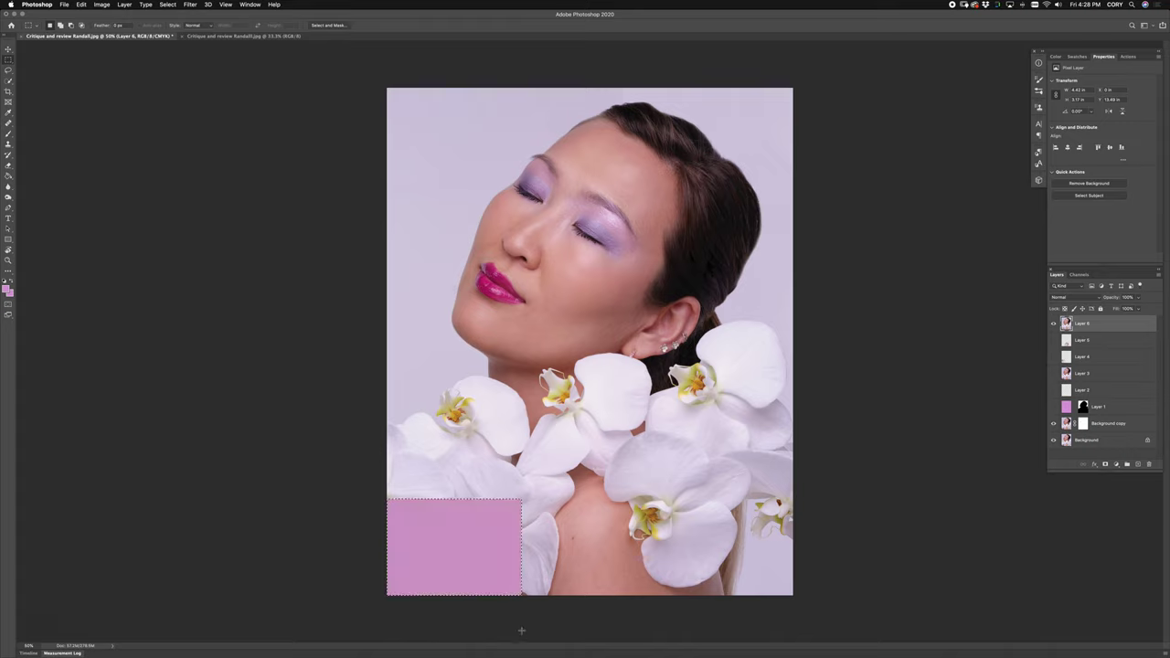
pyautogui.press('super+d')
pyautogui.moveTo(735, 488); pyautogui.dragTo(830, 655)
pyautogui.press('super+d')
pyautogui.hotkey('alt', 'BackSpace')
pyautogui.press('super+d')
pyautogui.moveTo(539, 456); pyautogui.dragTo(683, 639)
pyautogui.press('super+d')
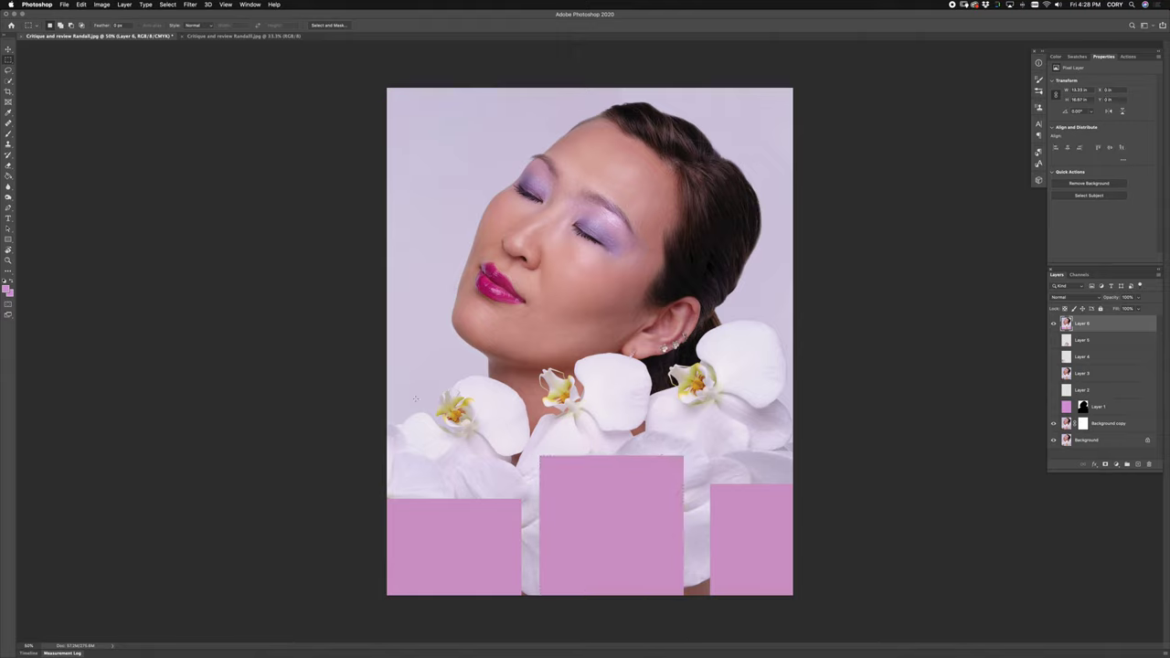
# Undo the three pink rectangle fills and clear the selection.
pyautogui.press('super+shift+d')
pyautogui.press('BackSpace')
pyautogui.press('super+z')
pyautogui.press('super+z')
pyautogui.press('super+z')
pyautogui.press('super+shift+z')
pyautogui.press('super+shift+z')
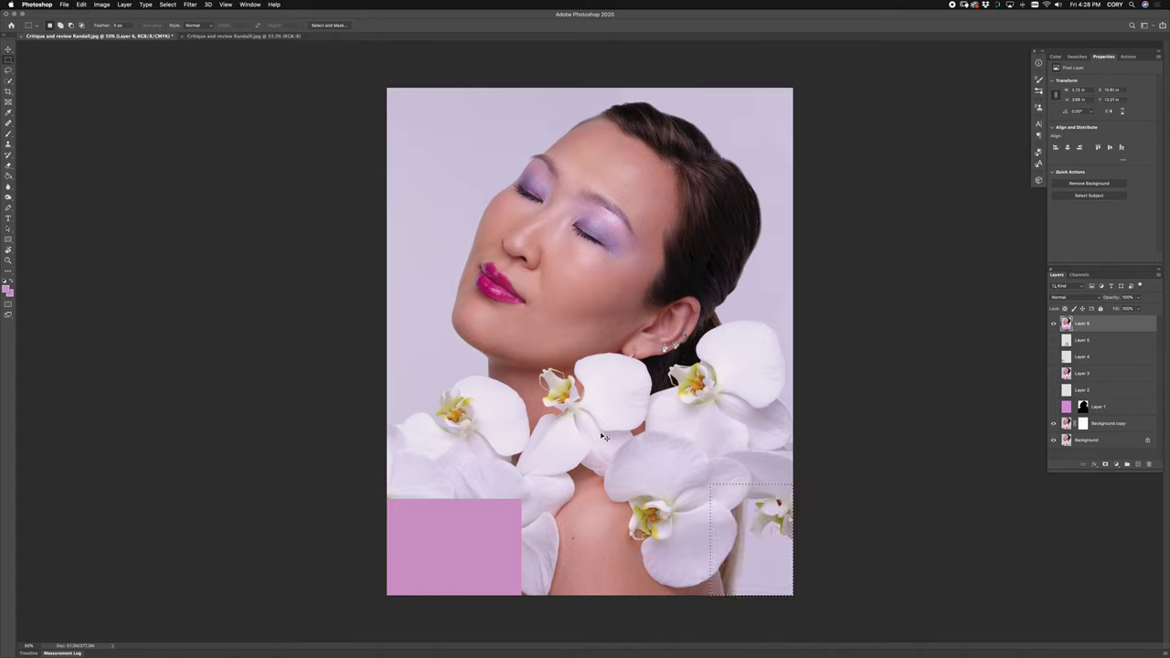
pyautogui.press('super+d')
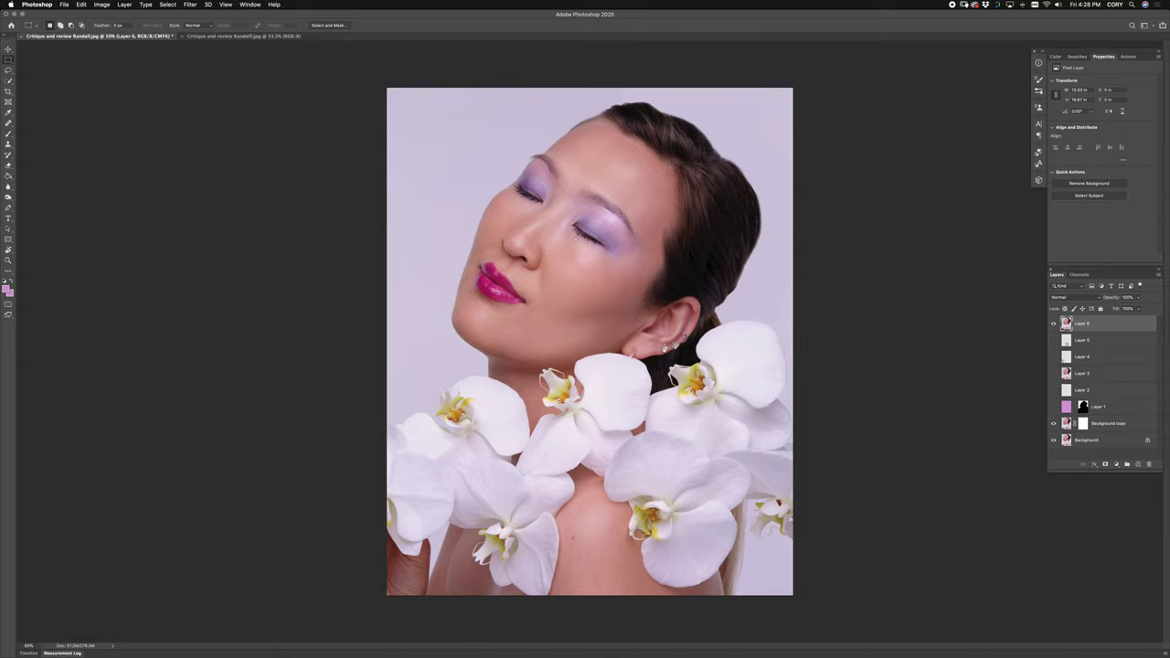
# Compare the close-up orchid portrait with the magenta eye-and-lips diptych in the photographer's beauty gallery in Brave, returning to Photoshop.
pyautogui.click(279, 37)
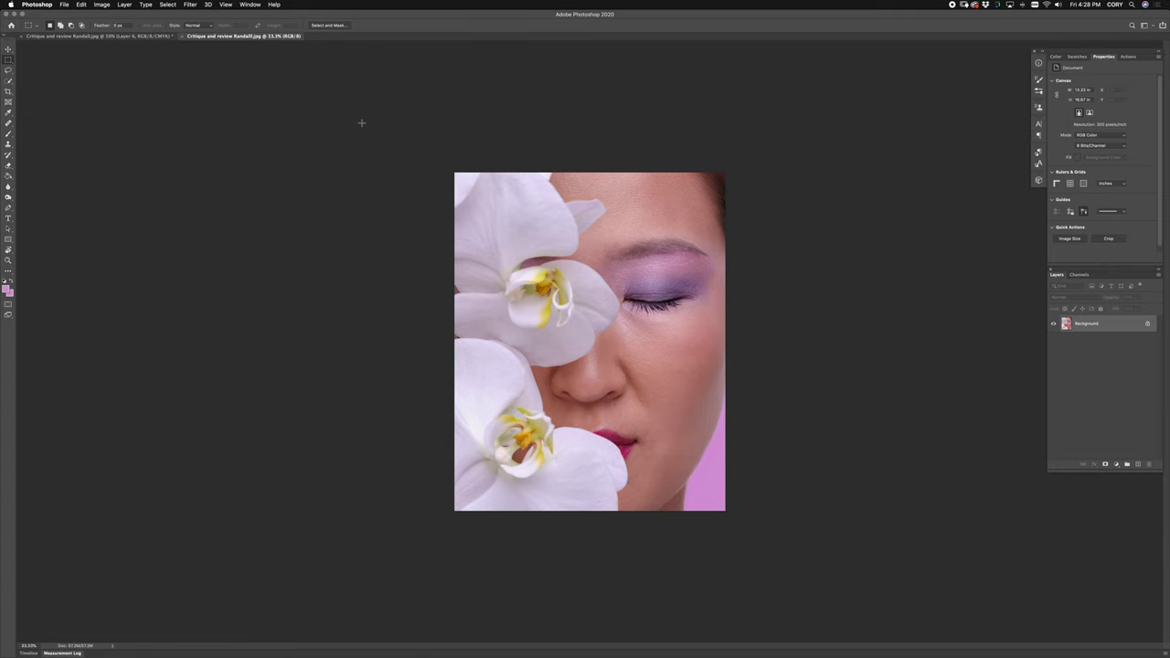
pyautogui.press('super+Tab')
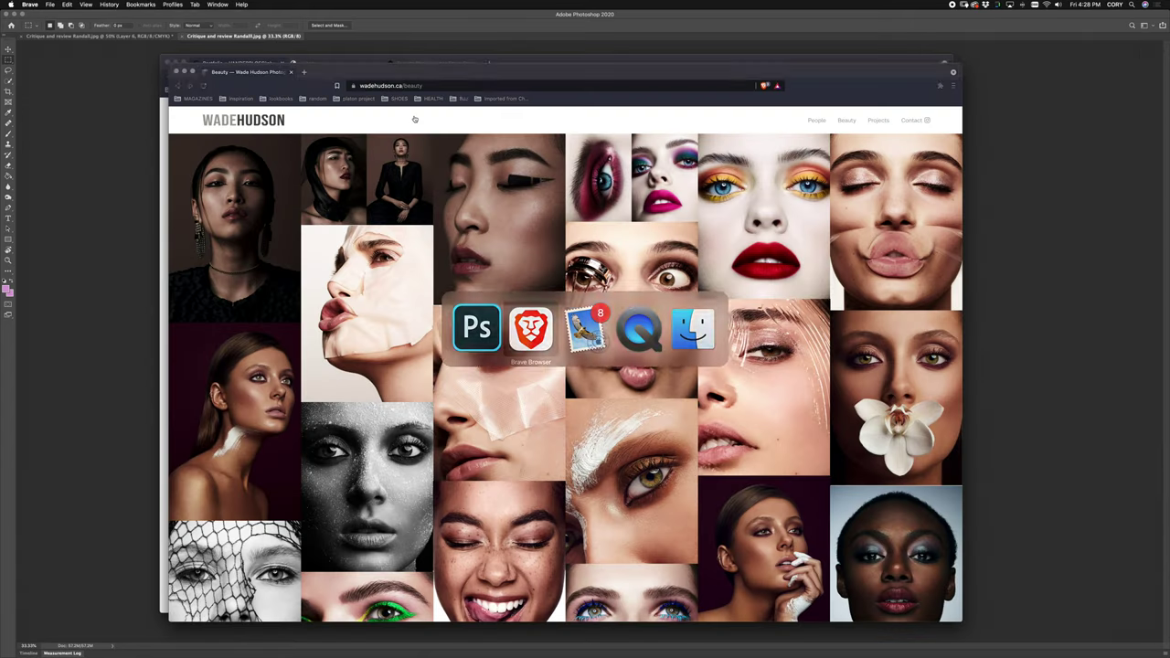
pyautogui.click(605, 180)
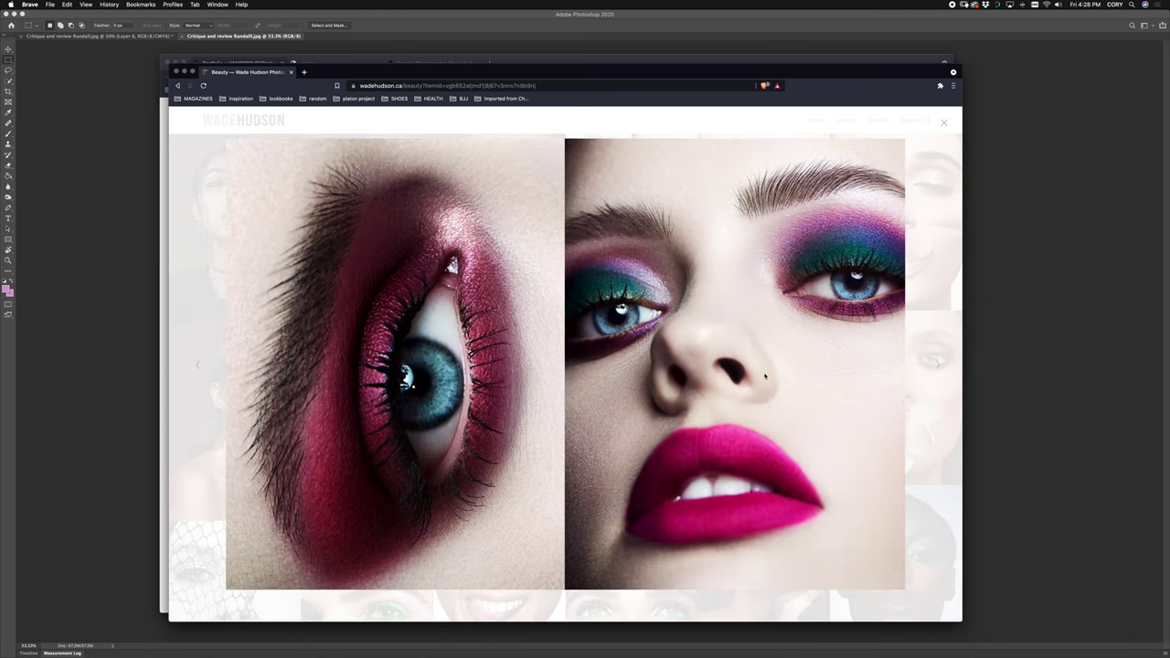
pyautogui.press('Escape')
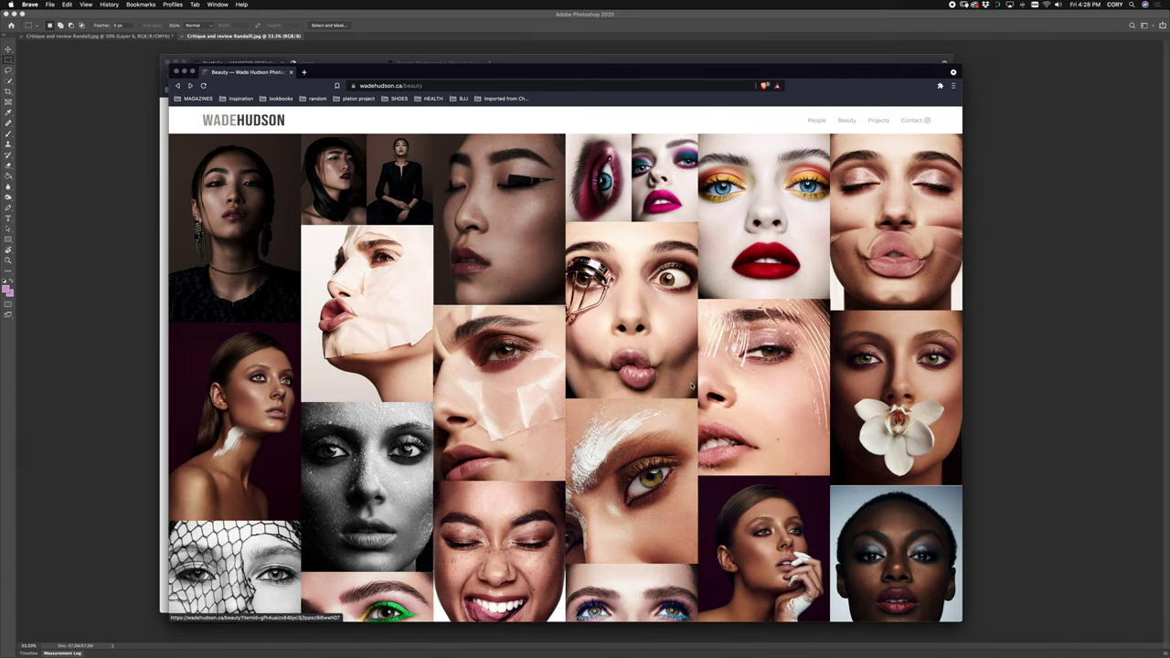
pyautogui.press('super+Tab')
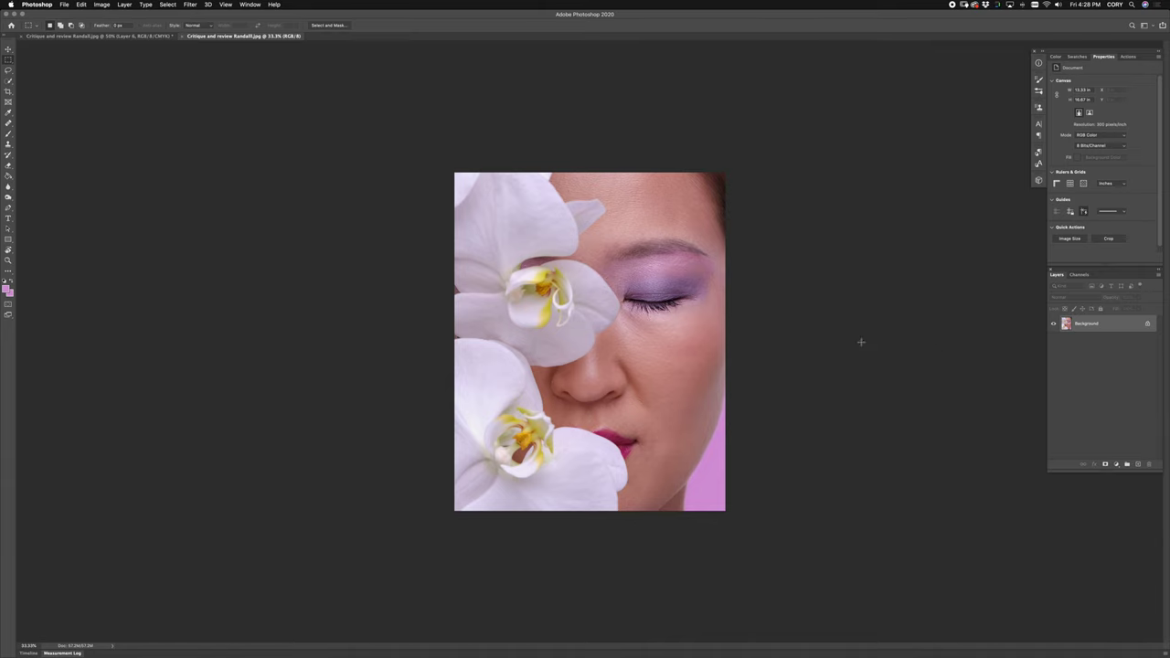
# Examine the skin, eye makeup and orchid petals of the close-up portrait at 66.7% magnification.
pyautogui.press('j')
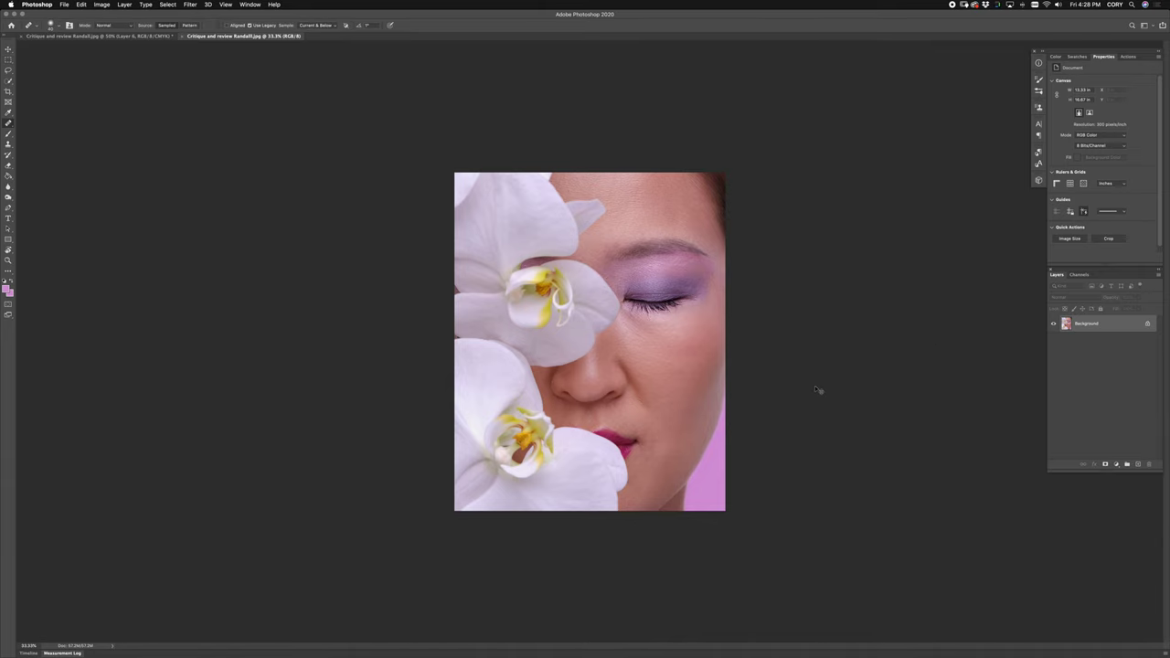
pyautogui.press('super+equal')
pyautogui.press('super+equal')
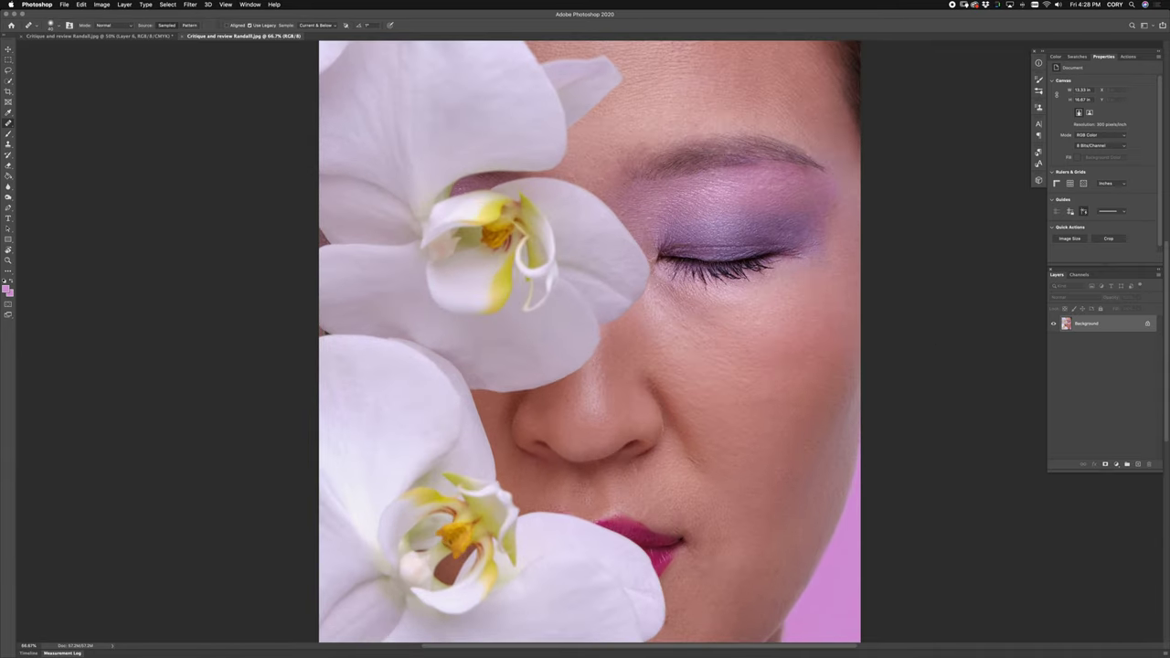
pyautogui.press('super+minus')
pyautogui.press('super+minus')
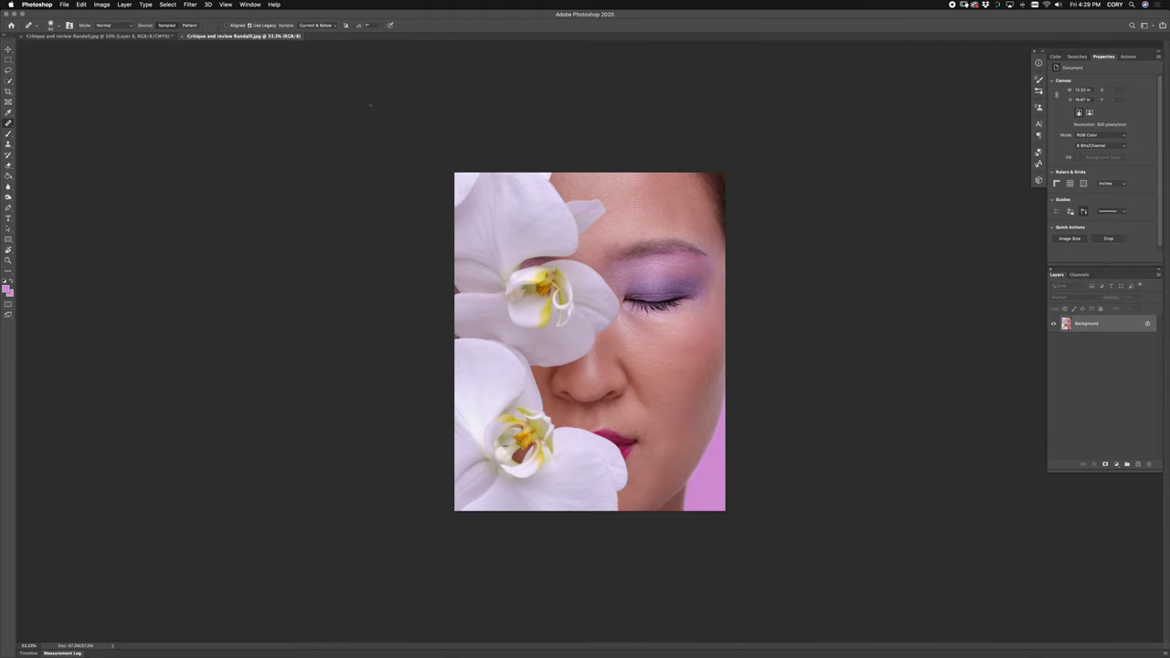
pyautogui.click(183, 37)
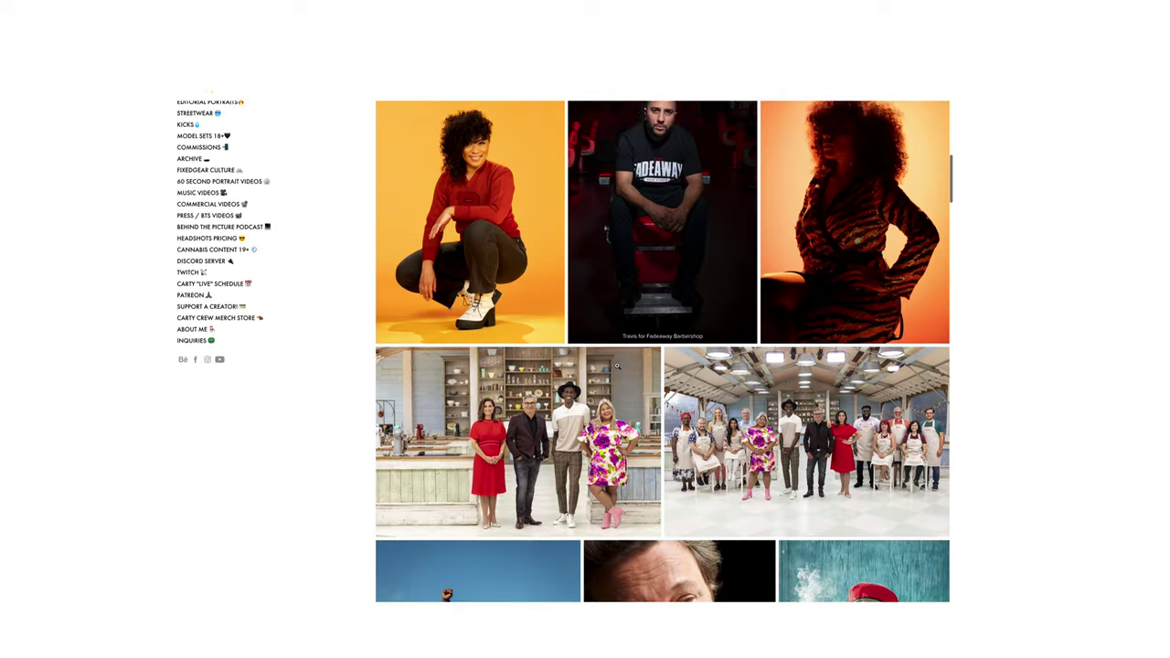
# Browse the photographer's portfolio page and advance through the portrait slideshow on the second photographer's site as professional references.
pyautogui.scroll(-5, 663, 352)
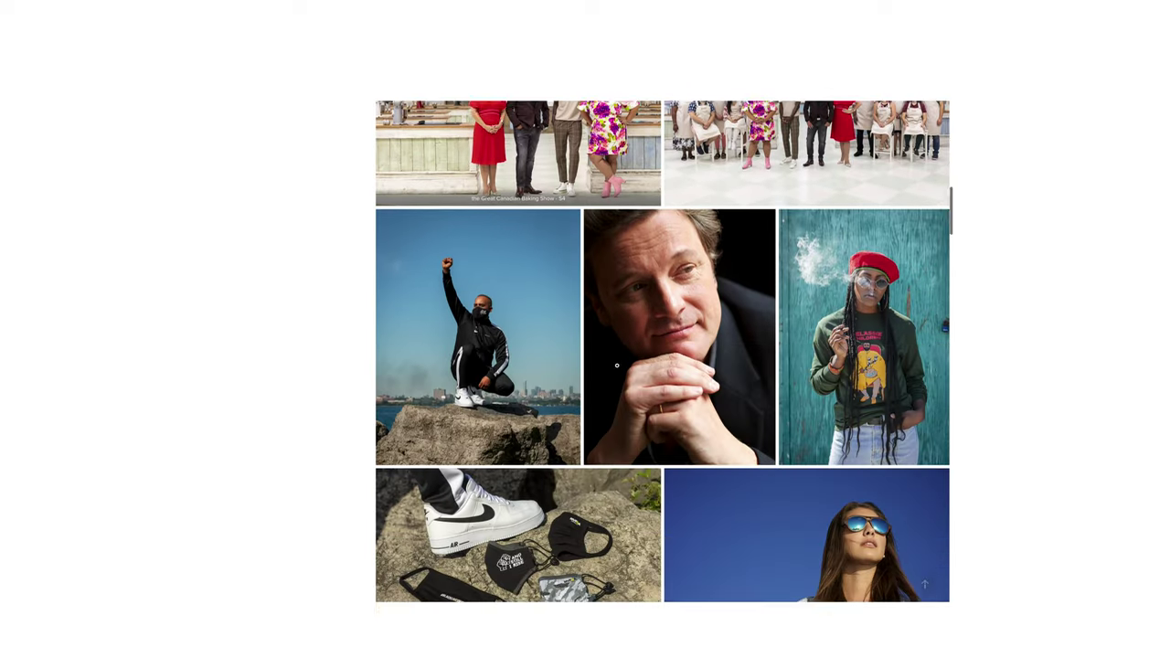
pyautogui.scroll(1, 617, 365)
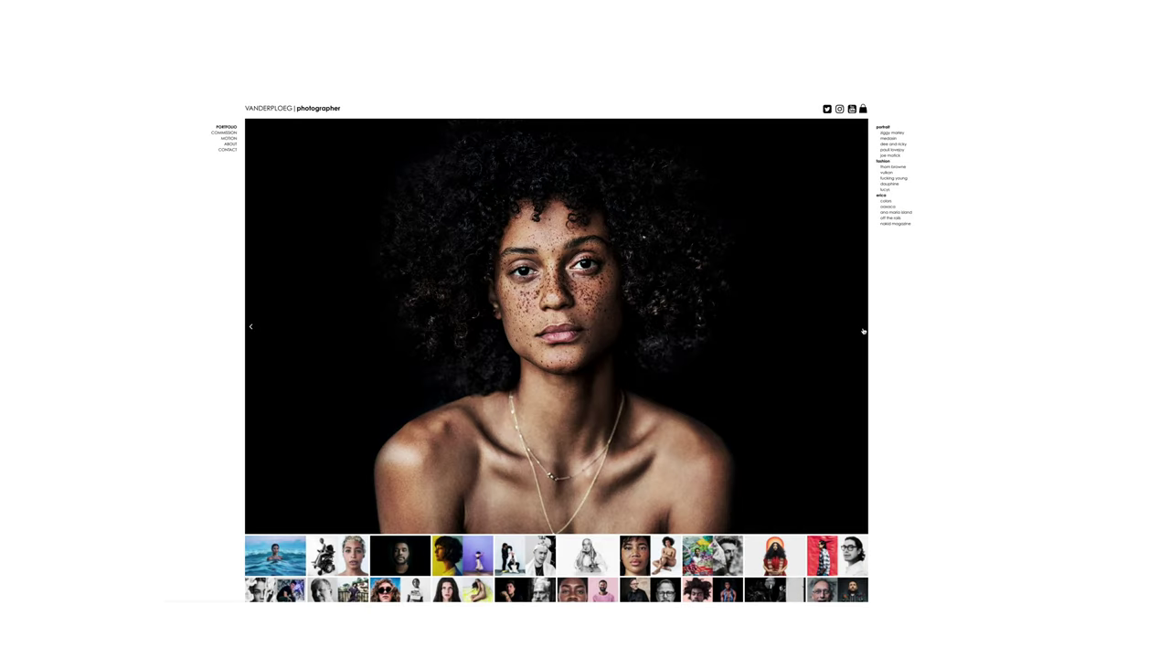
pyautogui.click(862, 331)
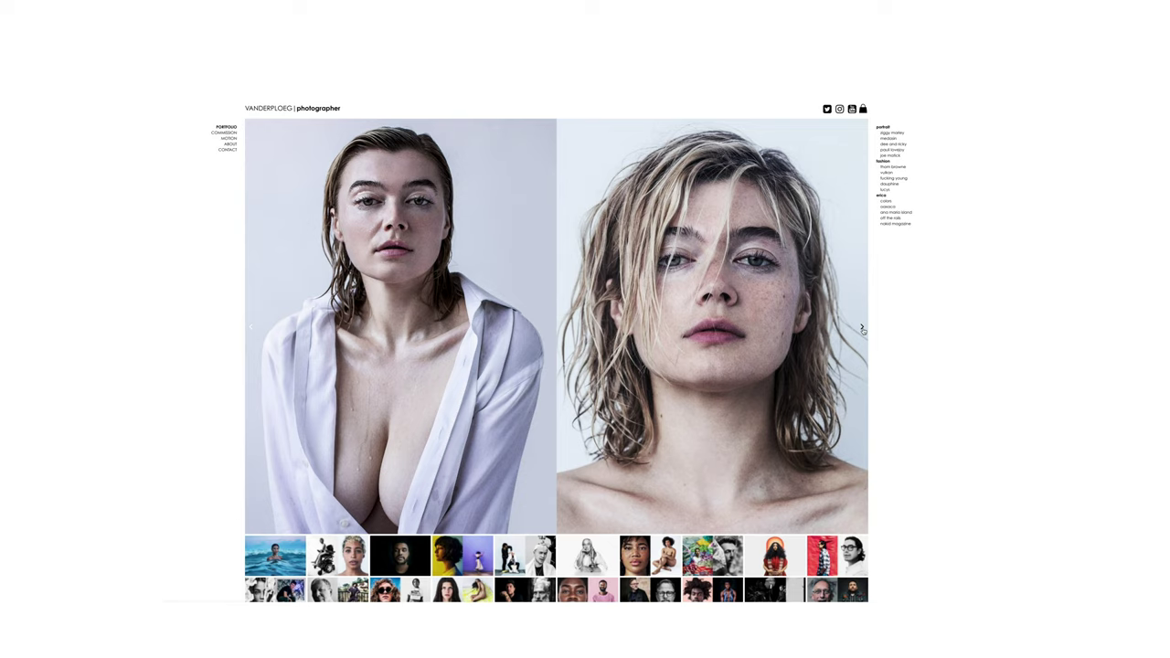
pyautogui.click(863, 330)
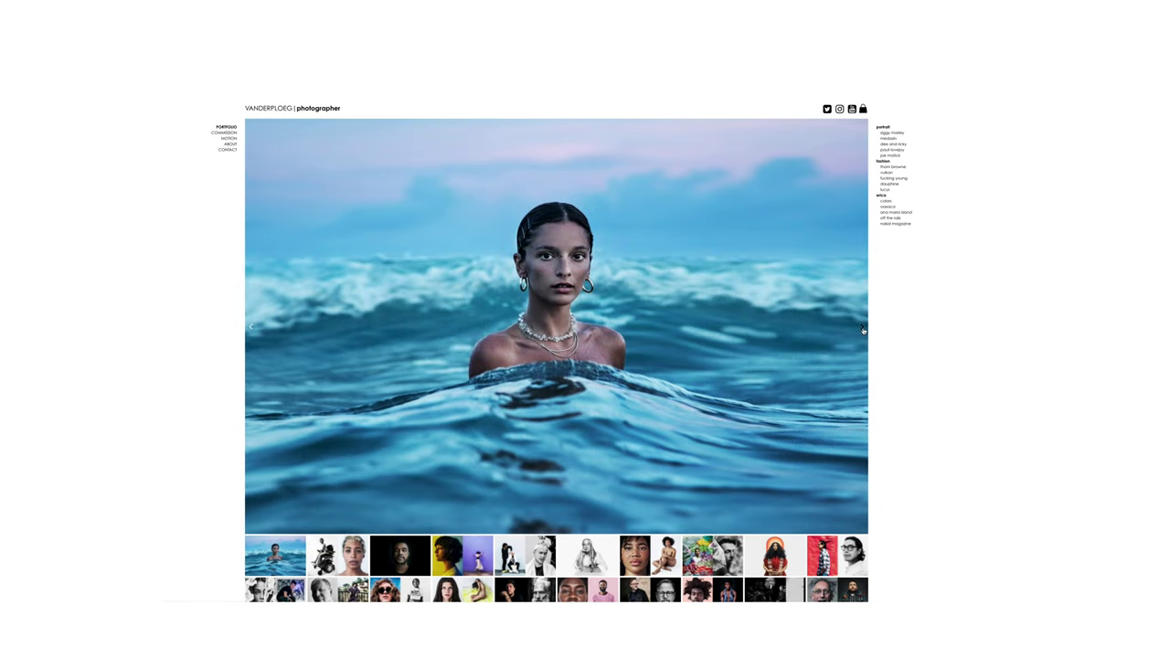
pyautogui.click(863, 331)
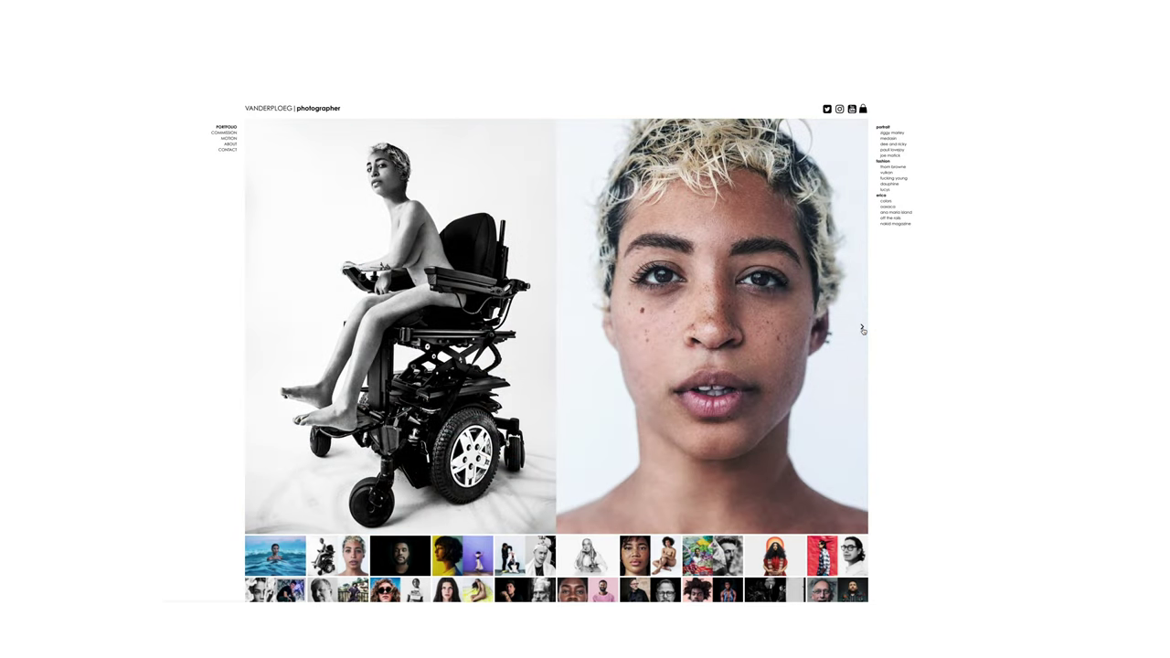